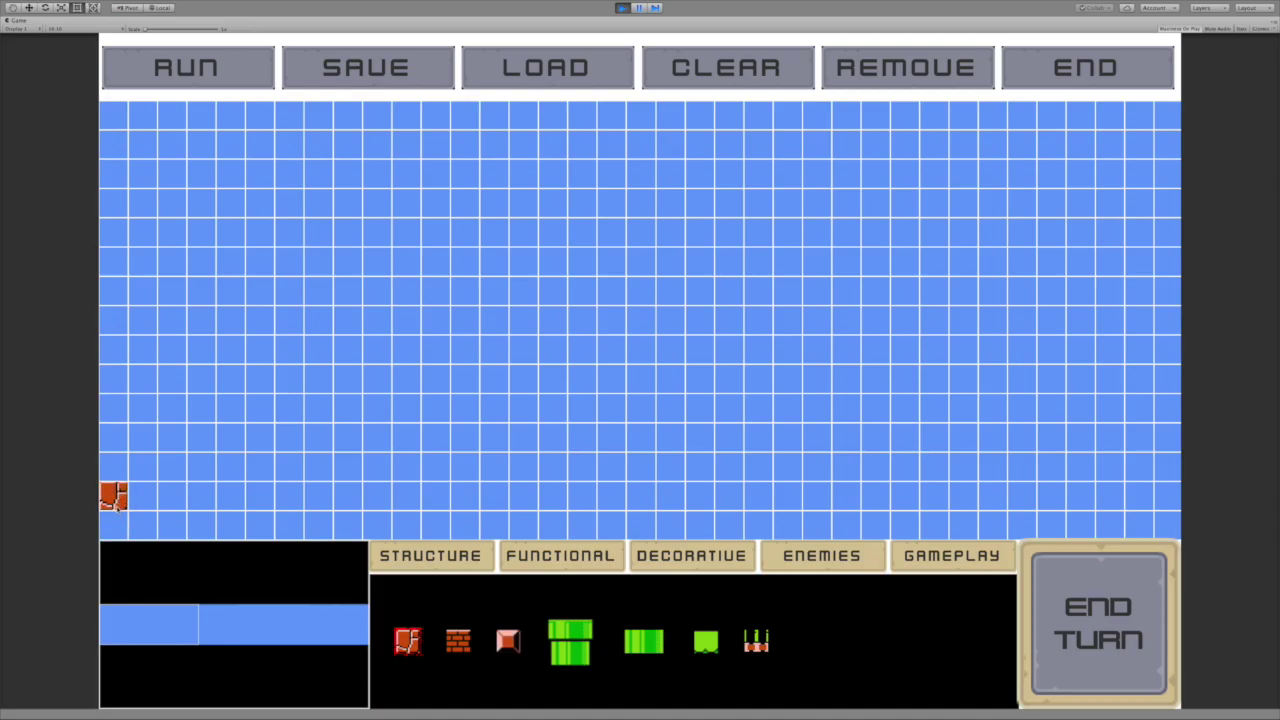
Paint ground bricks in the bottom-left corner and pass the turn to the partner
left_click(114, 525)
left_click(143, 525)
left_click(143, 496)
mouse_move(172, 496)
left_mouse_down()
mouse_move(350, 525)
mouse_move(172, 525)
left_mouse_up()
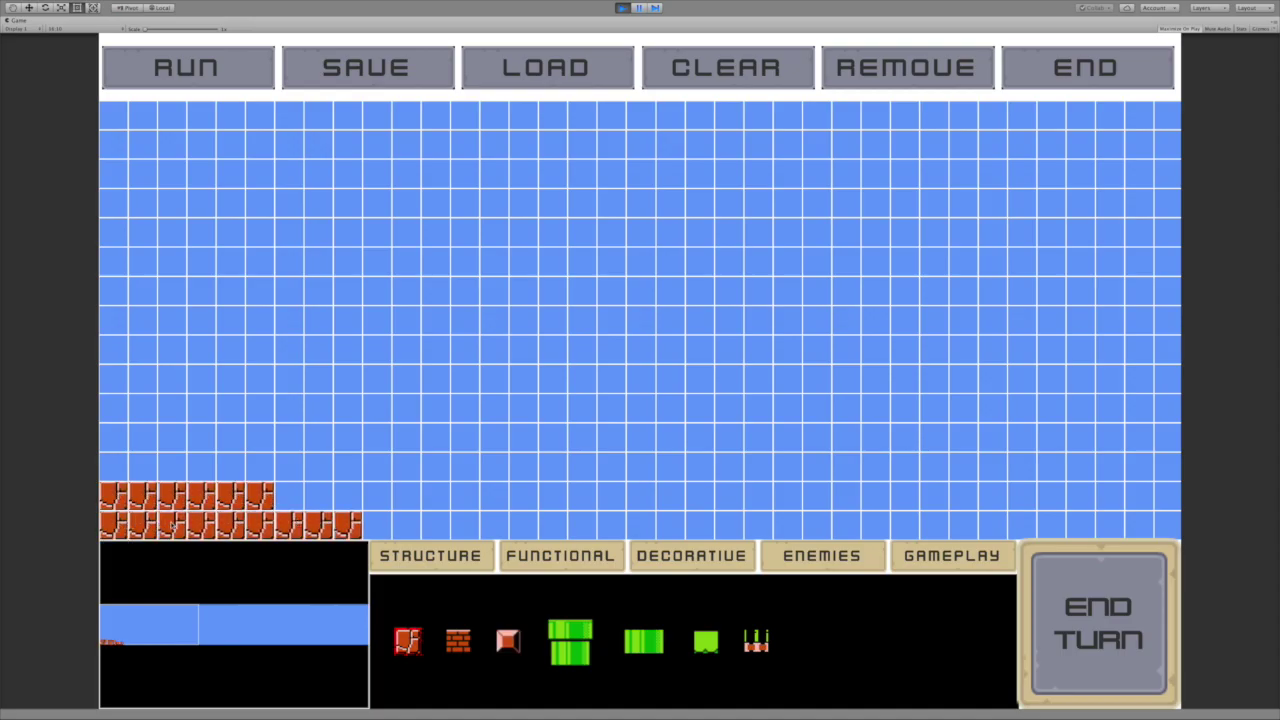
left_click_drag(289, 496, 378, 494)
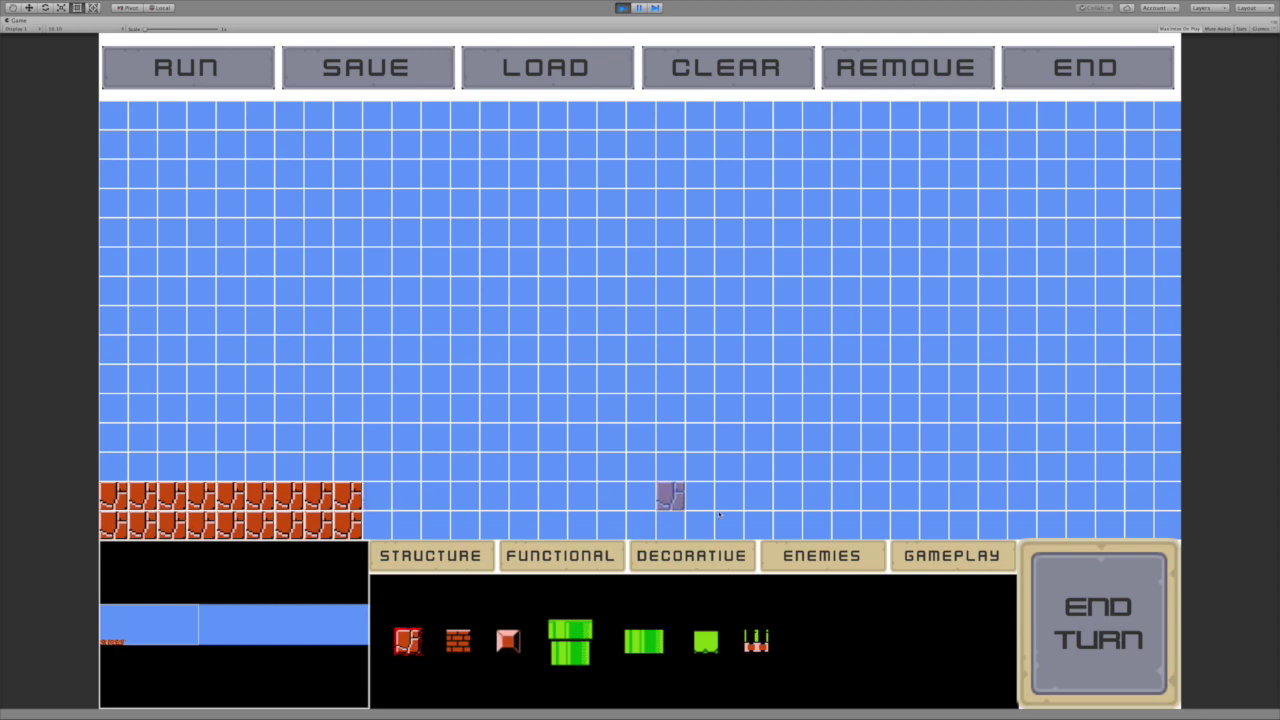
left_click(1098, 622)
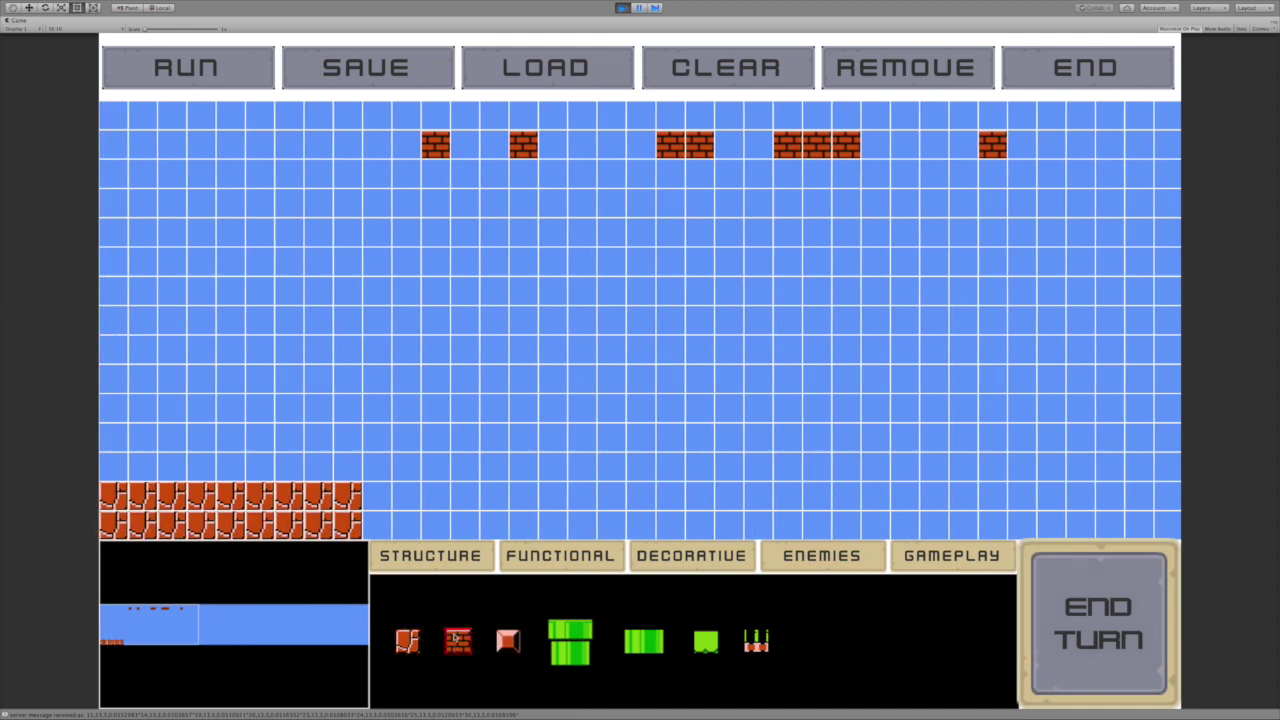
Paint a brick row across the top and build a 3x2 stair-block platform after the gap
left_click_drag(114, 144, 960, 150)
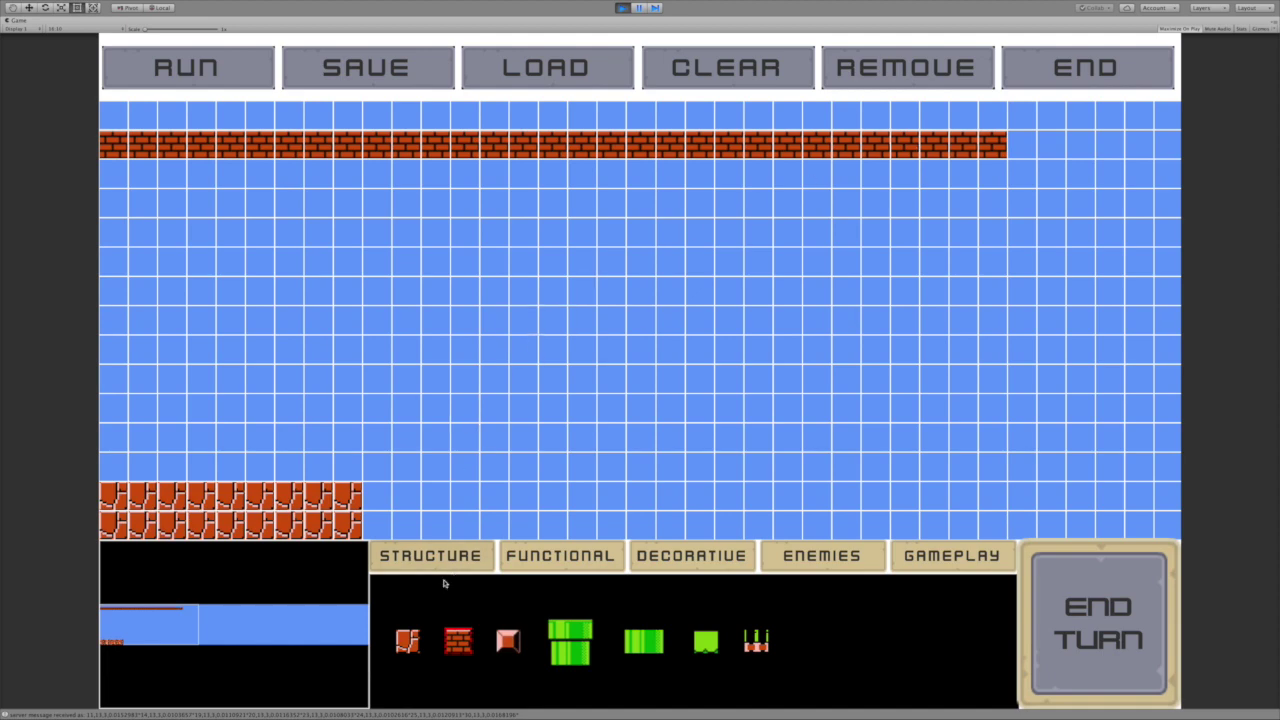
left_click(407, 640)
left_click(436, 496)
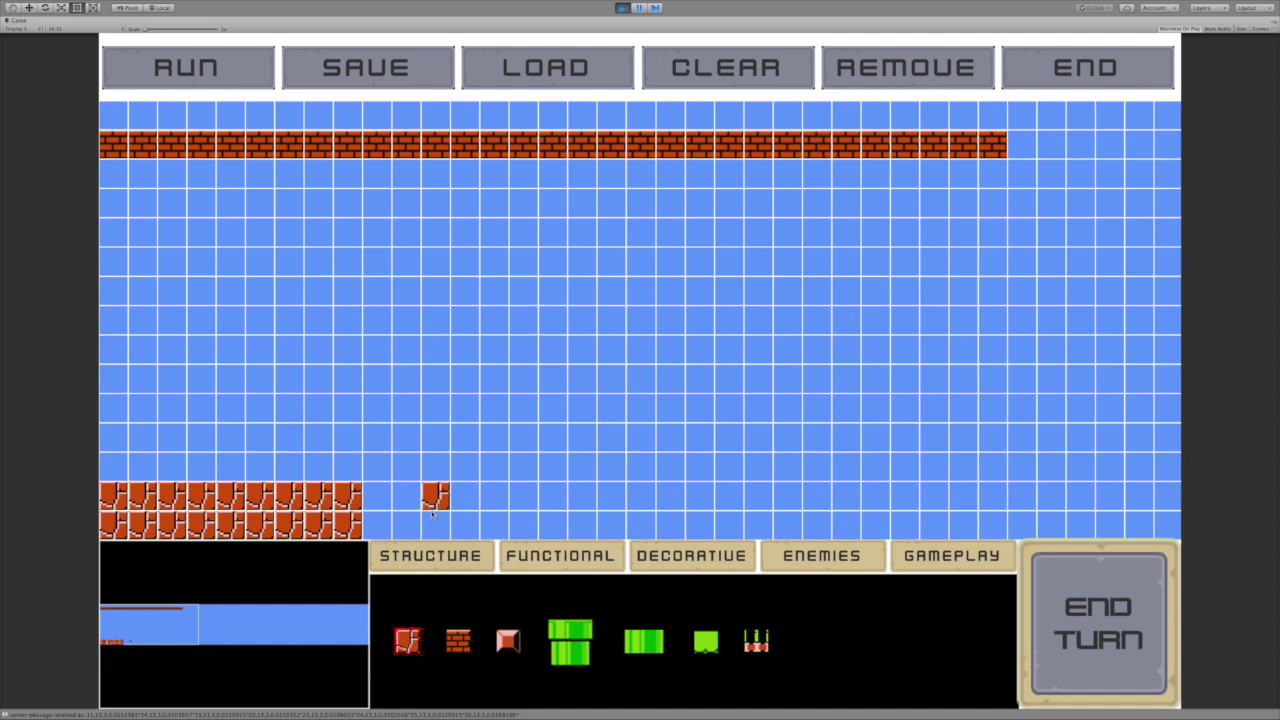
left_click(436, 526)
left_click(466, 526)
left_click(466, 496)
left_click(494, 496)
left_click(494, 526)
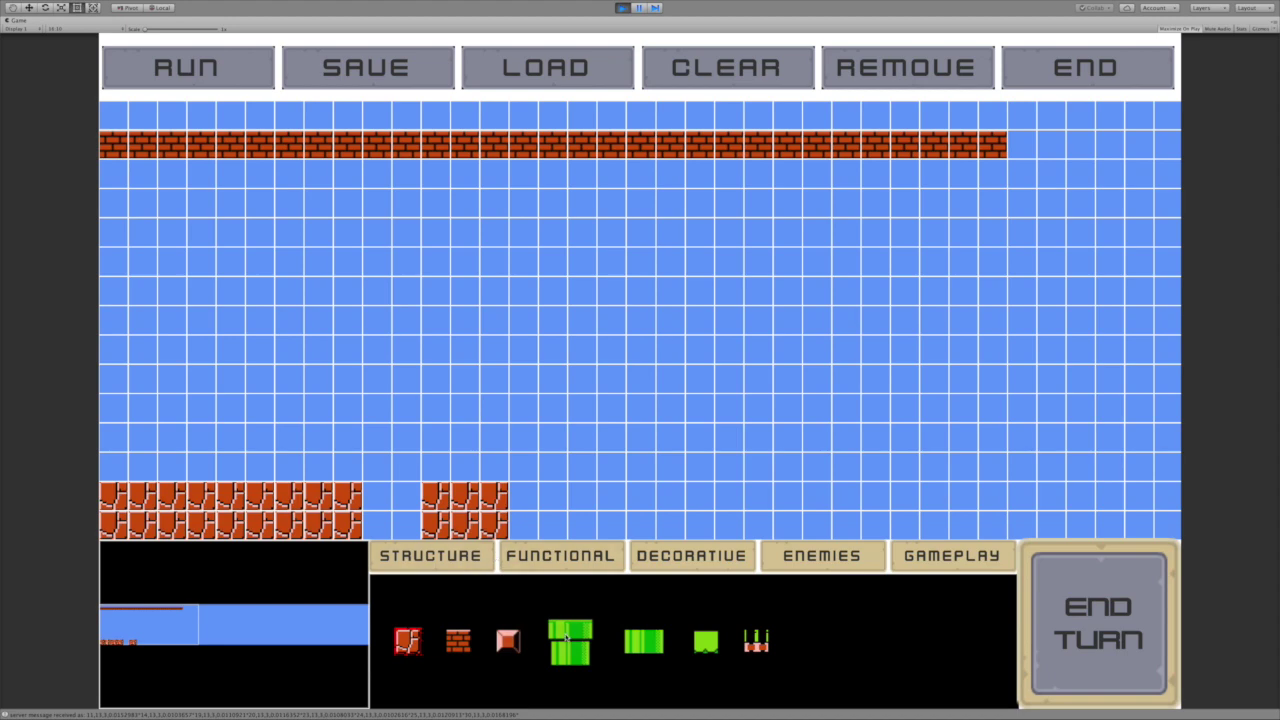
Place a pipe on the platform with a hard block on its left, and widen the platform by one column
left_click(569, 640)
left_click(480, 466)
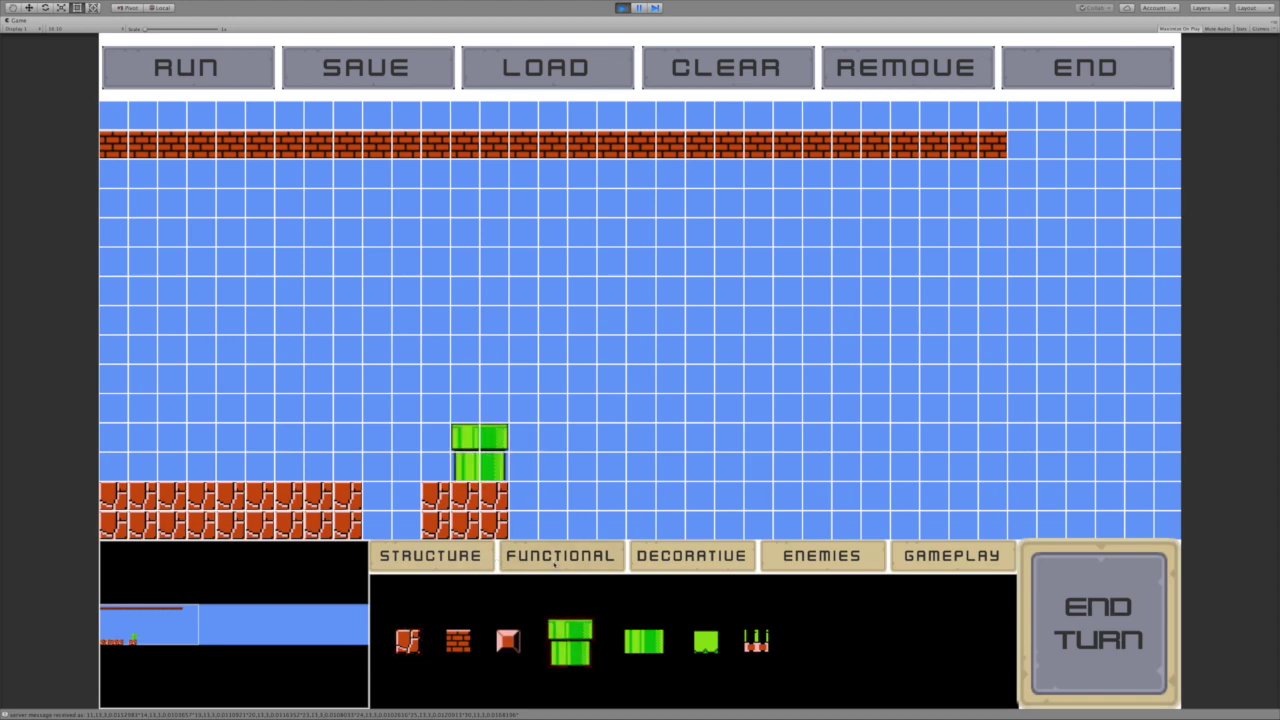
left_click(445, 473)
left_click(408, 640)
left_click(524, 496)
left_click(522, 524)
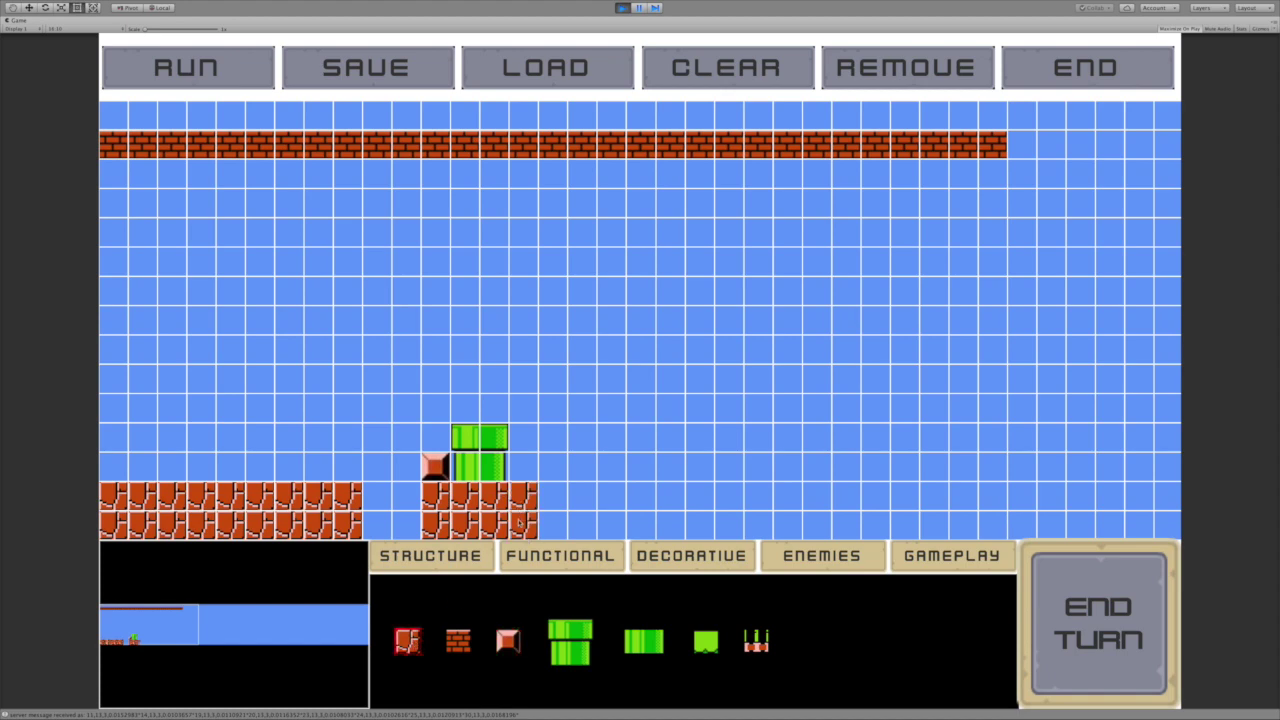
Add a hard block right of the pipe and end the turn
left_click(508, 640)
left_click(522, 466)
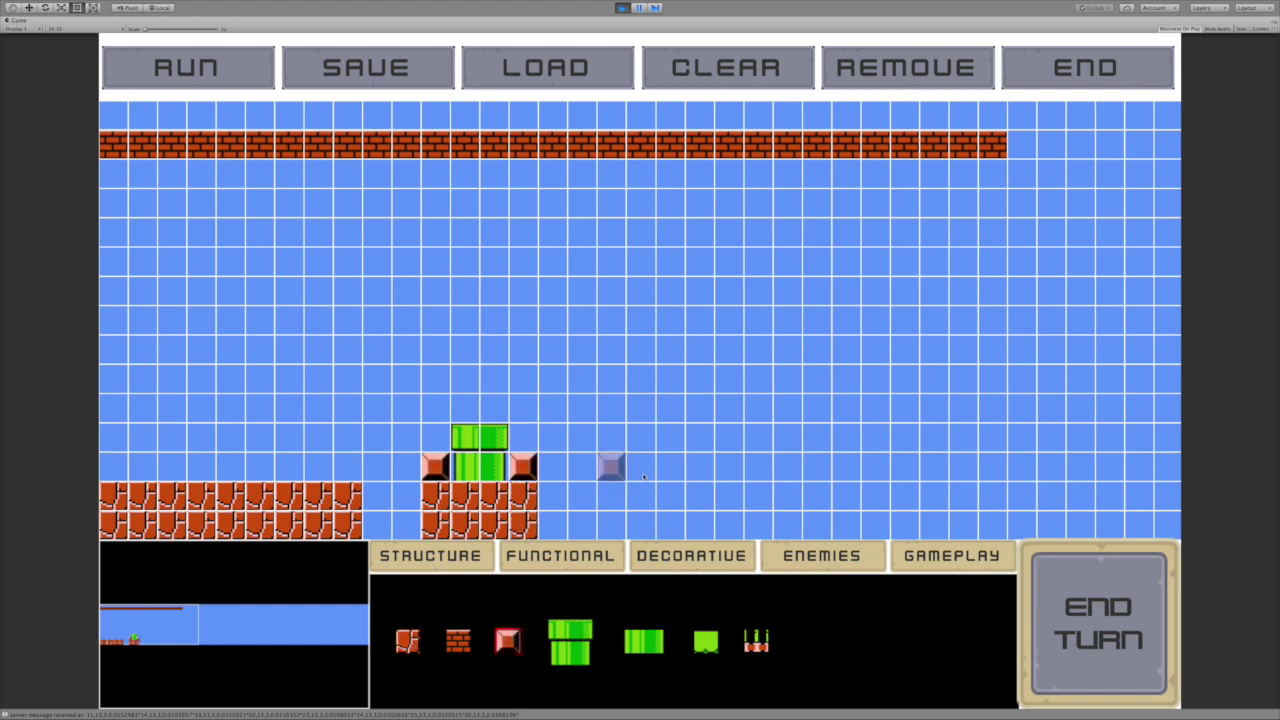
left_click(1148, 658)
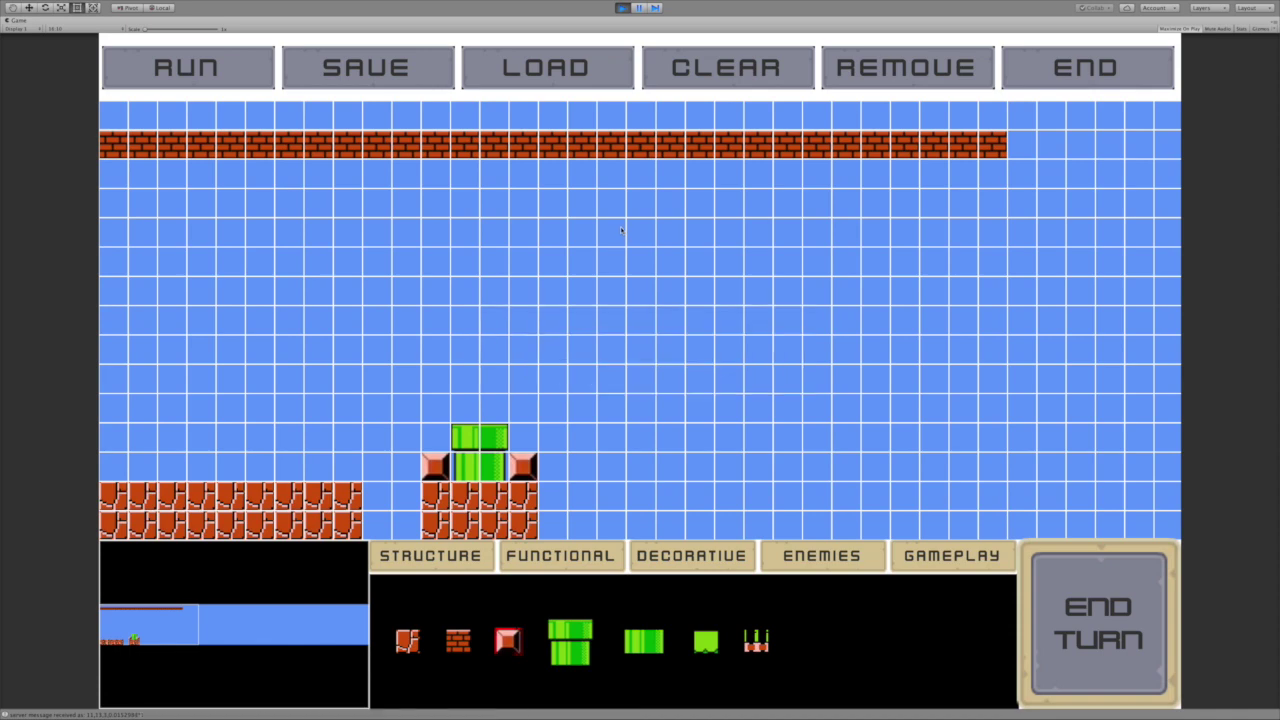
key("Right")
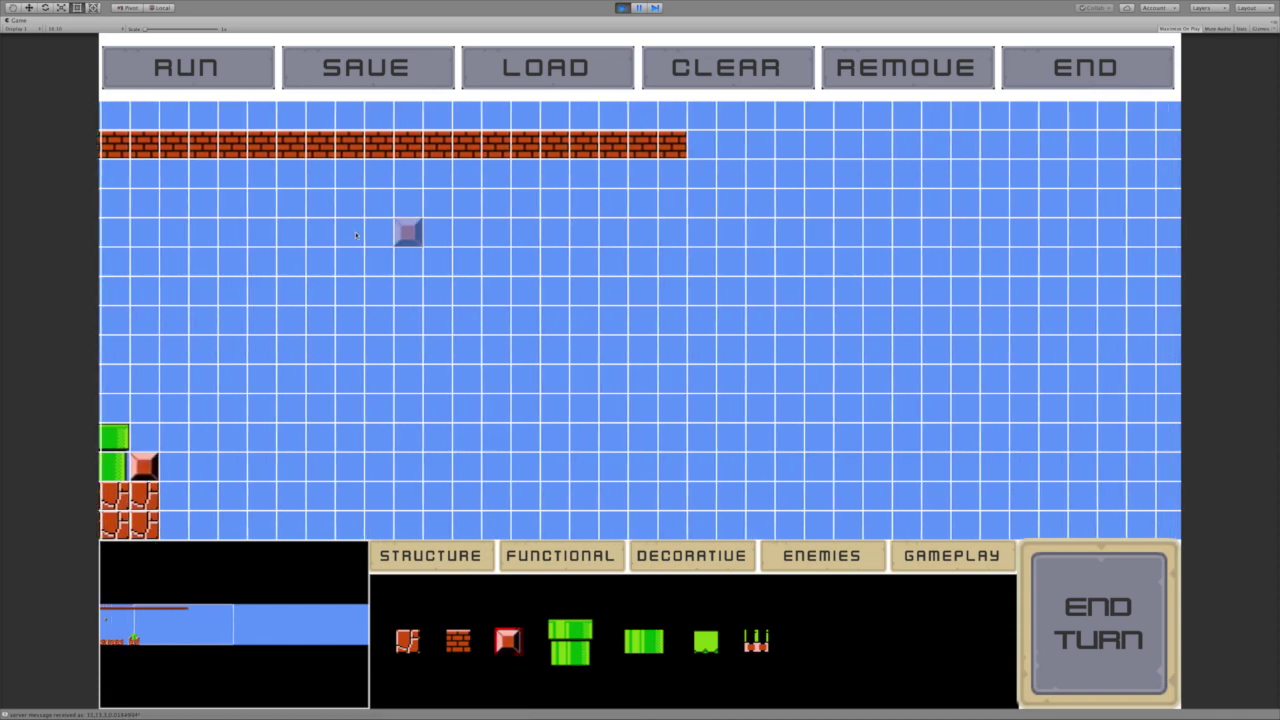
Remove the stray floating block and paint a new brick platform after the pipe platform
key("Left")
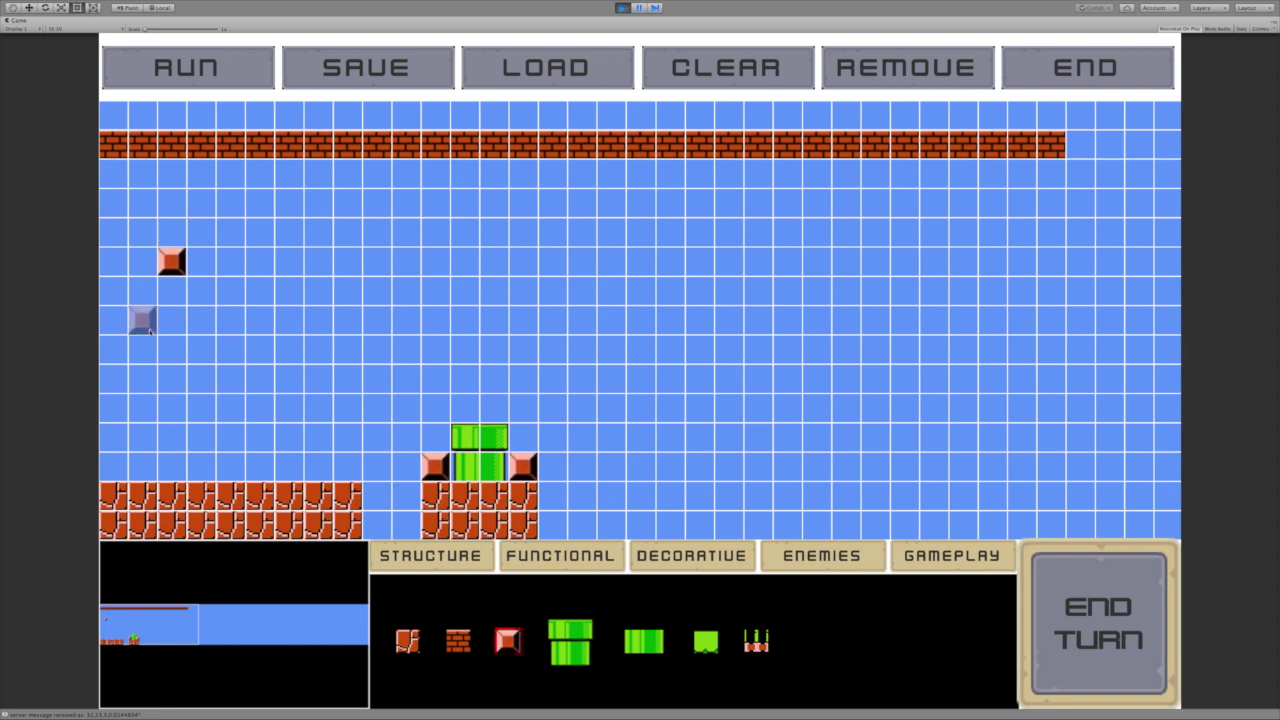
left_click(171, 260)
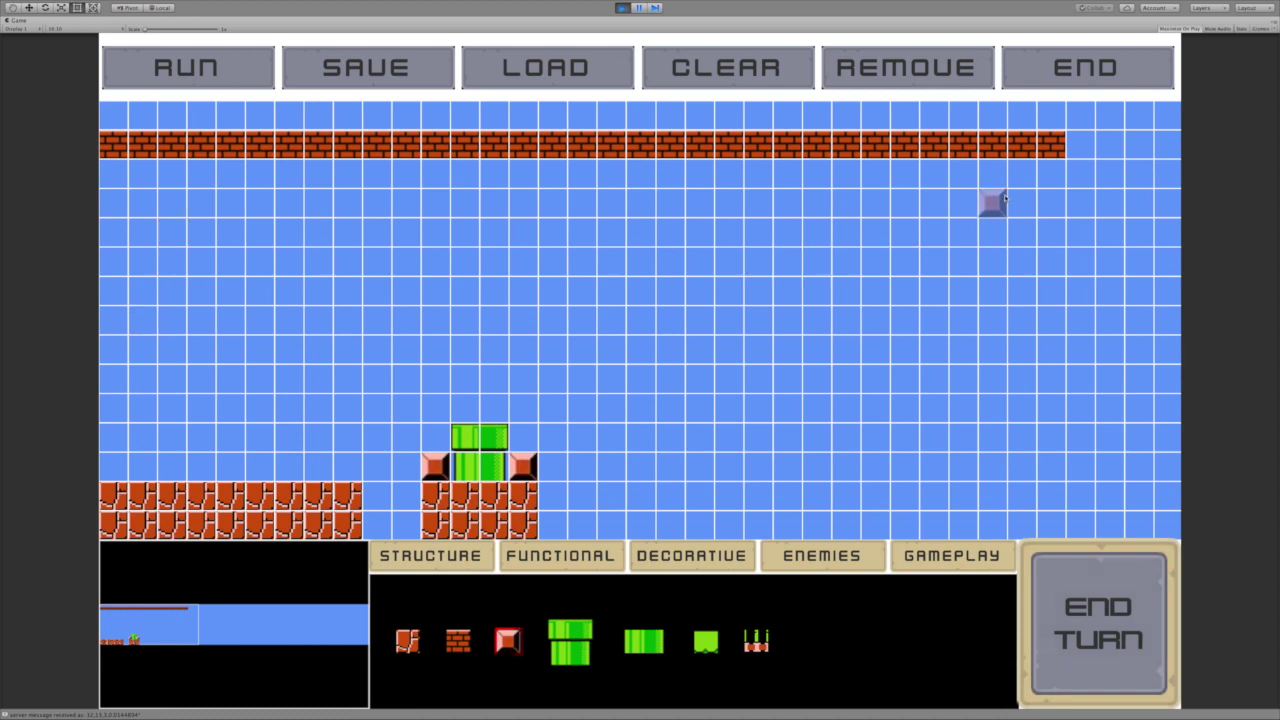
left_click(405, 641)
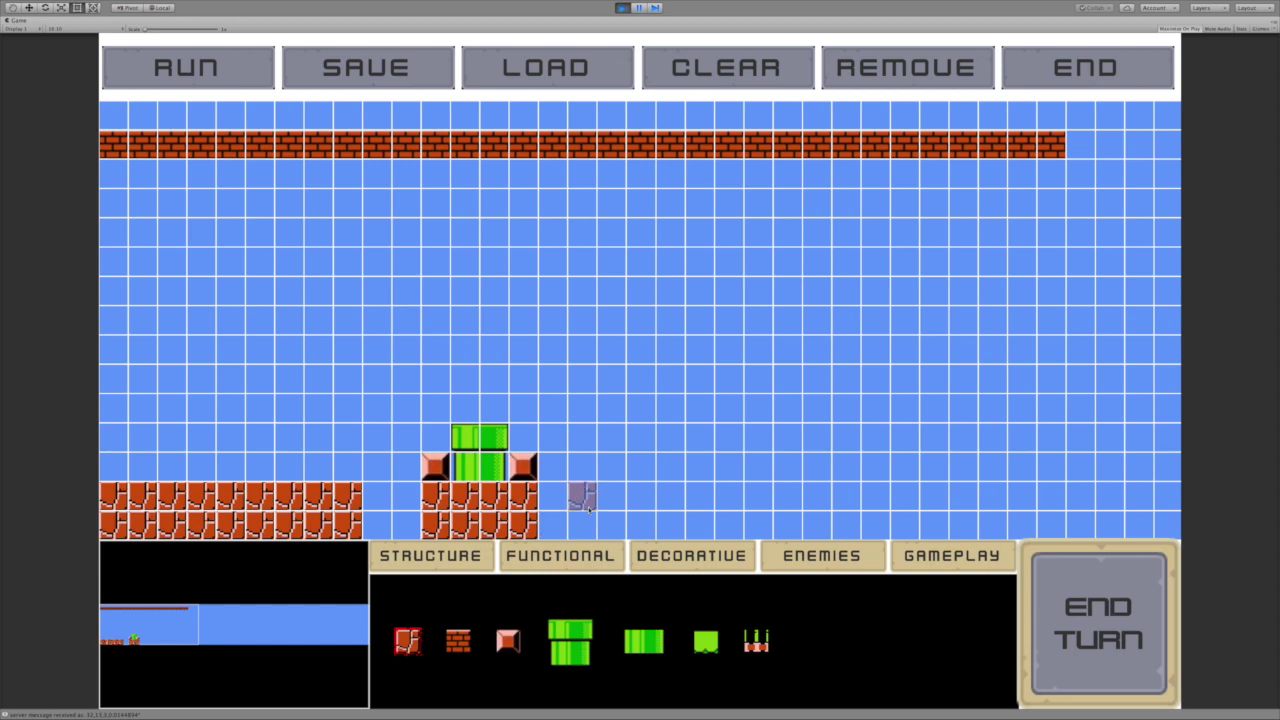
mouse_move(611, 496)
left_mouse_down()
mouse_move(671, 525)
mouse_move(671, 496)
mouse_move(641, 506)
mouse_move(686, 520)
left_mouse_up()
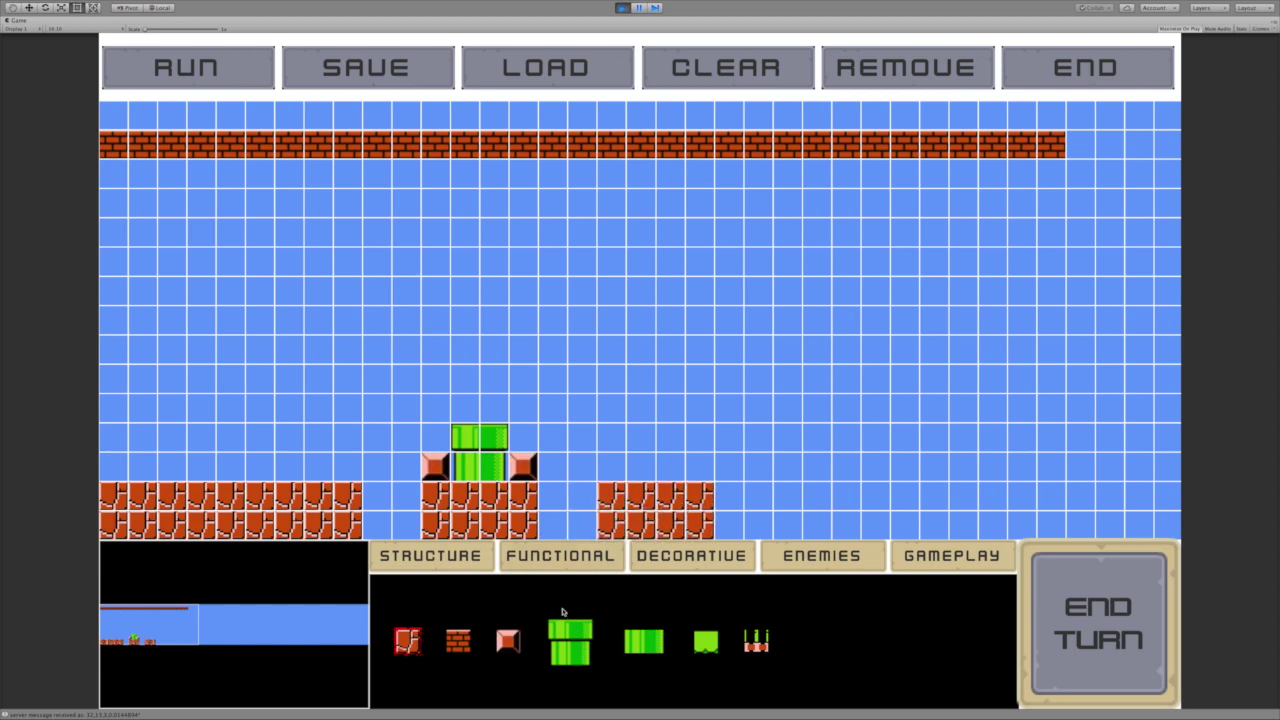
Place a pipe on the new platform between two hard blocks, then pass the turn
left_click(568, 632)
left_click(645, 478)
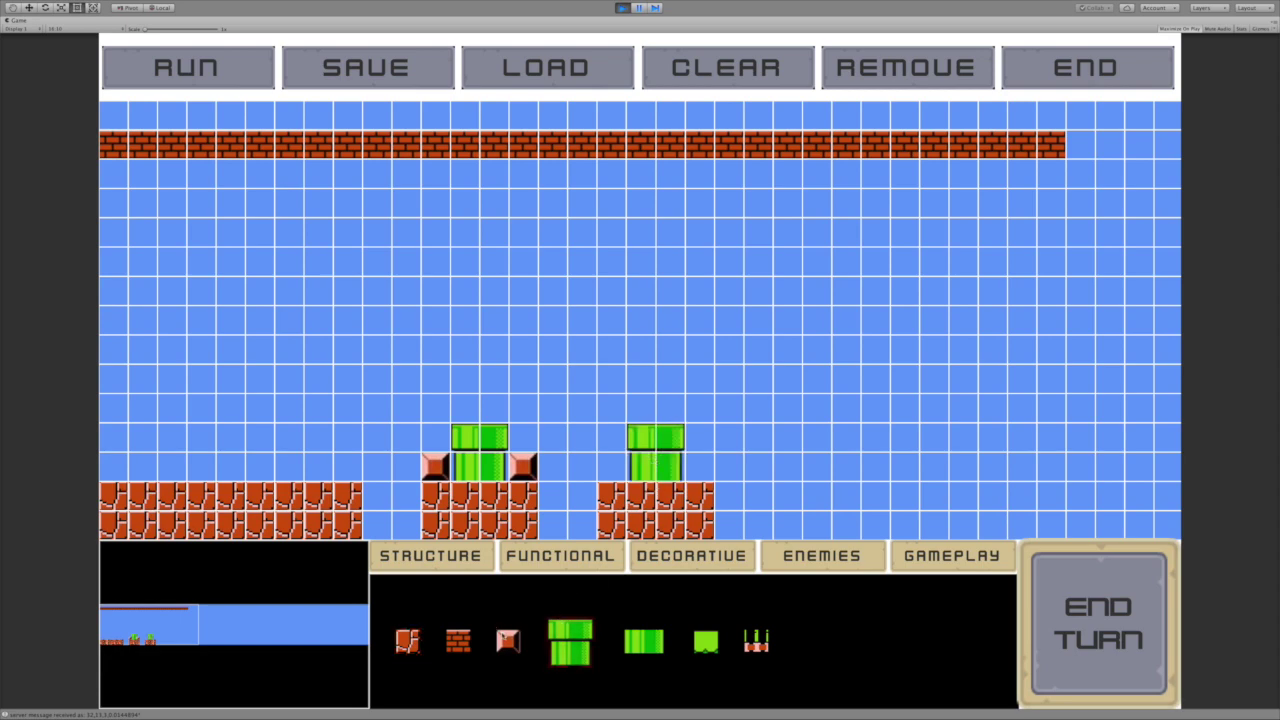
left_click(612, 466)
left_click(699, 467)
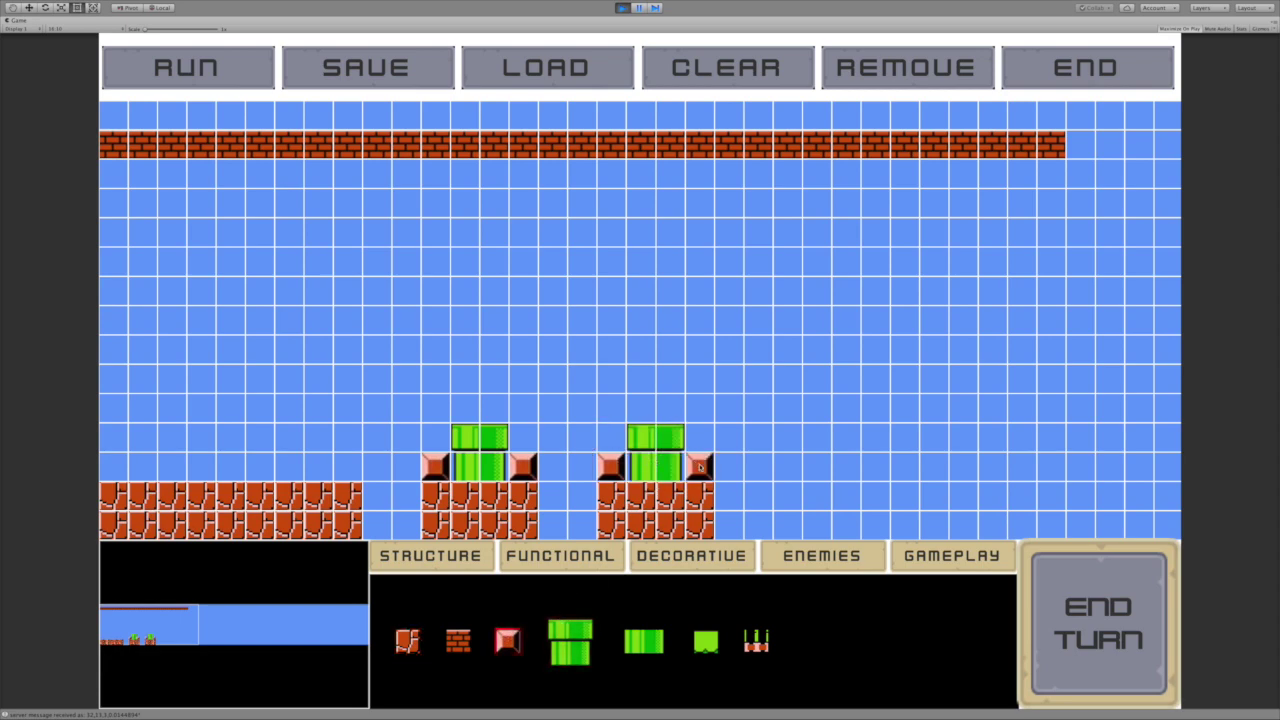
left_click(722, 557)
left_click(821, 556)
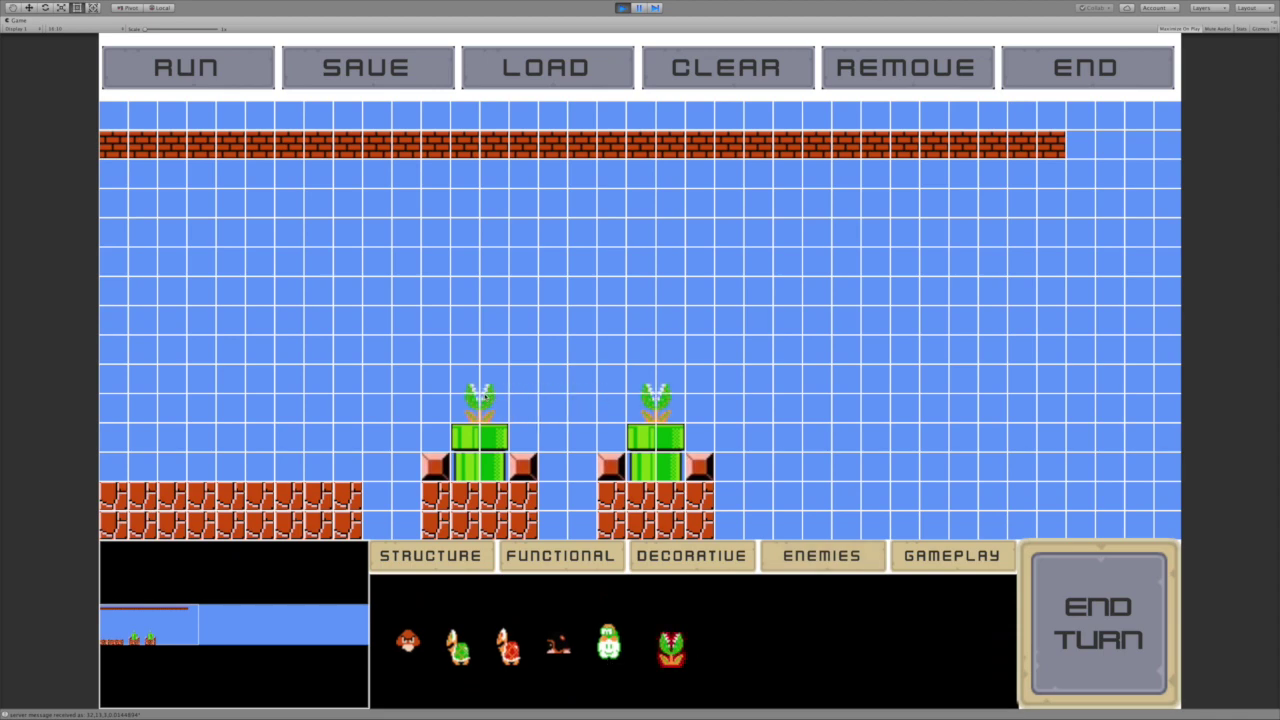
left_click(1068, 603)
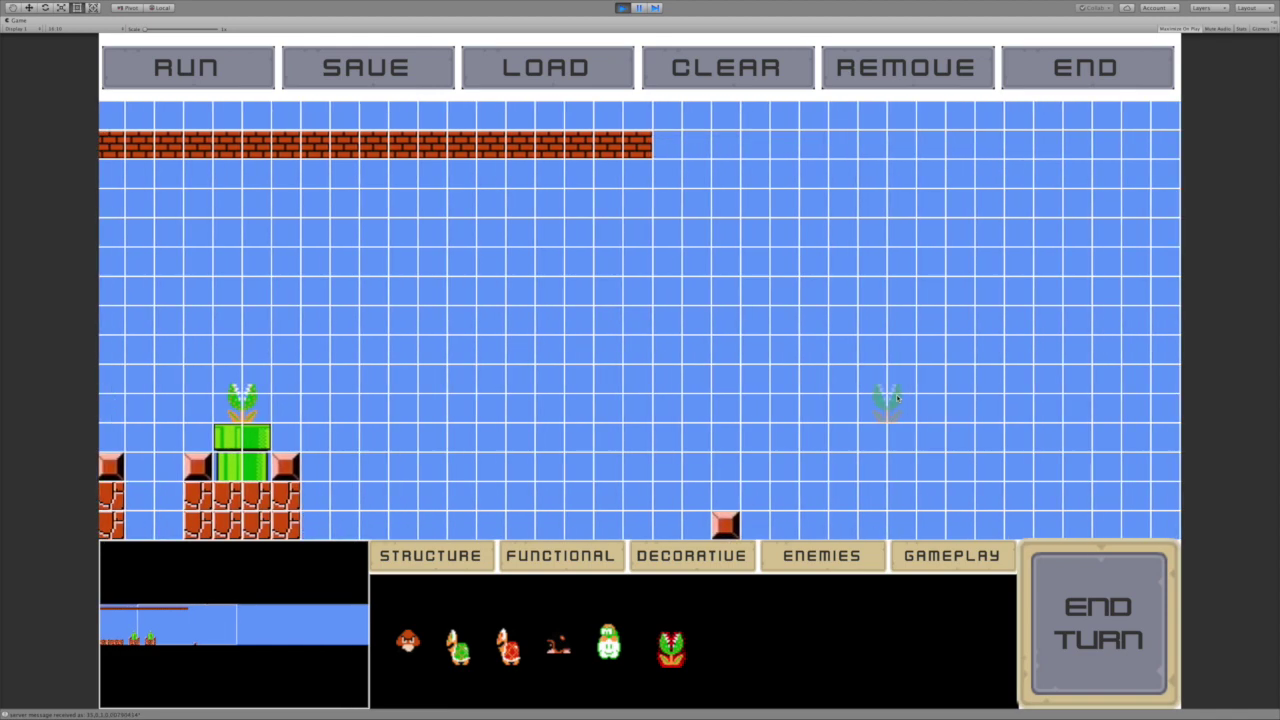
Paint a small ground platform, set a pipe on it, and end the turn
left_click(430, 556)
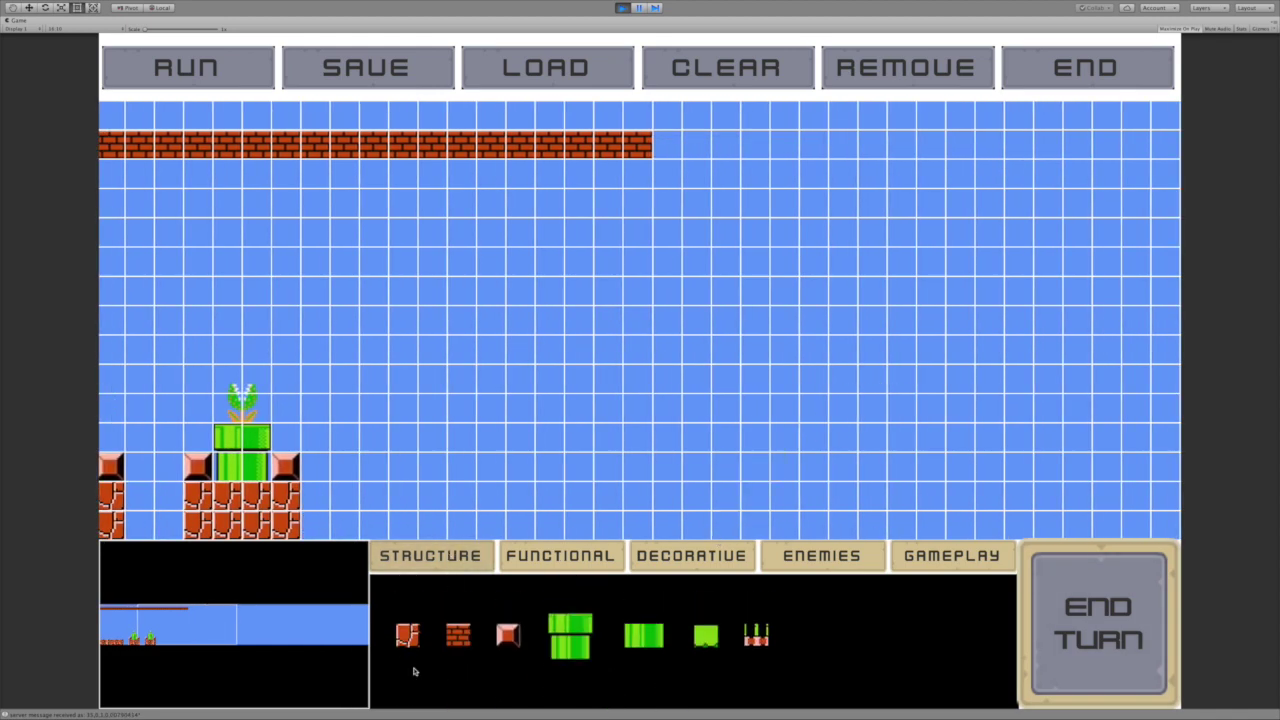
left_click(407, 640)
mouse_move(374, 496)
left_mouse_down()
mouse_move(374, 525)
mouse_move(447, 522)
mouse_move(462, 497)
mouse_move(400, 497)
left_mouse_up()
left_click(565, 637)
left_click(424, 476)
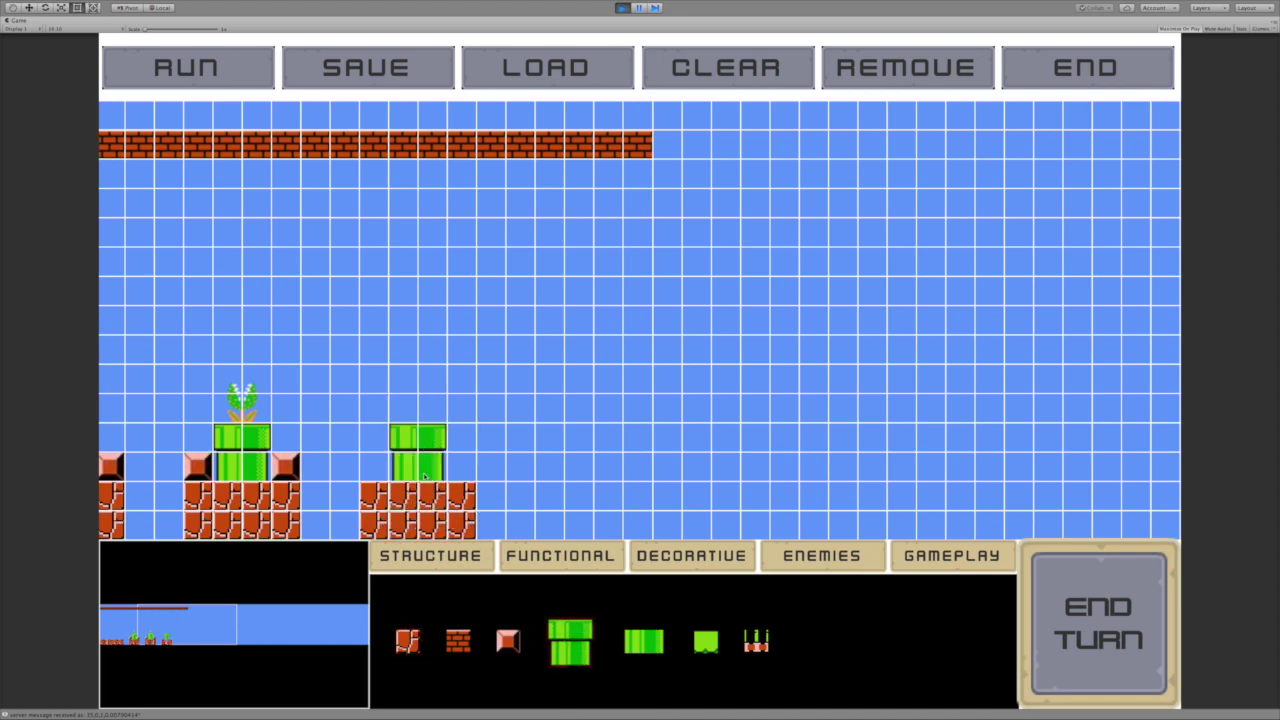
left_click(1107, 637)
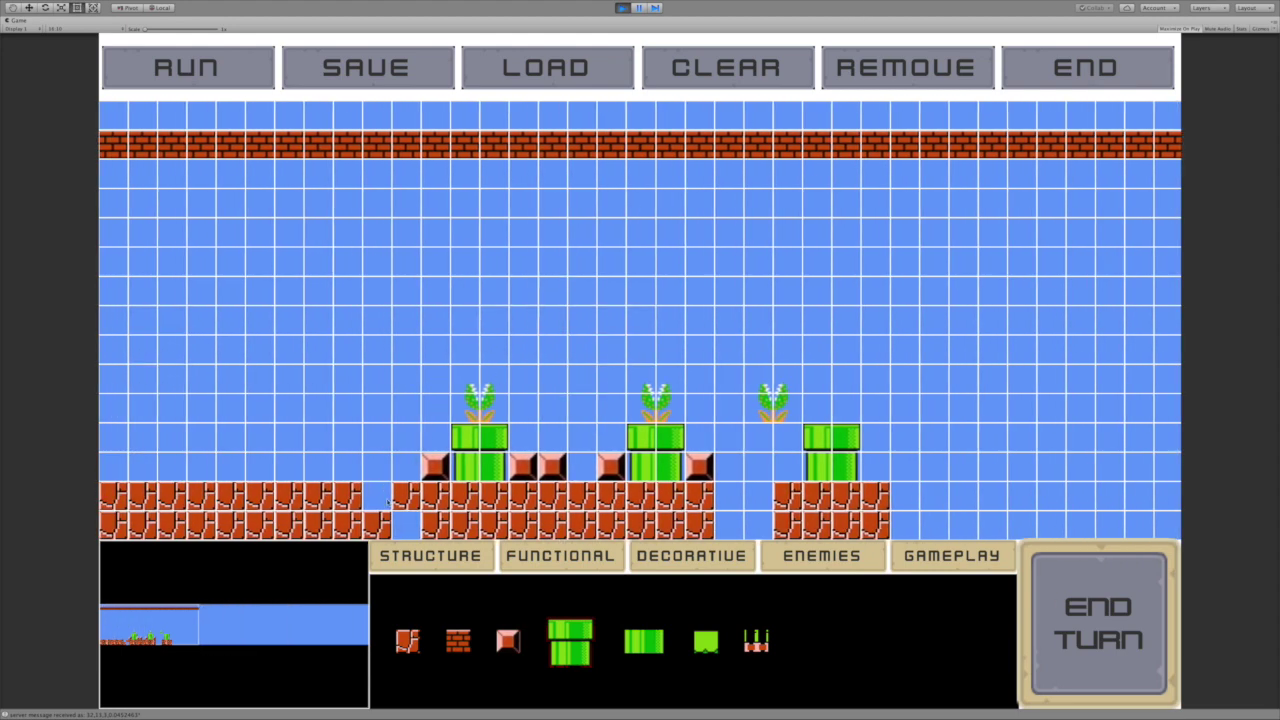
Erase the extra ground bricks to reopen the gaps and remove the floating piranha plant
left_click(397, 503)
left_click(383, 521)
left_click(552, 465)
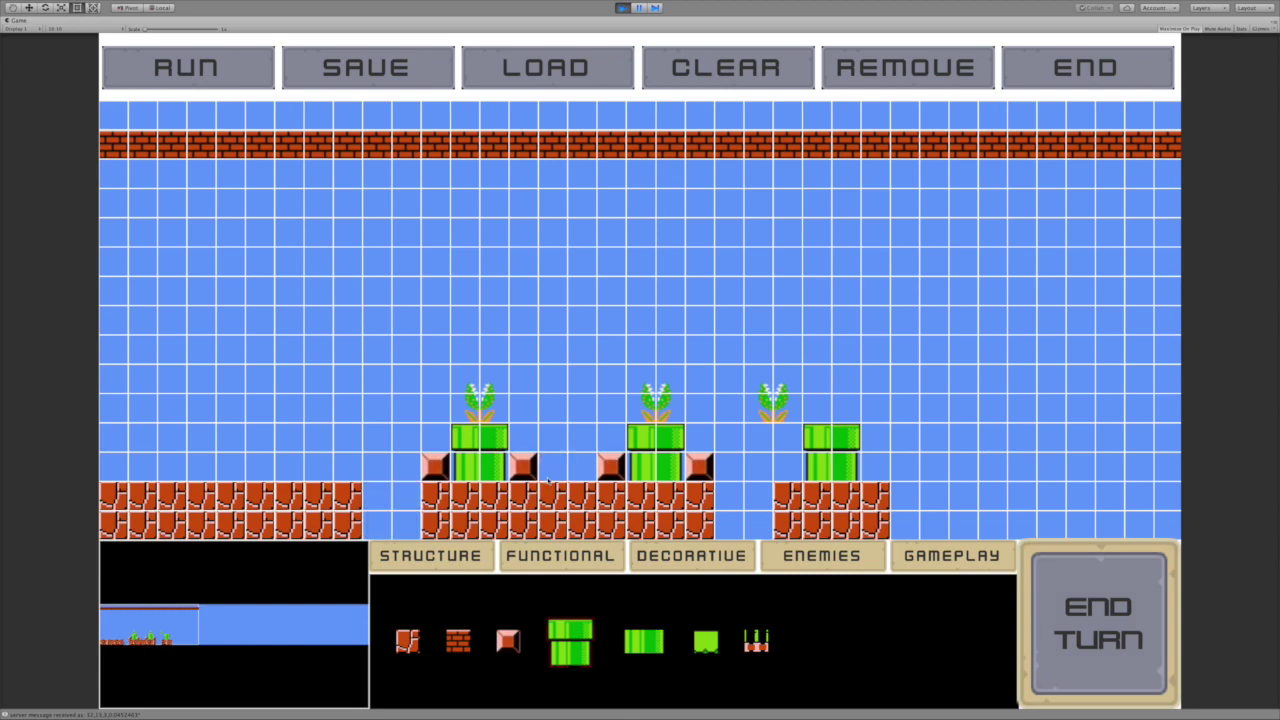
mouse_move(552, 495)
left_mouse_down()
mouse_move(552, 525)
mouse_move(583, 525)
left_mouse_up()
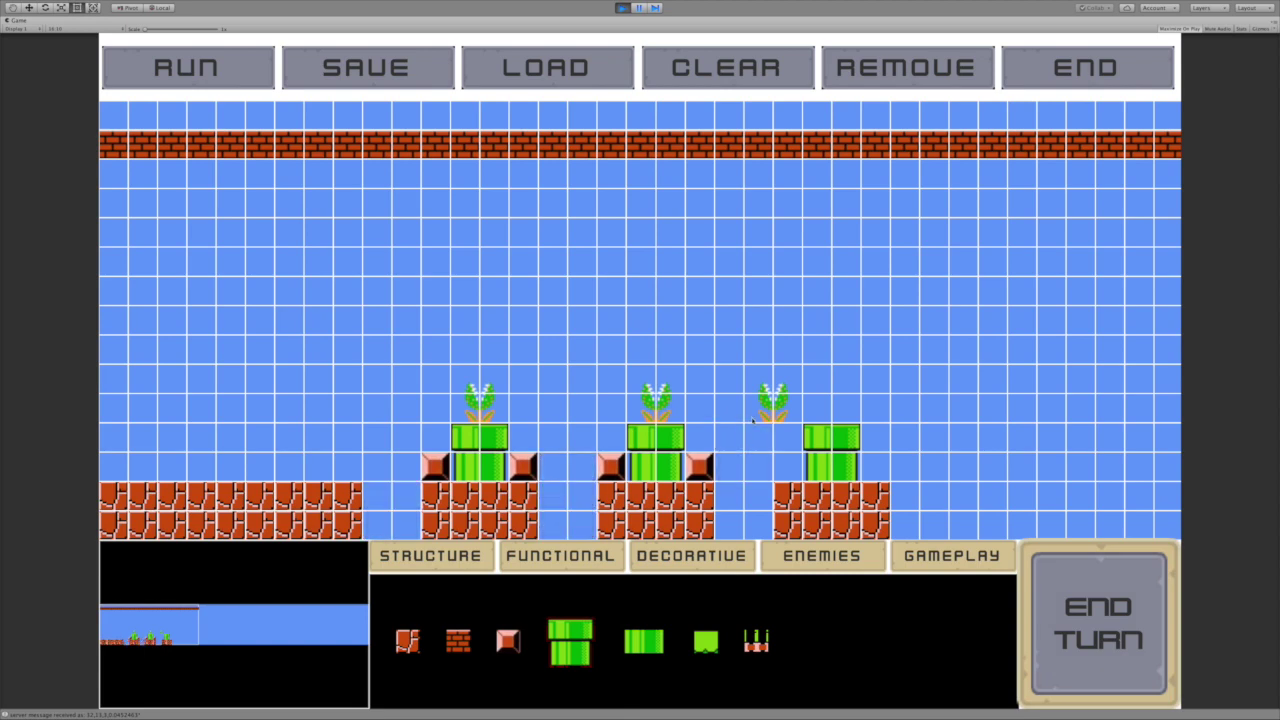
left_click(786, 419)
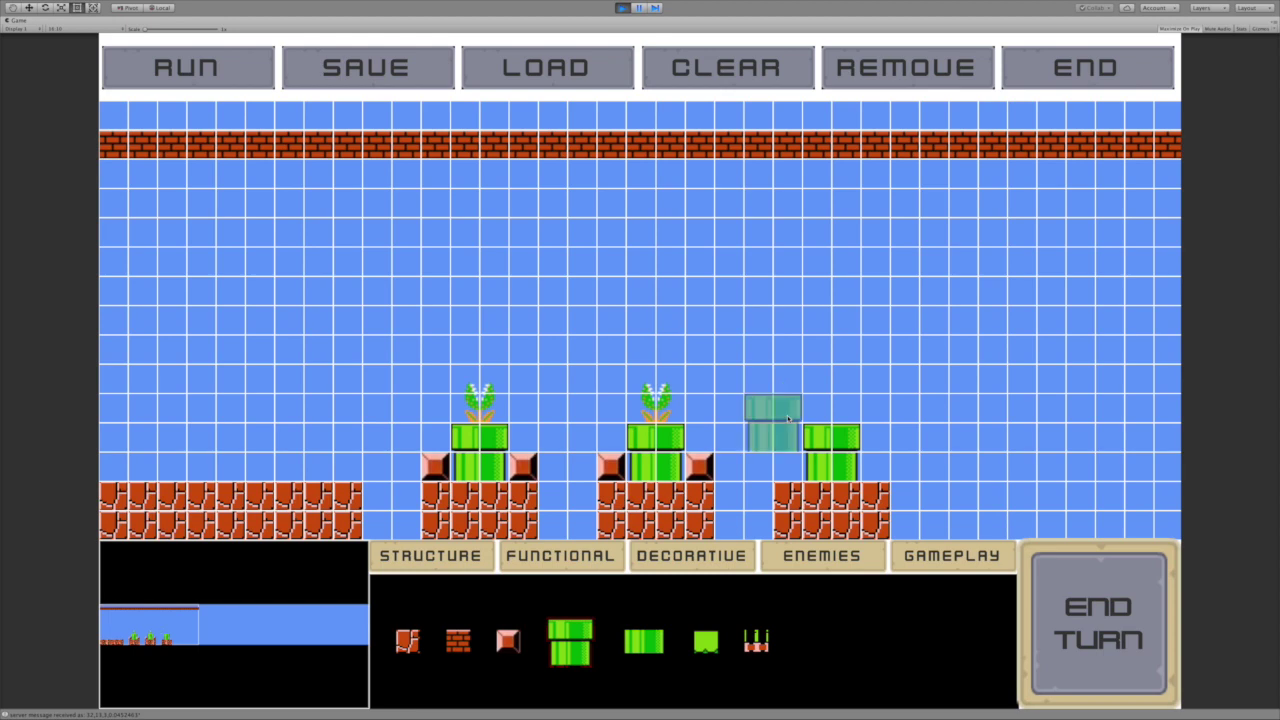
Put a piranha plant on the third pipe, flank it with hard blocks, and end the turn
left_click(799, 556)
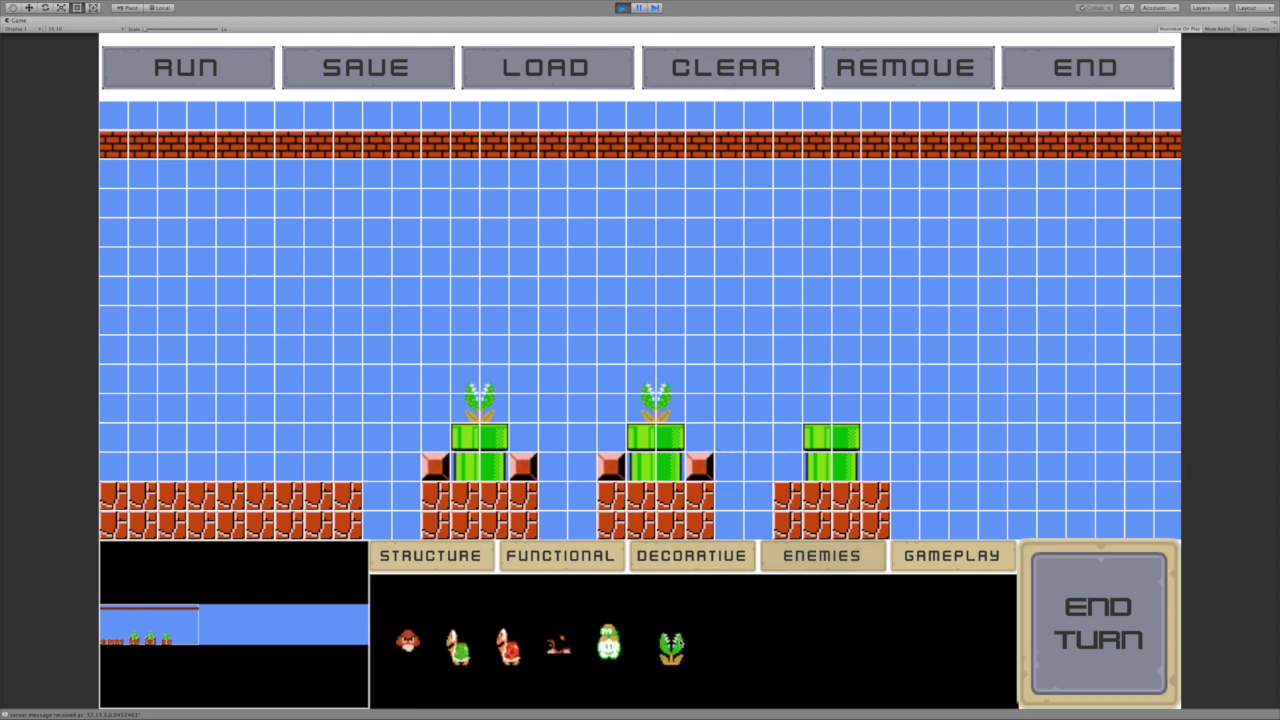
left_click(671, 645)
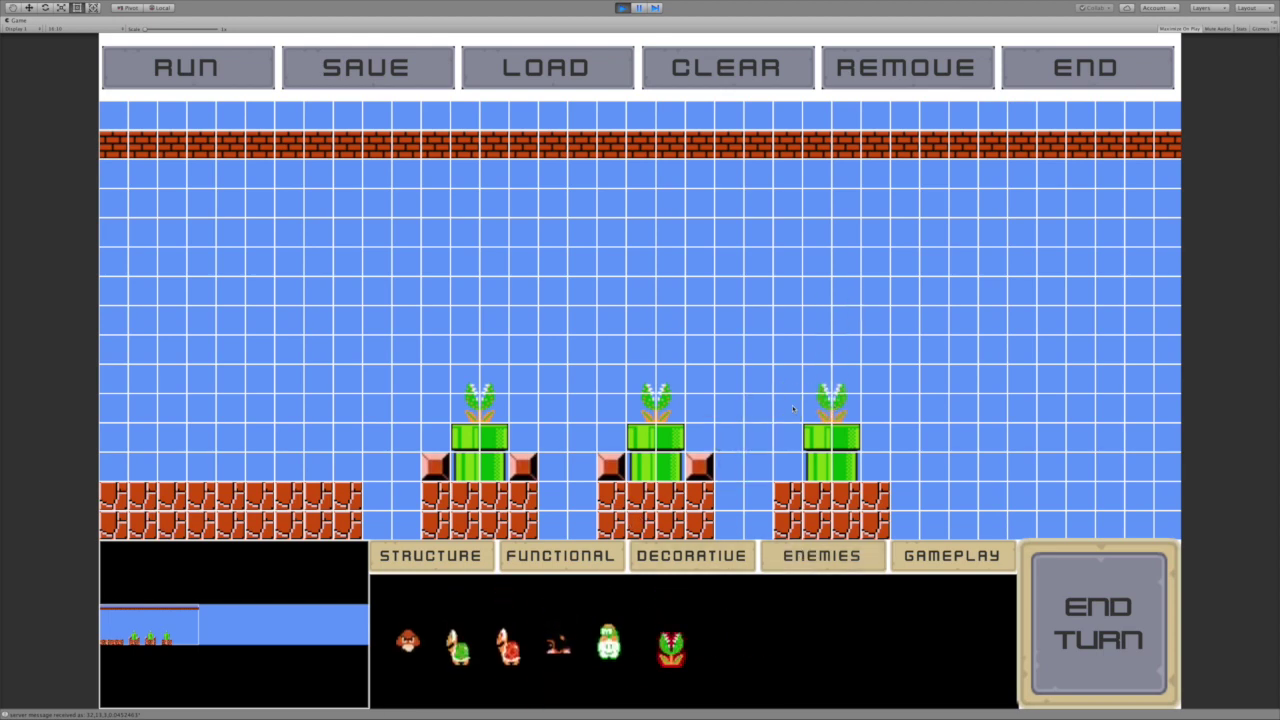
left_click(447, 553)
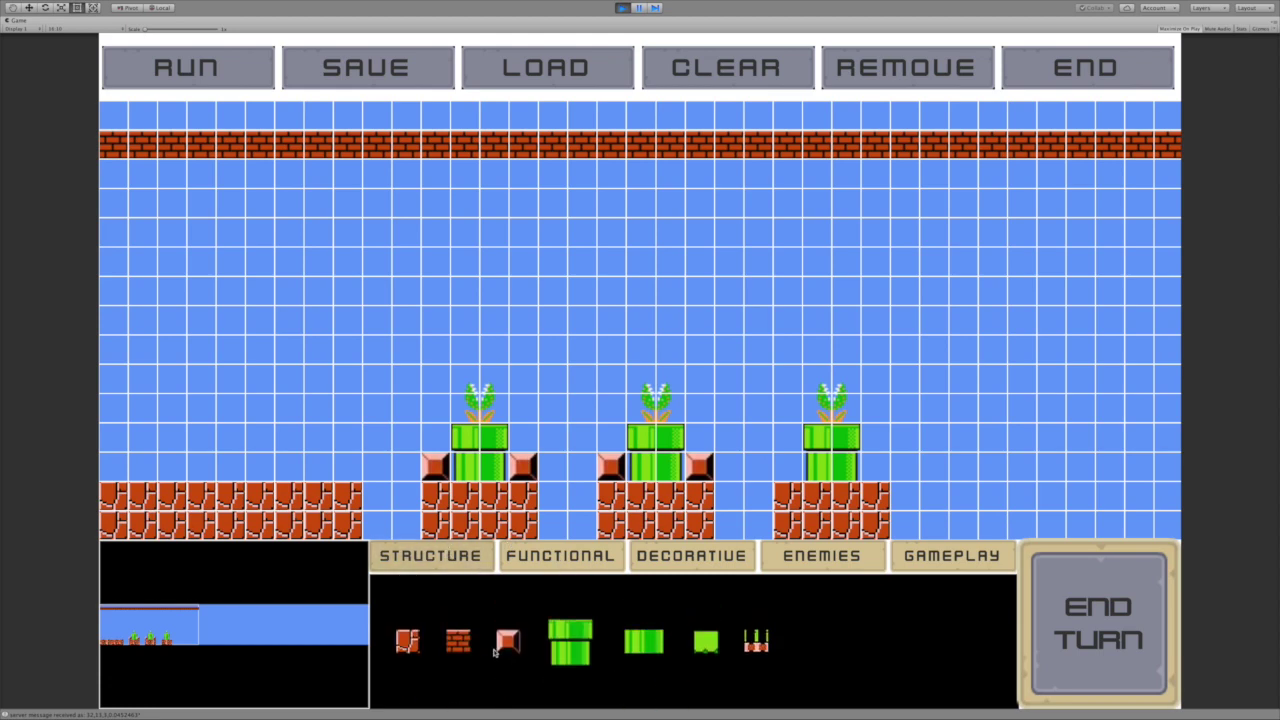
left_click(507, 640)
left_click(787, 466)
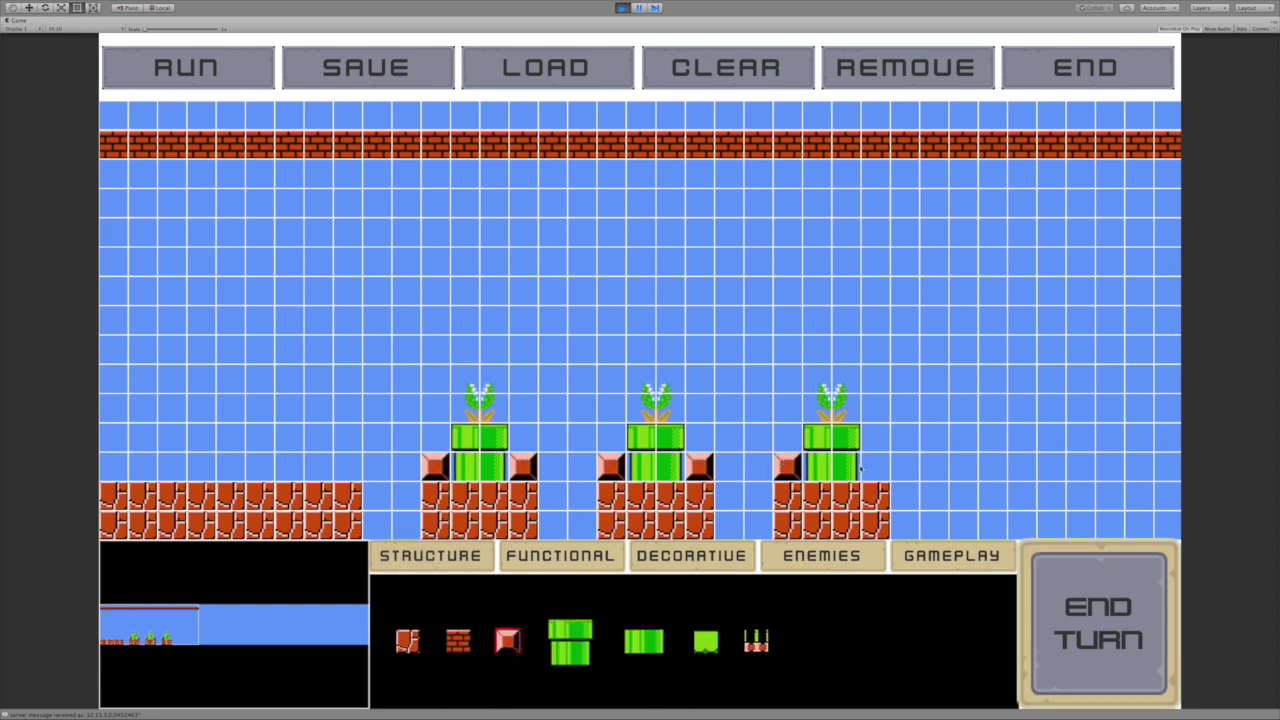
left_click(872, 466)
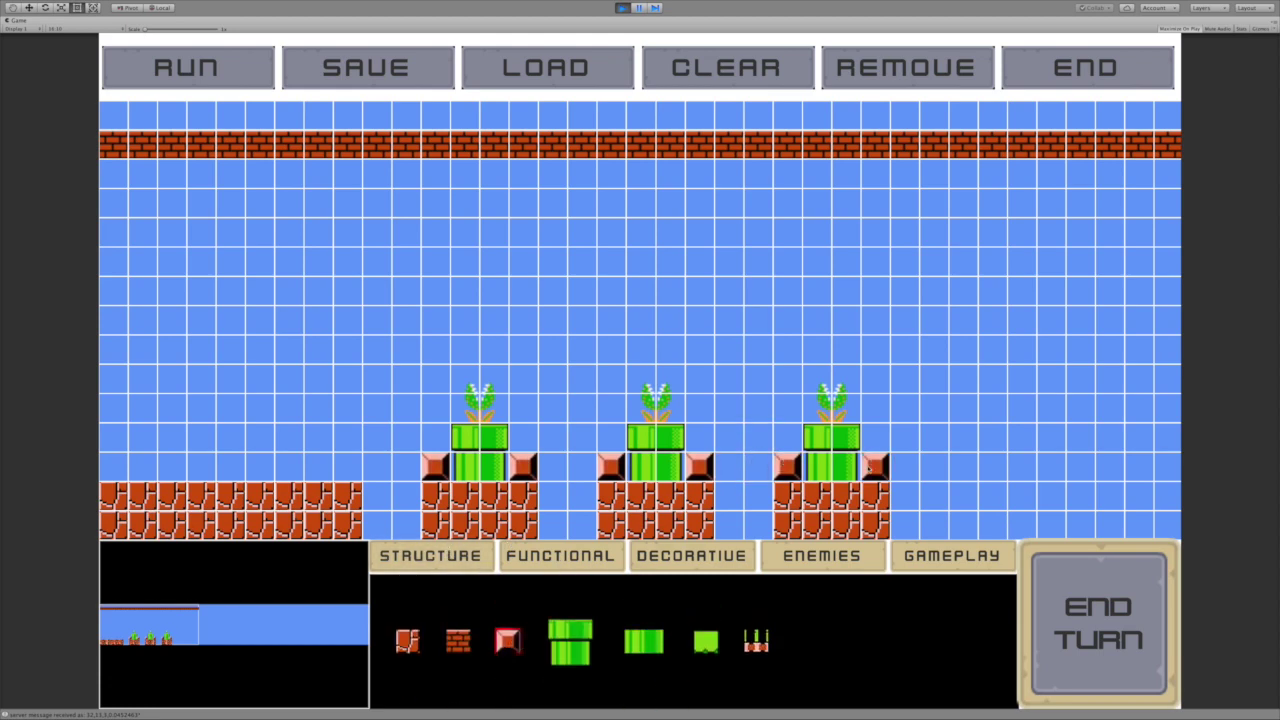
left_click(1074, 647)
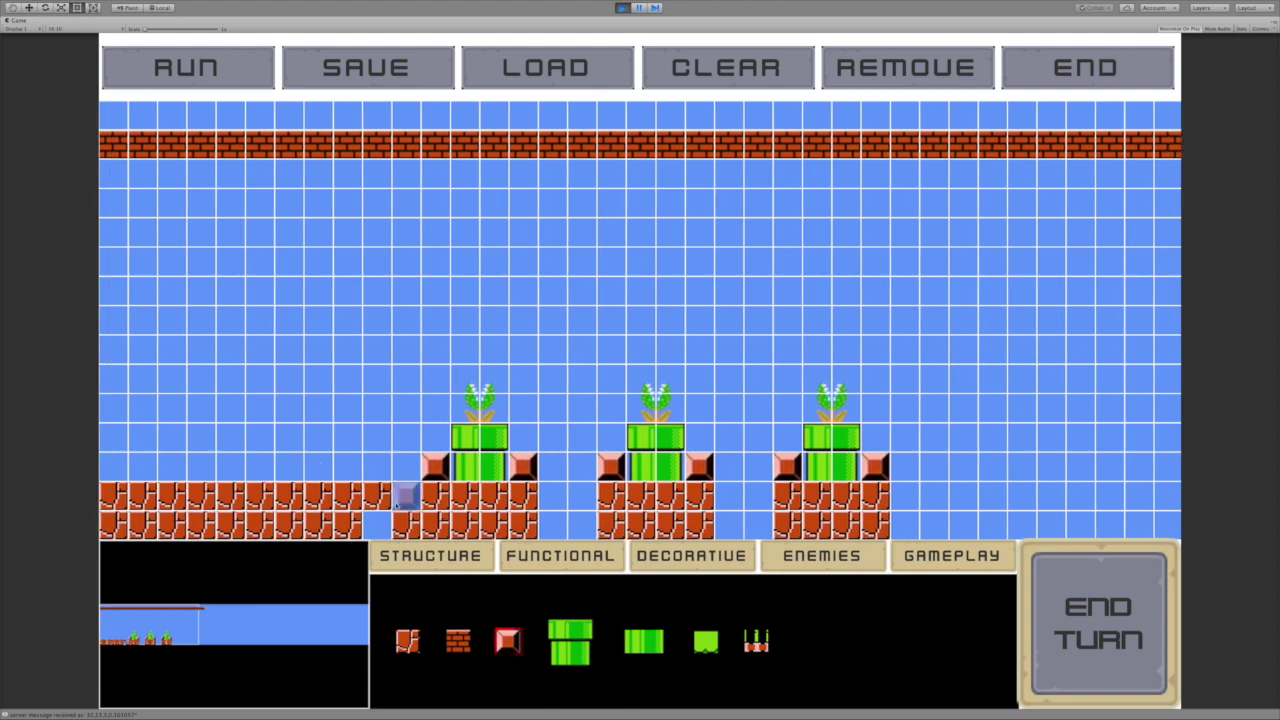
Add a two-block ground column on the right and put a piranha plant on the fifth pipe
left_click(377, 496)
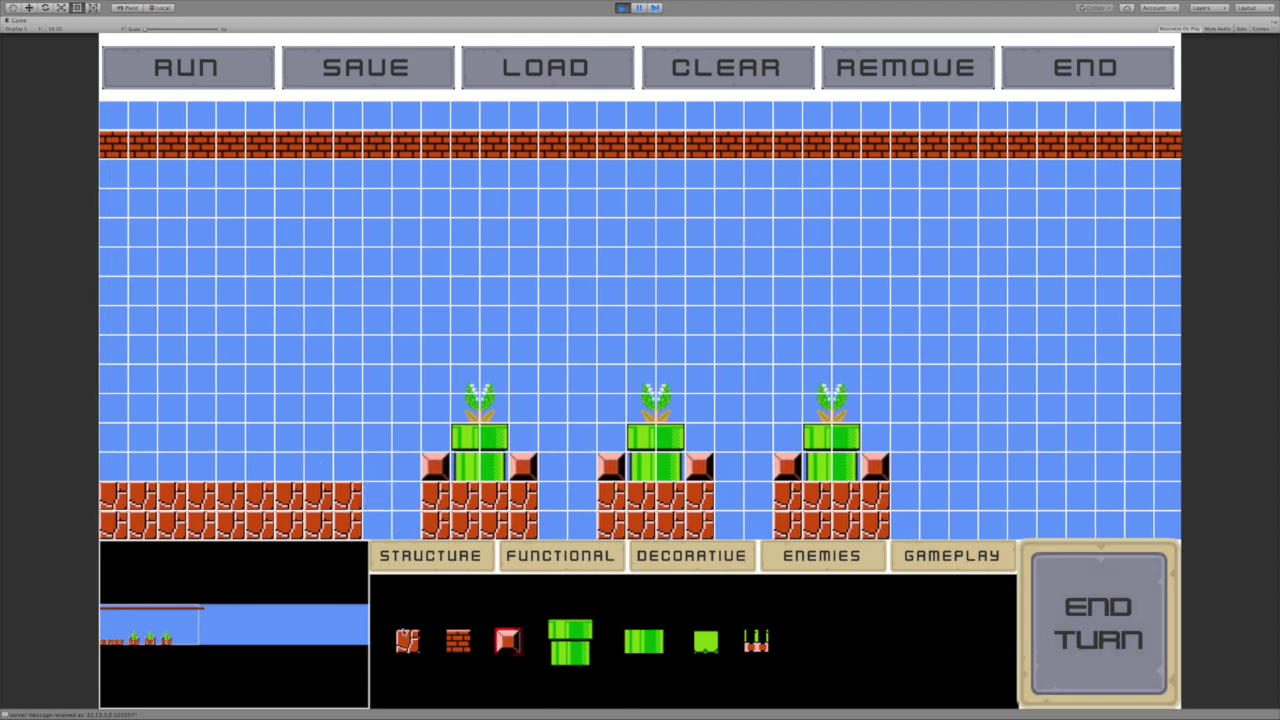
left_click(407, 640)
left_click(964, 498)
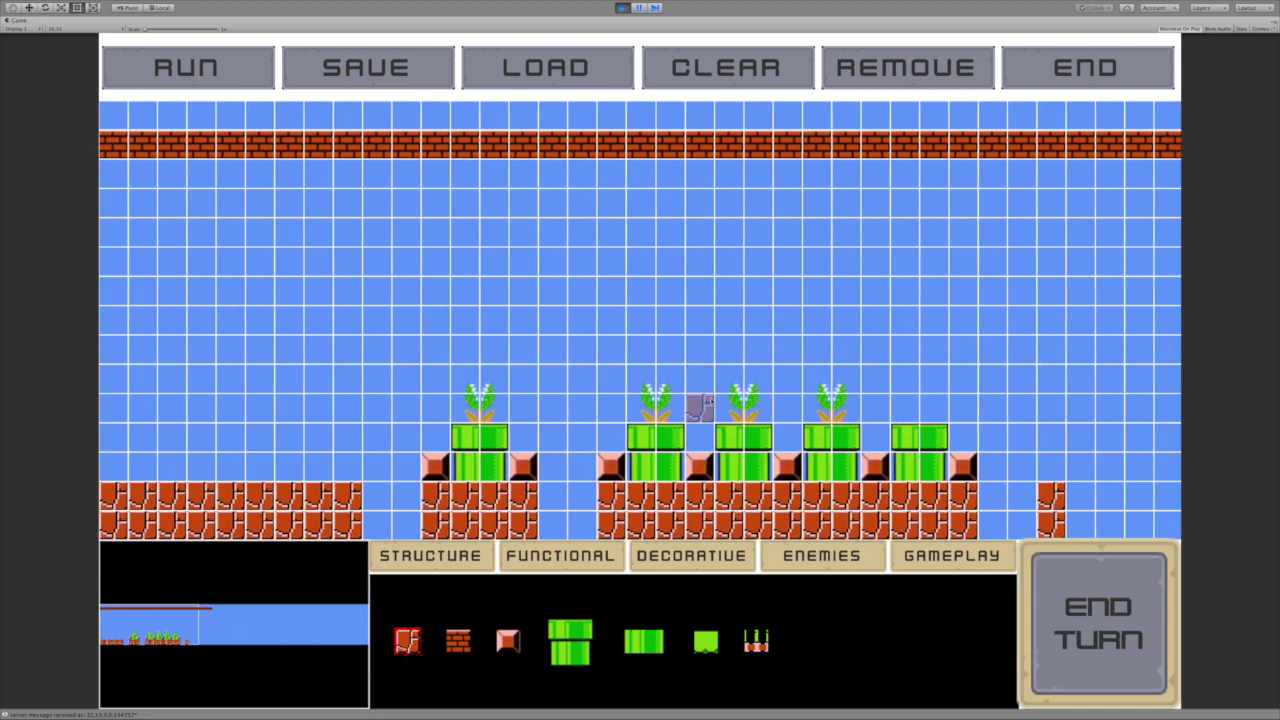
left_click(820, 560)
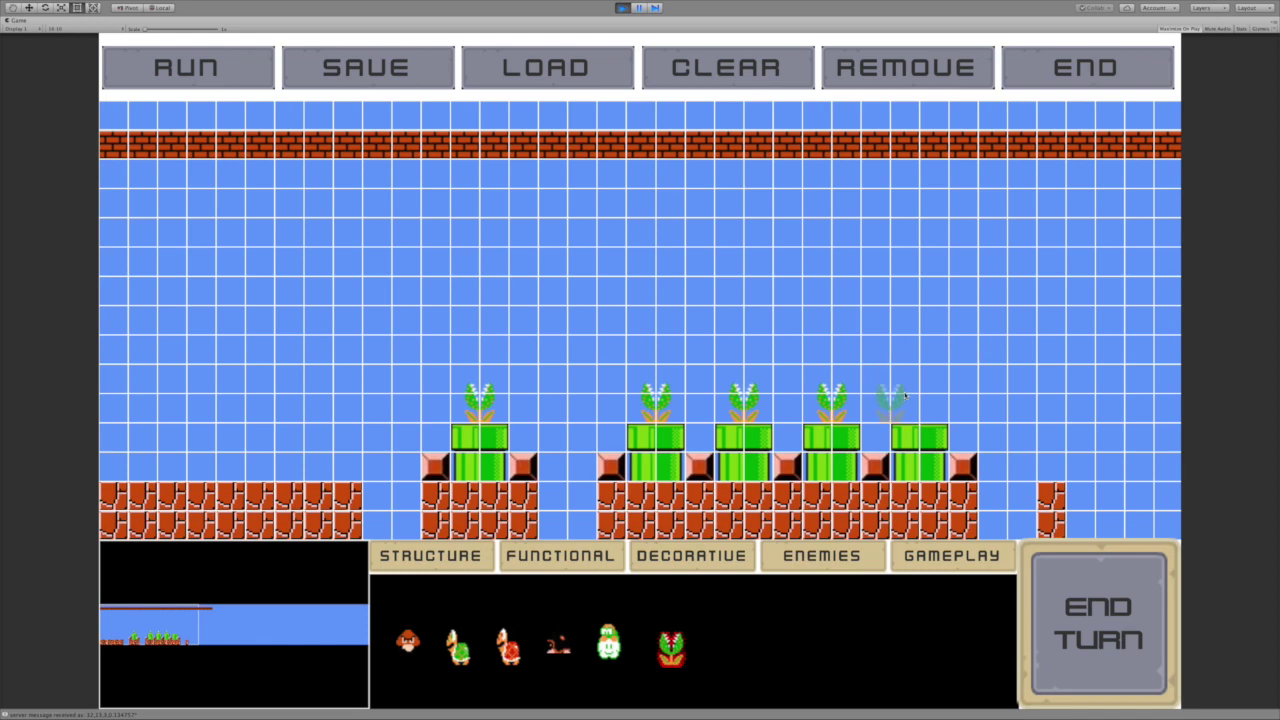
left_click(430, 556)
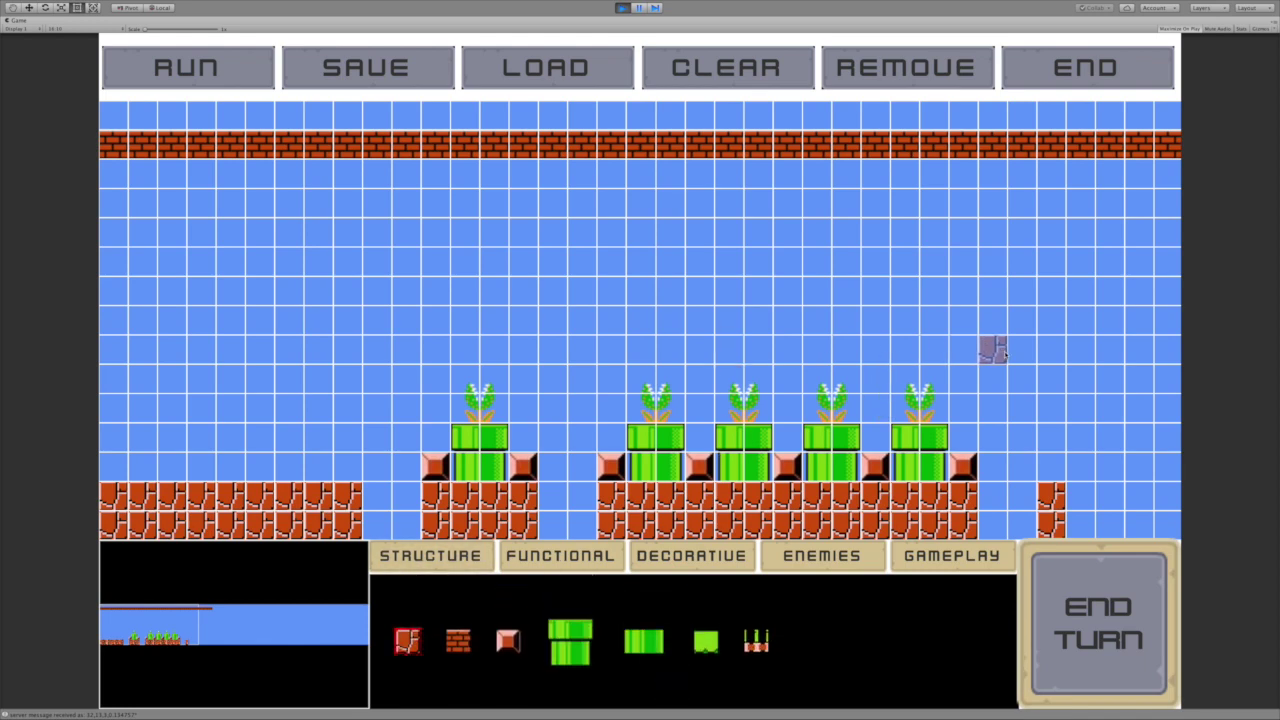
key("Right")
Float a ? block with two bricks to its right and one to its left
mouse_move(676, 497)
left_mouse_down()
mouse_move(676, 526)
mouse_move(705, 526)
mouse_move(735, 497)
mouse_move(735, 526)
left_mouse_up()
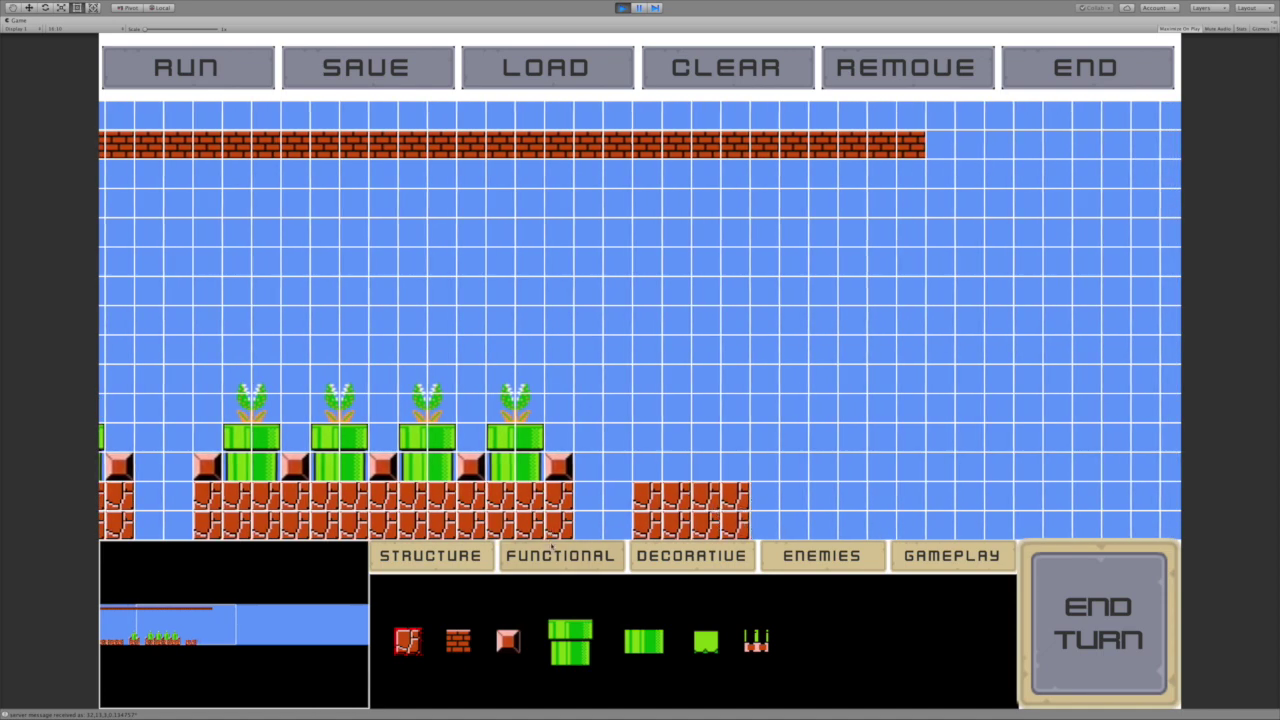
left_click(553, 549)
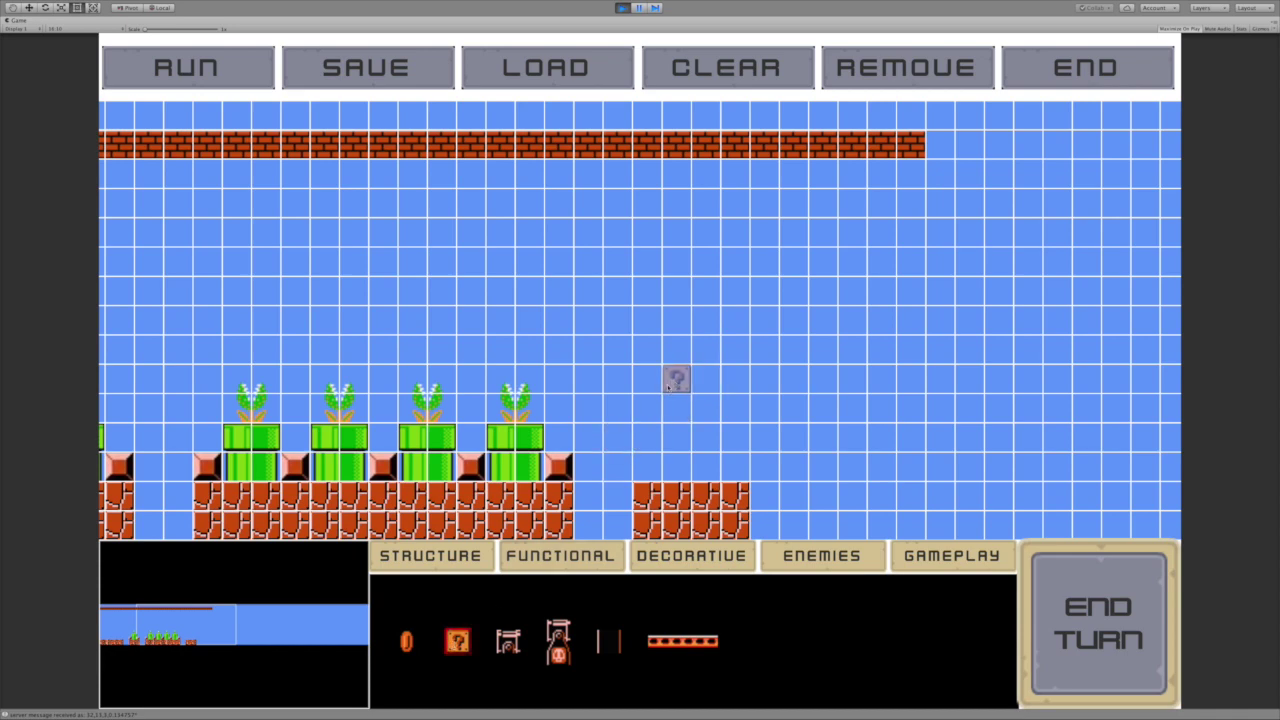
left_click(442, 558)
left_click(706, 379)
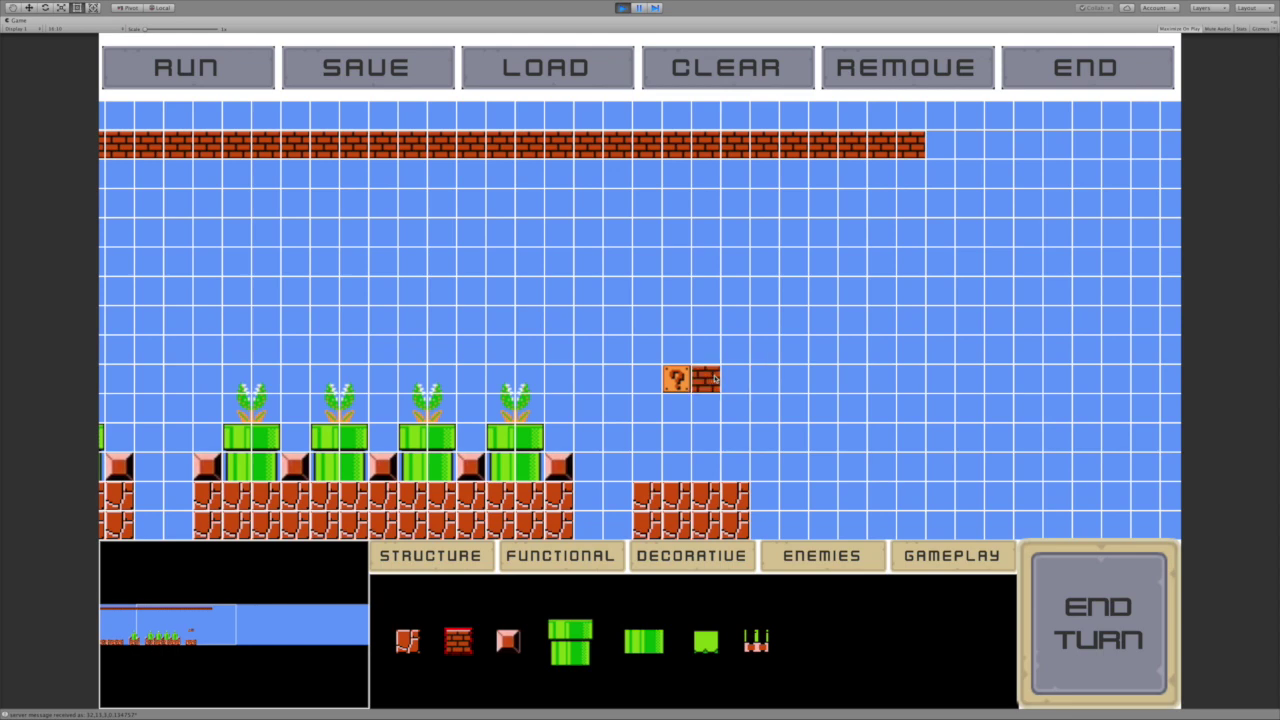
left_click(736, 379)
left_click(648, 383)
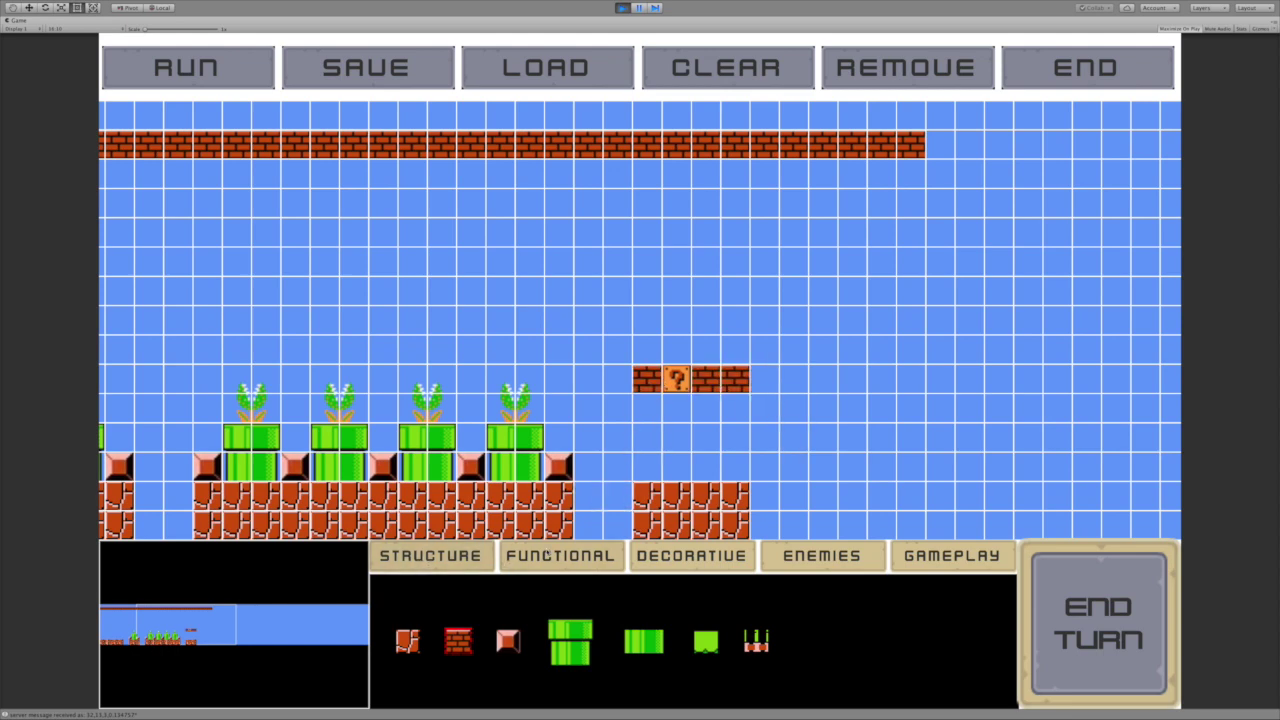
Remove the left brick, extend the right-hand ground by one column, and end the turn
left_click(546, 556)
left_click(416, 550)
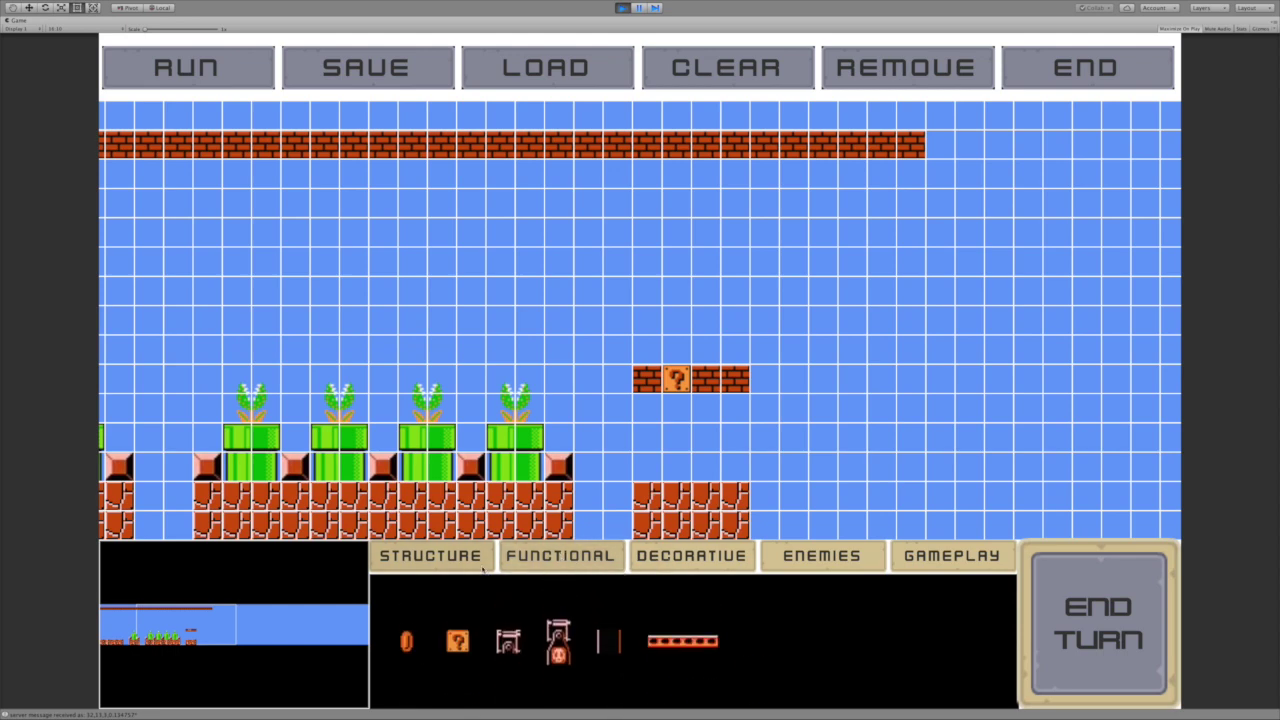
left_click(648, 379)
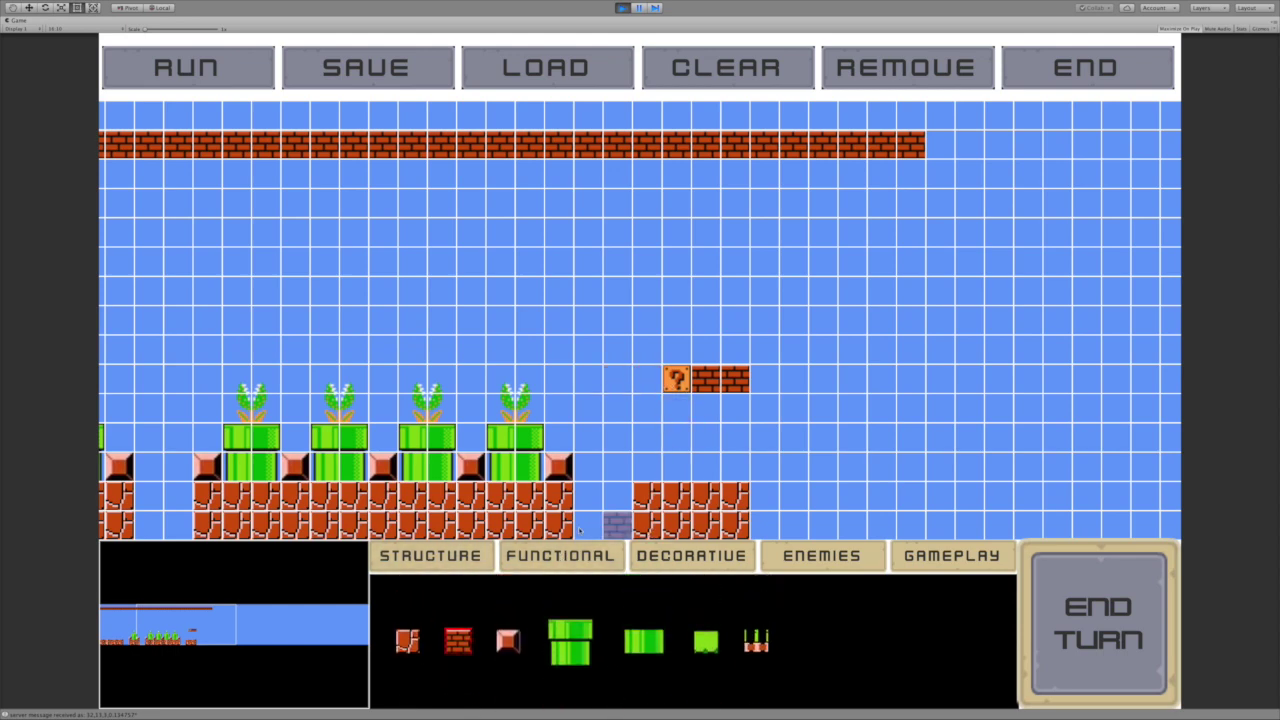
left_click(408, 641)
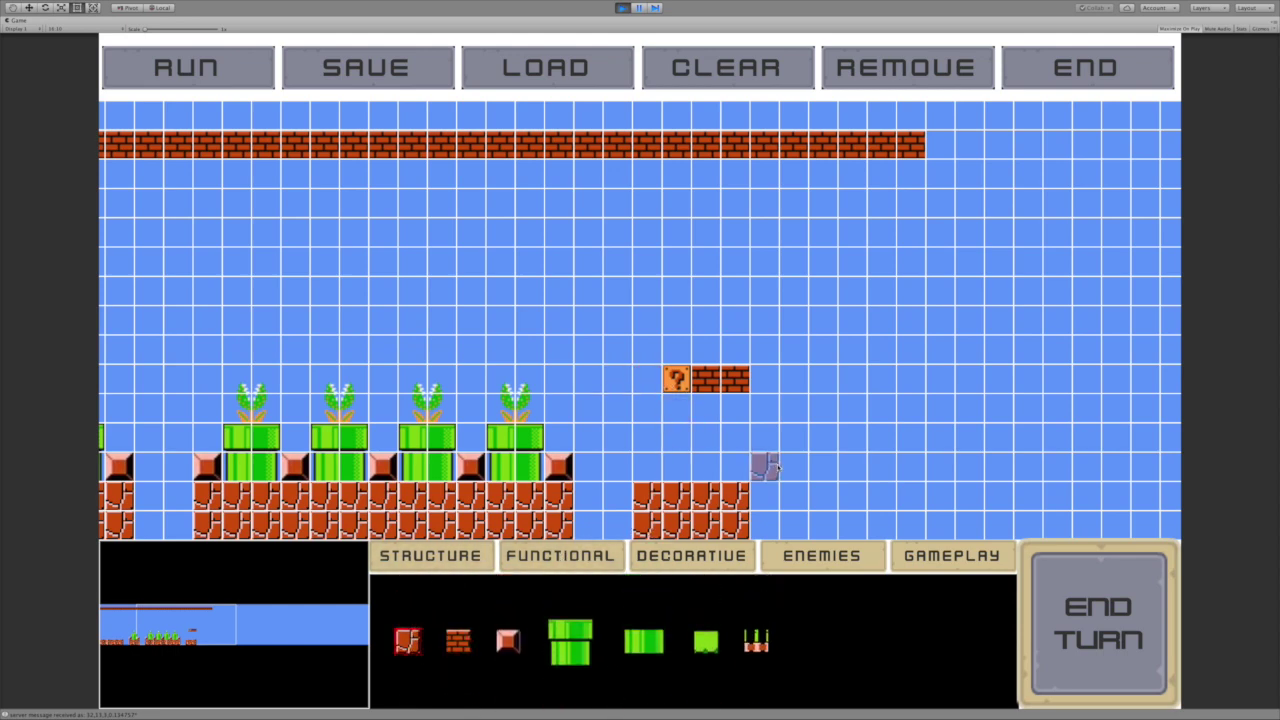
left_click_drag(764, 496, 764, 526)
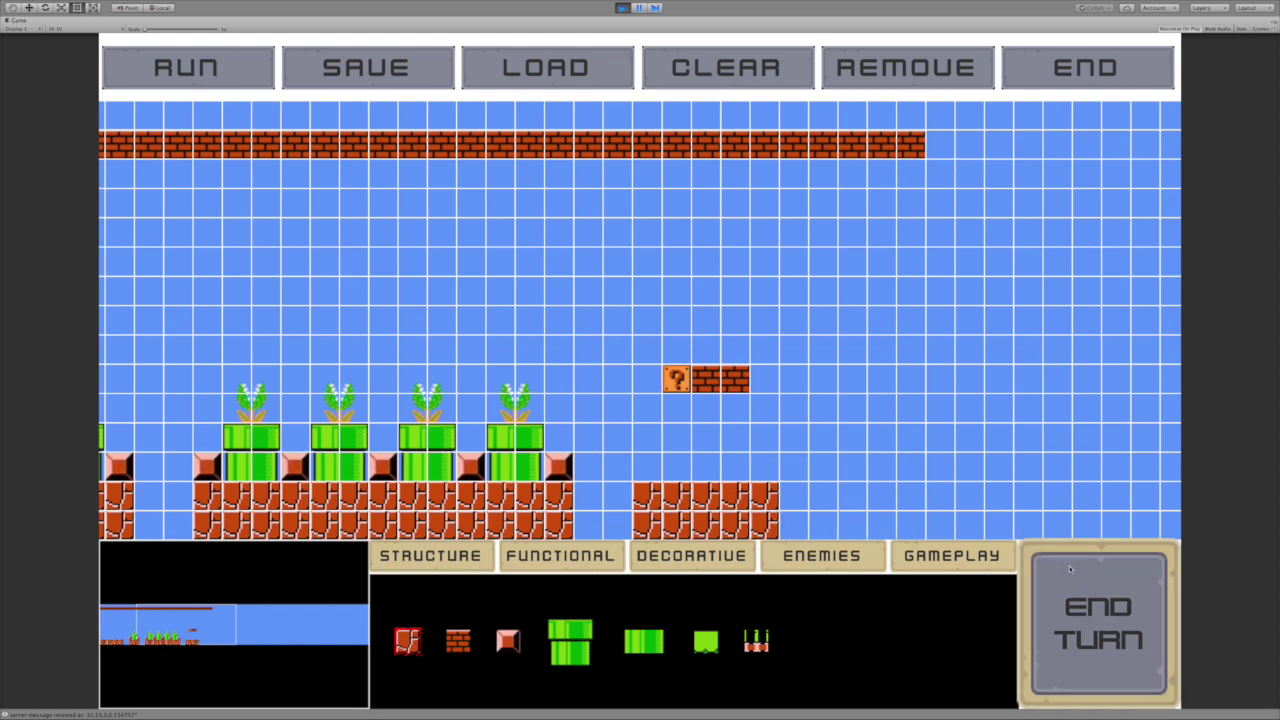
left_click(1098, 622)
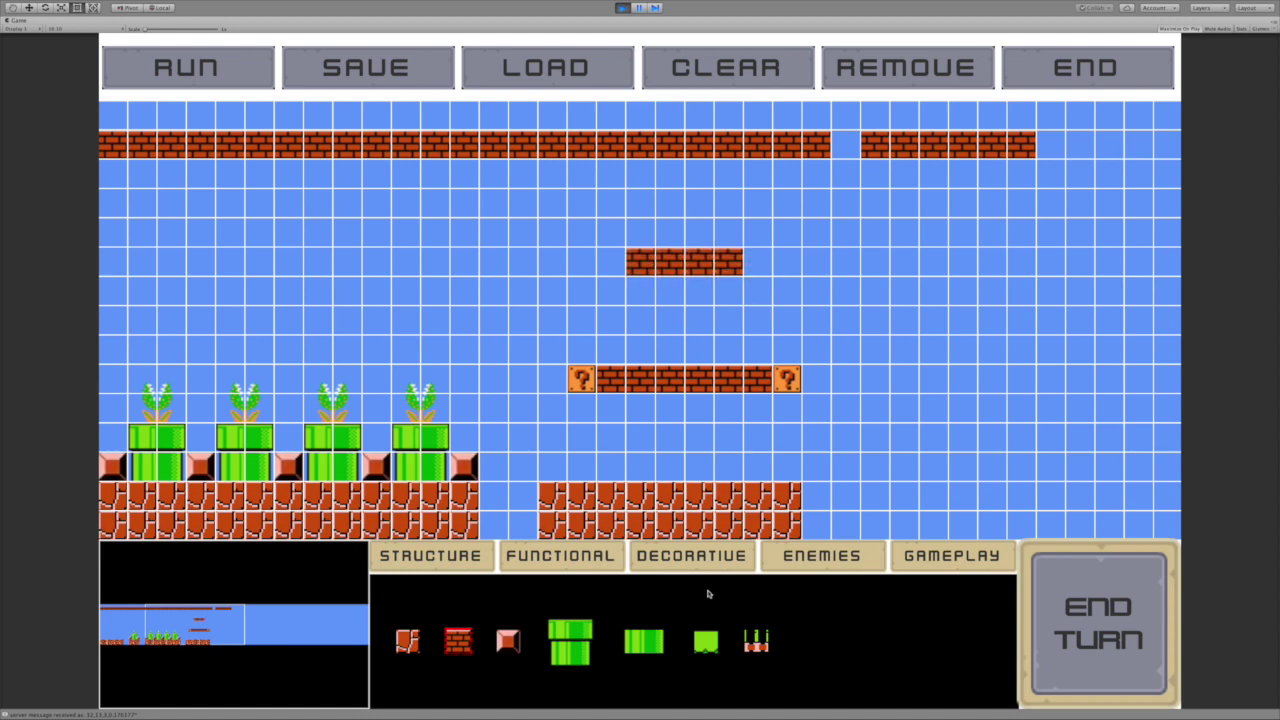
left_click(1085, 637)
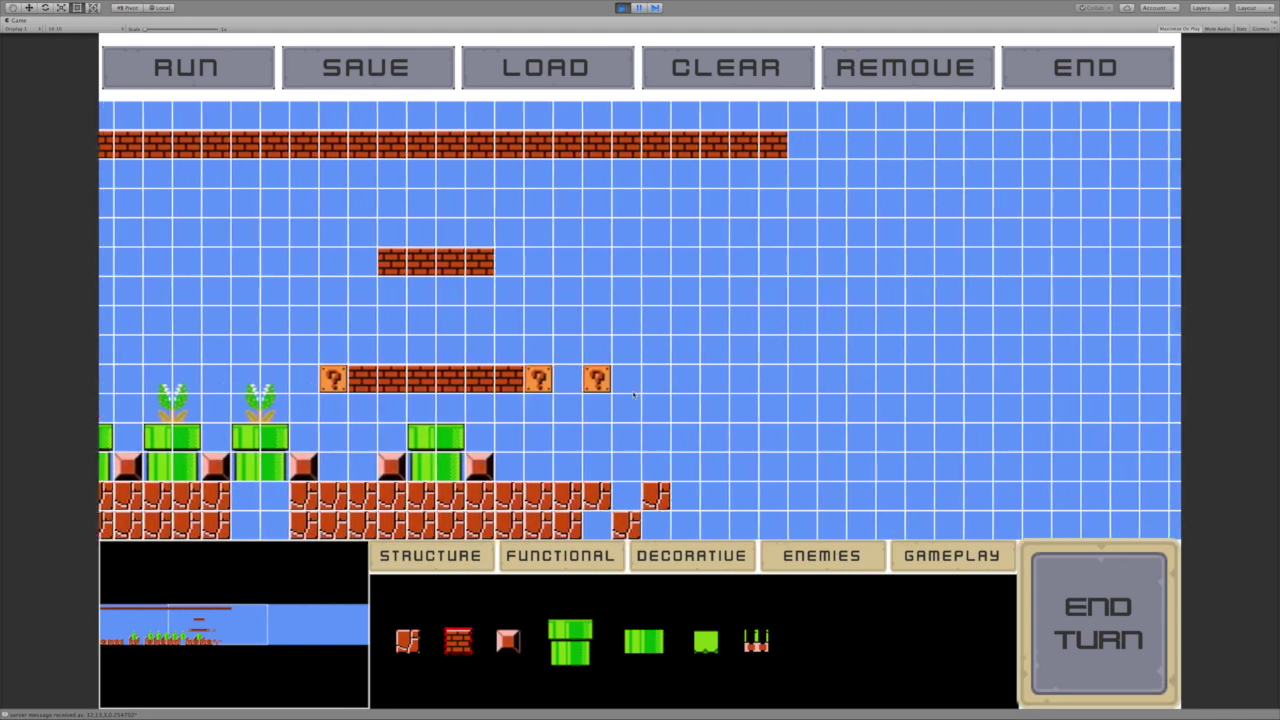
Delete the partner's lone ? block, the extra green pipe and three loose square blocks
left_click(466, 379)
left_click(305, 445)
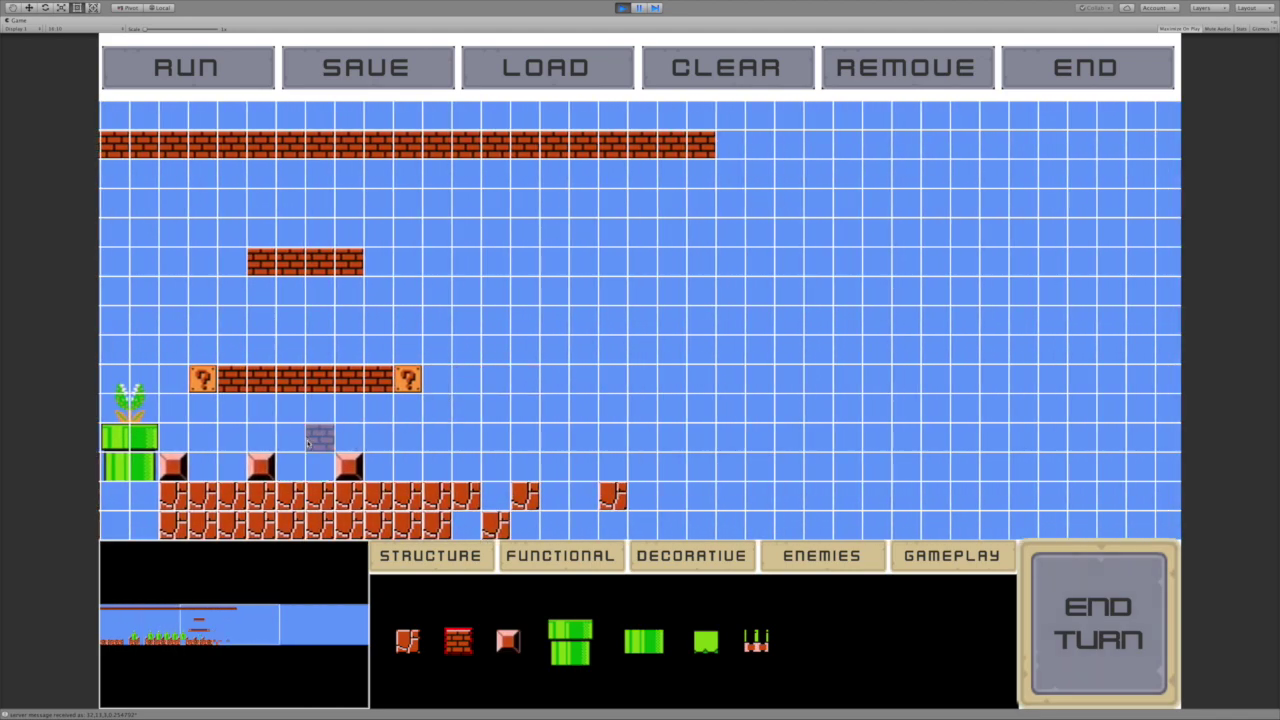
left_click(260, 463)
left_click(348, 463)
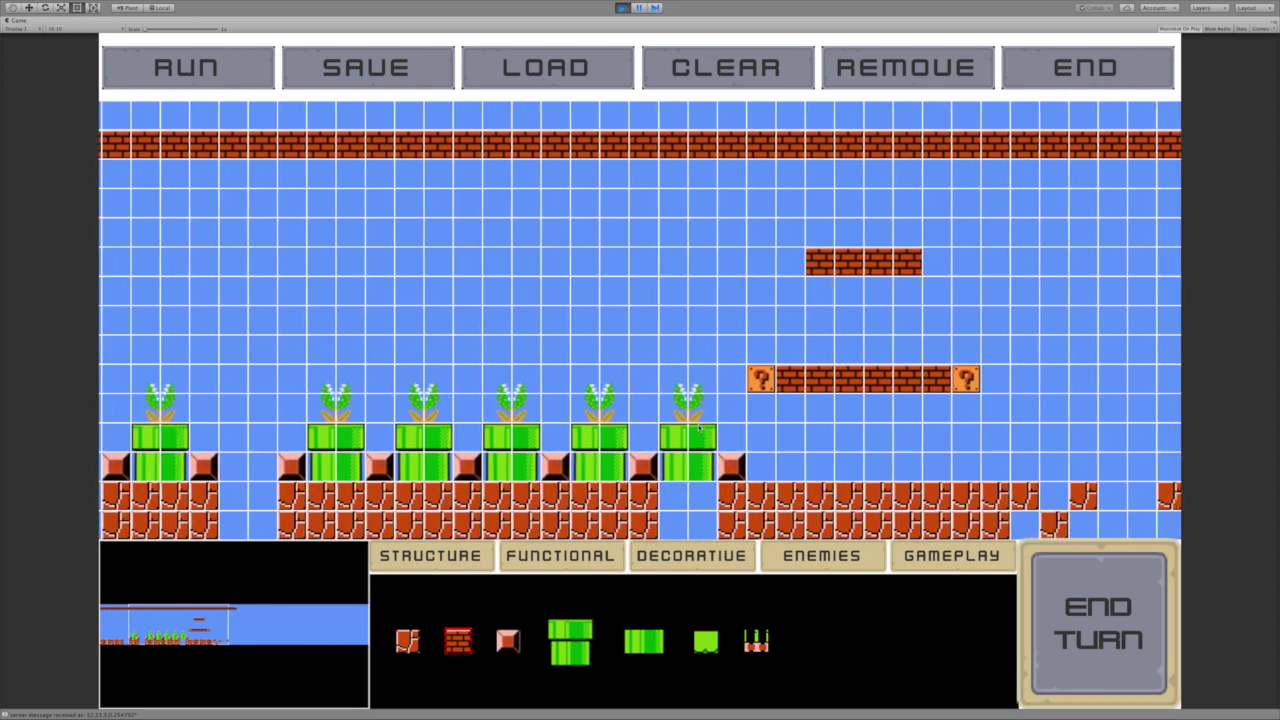
left_click(740, 466)
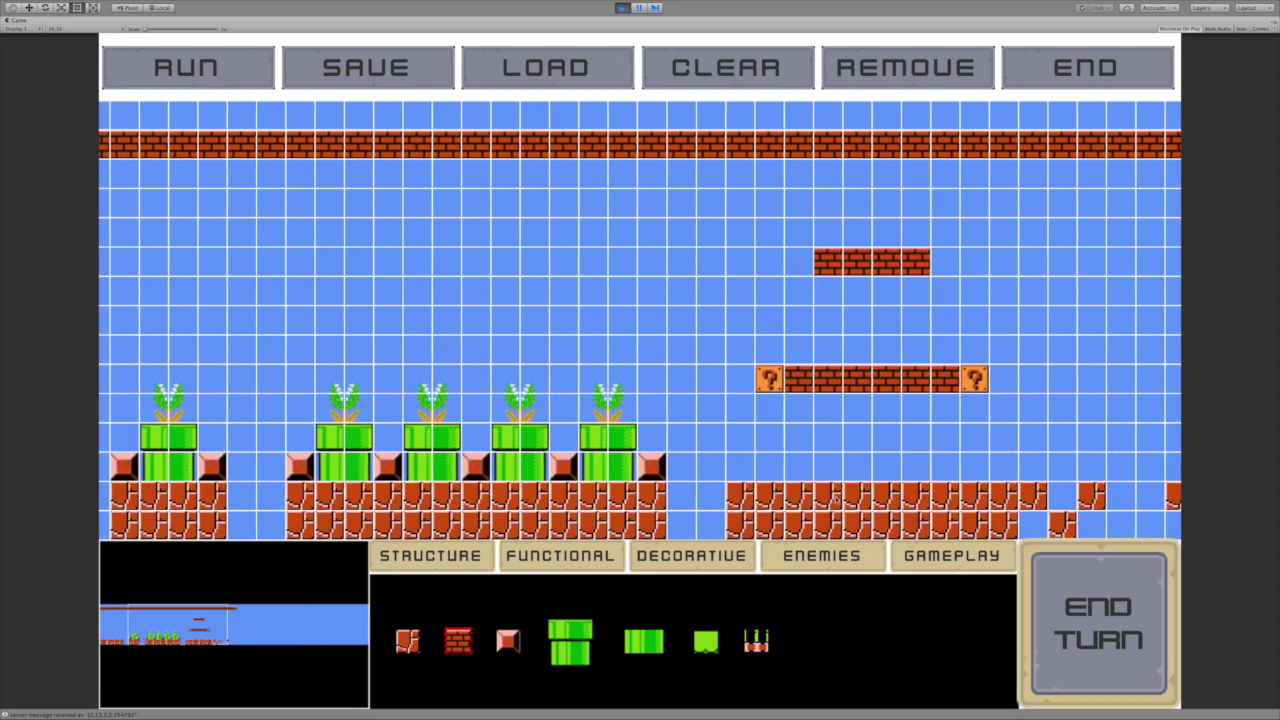
left_click(688, 557)
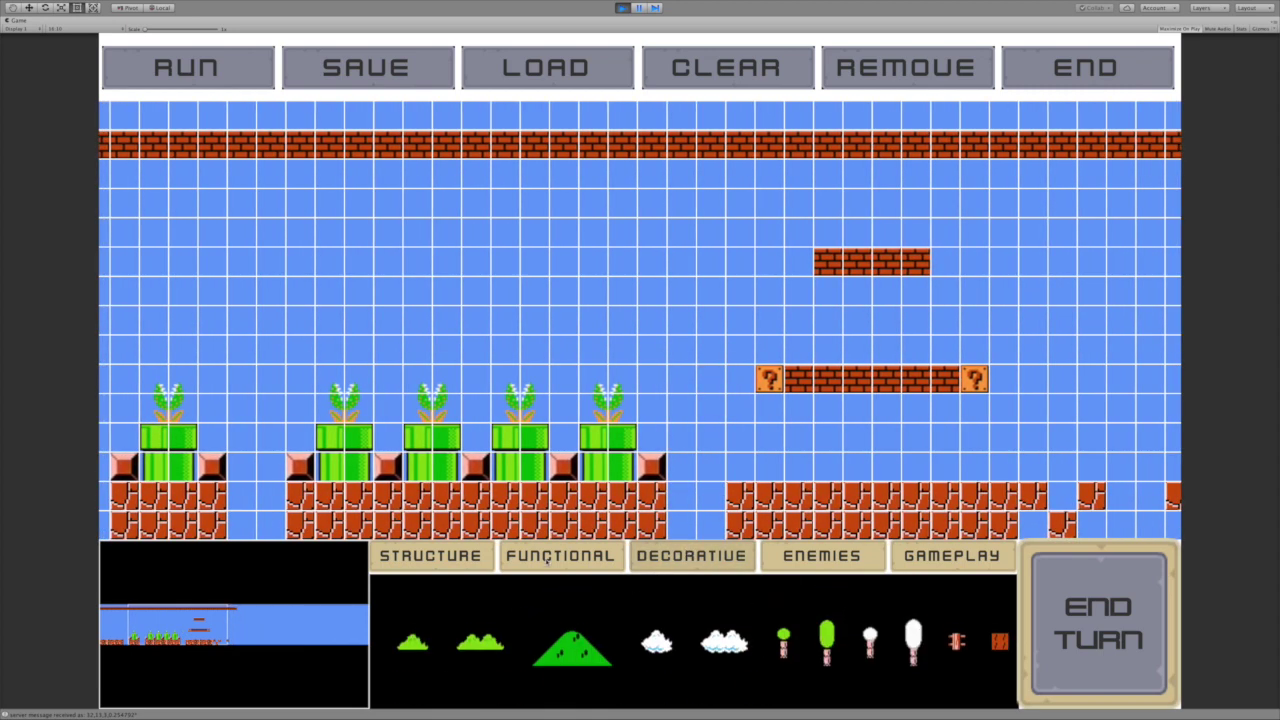
left_click(570, 557)
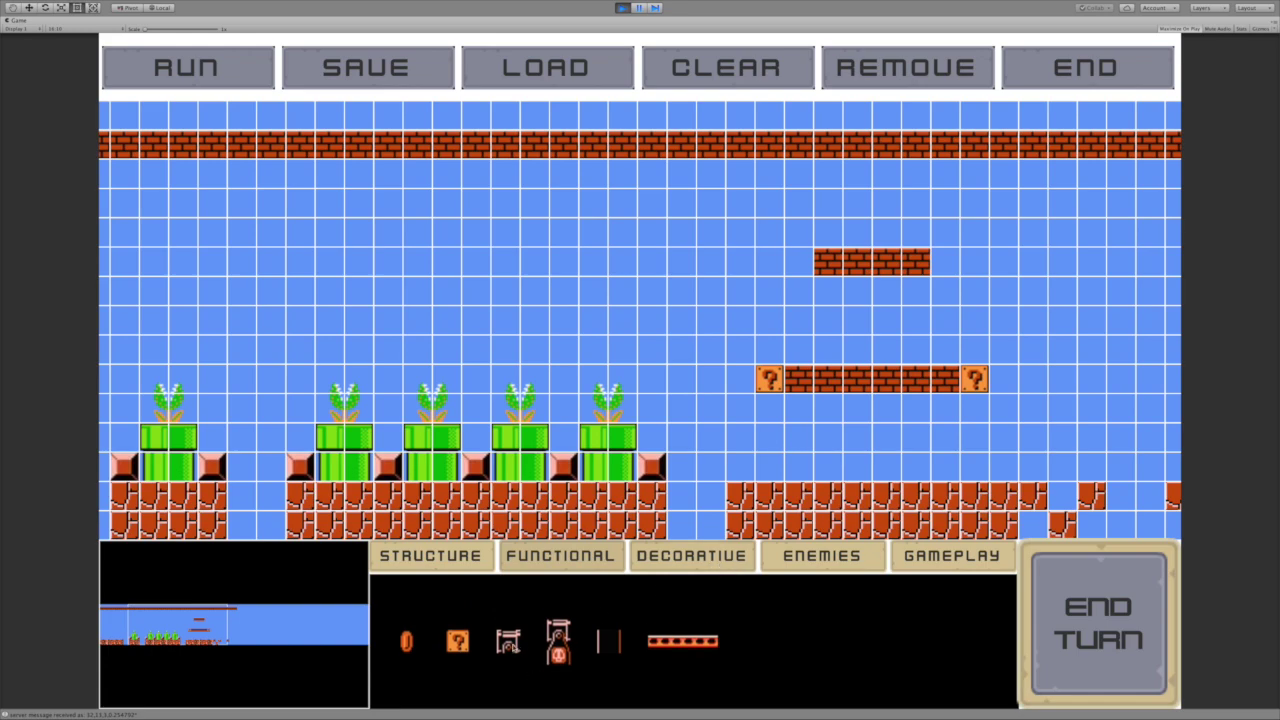
key("Right")
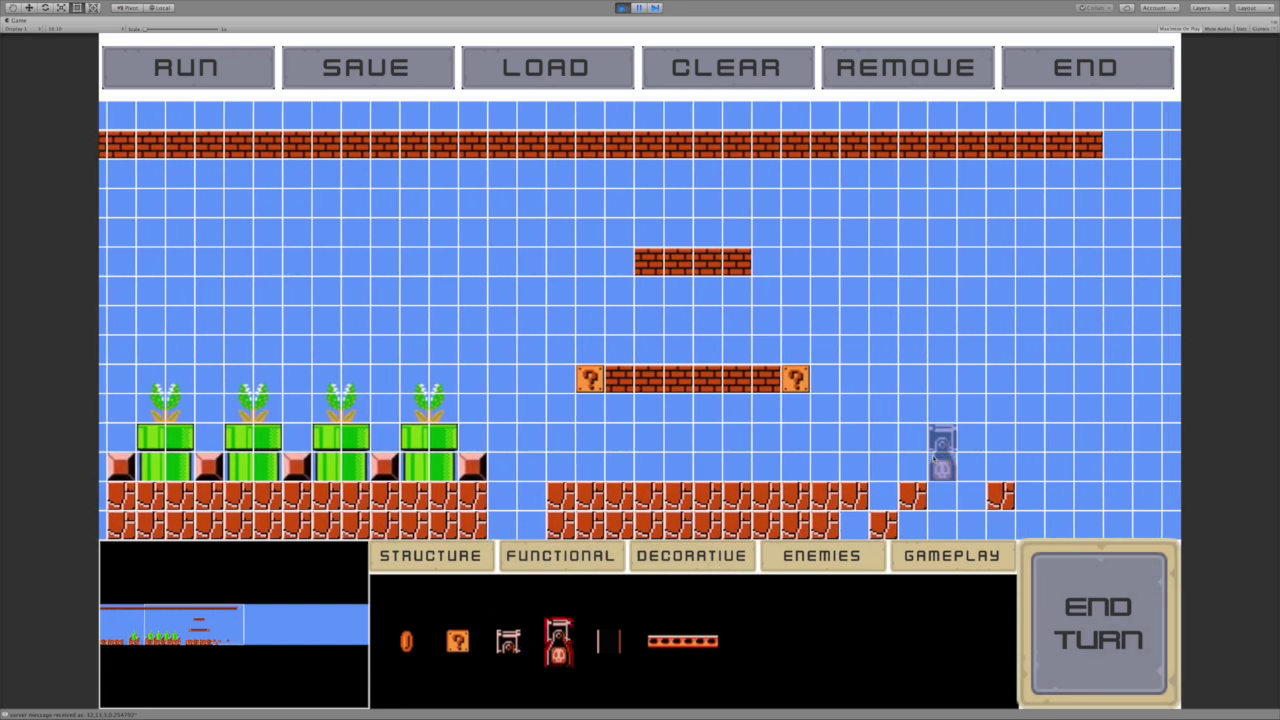
Place a tall green pipe on the right ground and fill the ground gaps beneath it
left_click(440, 560)
left_click(569, 640)
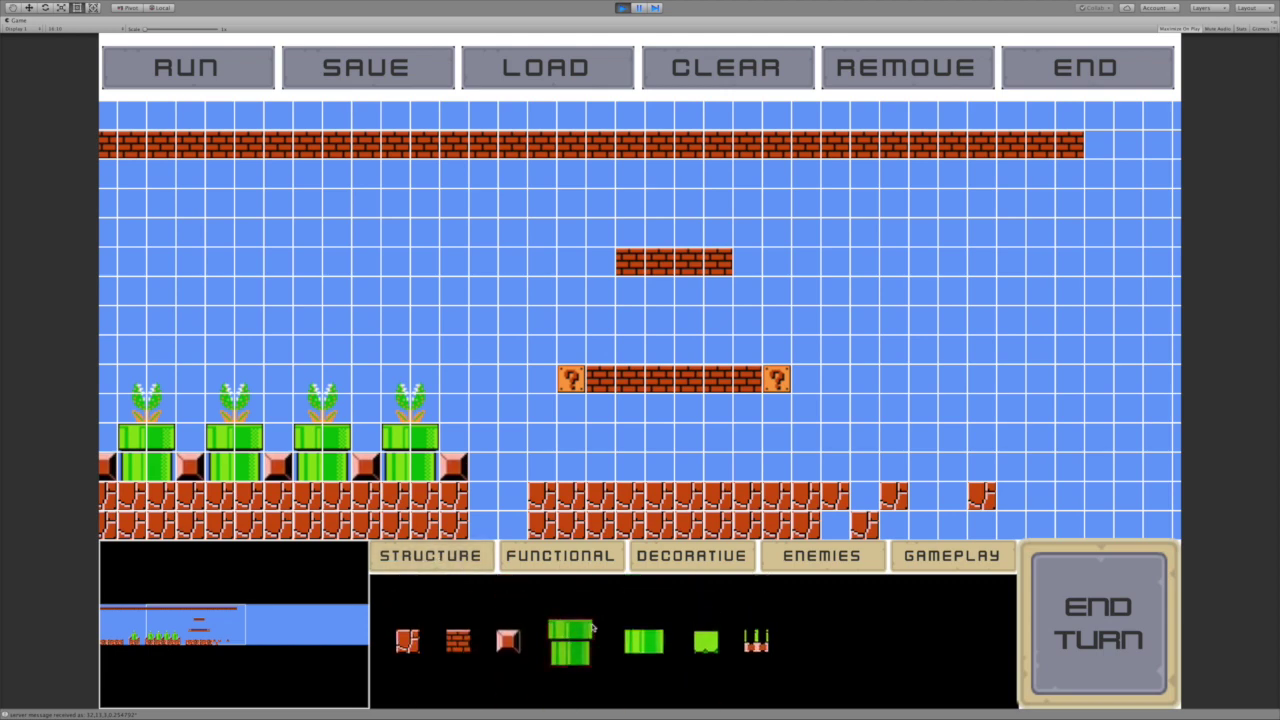
left_click(921, 422)
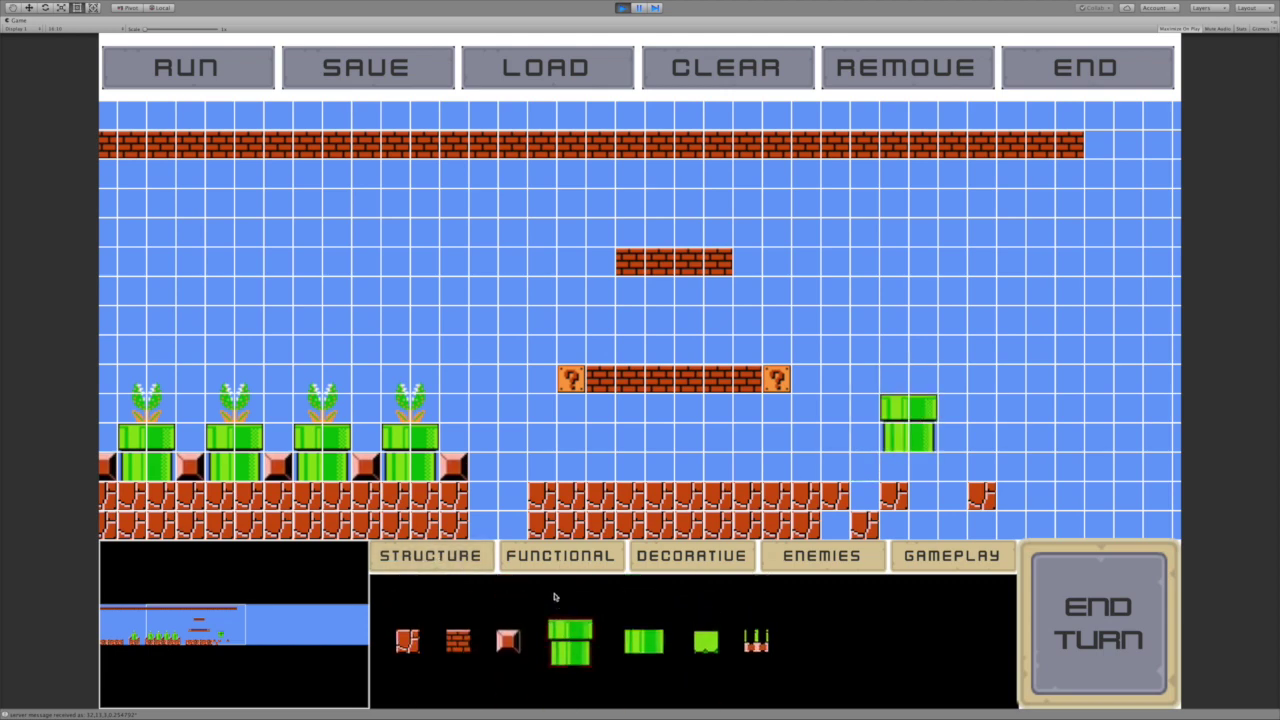
left_click(407, 640)
mouse_move(836, 525)
left_mouse_down()
mouse_move(894, 496)
mouse_move(954, 504)
mouse_move(960, 528)
mouse_move(1065, 525)
left_mouse_up()
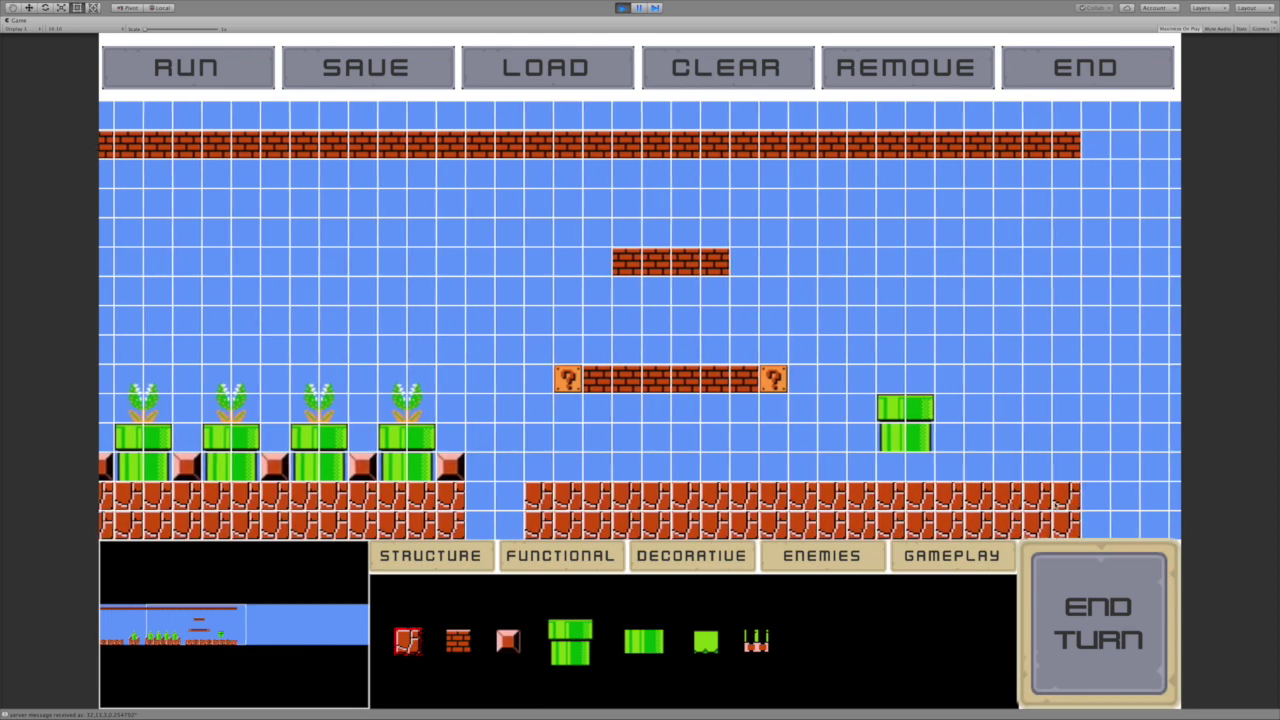
Place a green Koopa beside the tall pipe
key("Right")
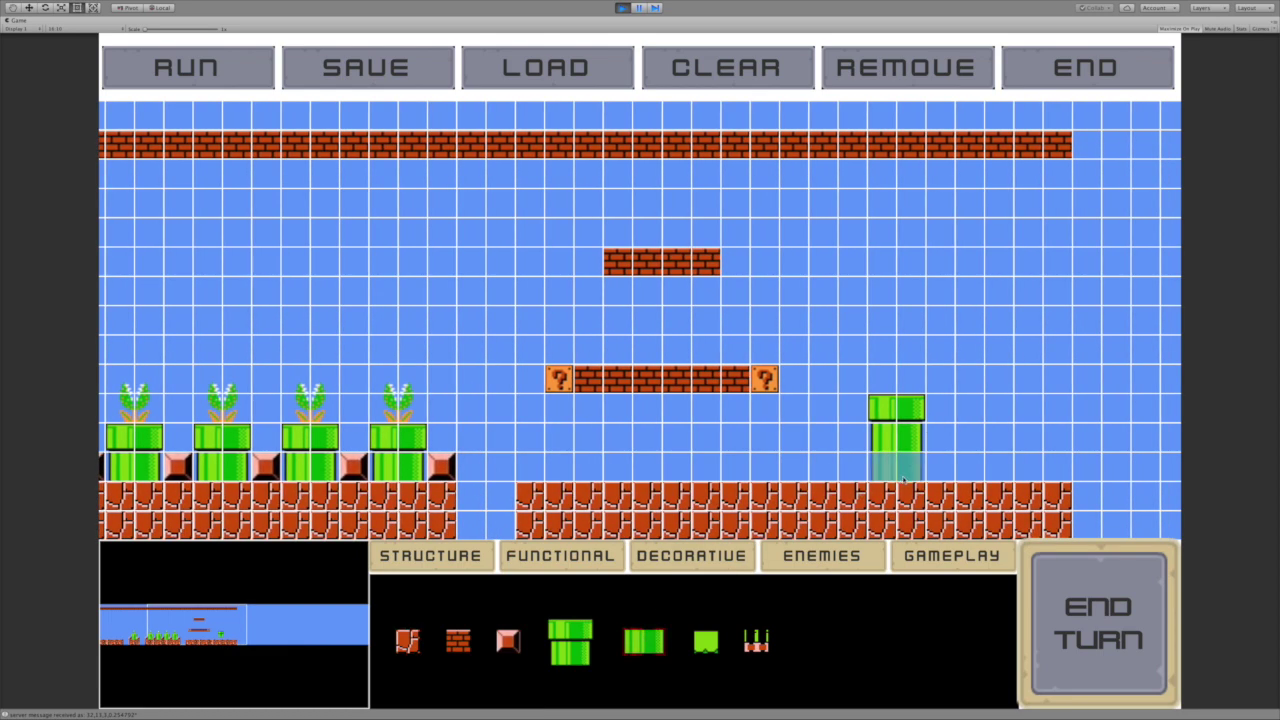
left_click(822, 555)
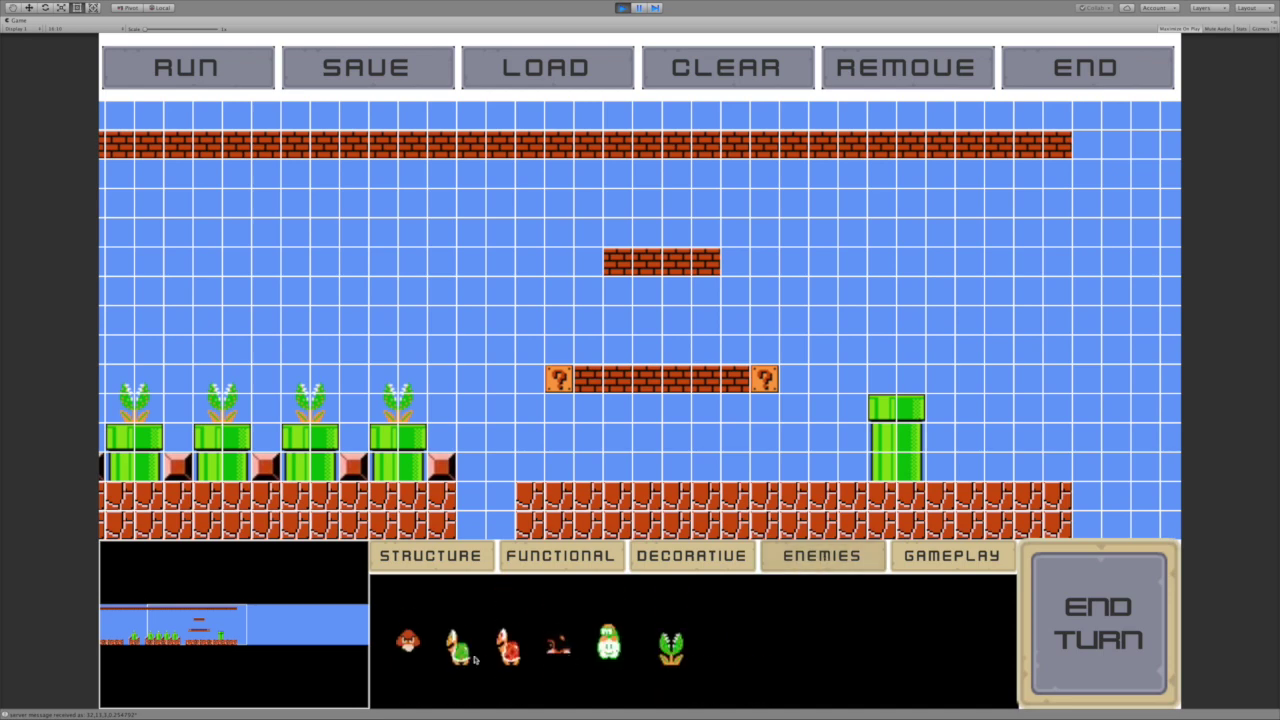
key("Right")
key("Right")
key("Right")
key("Right")
key("Right")
key("Right")
key("Right")
key("Right")
key("Right")
left_click(914, 458)
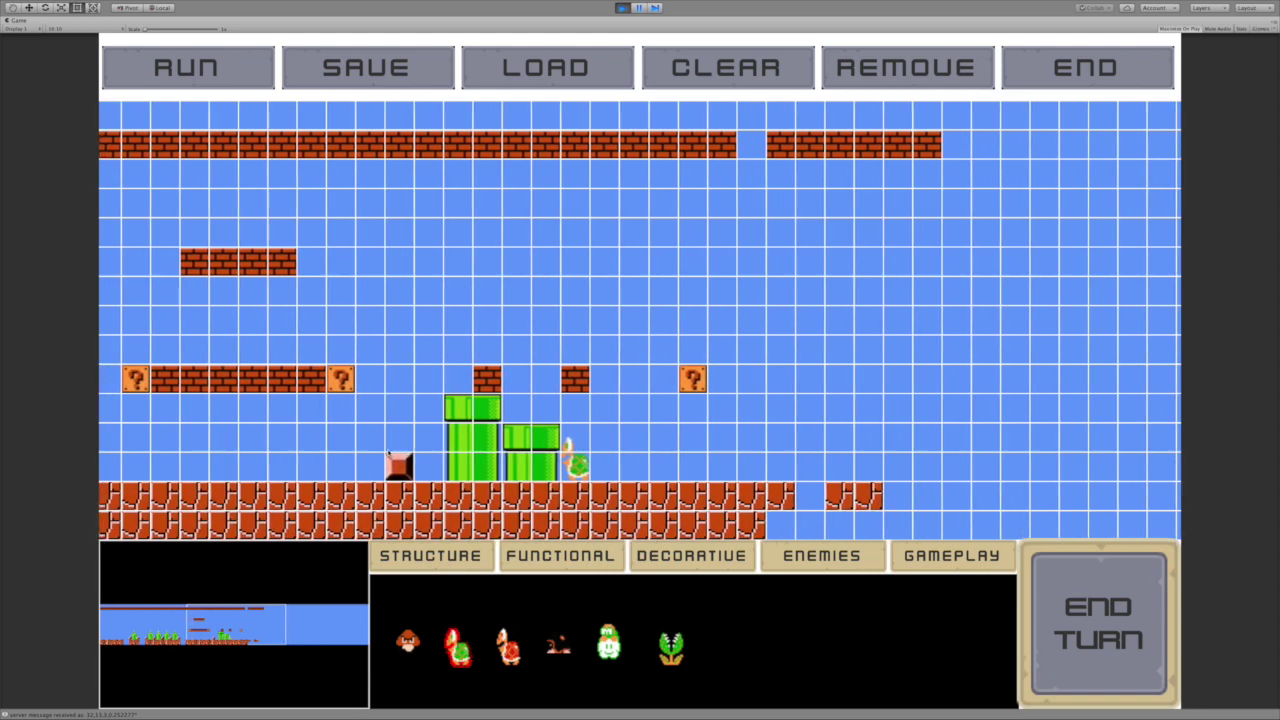
Remove two floating bricks and a lone ? block, then fill the bottom ground gap
left_click(497, 380)
left_click(585, 380)
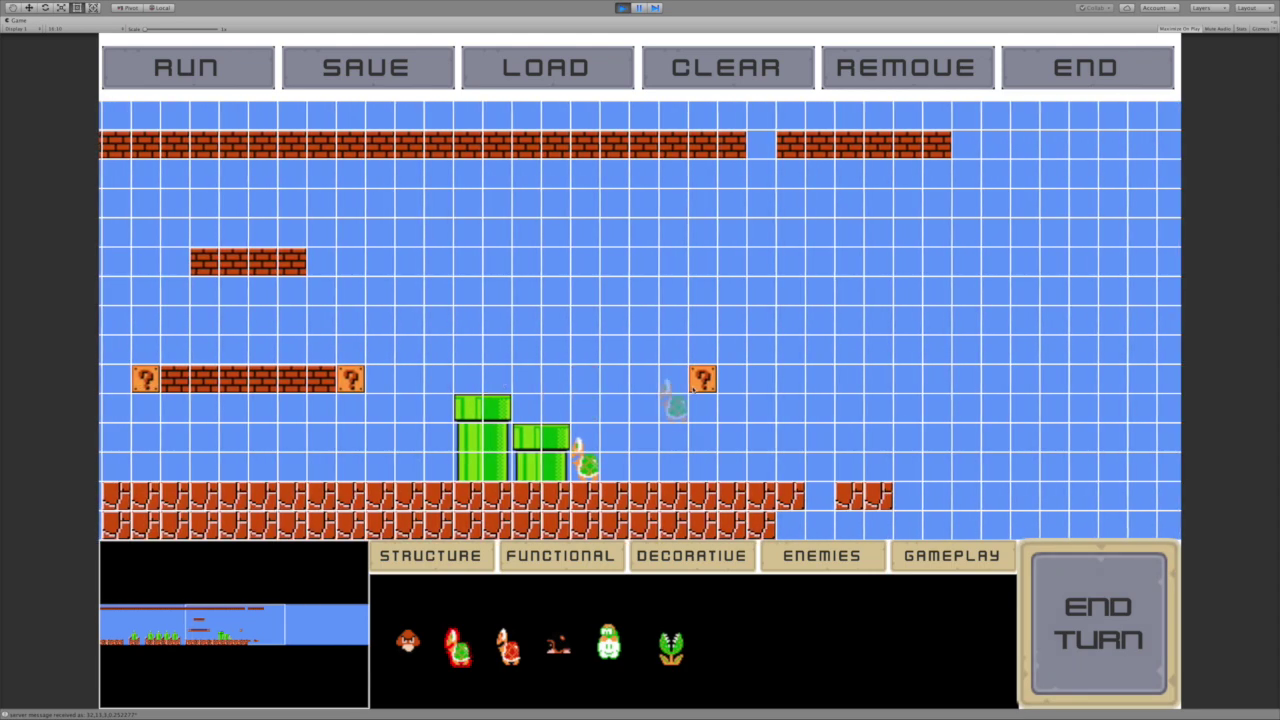
left_click(700, 380)
left_click(421, 552)
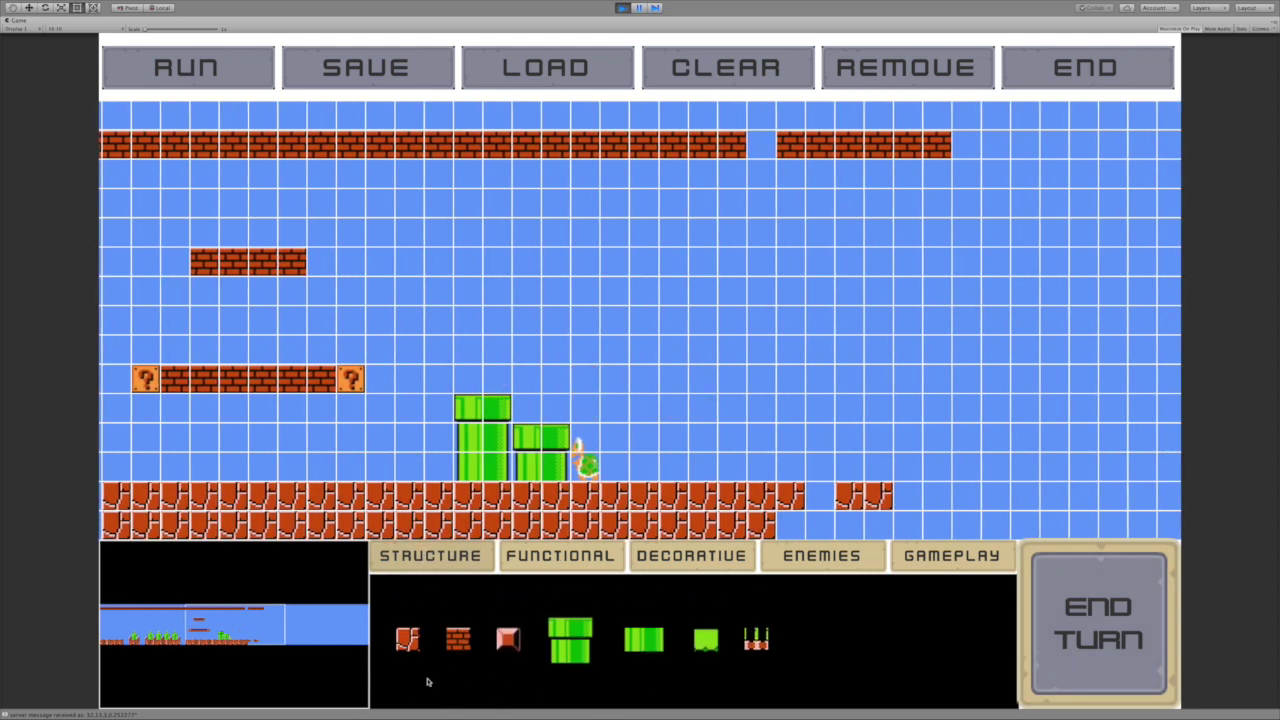
left_click_drag(798, 527, 867, 526)
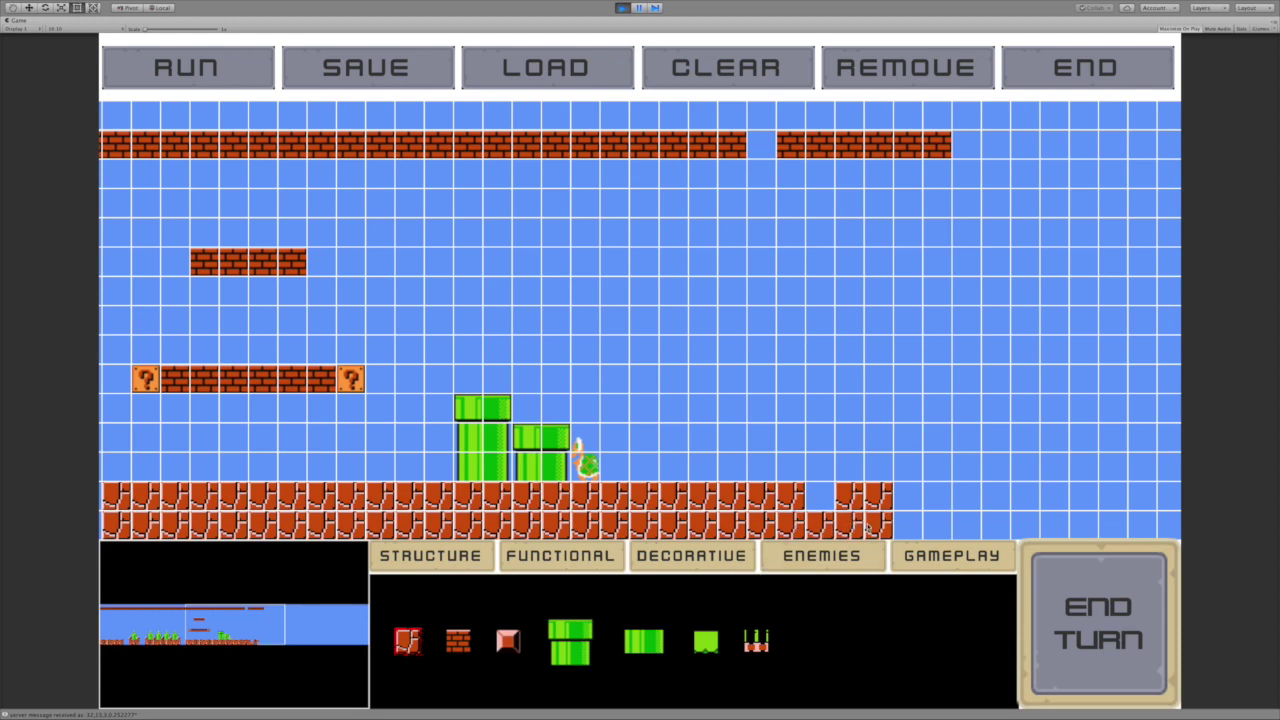
Place a pipe and a taller pipe beside it on the right ground, filling the empty brick cell
left_click(575, 657)
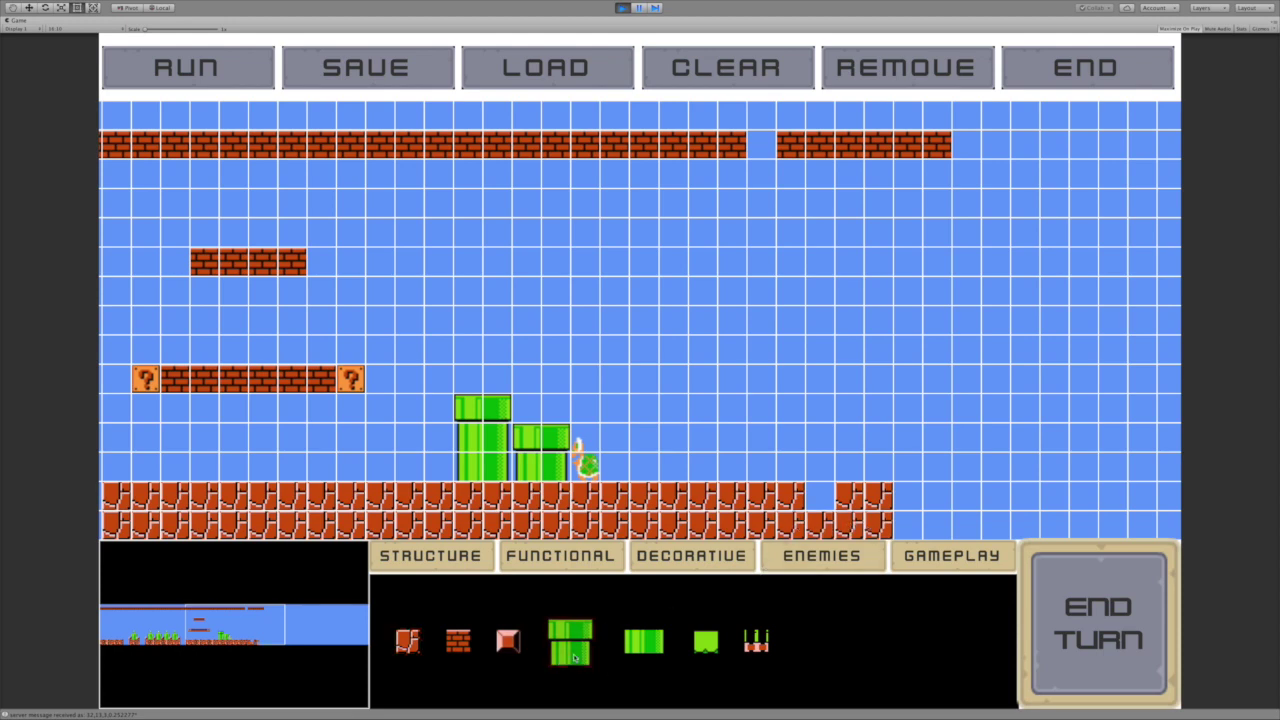
left_click(776, 452)
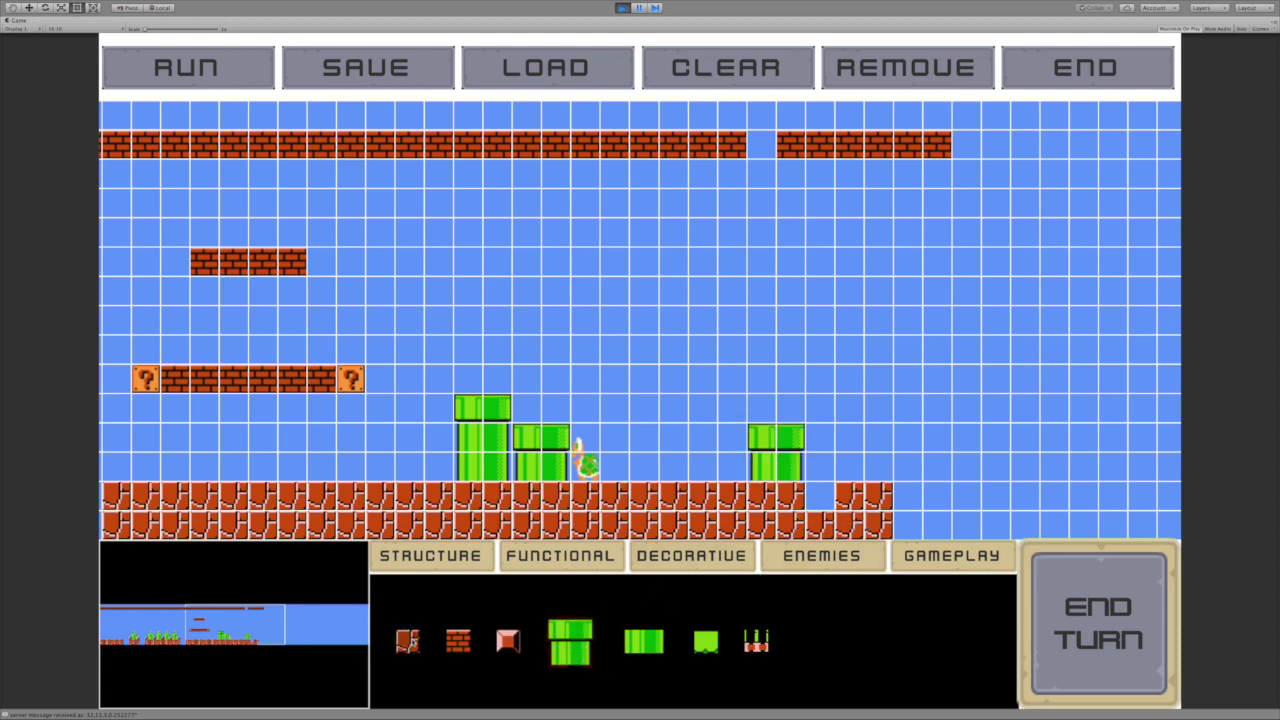
left_click(820, 496)
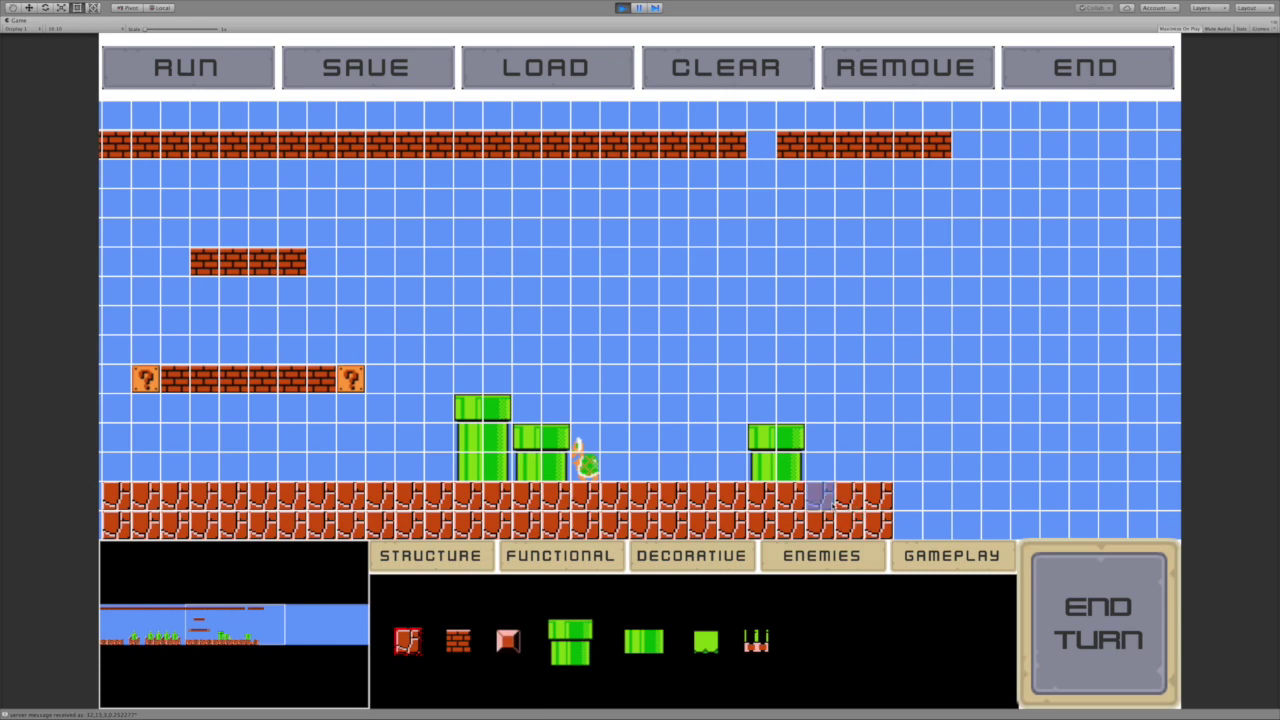
left_click(879, 408)
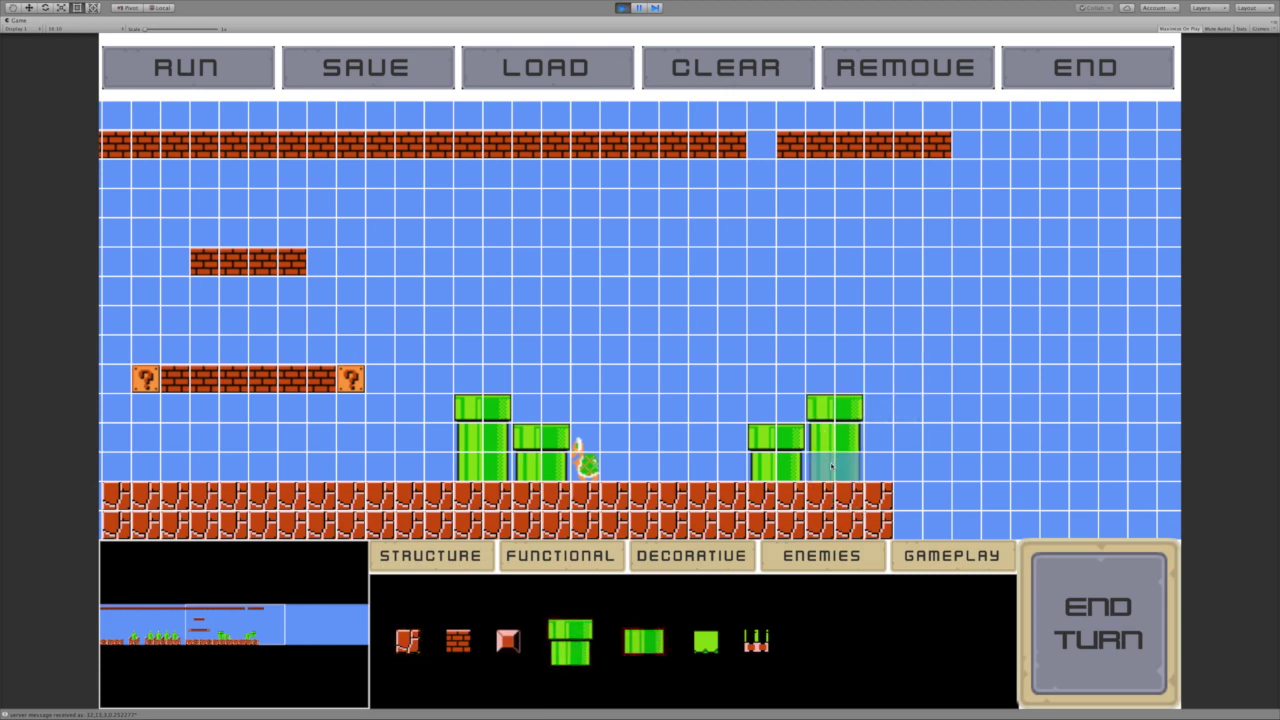
Paint a 4x3 block of coins between the pipe pairs
left_click(822, 555)
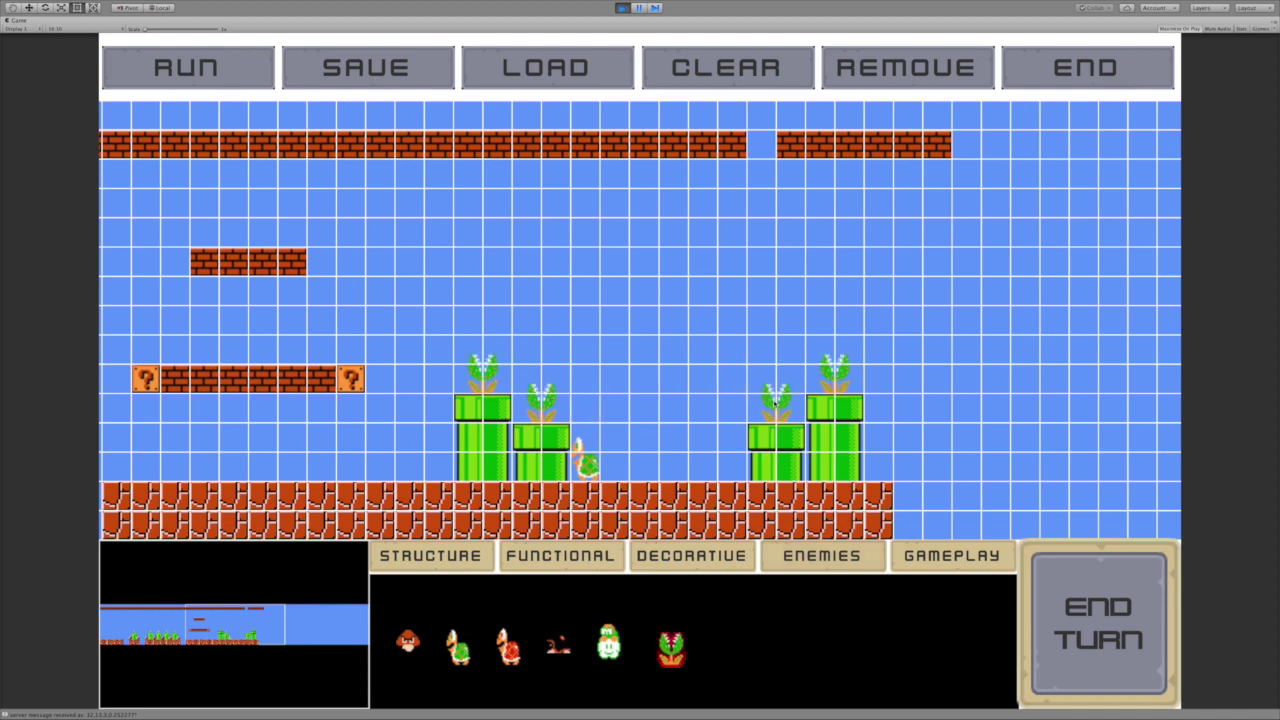
left_click(430, 555)
left_click(560, 555)
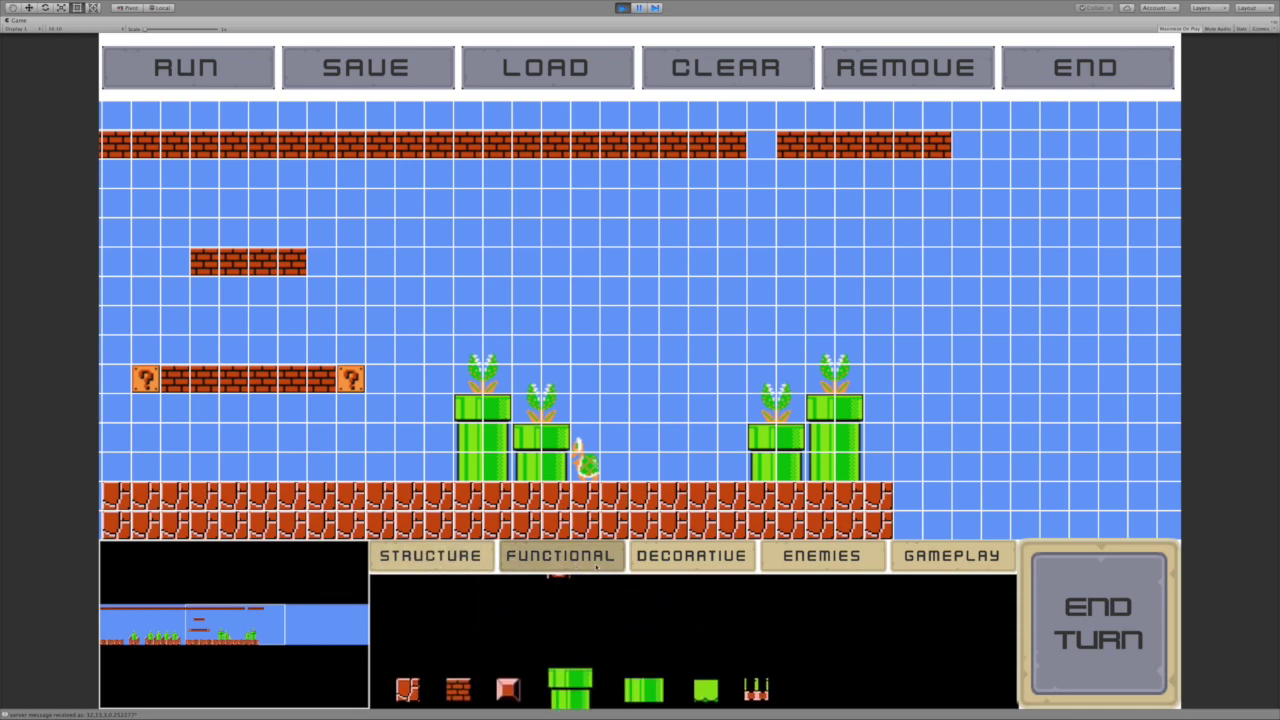
left_click(405, 642)
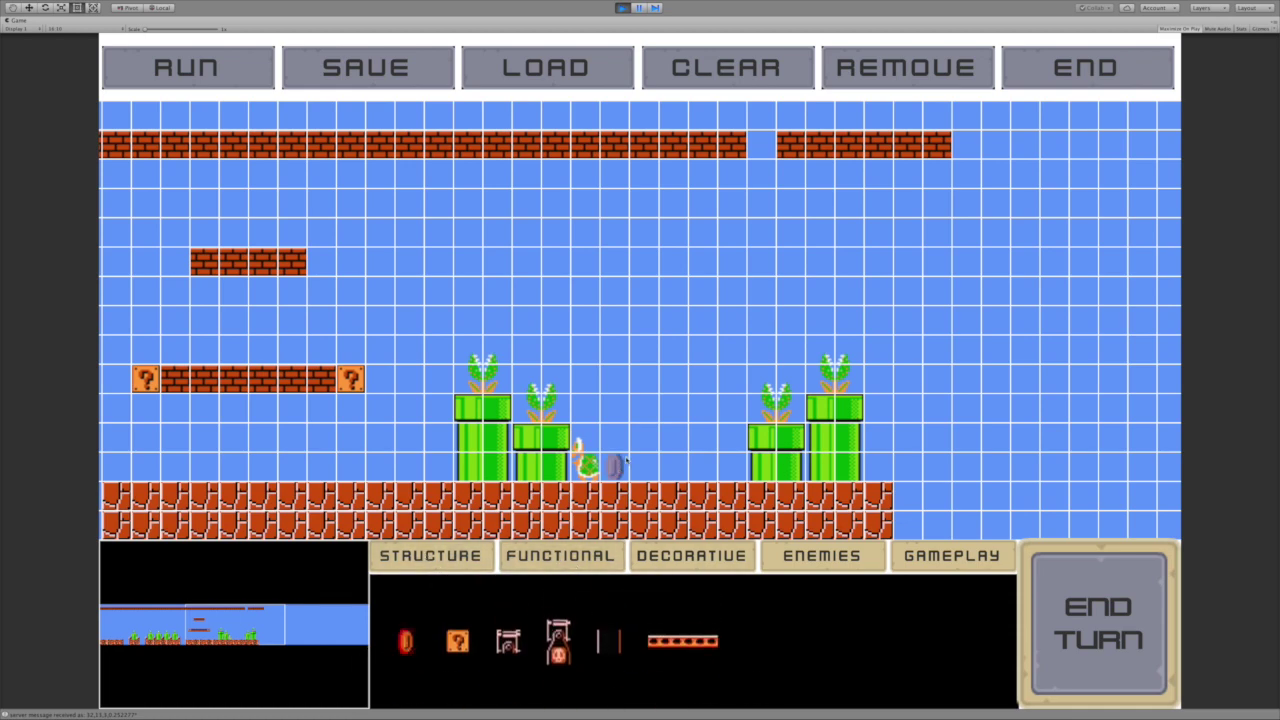
mouse_move(606, 402)
left_mouse_down()
mouse_move(696, 401)
mouse_move(693, 389)
mouse_move(612, 378)
mouse_move(627, 349)
mouse_move(683, 350)
left_mouse_up()
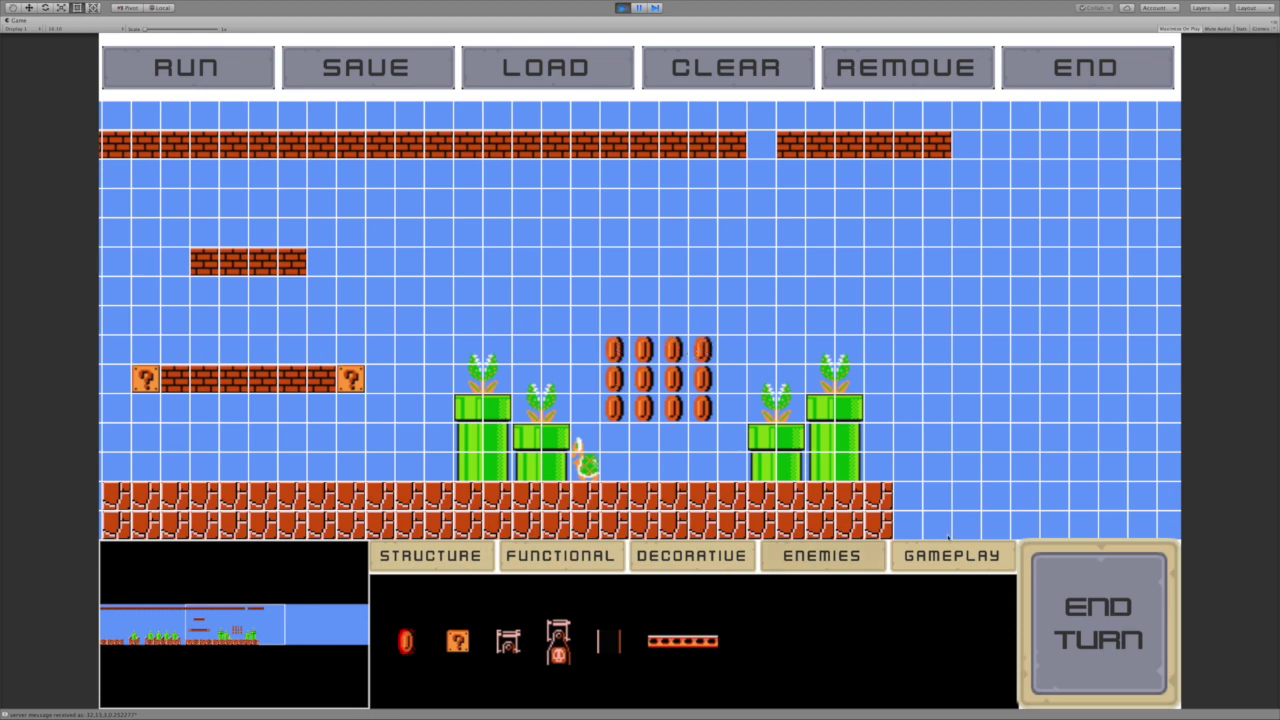
Place two red Koopas, one between the left pipes and one before the right pipes
key("Right")
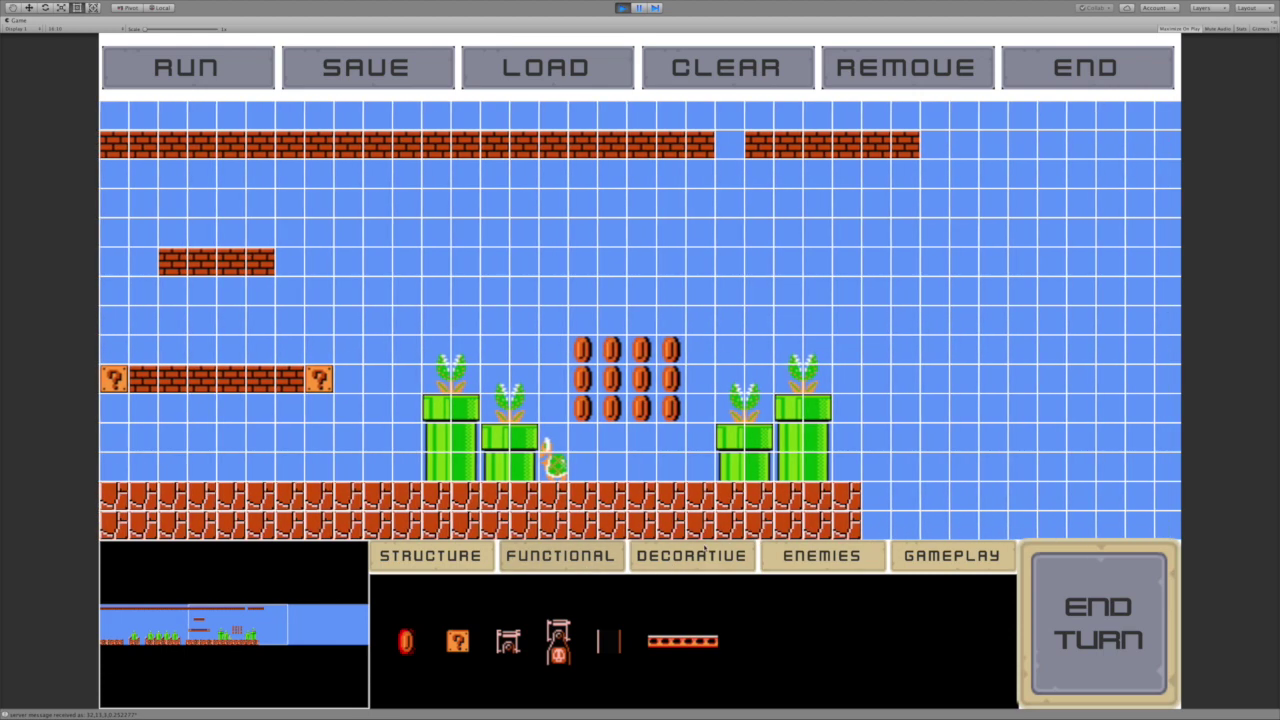
left_click(703, 555)
left_click(822, 555)
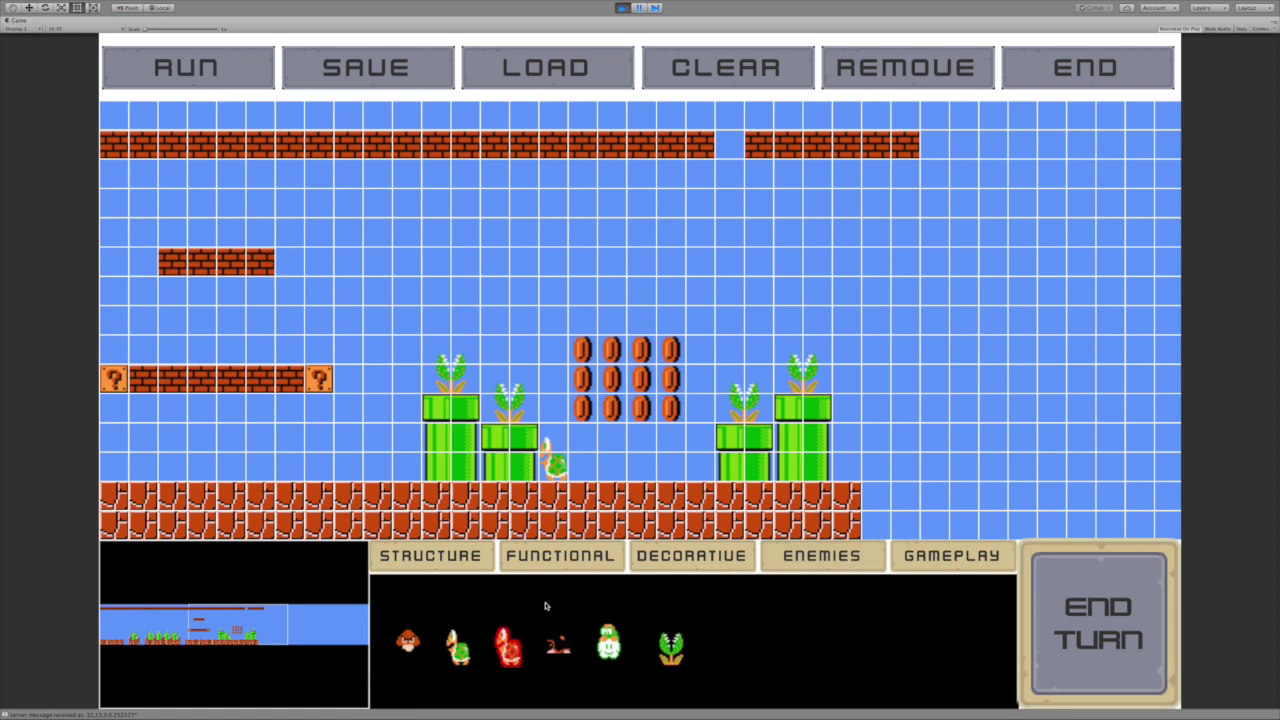
left_click(583, 462)
left_click(671, 462)
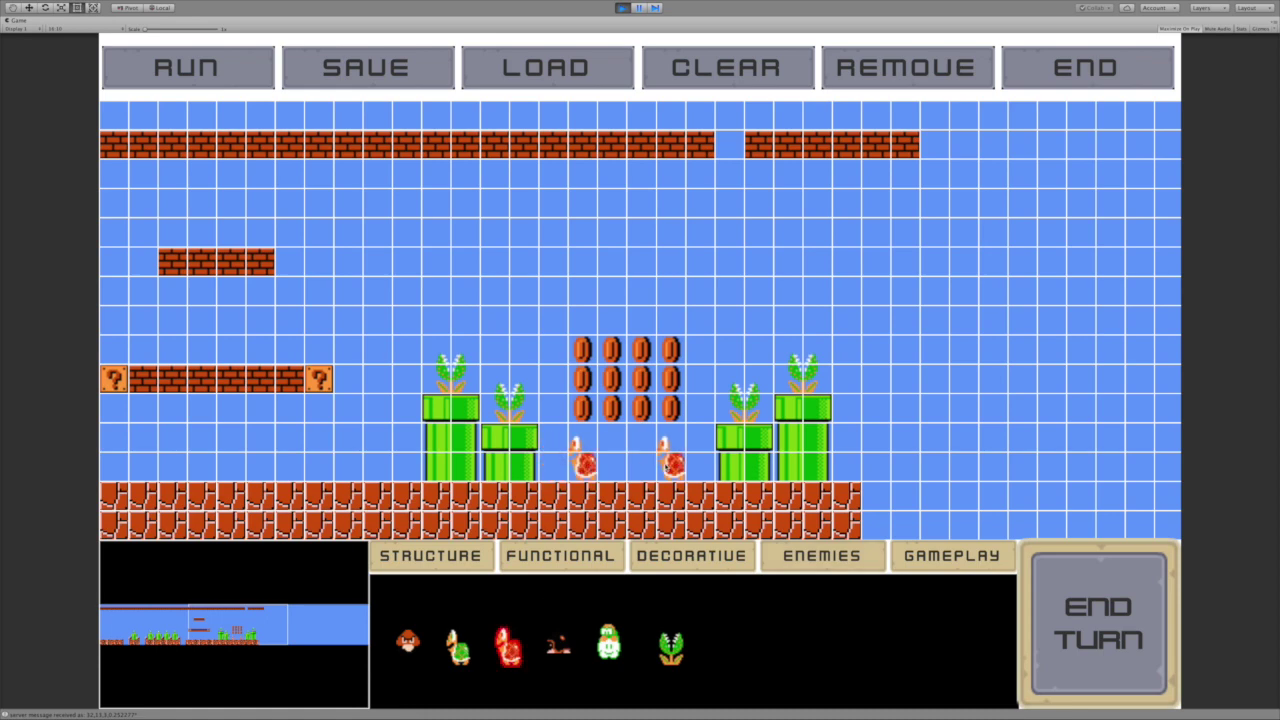
Paint a small run of plain bricks past the gap
left_click(430, 555)
left_click(407, 640)
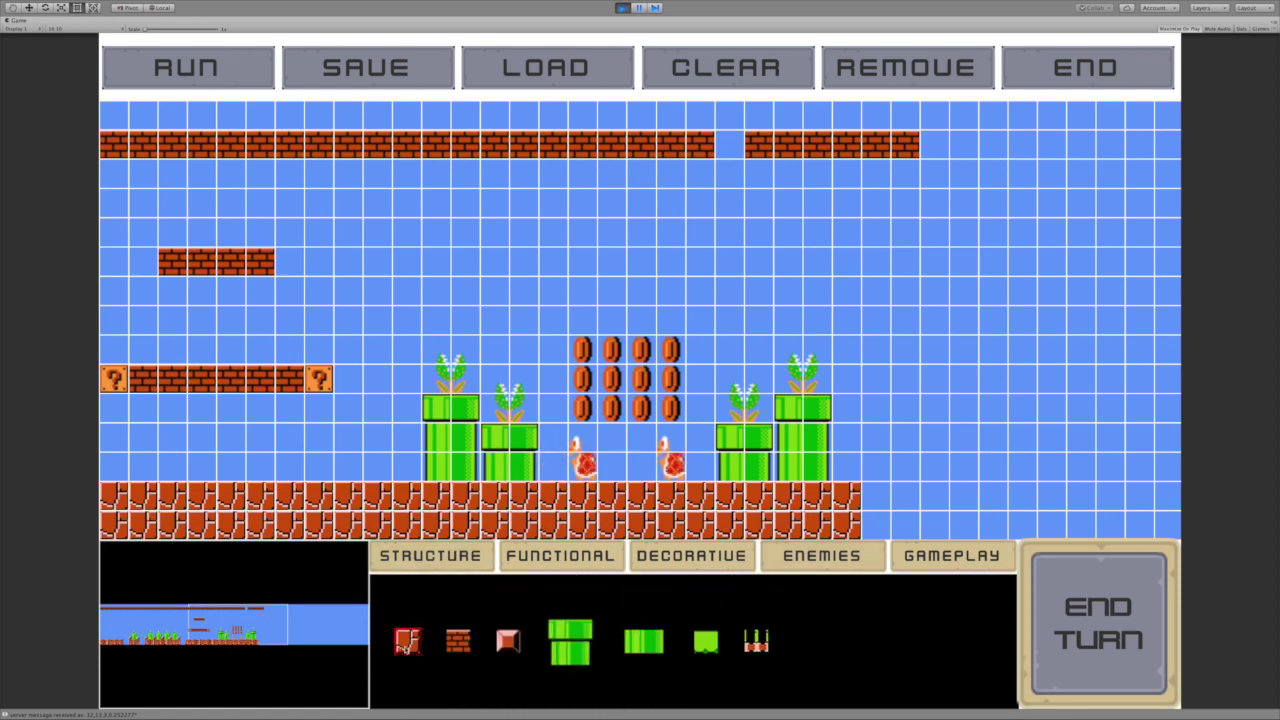
mouse_move(784, 496)
left_mouse_down()
mouse_move(803, 522)
mouse_move(820, 520)
mouse_move(811, 498)
mouse_move(890, 502)
mouse_move(836, 525)
mouse_move(917, 524)
mouse_move(933, 496)
left_mouse_up()
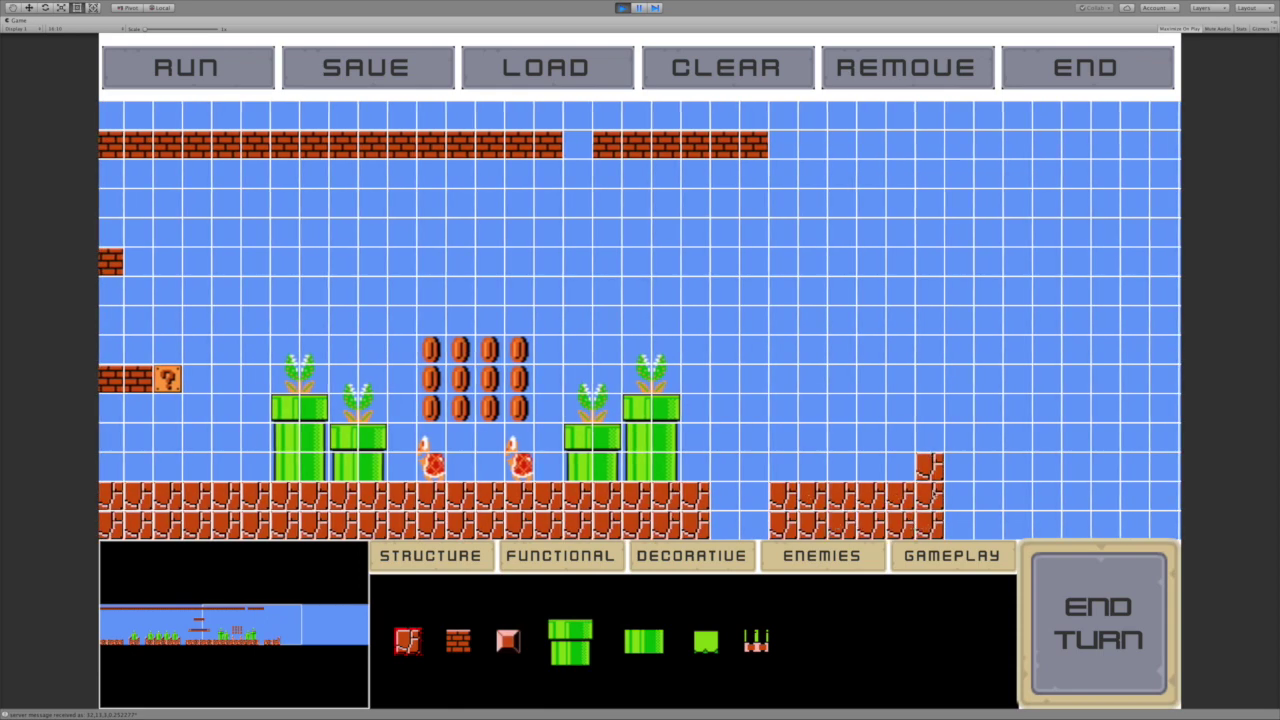
After the partner's turn, put a piranha plant on the lone pipe
left_click(1106, 662)
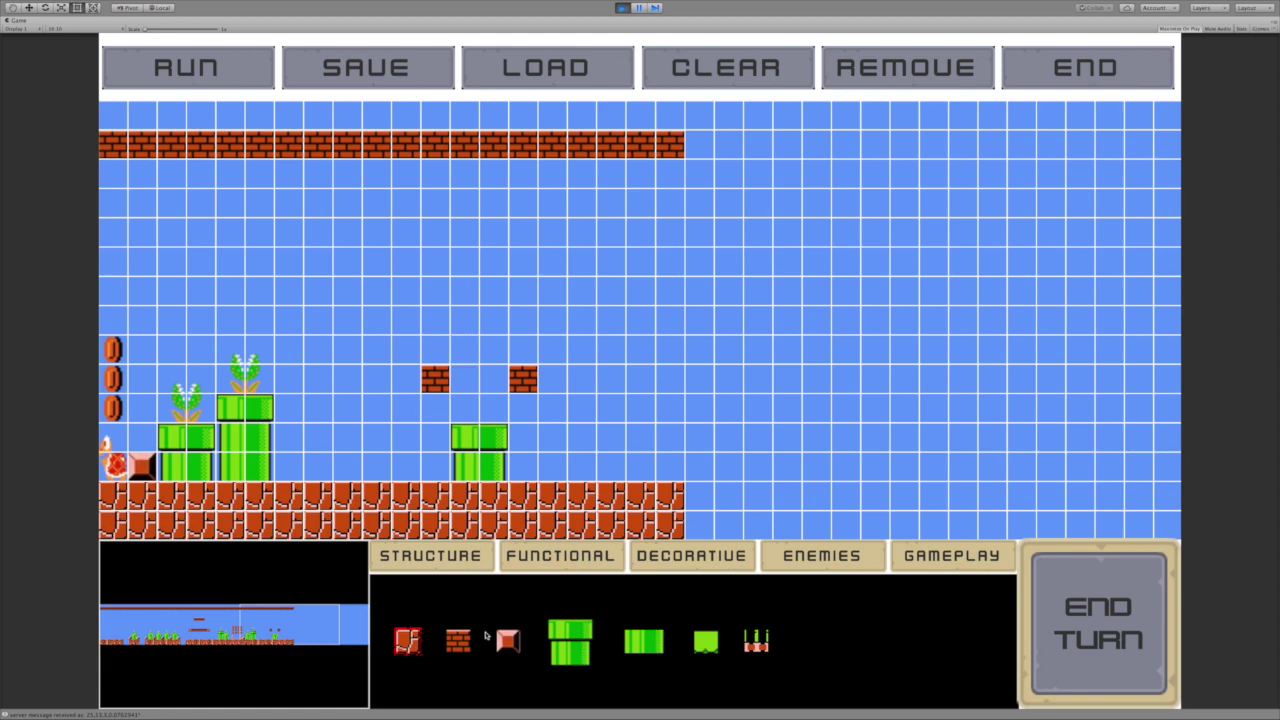
left_click(455, 640)
left_click(546, 566)
left_click(675, 563)
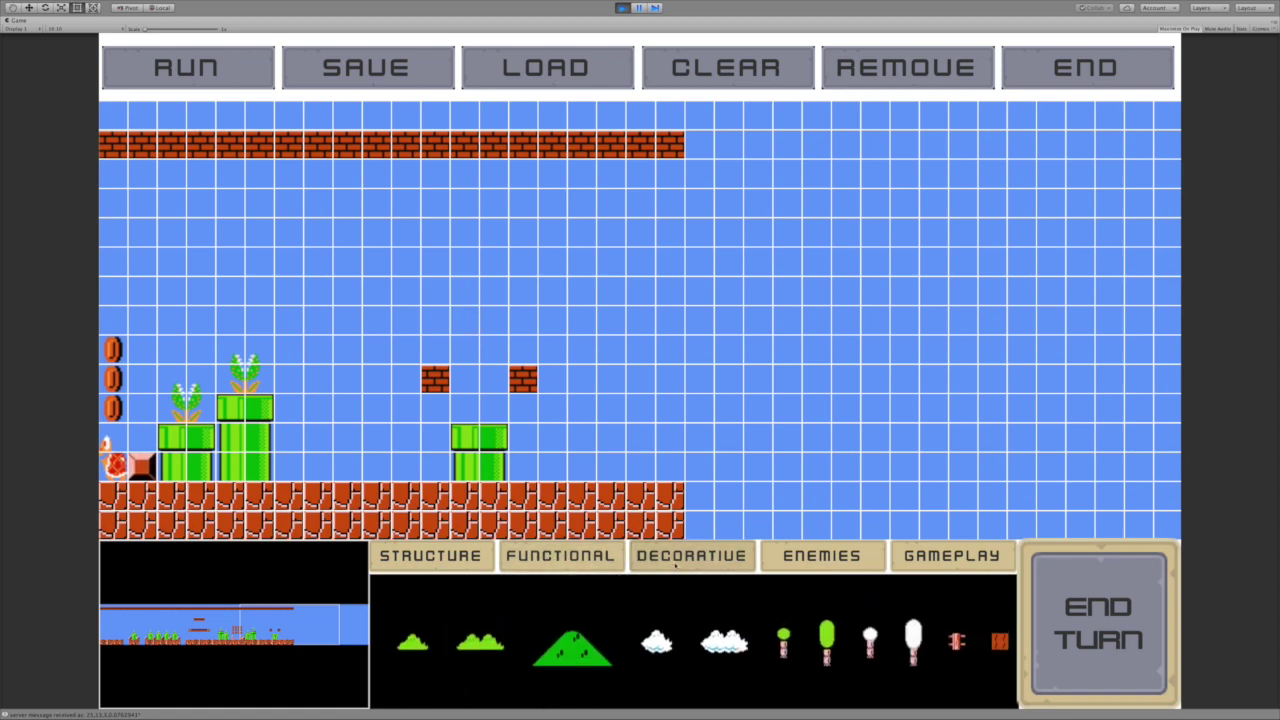
left_click(822, 556)
left_click(671, 645)
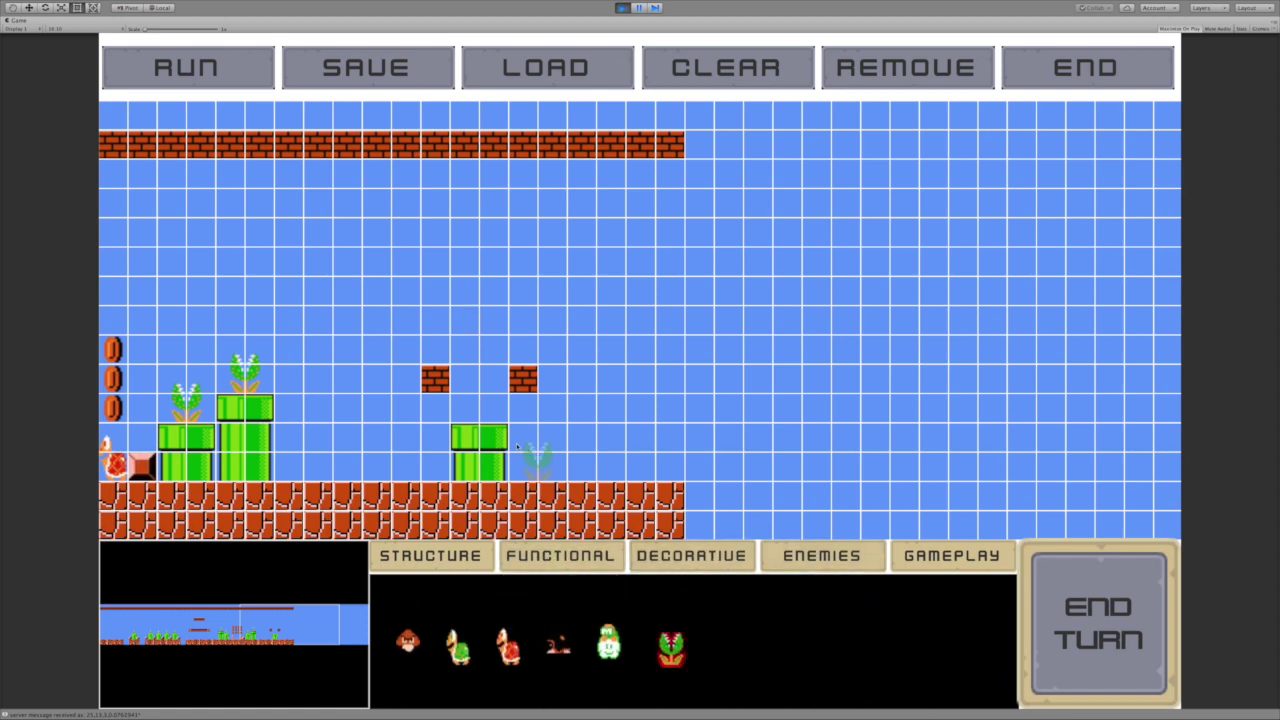
Add a ? block beside the floating bricks and extend both ground rows to the right
left_click(428, 563)
left_click(554, 564)
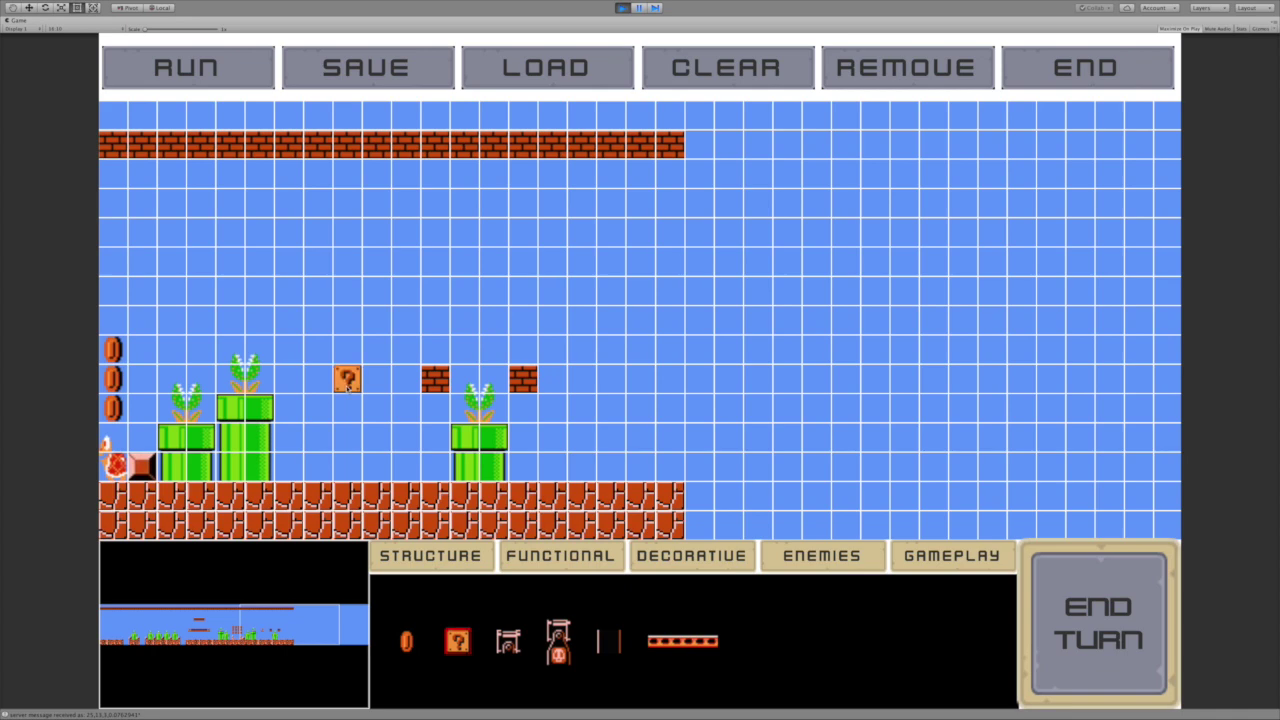
left_click(447, 567)
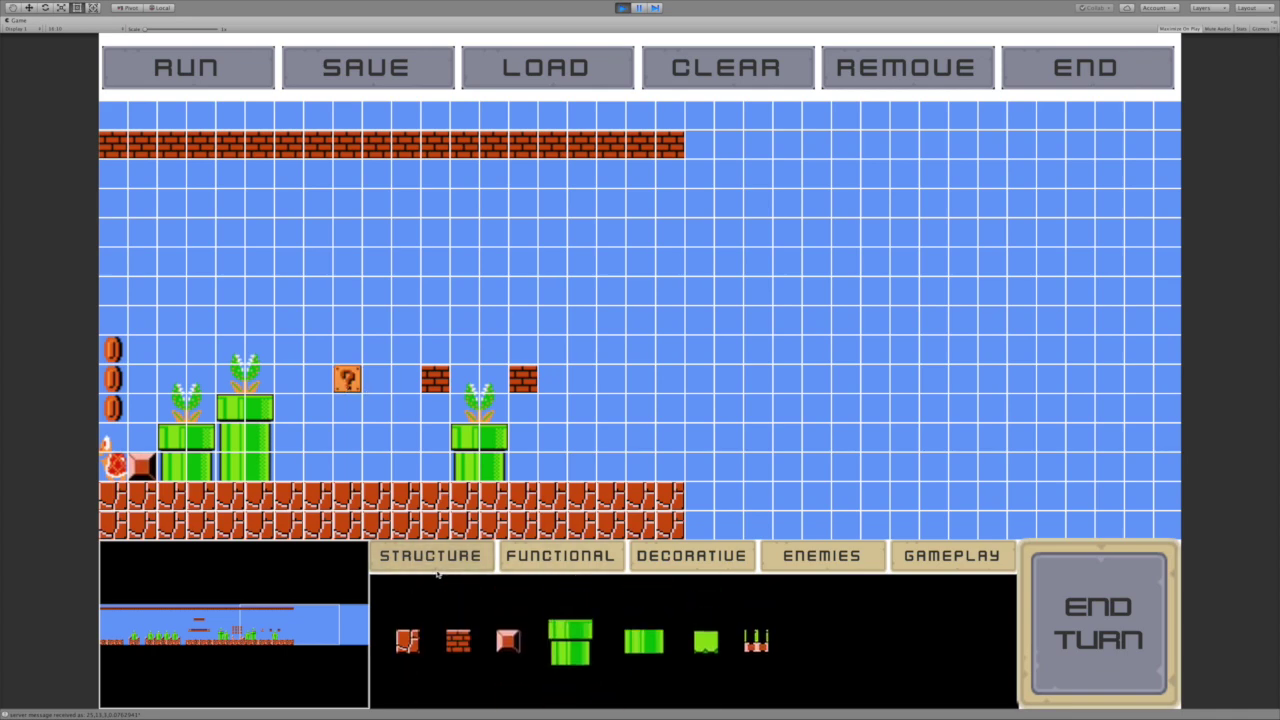
left_click(585, 558)
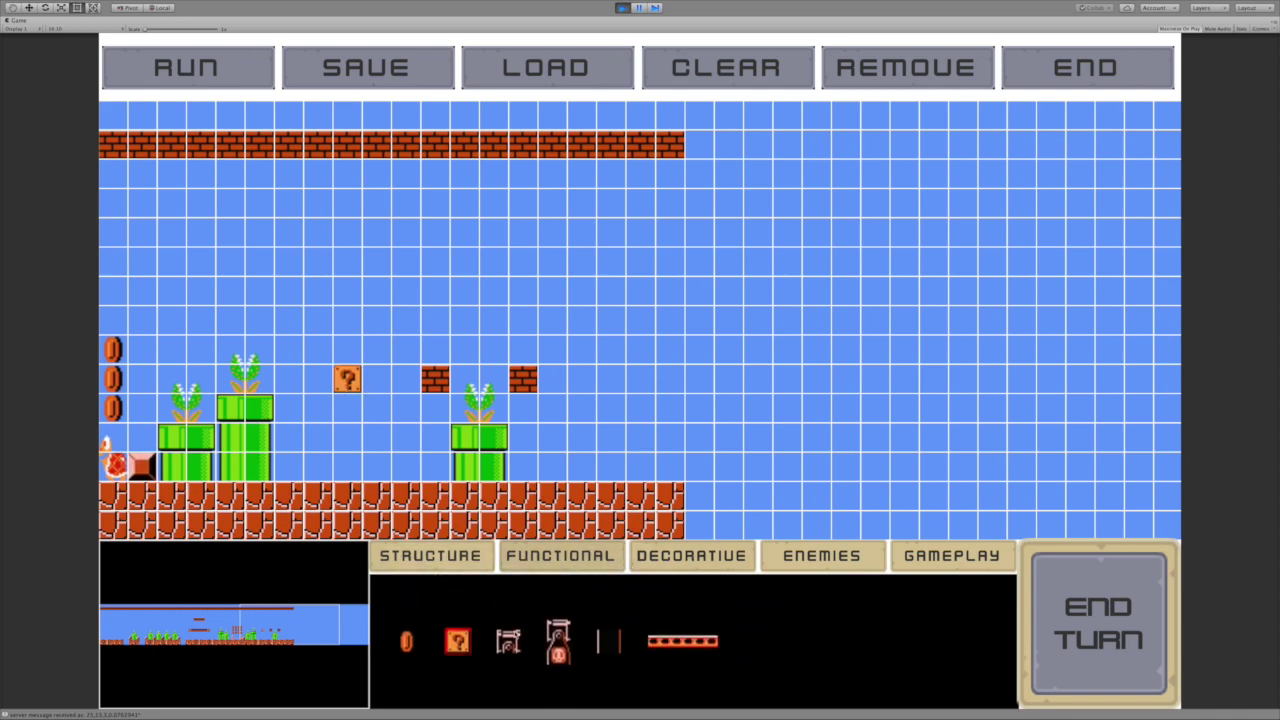
left_click(438, 564)
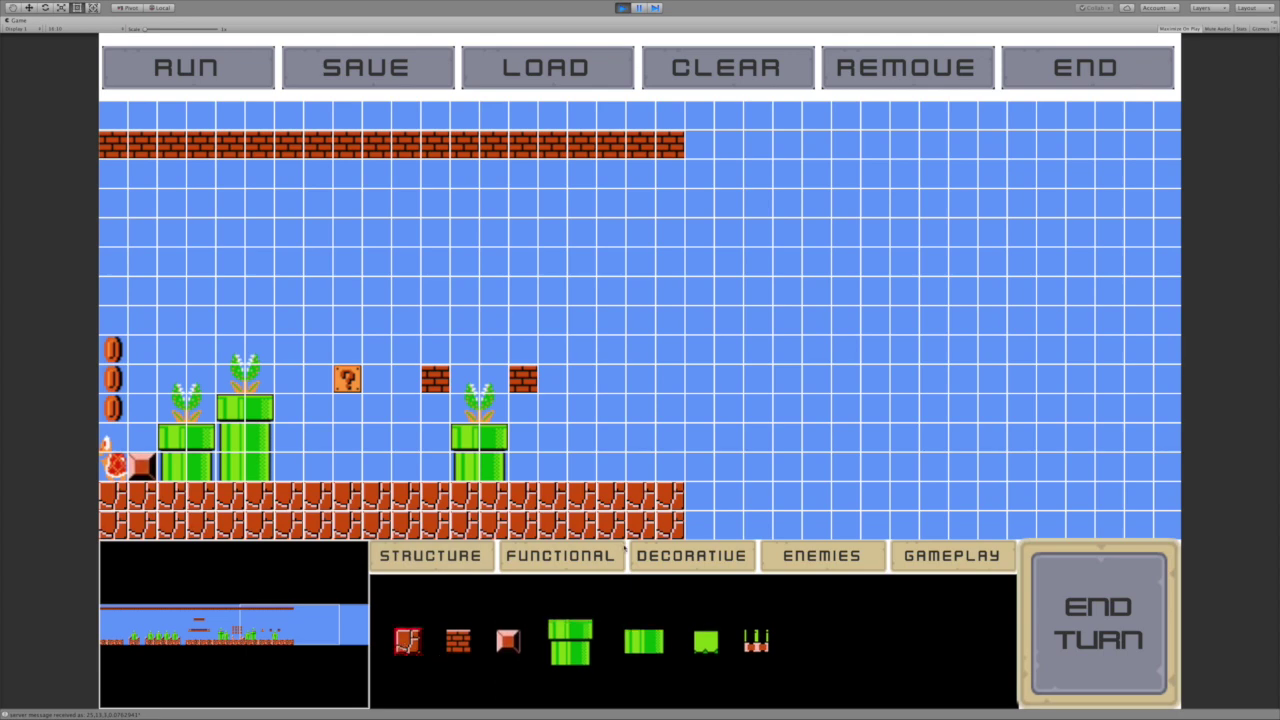
mouse_move(729, 497)
left_mouse_down()
mouse_move(700, 497)
mouse_move(770, 497)
mouse_move(788, 523)
mouse_move(700, 525)
left_mouse_up()
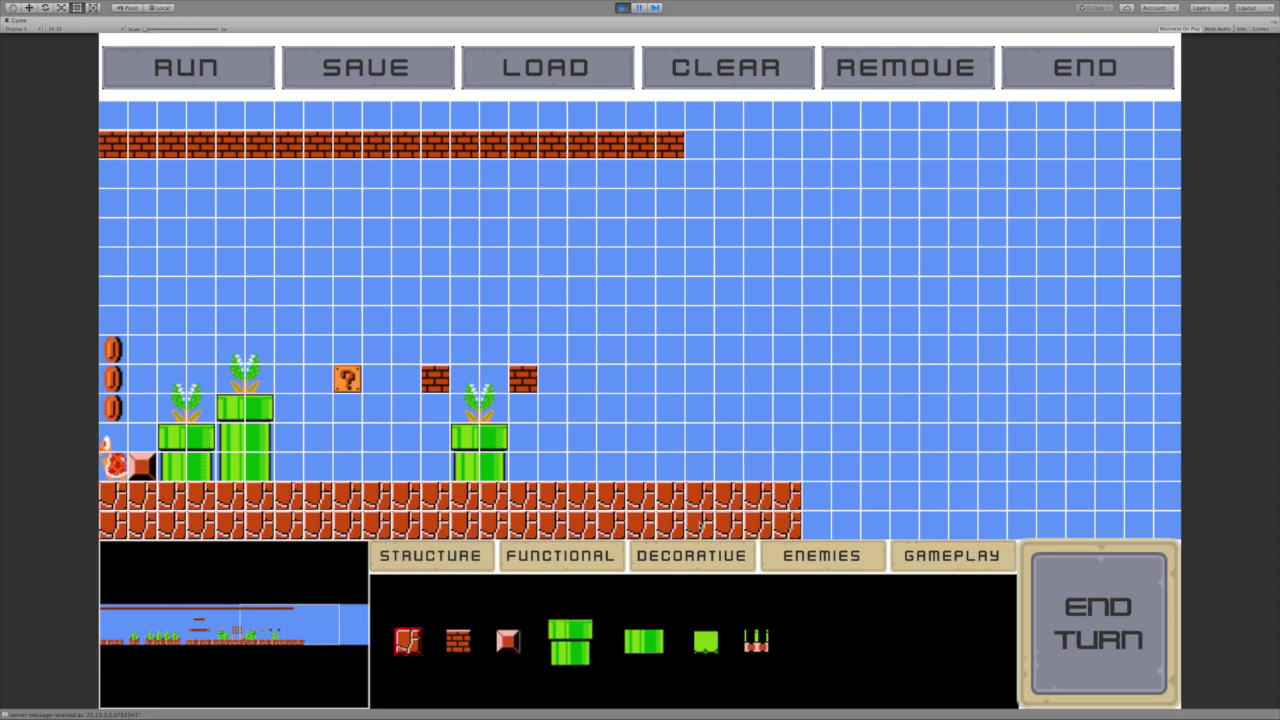
left_click(810, 505)
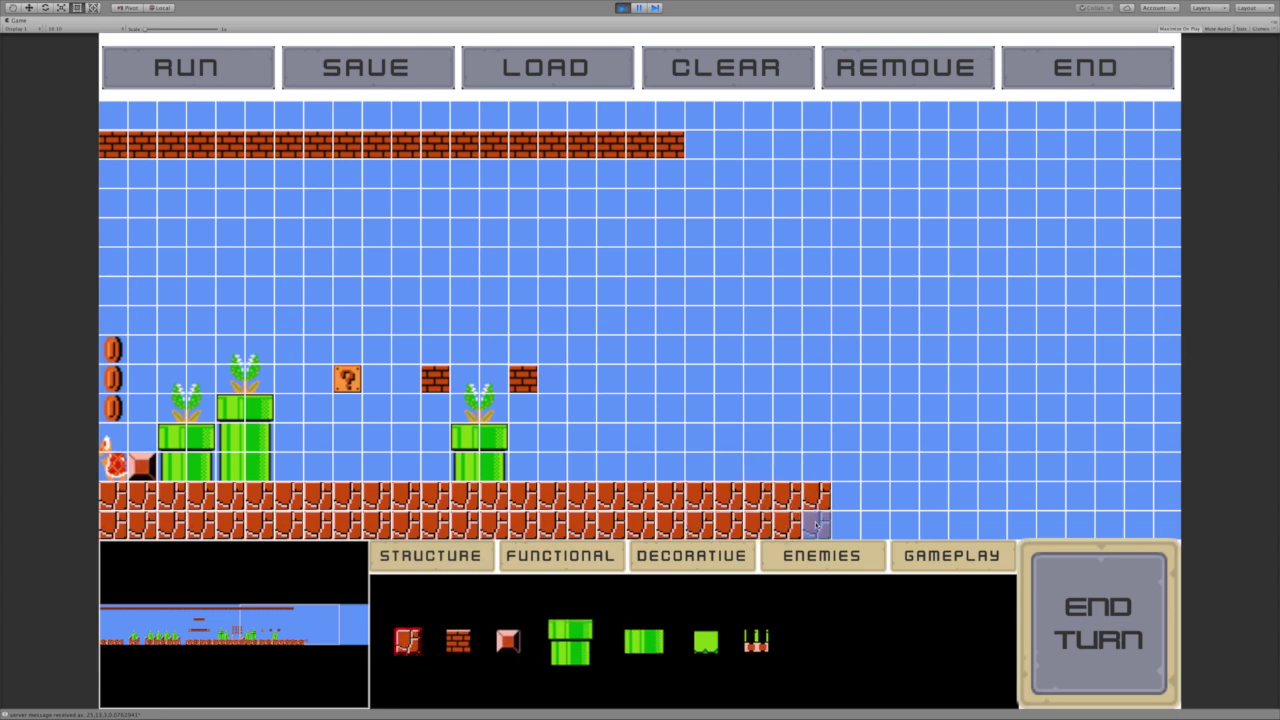
Run the ground to the level's end, put Mario at the start and the flagpole at the far right
mouse_move(818, 525)
left_mouse_down()
mouse_move(1168, 520)
mouse_move(1160, 500)
mouse_move(852, 517)
mouse_move(512, 497)
mouse_move(885, 497)
mouse_move(949, 518)
left_mouse_up()
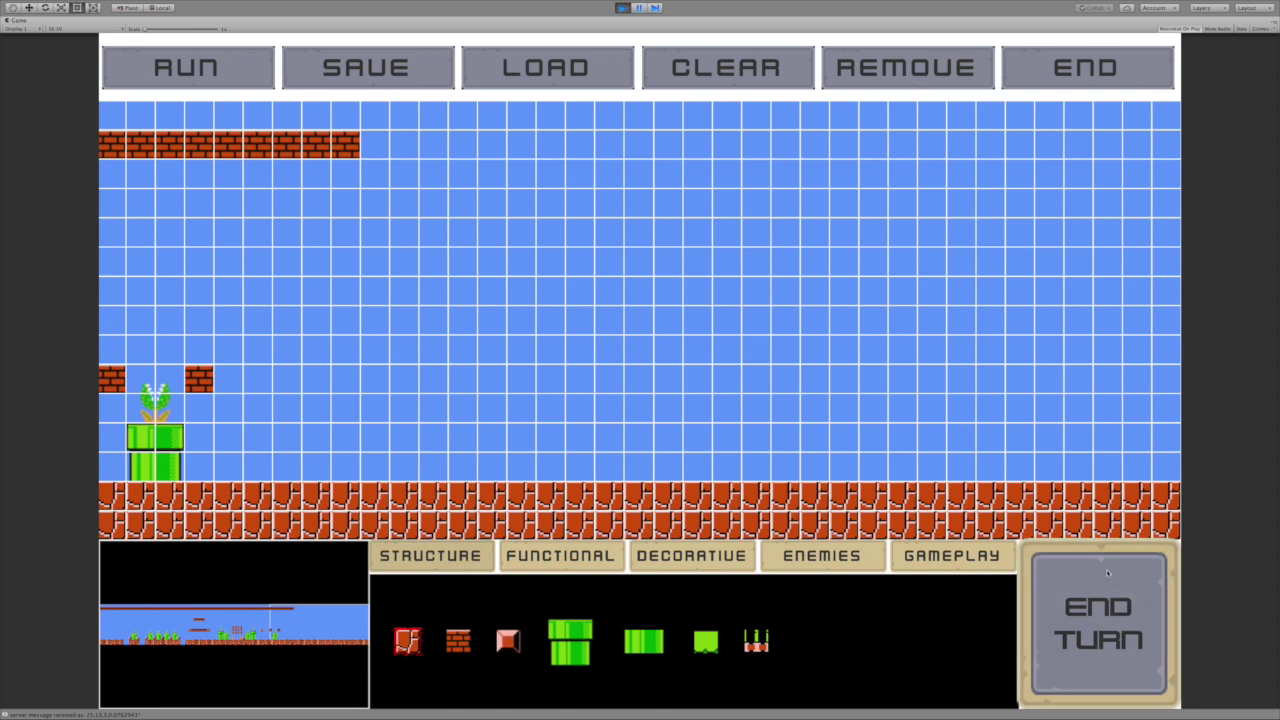
left_click(951, 555)
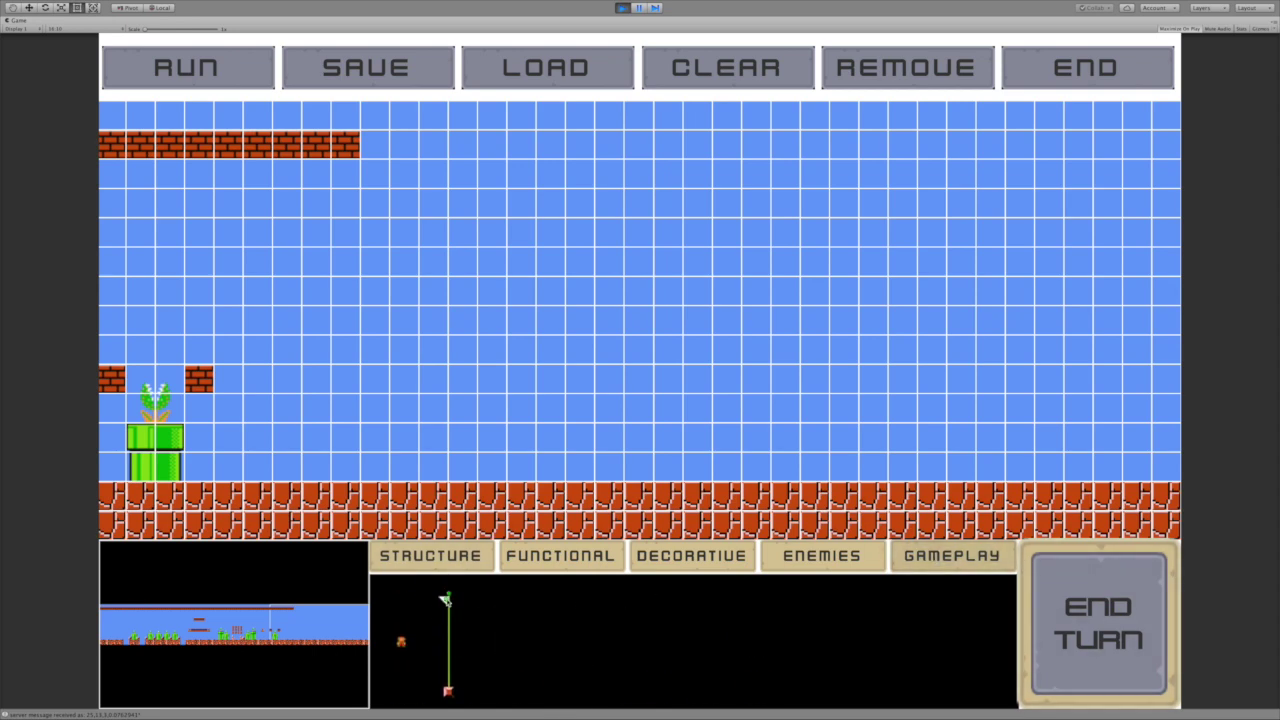
left_click_drag(446, 600, 145, 345)
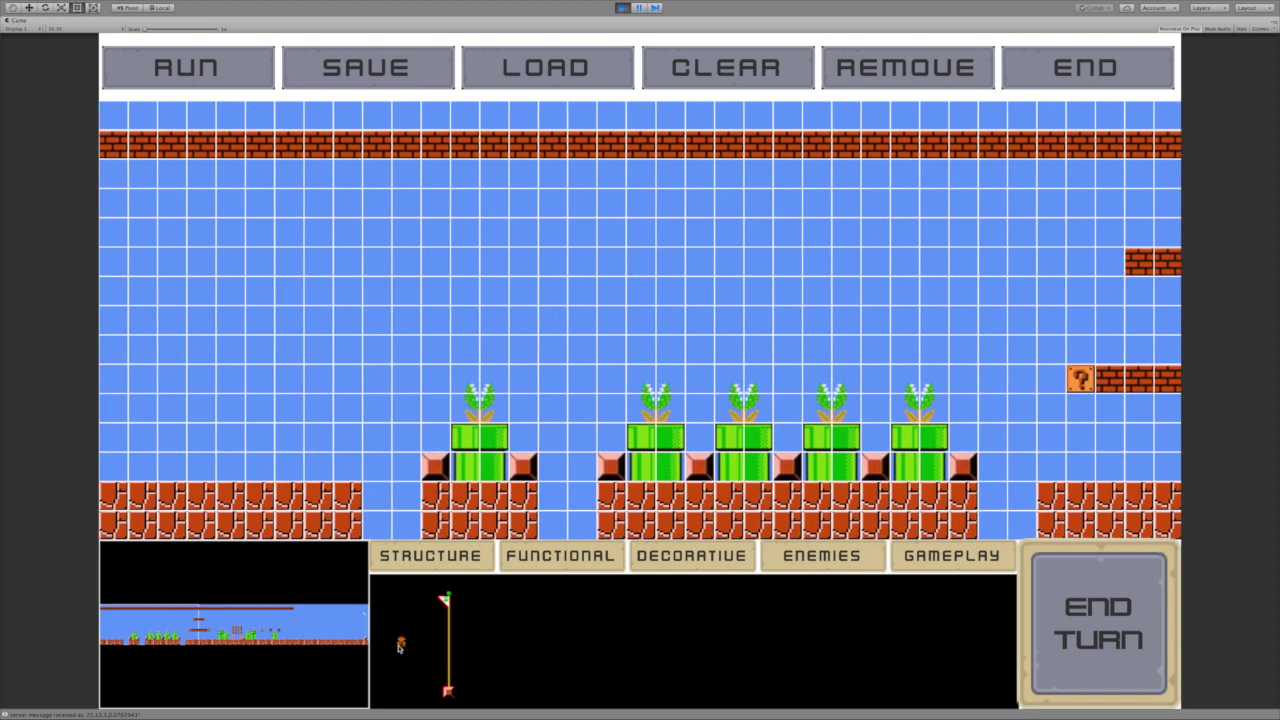
left_click_drag(398, 647, 162, 444)
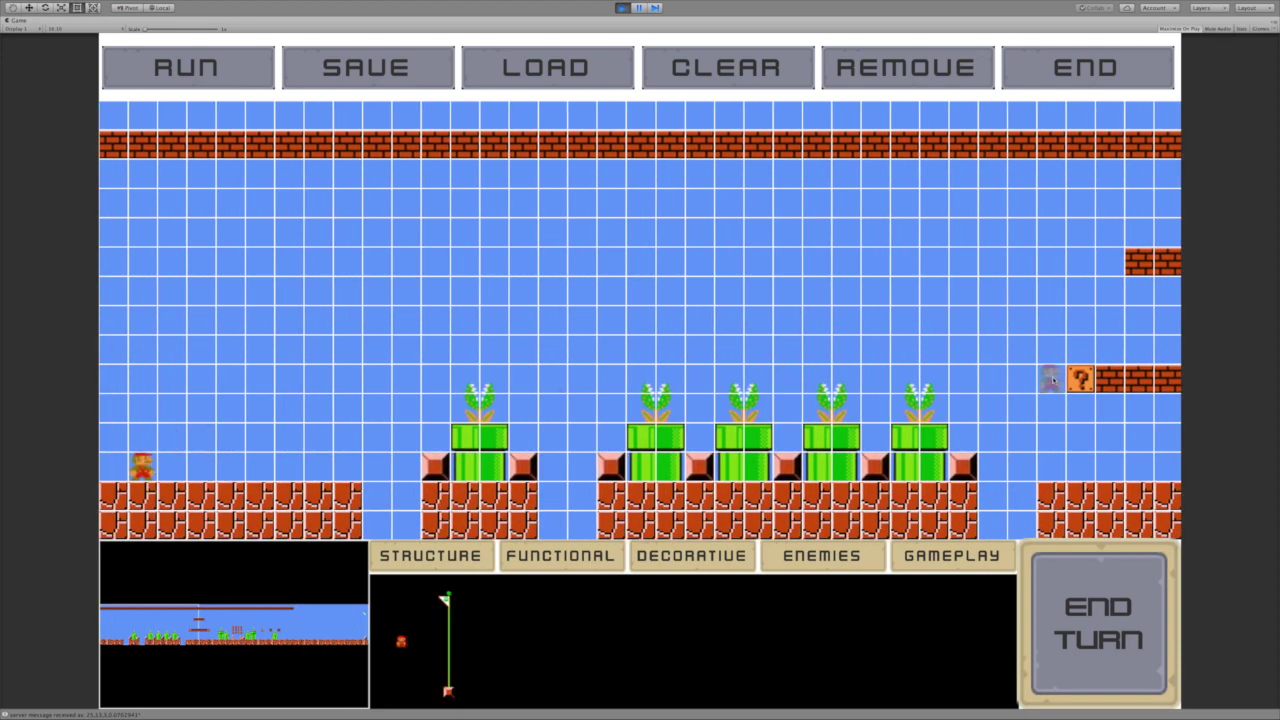
left_click_drag(1050, 378, 1100, 381)
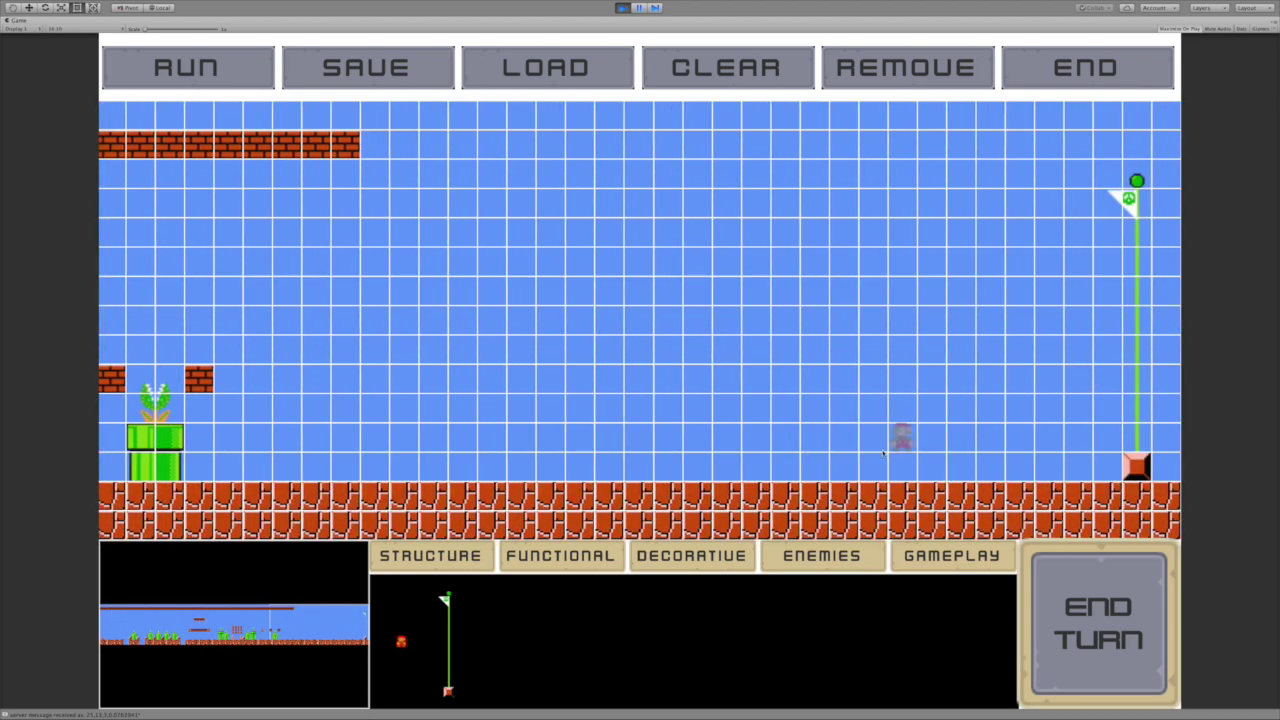
left_click(563, 560)
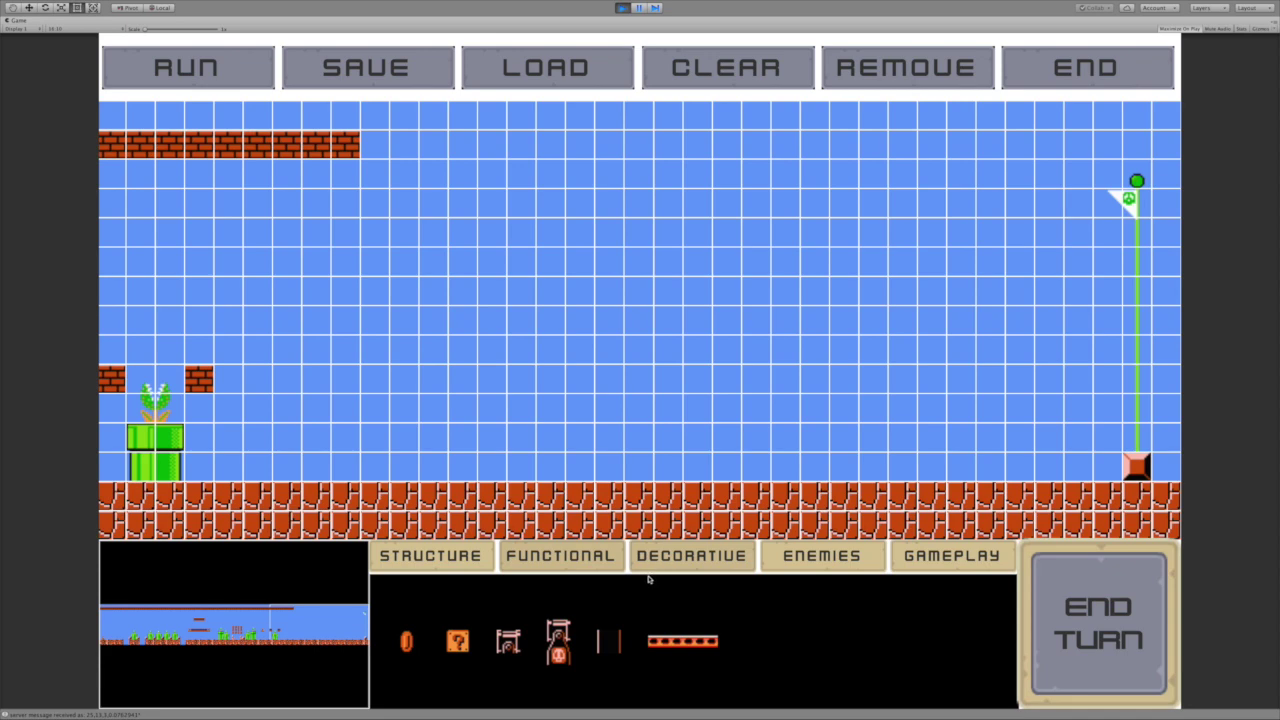
left_click_drag(670, 652, 903, 438)
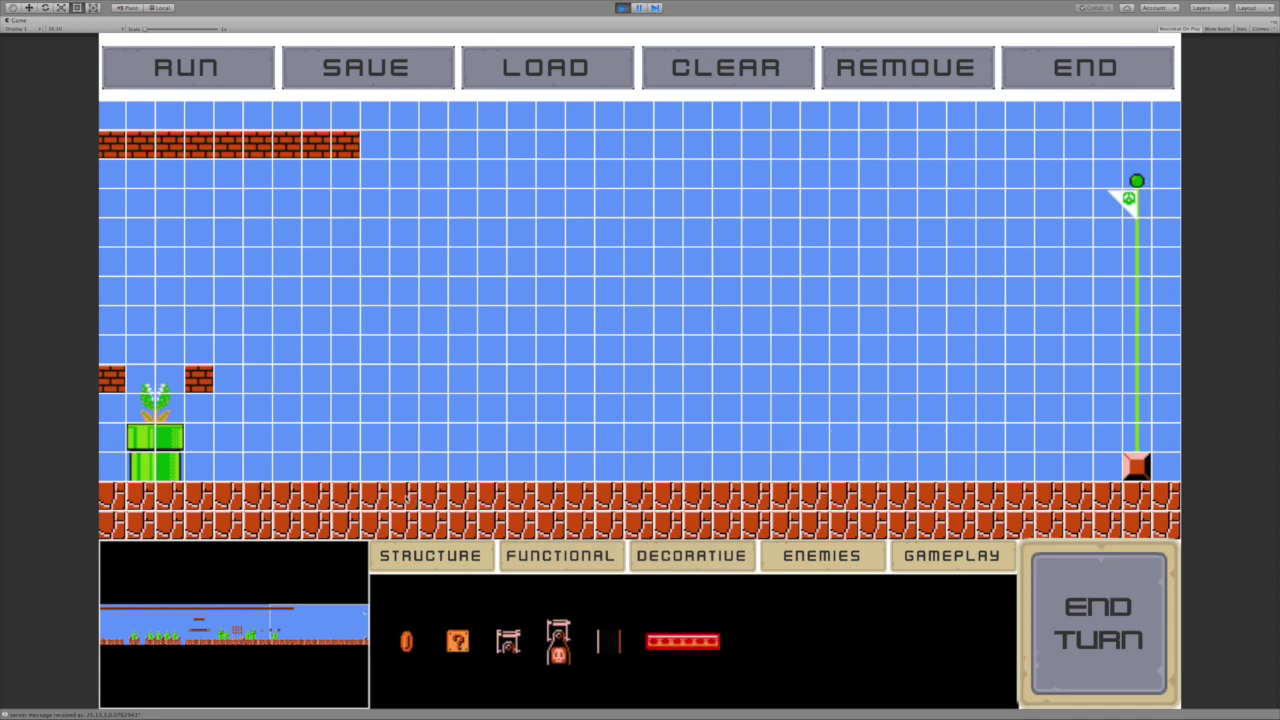
Erase ground tiles to widen the gap, add two floating platforms at different heights, and end the turn
left_click_drag(381, 505, 459, 507)
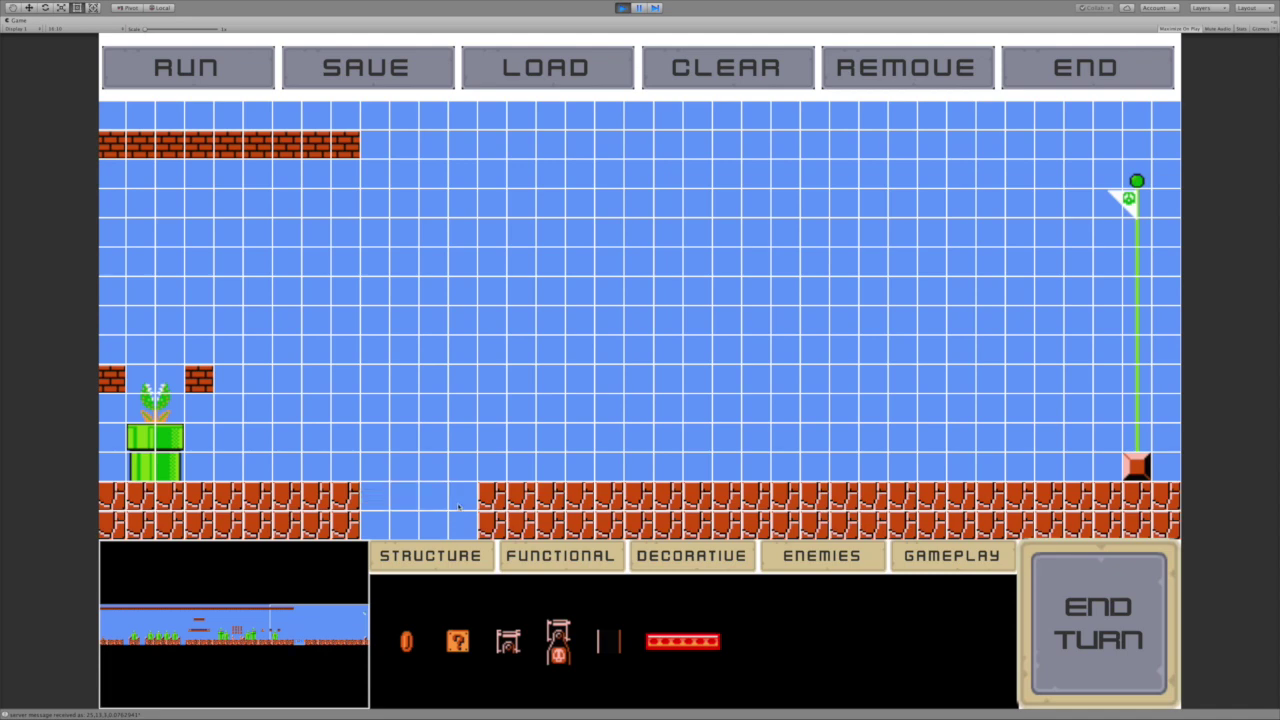
left_click(493, 508)
left_click(440, 381)
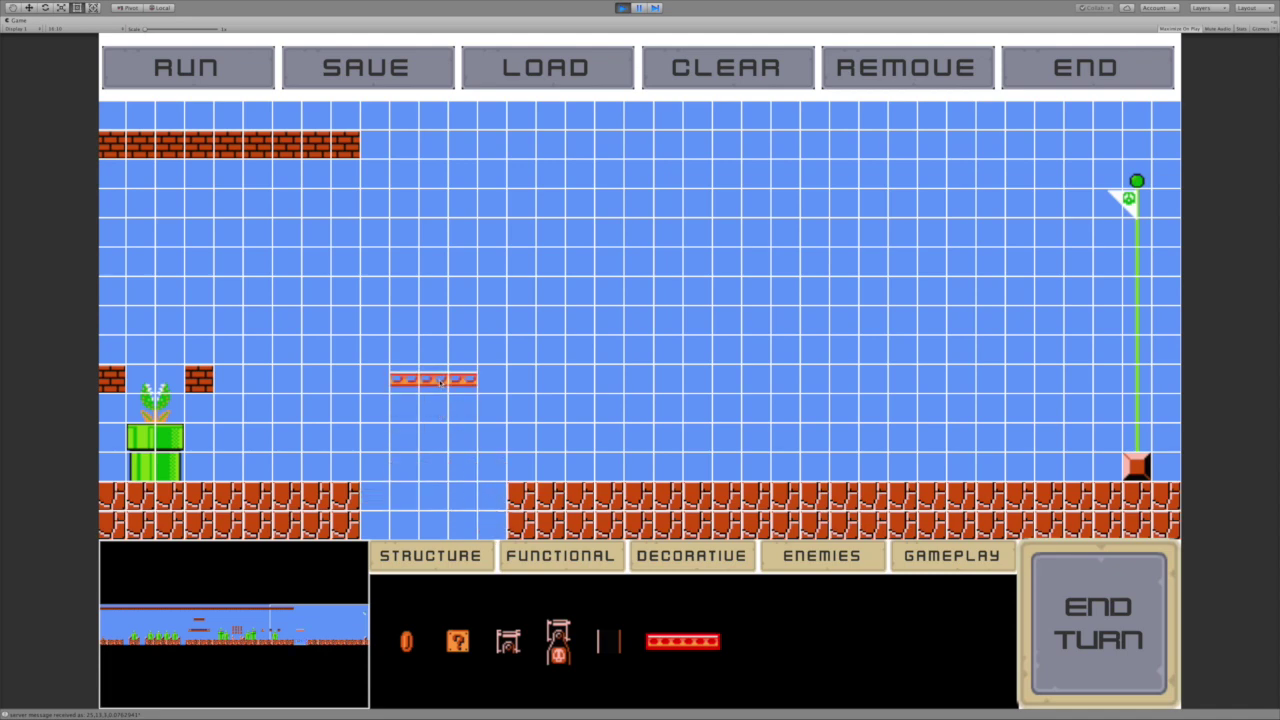
left_click(448, 230)
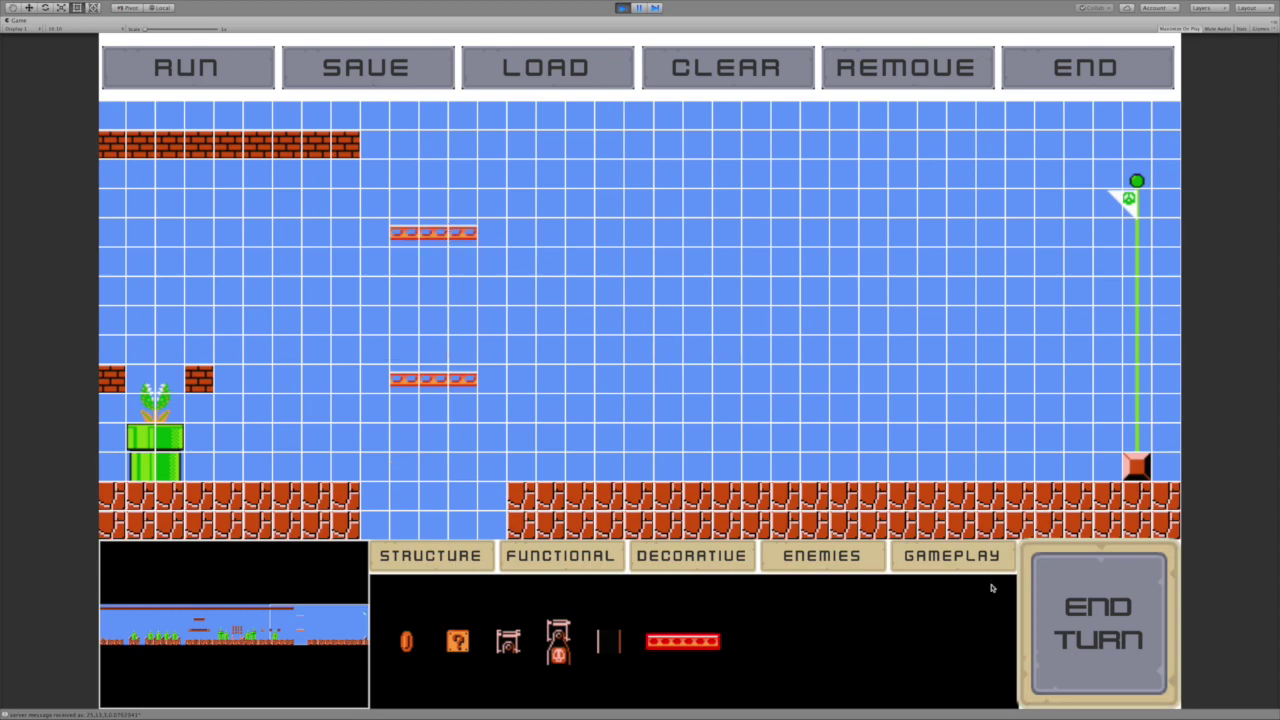
left_click(1100, 630)
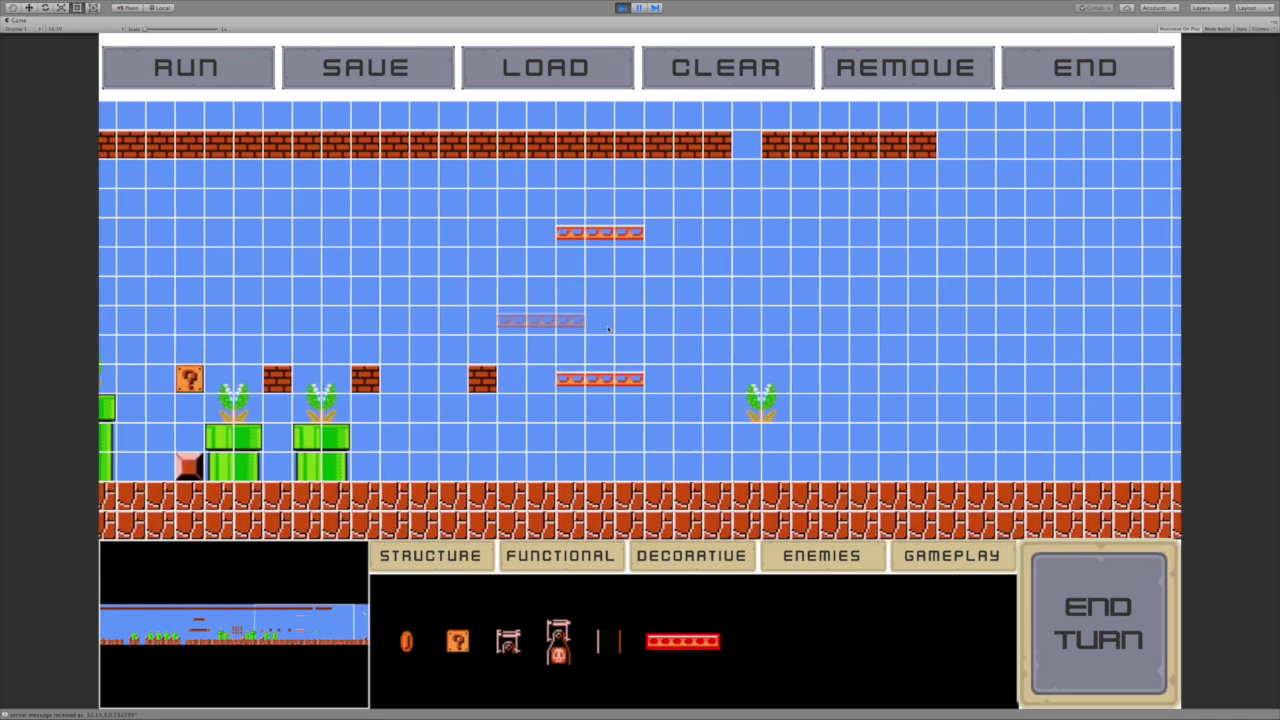
Open a ground gap and remove the ? block, middle piranha pipe, side block and a brick
mouse_move(608, 507)
left_mouse_down()
mouse_move(687, 506)
mouse_move(652, 519)
left_mouse_up()
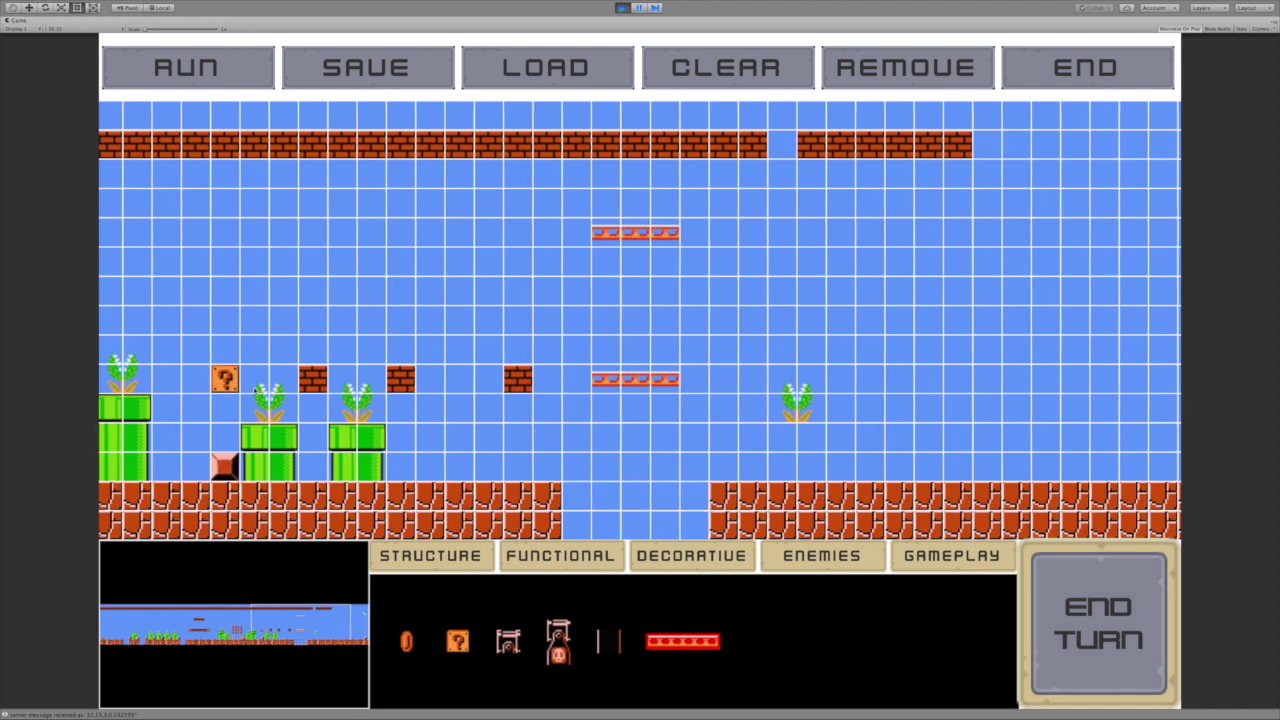
left_click(232, 388)
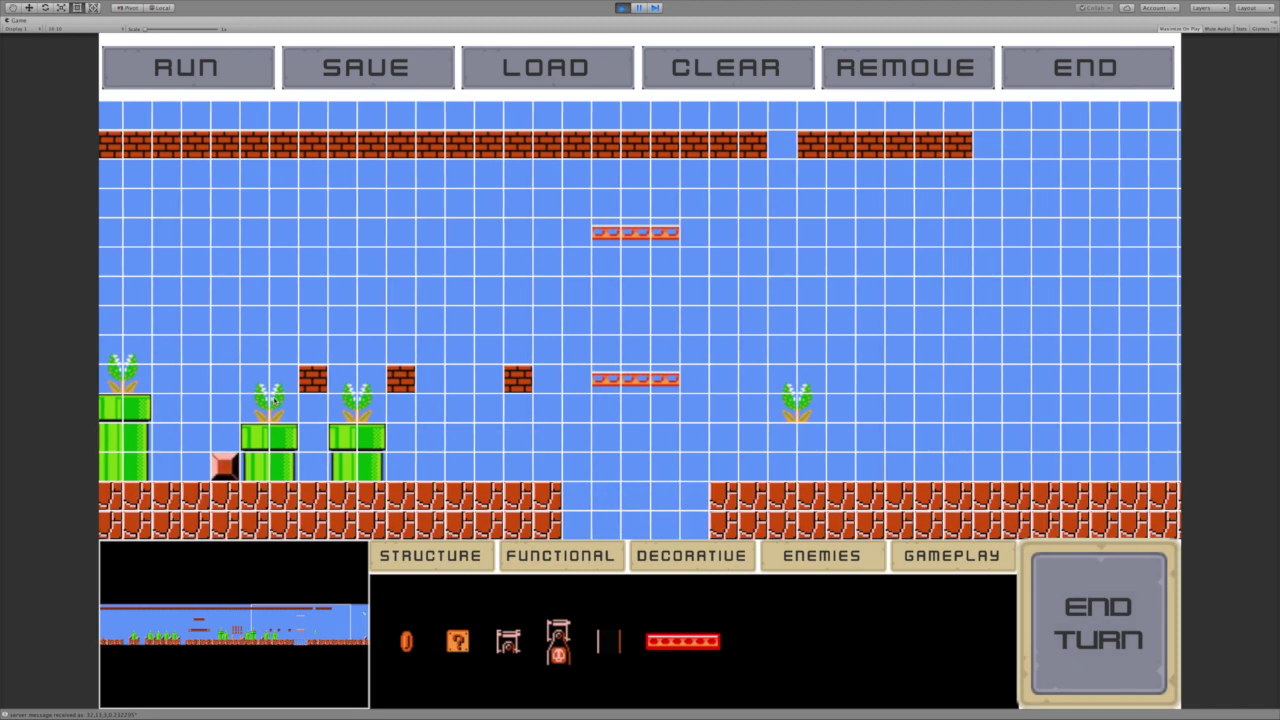
left_click(273, 400)
left_click(270, 442)
left_click(225, 465)
left_click(516, 388)
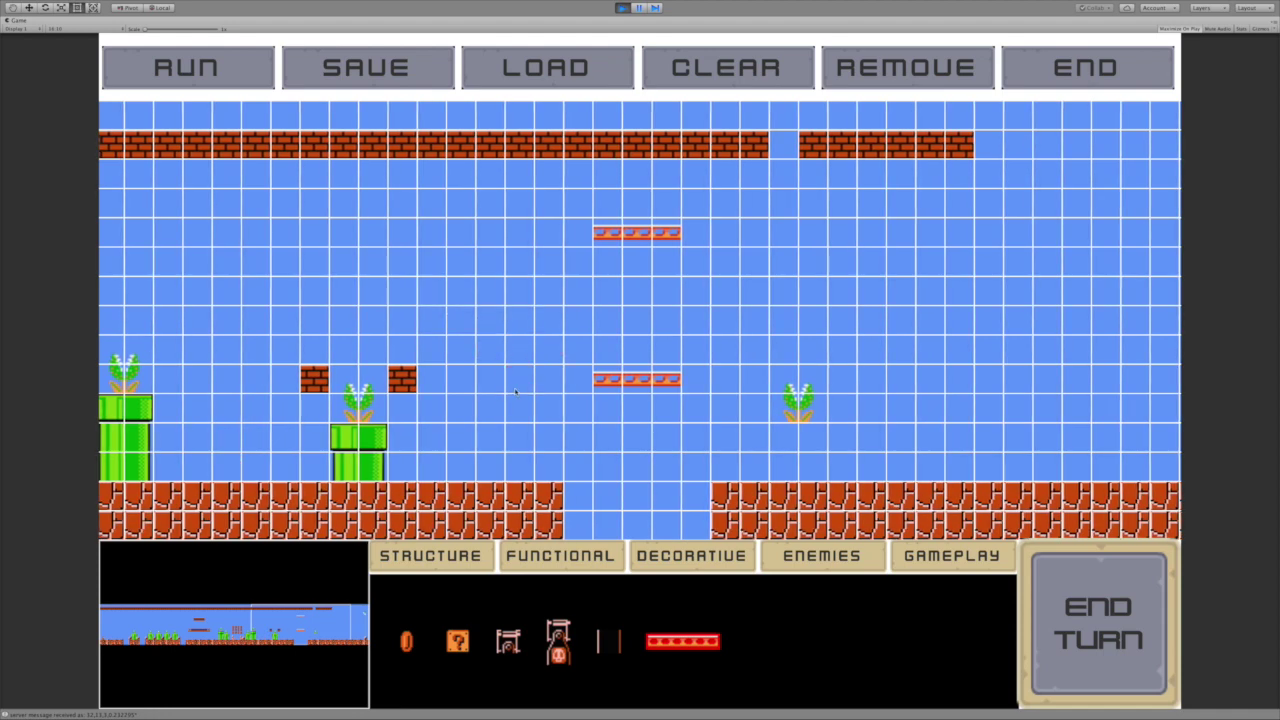
Place a question block beside the bricks
left_click(455, 643)
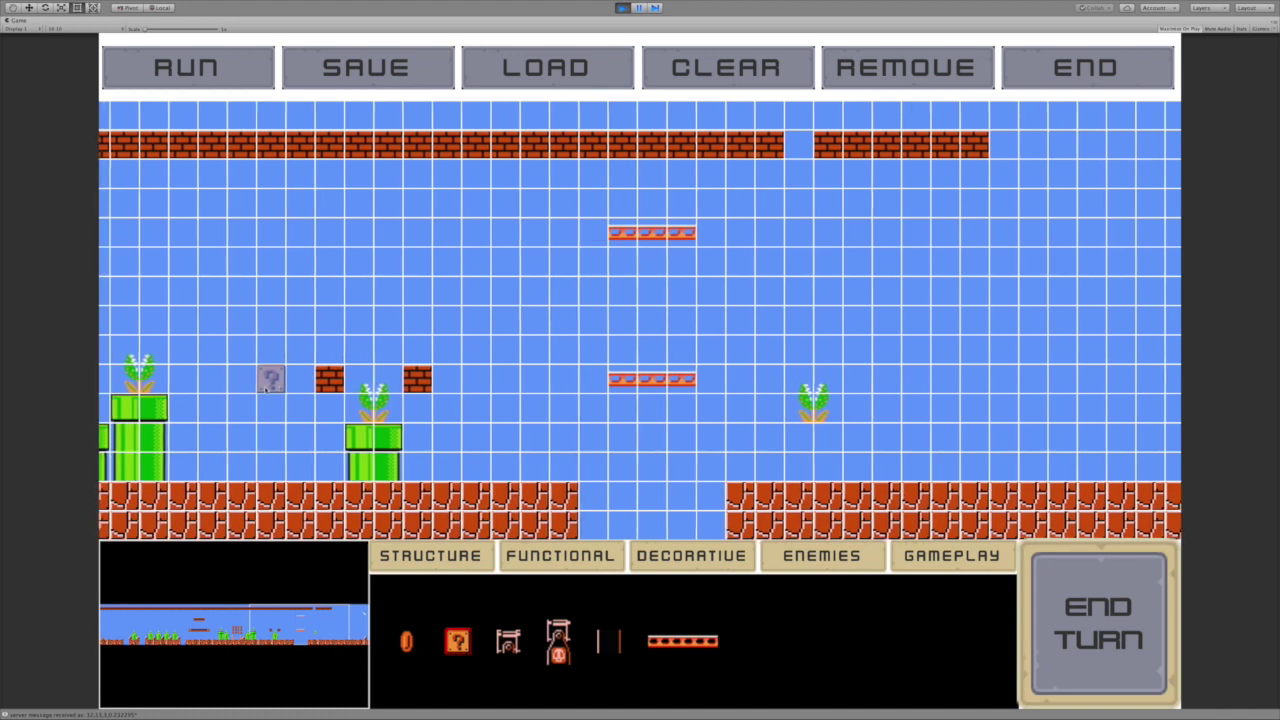
left_click(240, 378)
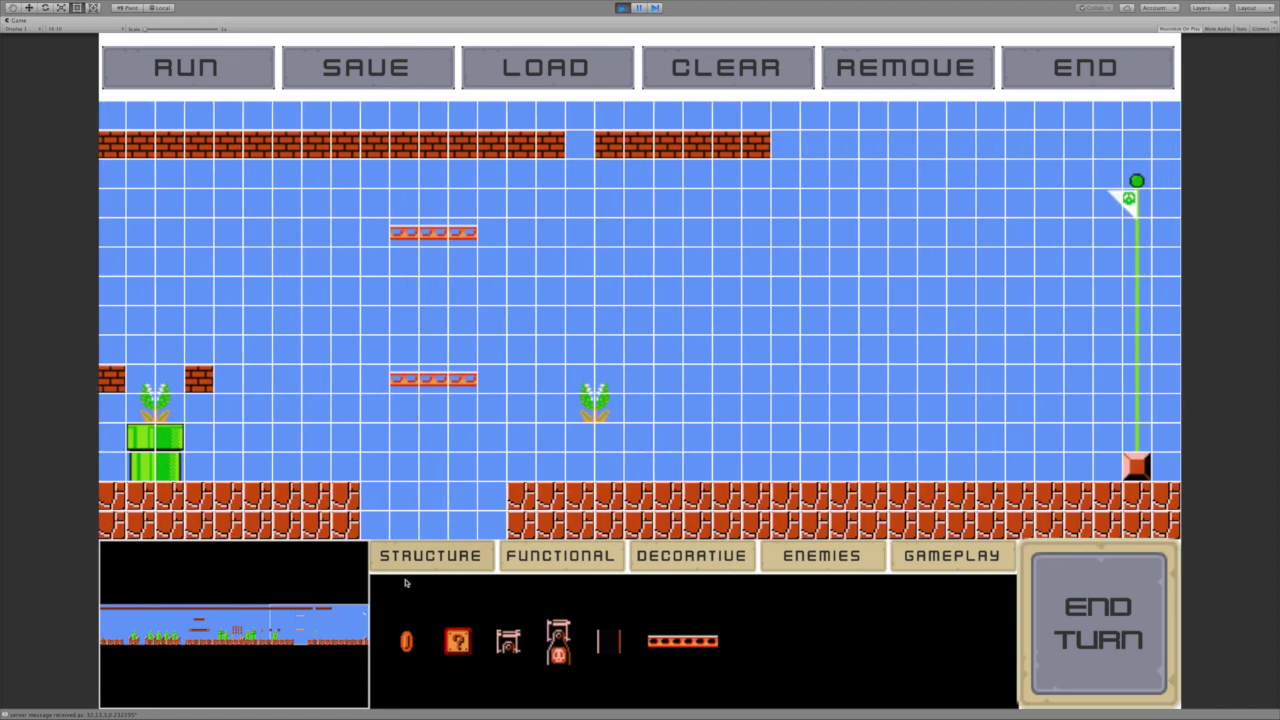
left_click(412, 560)
Put a full pipe under the lone piranha plant and build a short two-segment capped pipe
left_click(570, 640)
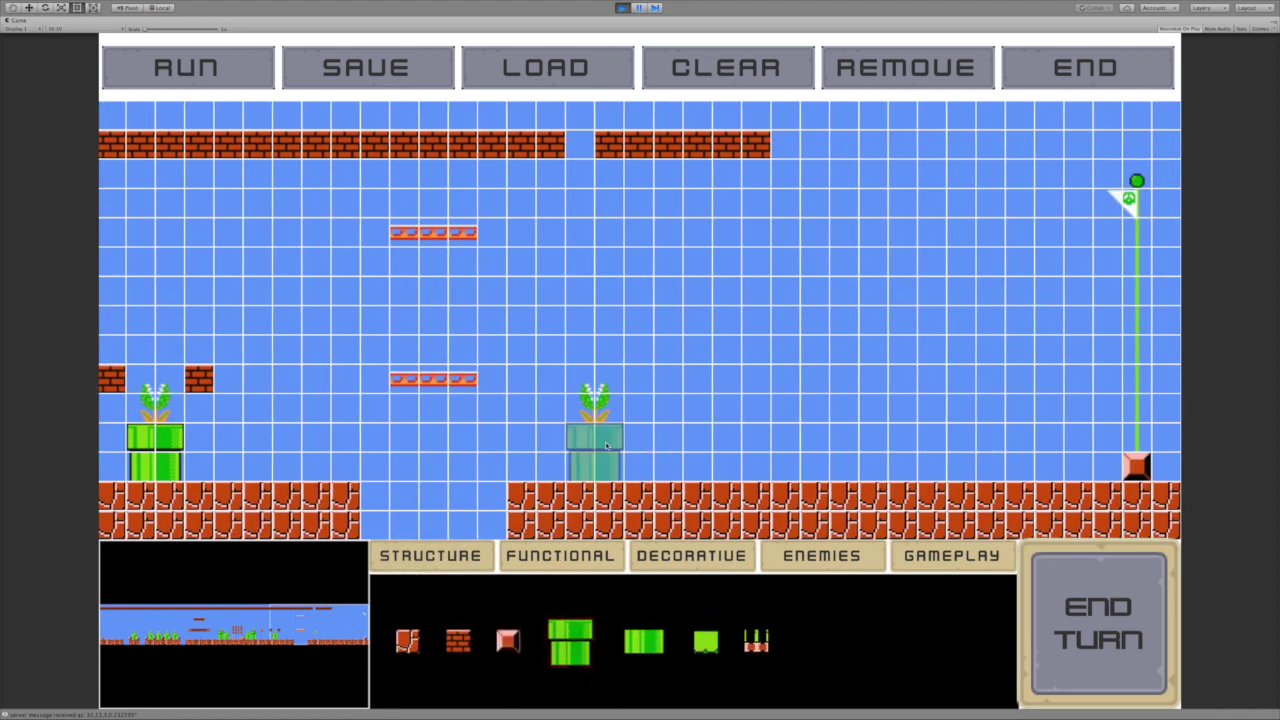
left_click(605, 445)
left_click(643, 640)
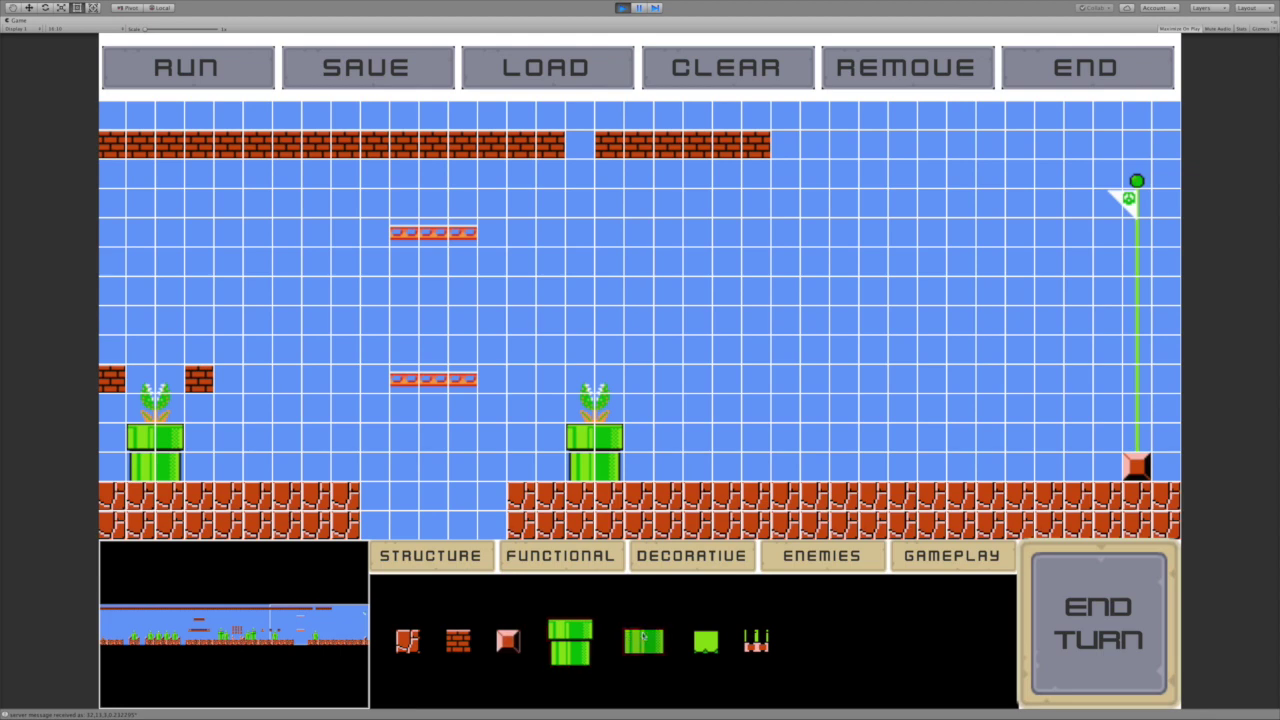
left_click(688, 465)
left_click(686, 438)
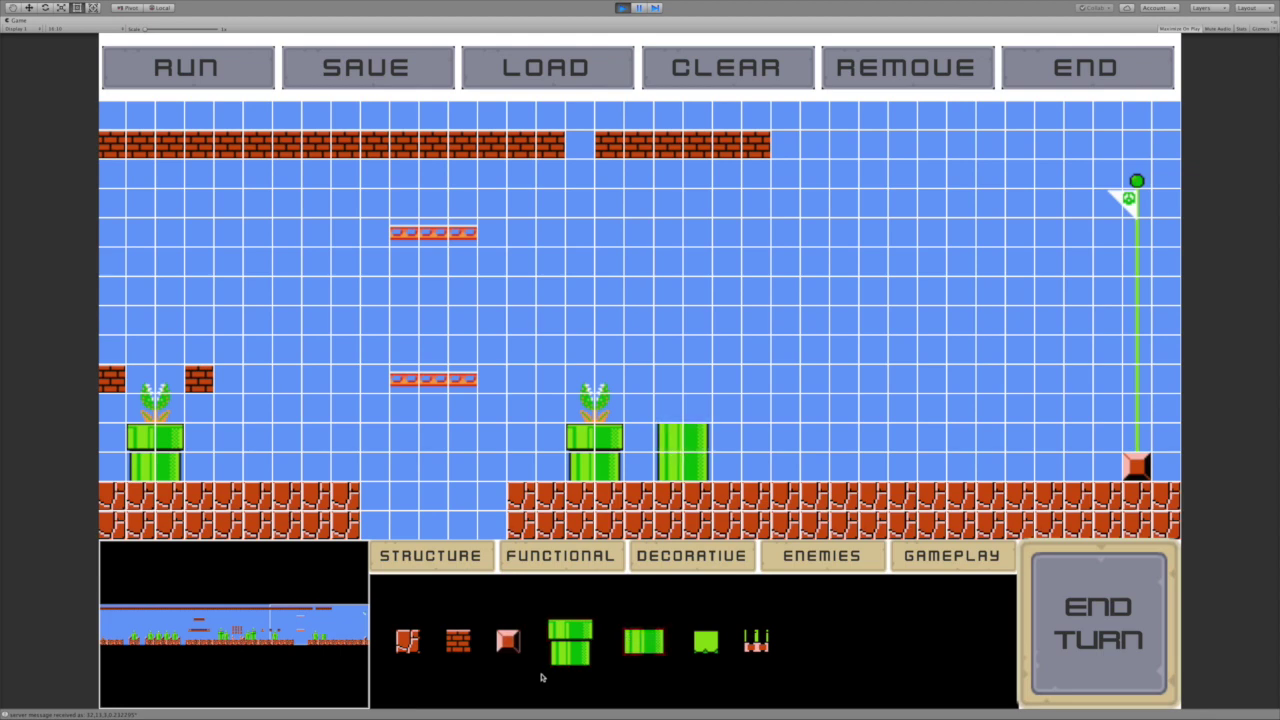
left_click(584, 628)
left_click(673, 388)
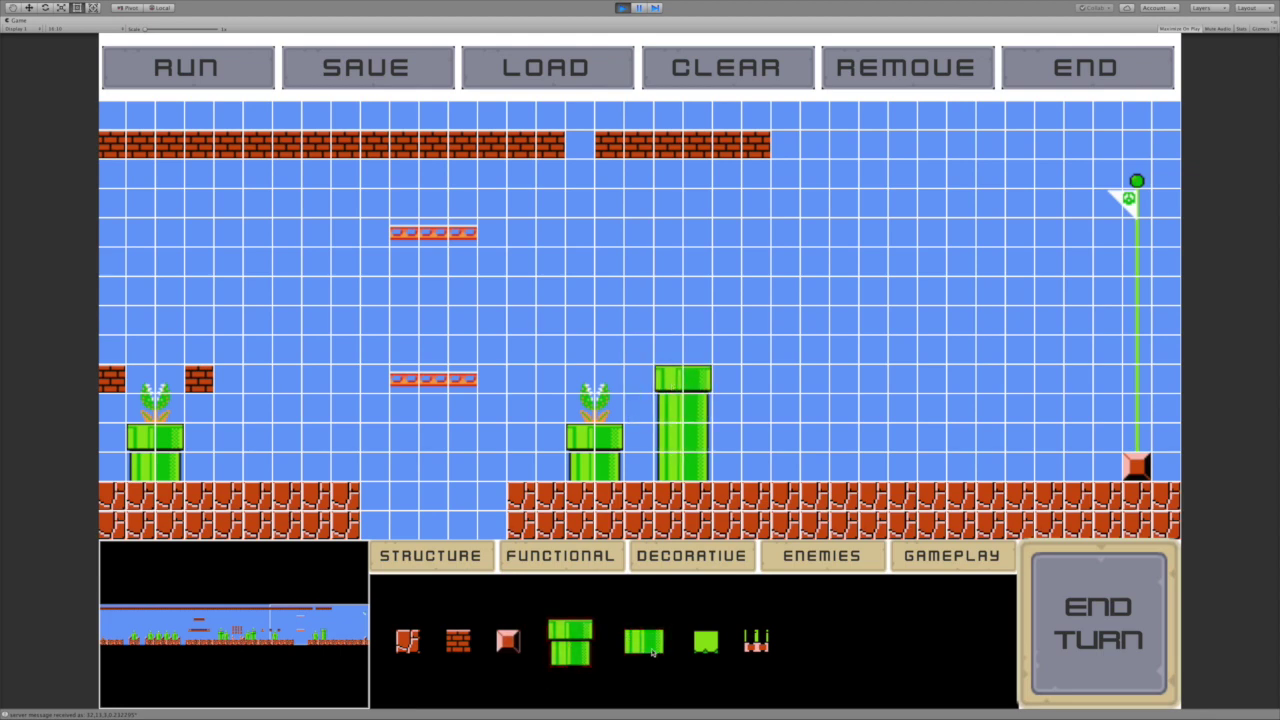
Build a second pipe of four body segments capped with a pipe top
left_click(771, 467)
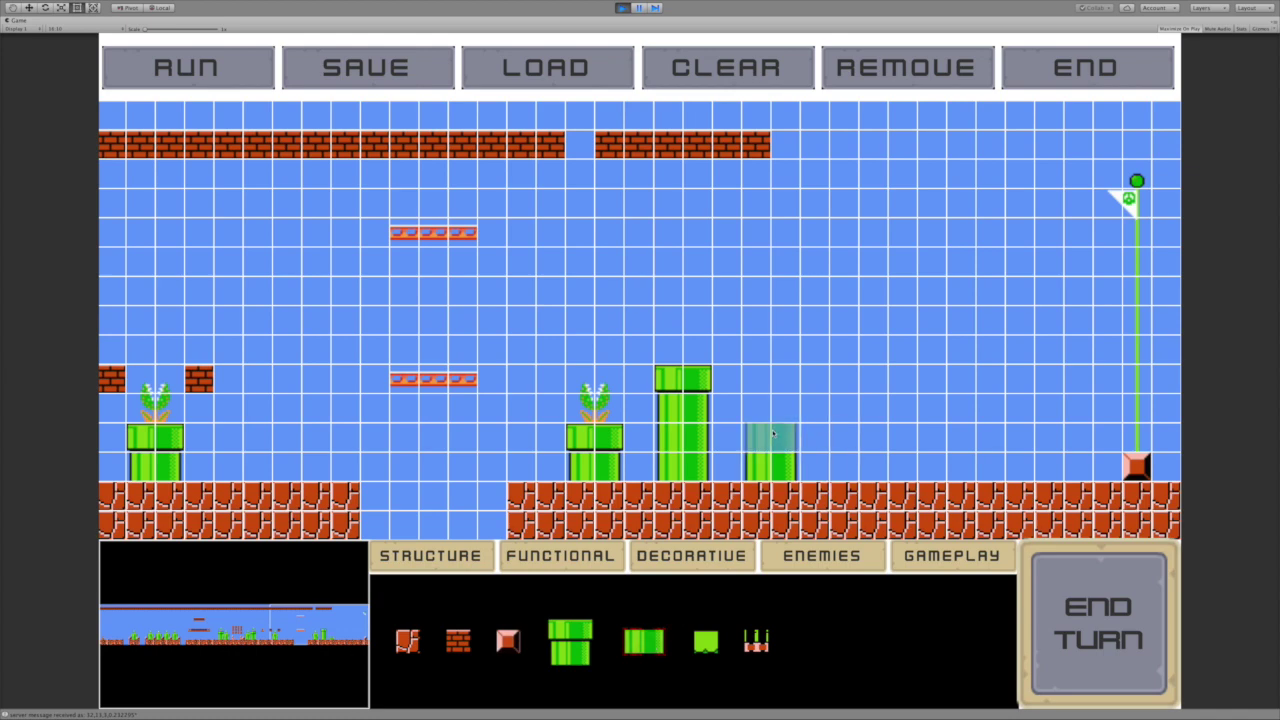
left_click(771, 437)
left_click(771, 410)
left_click(771, 380)
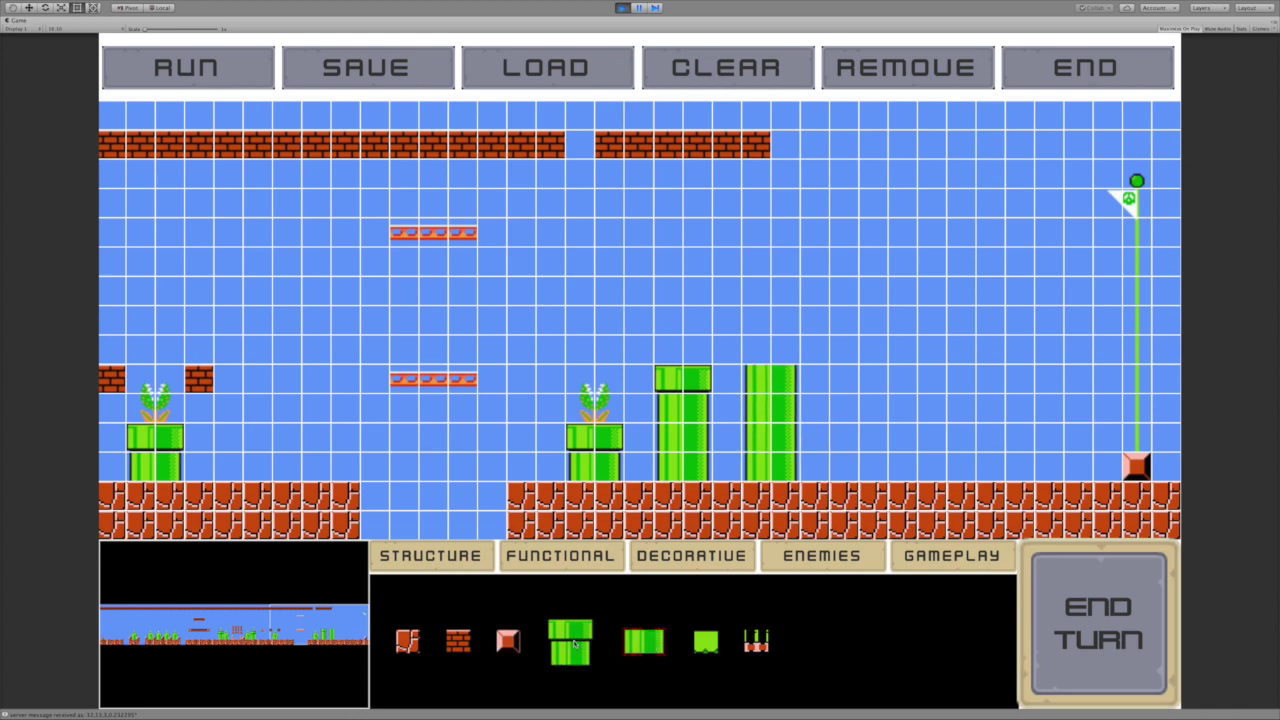
left_click(574, 644)
left_click(777, 336)
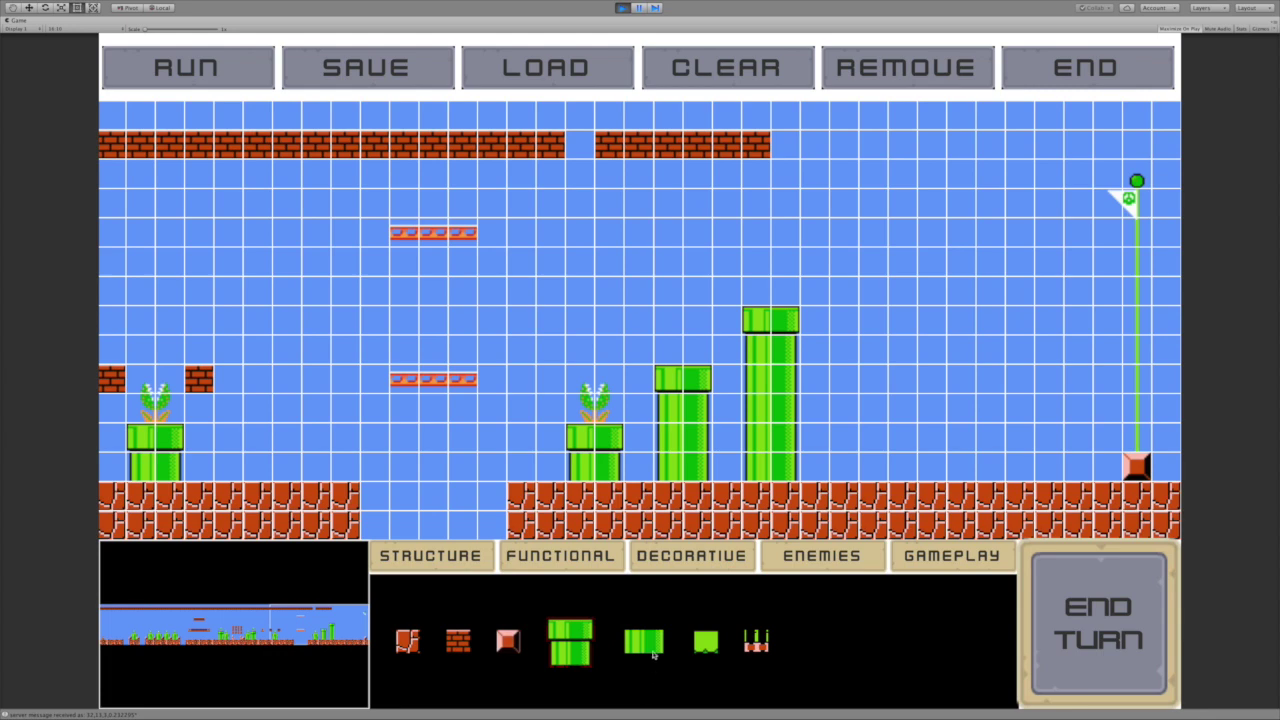
Build a taller third pipe of six body segments with a pipe top
left_click(652, 652)
left_click(860, 467)
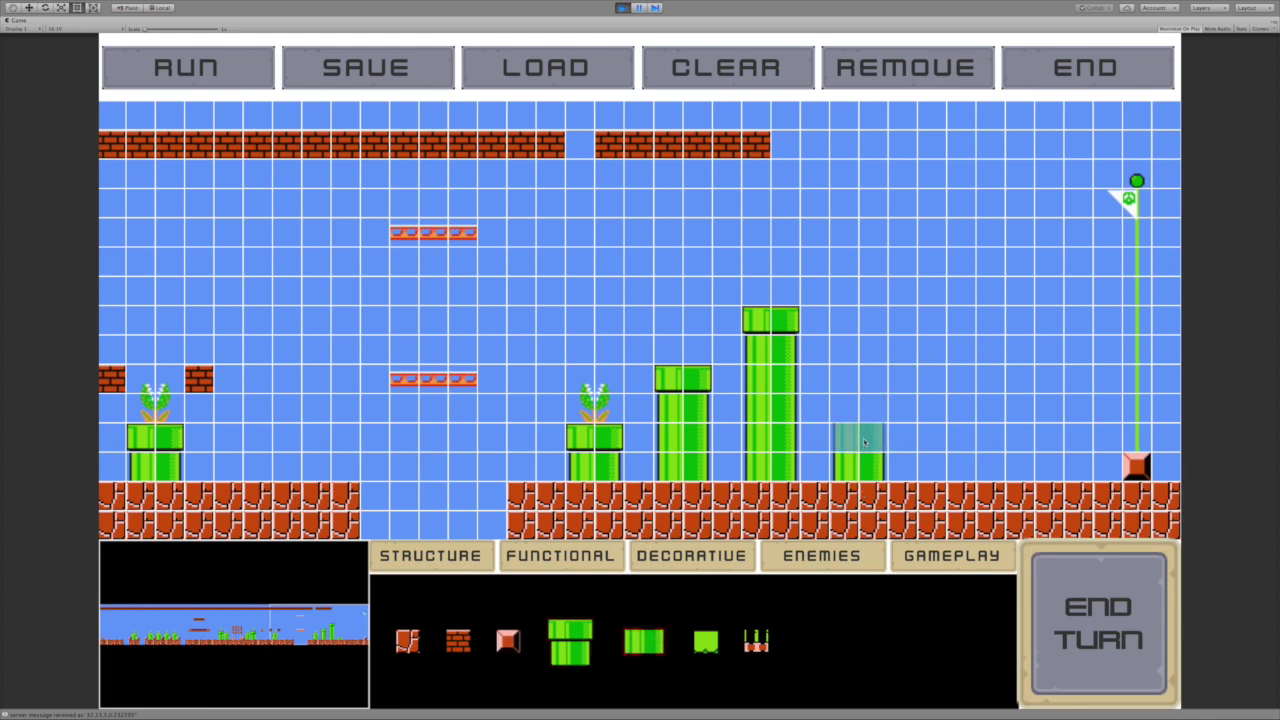
left_click(865, 438)
left_click(864, 409)
left_click(864, 380)
left_click(864, 350)
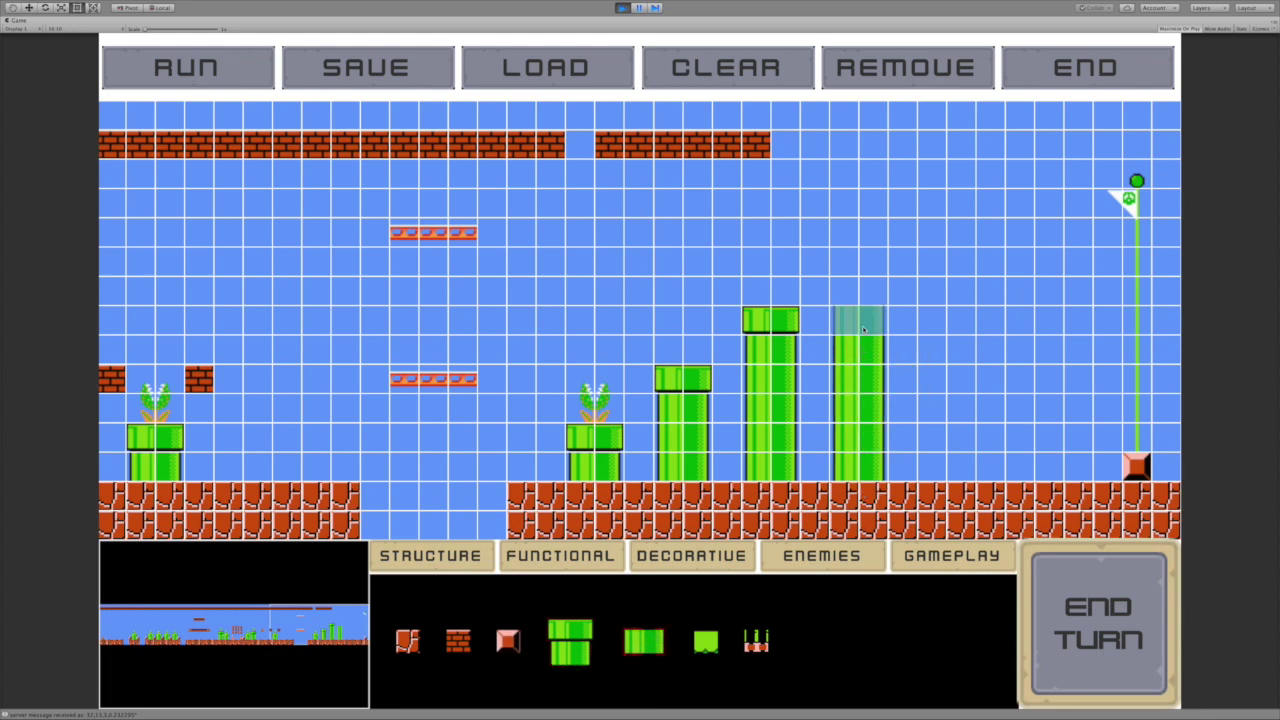
left_click(864, 322)
left_click(551, 628)
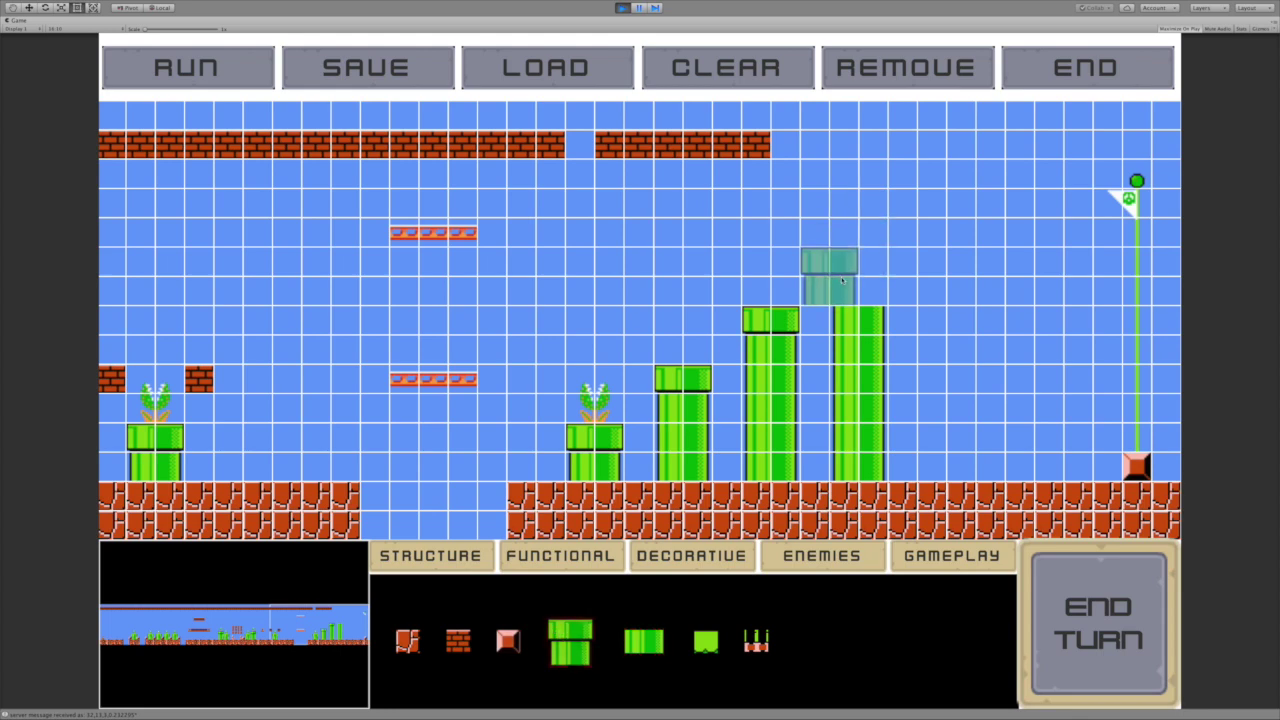
left_click(857, 263)
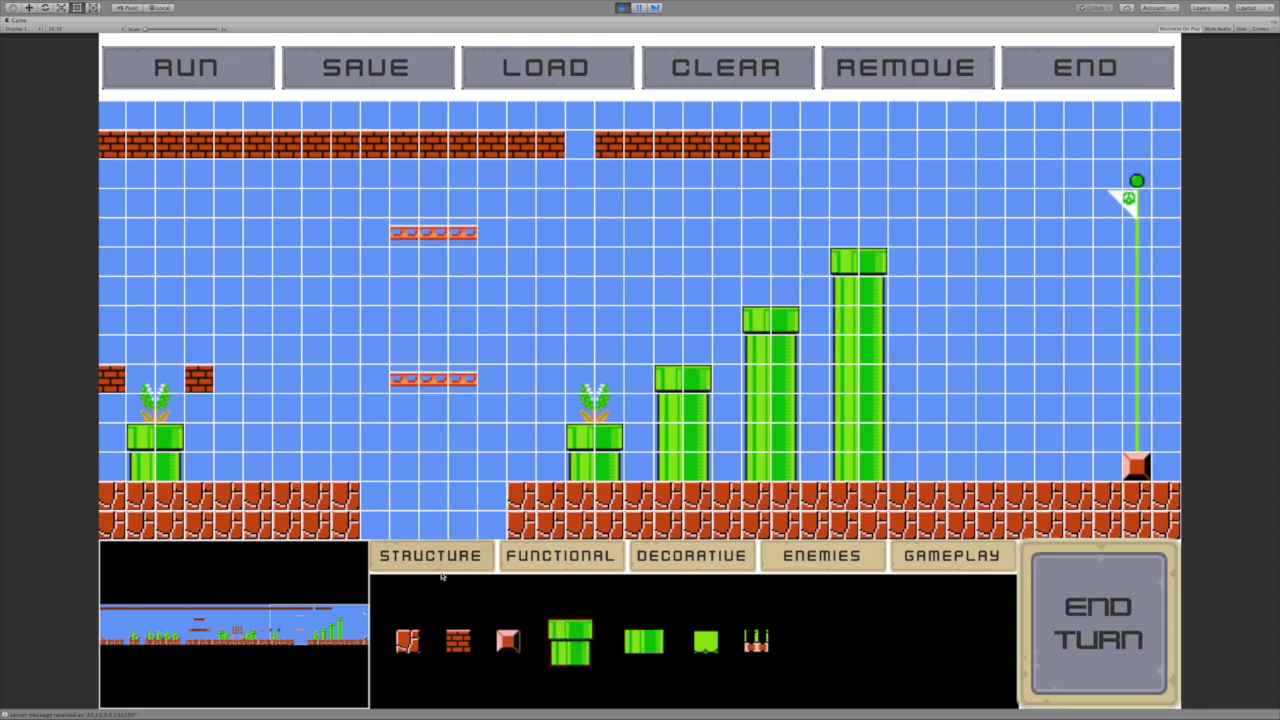
Build the tallest fourth pipe near the flag, eight segments high and capped
left_click(645, 645)
left_click(947, 466)
left_click(954, 451)
left_click(950, 408)
left_click(950, 380)
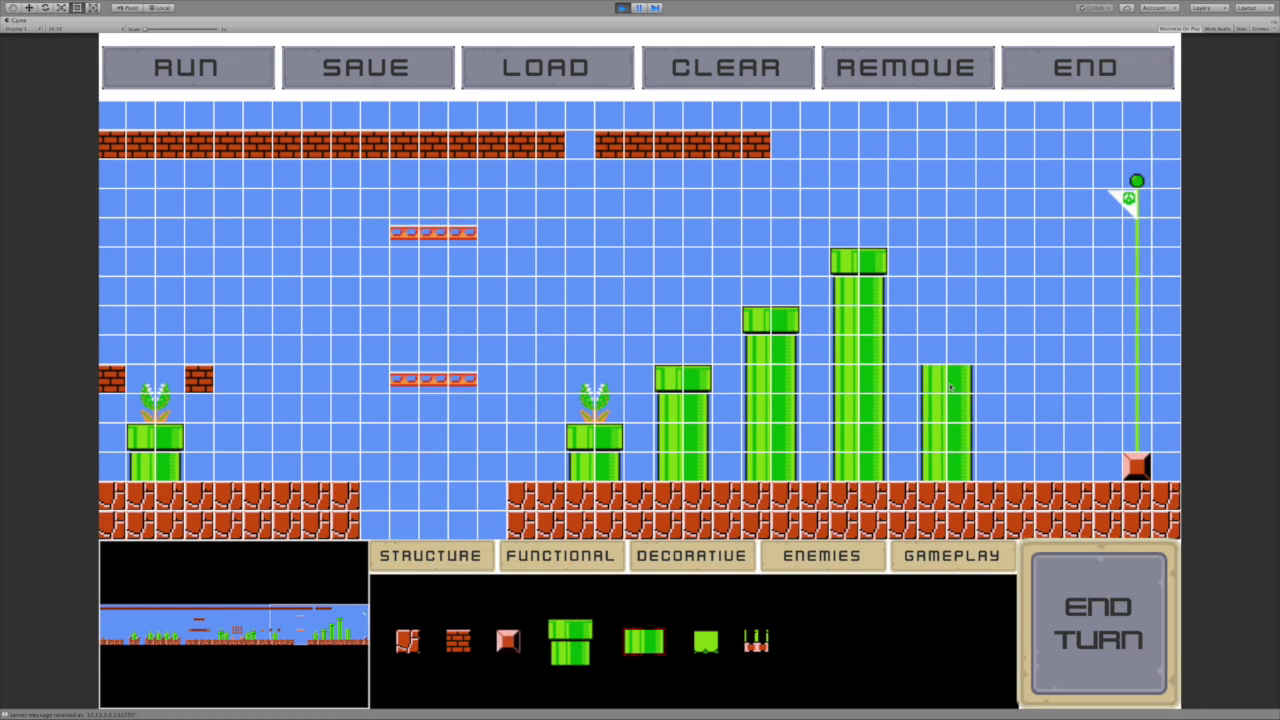
left_click(948, 350)
left_click(946, 320)
left_click(946, 292)
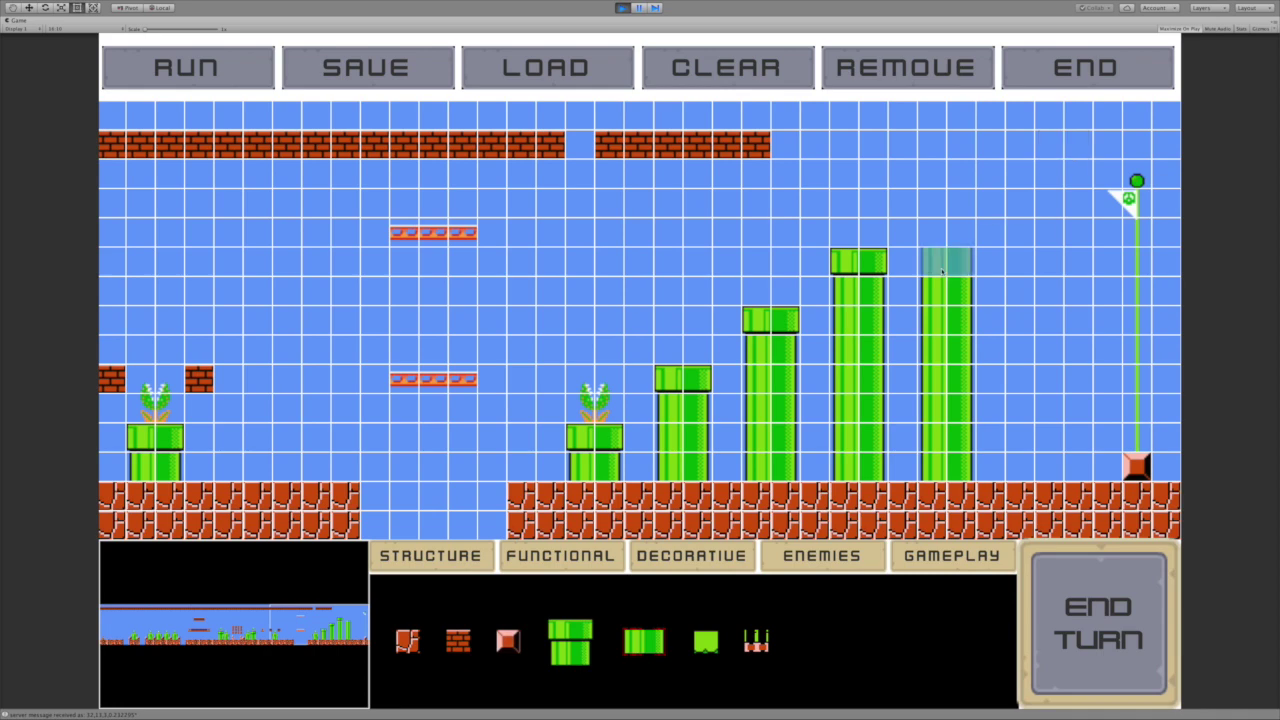
left_click(947, 262)
left_click(566, 645)
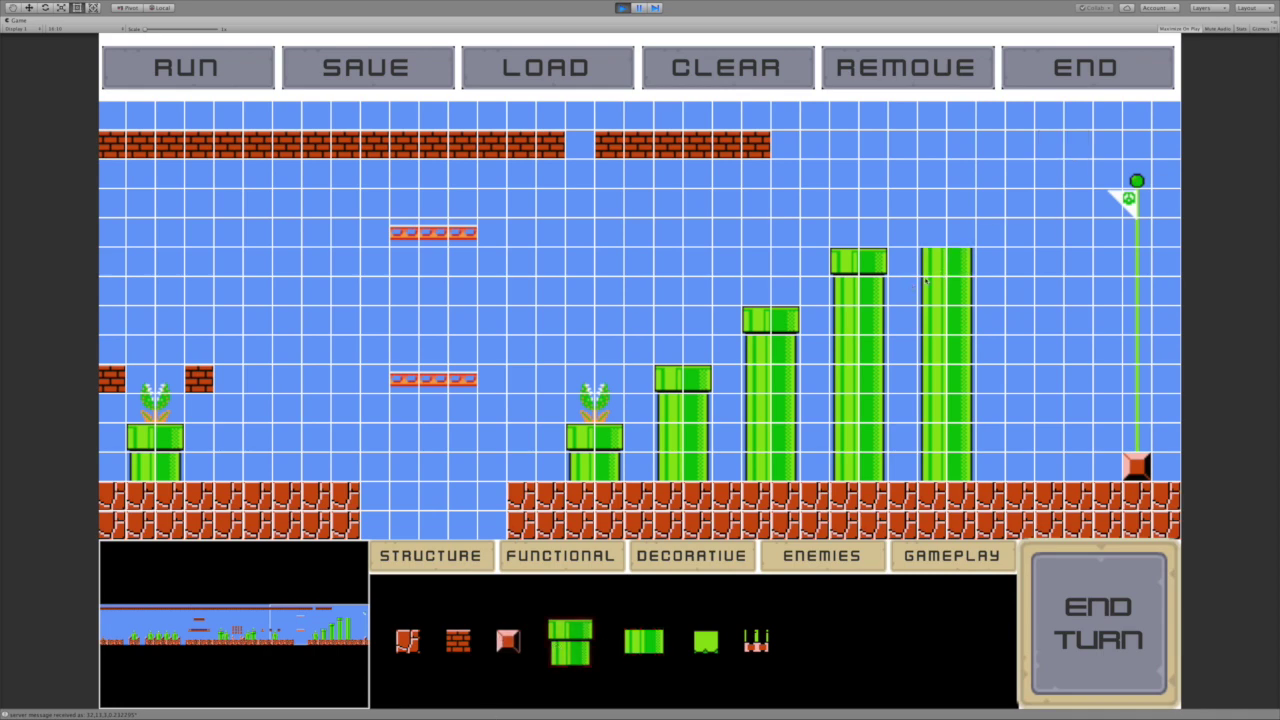
left_click(950, 208)
Cut ground gaps before the flag and between each pipe, then end the turn
mouse_move(991, 497)
left_mouse_down()
mouse_move(1012, 541)
mouse_move(1027, 521)
mouse_move(1016, 516)
mouse_move(1080, 503)
left_mouse_up()
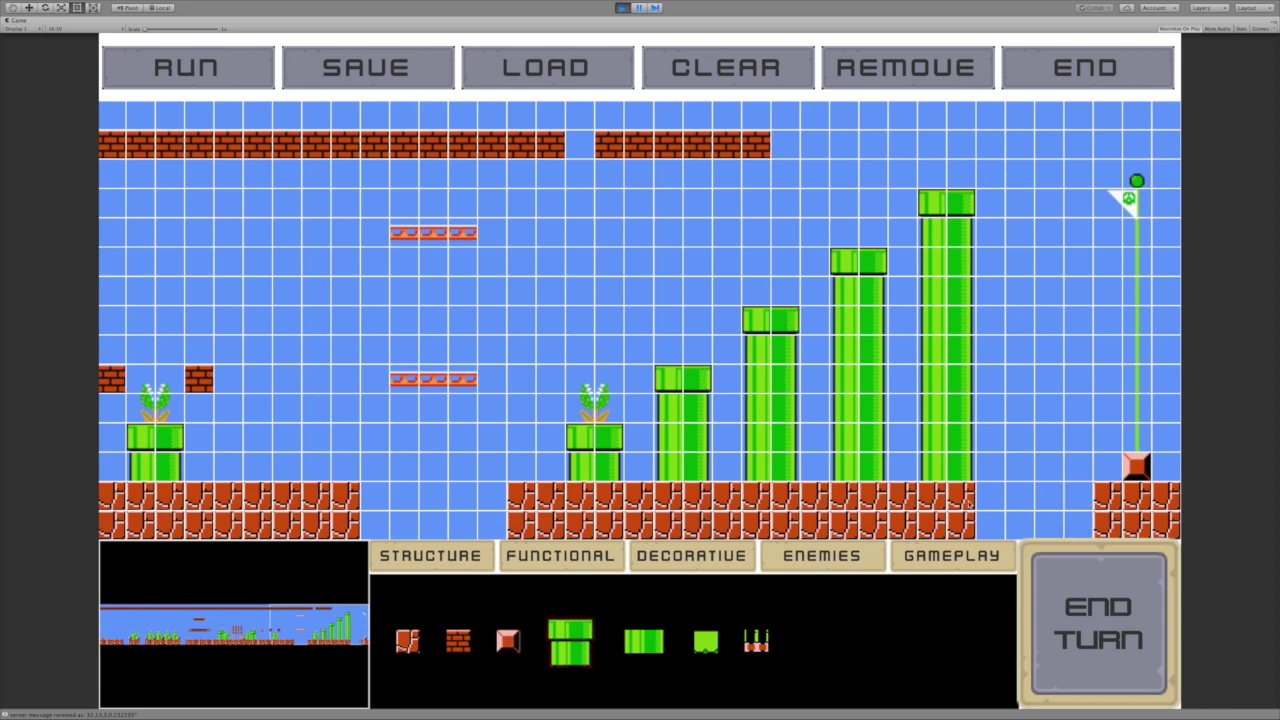
left_click_drag(638, 507, 640, 530)
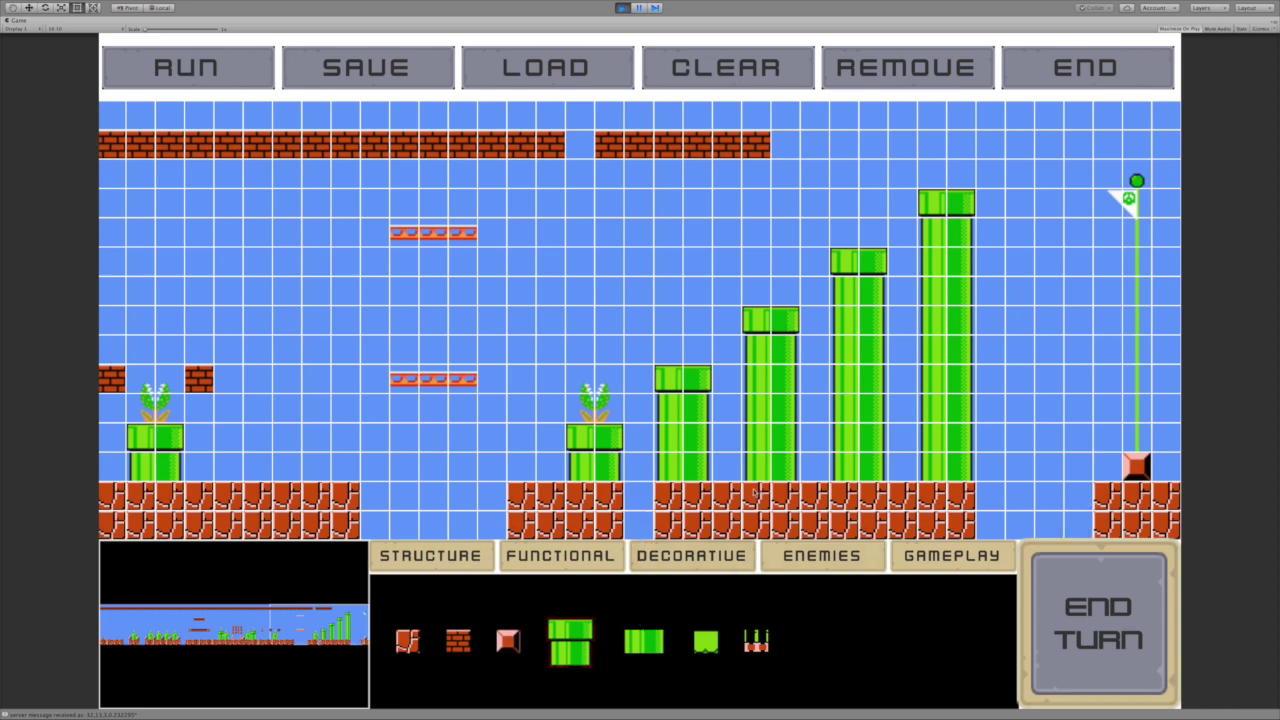
left_click_drag(727, 495, 728, 533)
left_click_drag(798, 486, 808, 538)
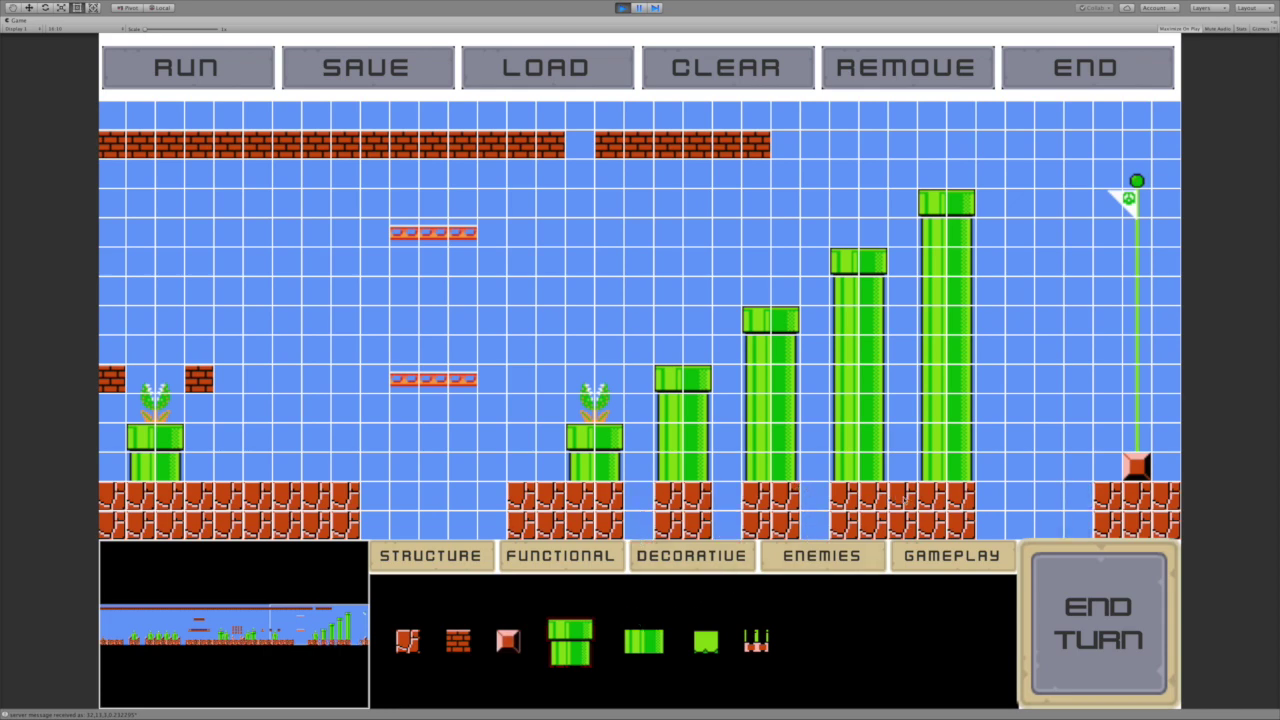
left_click_drag(902, 488, 904, 535)
left_click(1072, 607)
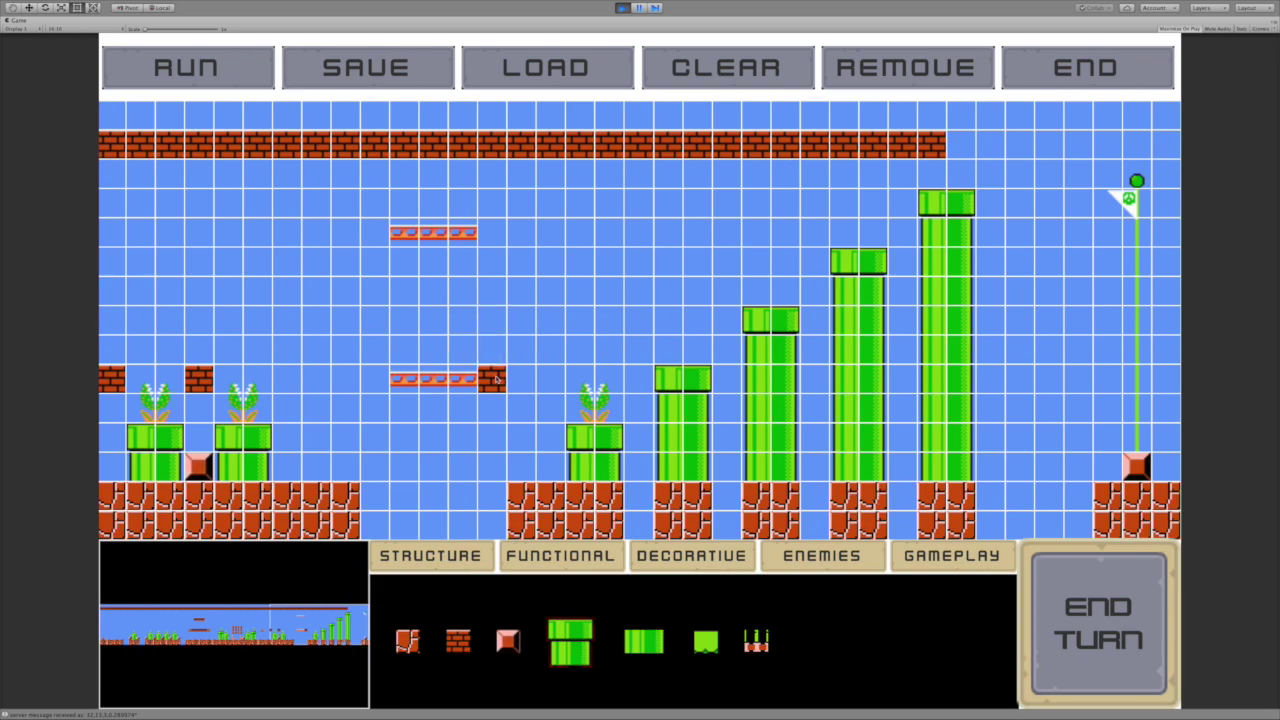
Remove the partner's added piranha pipe, shorten the top brick row from the right, and end the turn
left_click(242, 400)
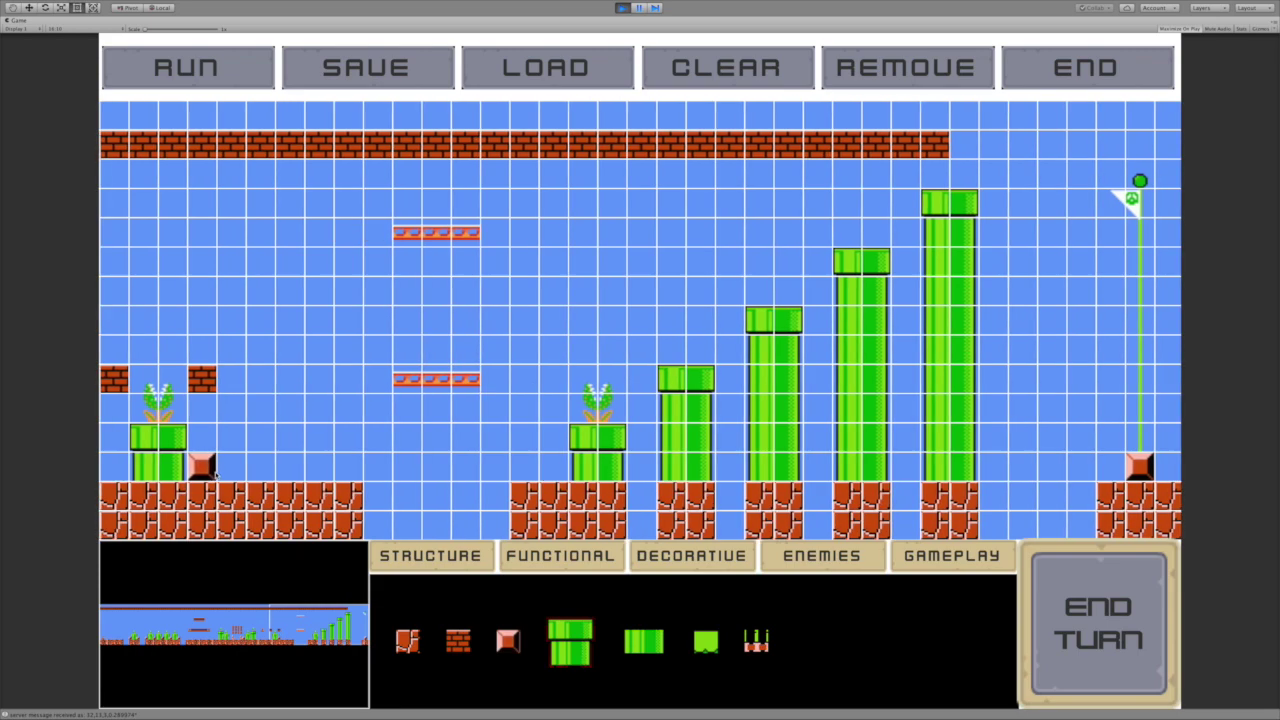
key("Left")
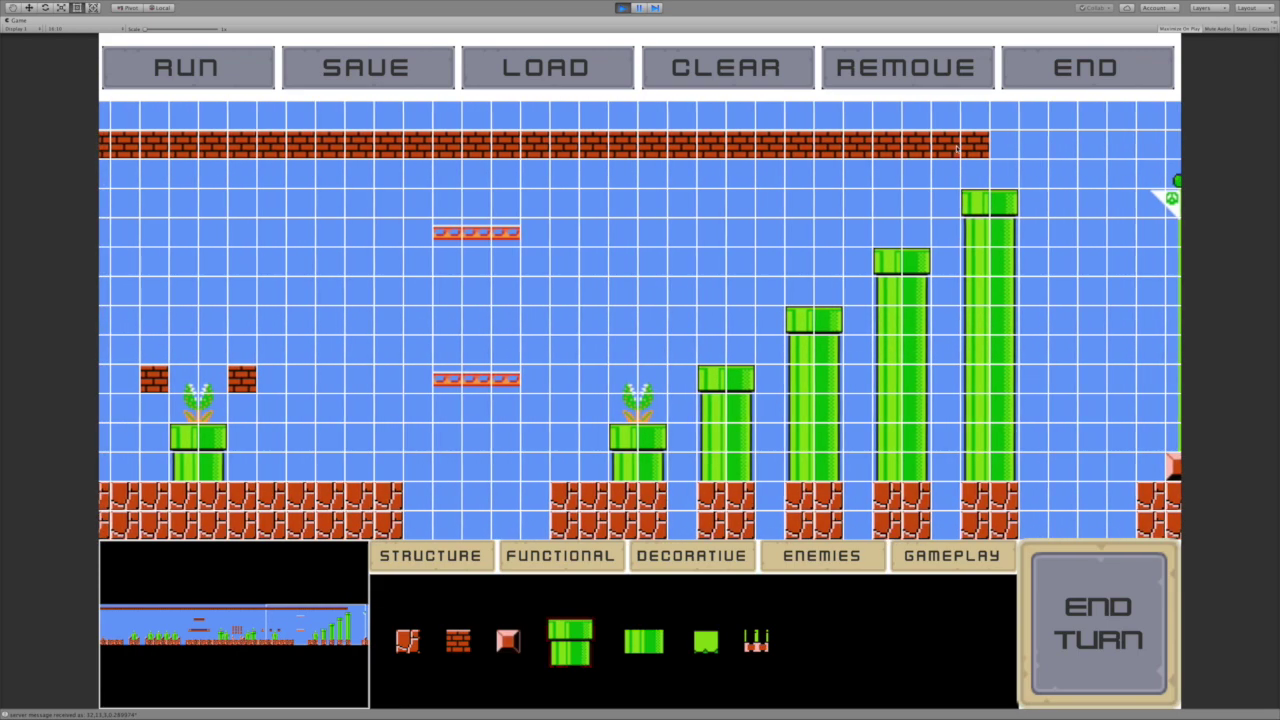
left_click_drag(968, 148, 786, 140)
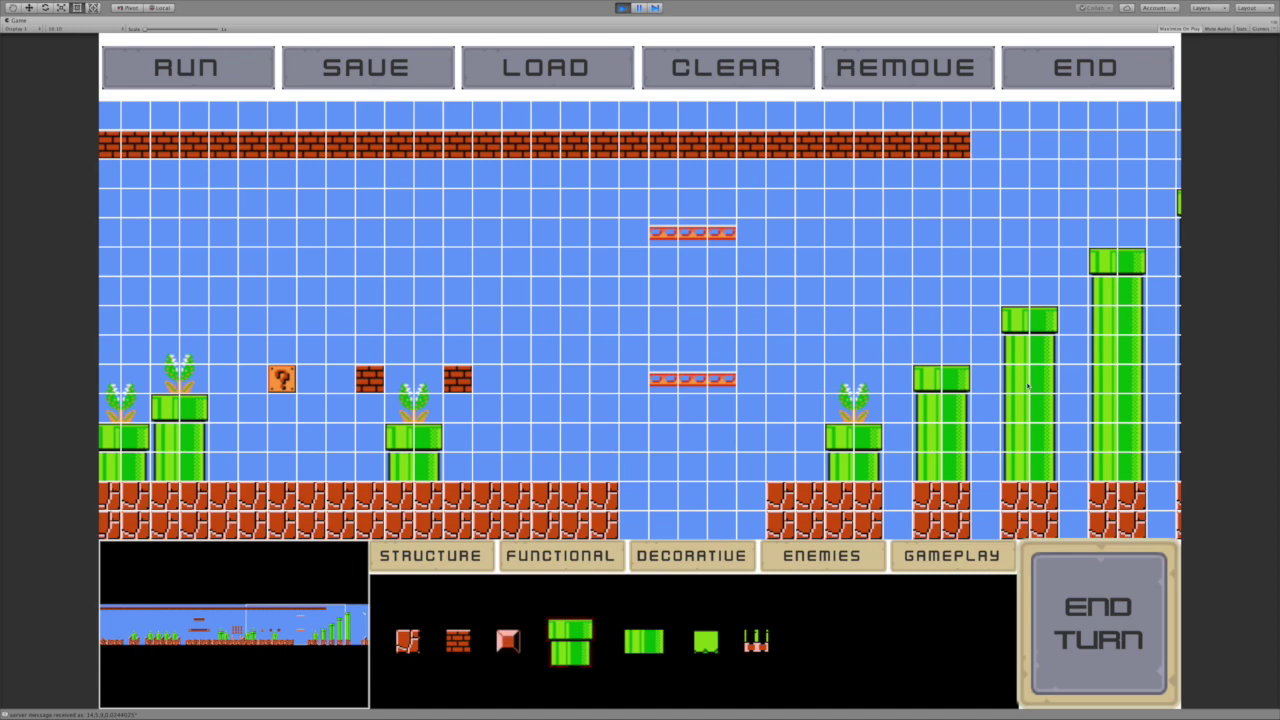
left_click(1147, 605)
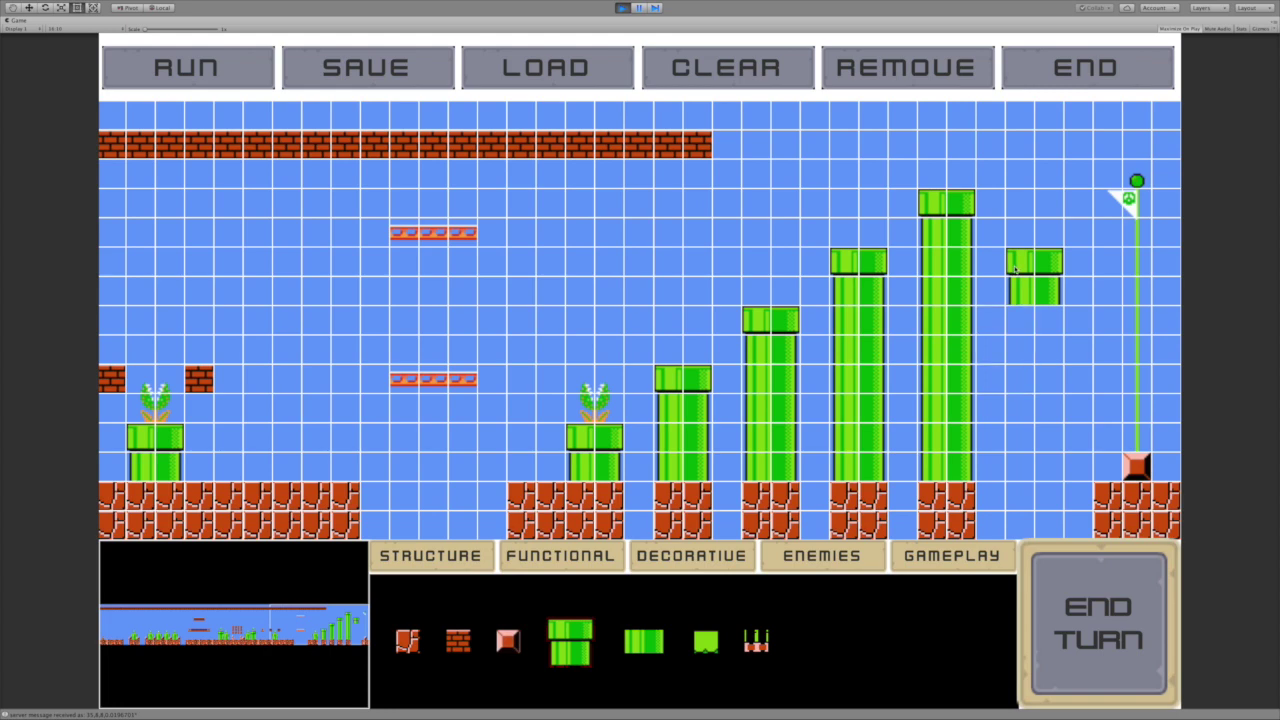
Place a piranha plant on top of the short pipe and end the turn
left_click(1028, 273)
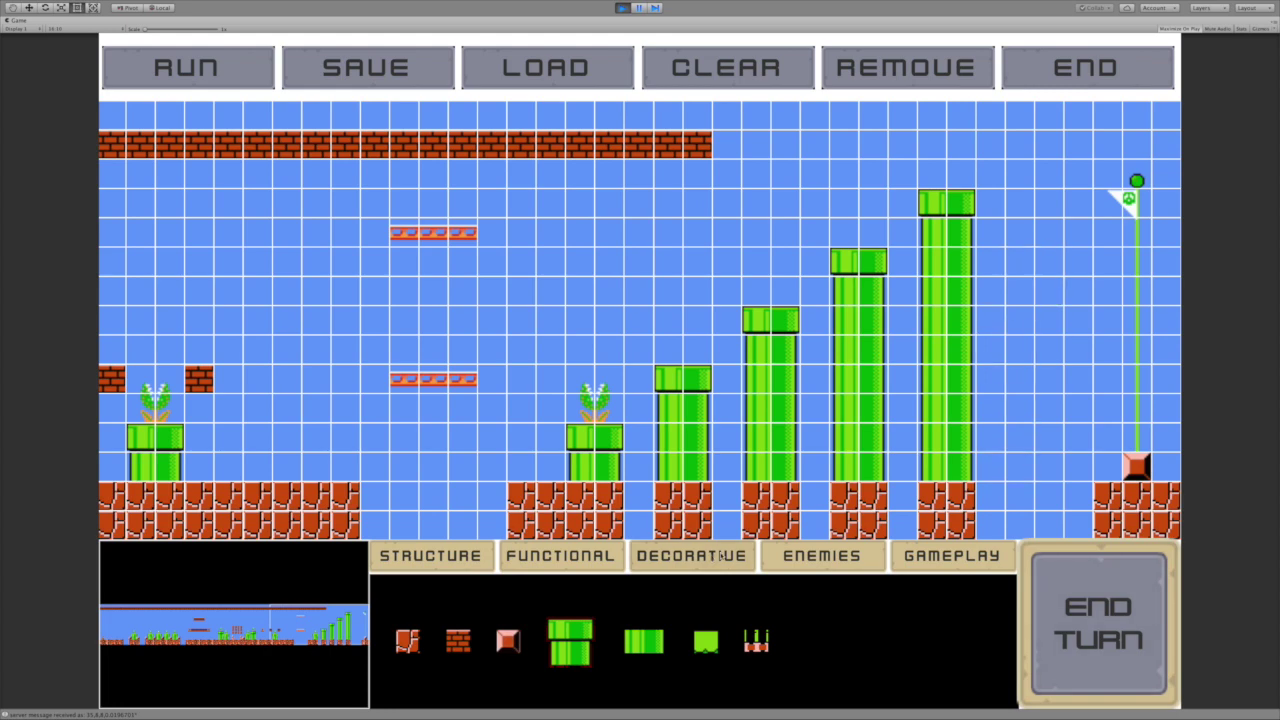
left_click(822, 556)
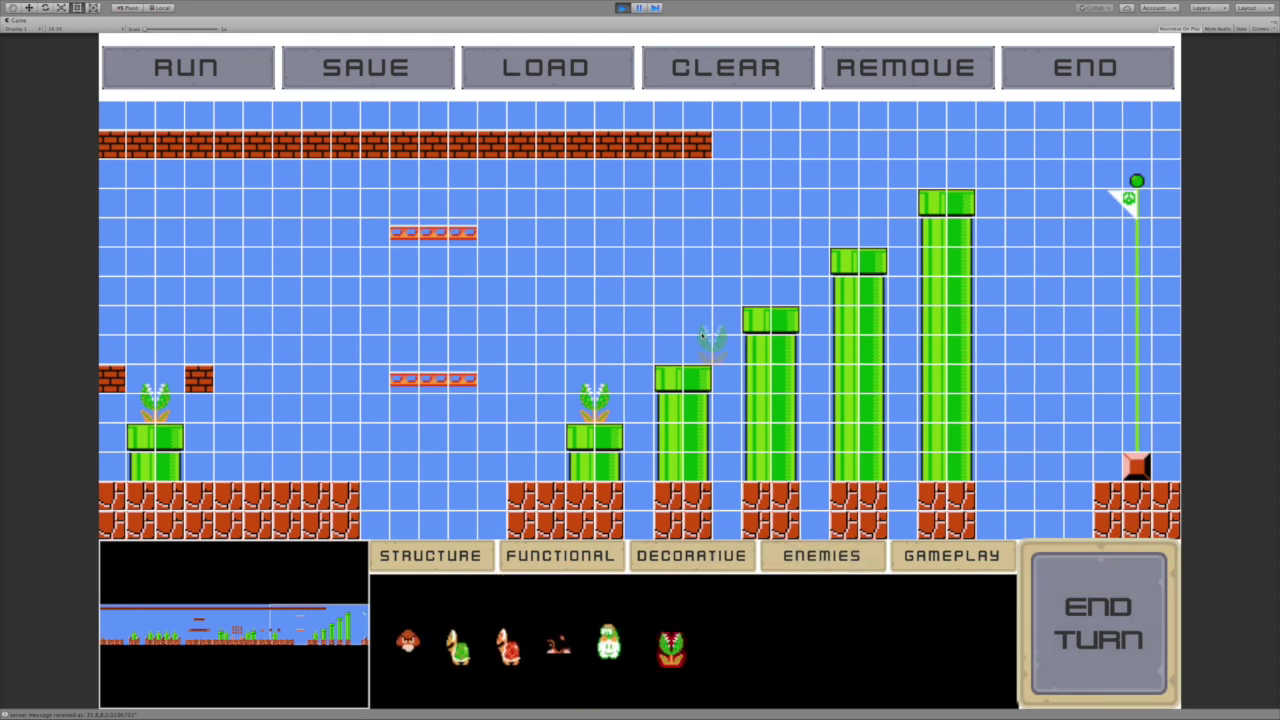
left_click(688, 330)
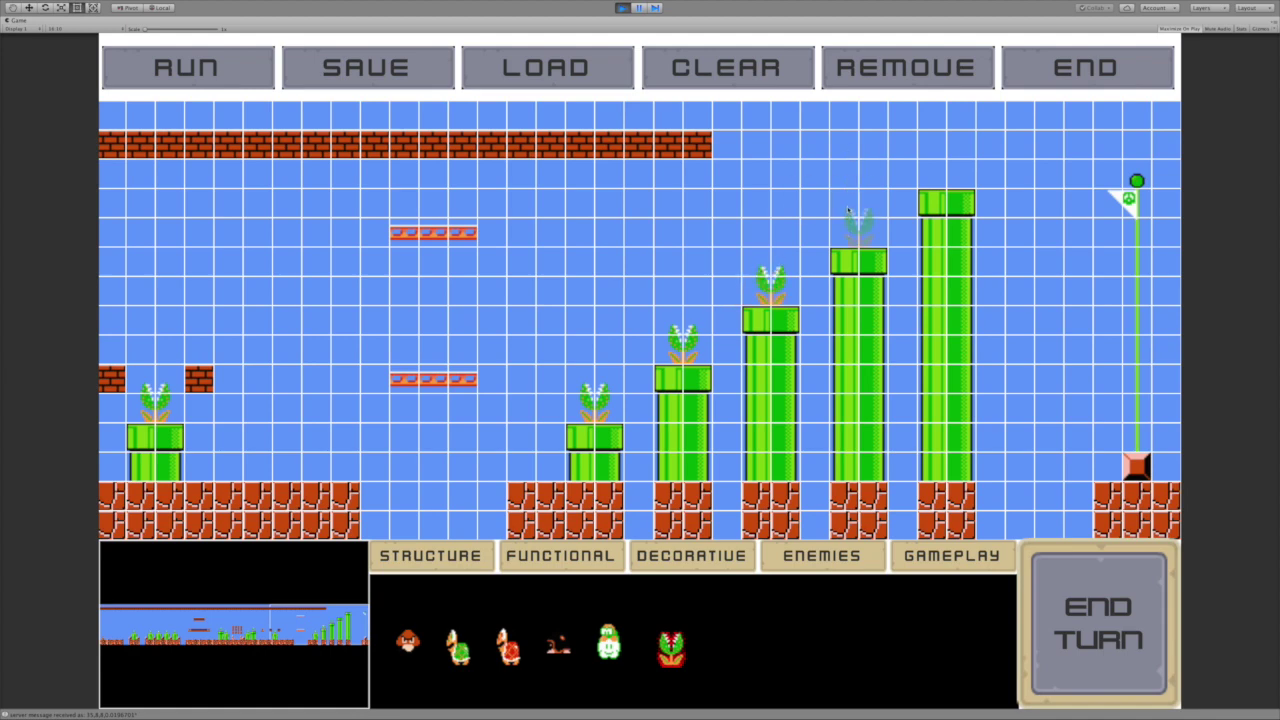
left_click(1085, 630)
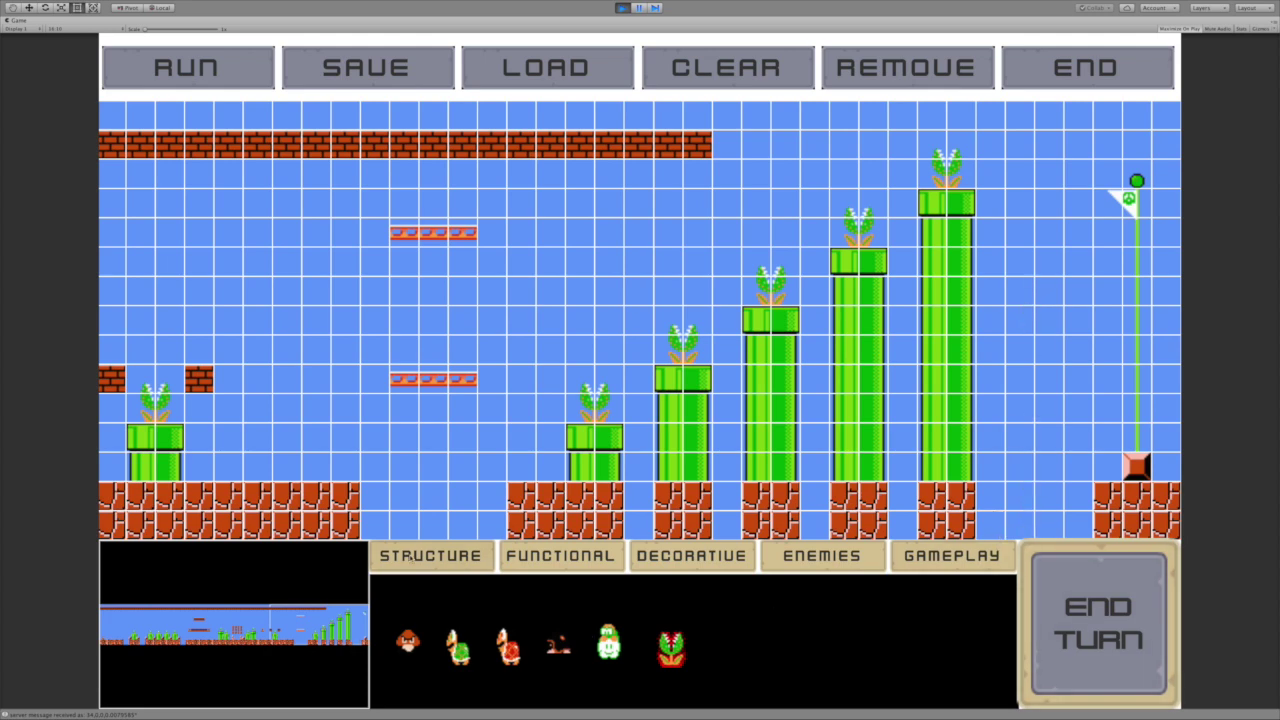
left_click(410, 557)
Place a floating platform right of the tallest pipe, beside the flagpole
left_click(540, 557)
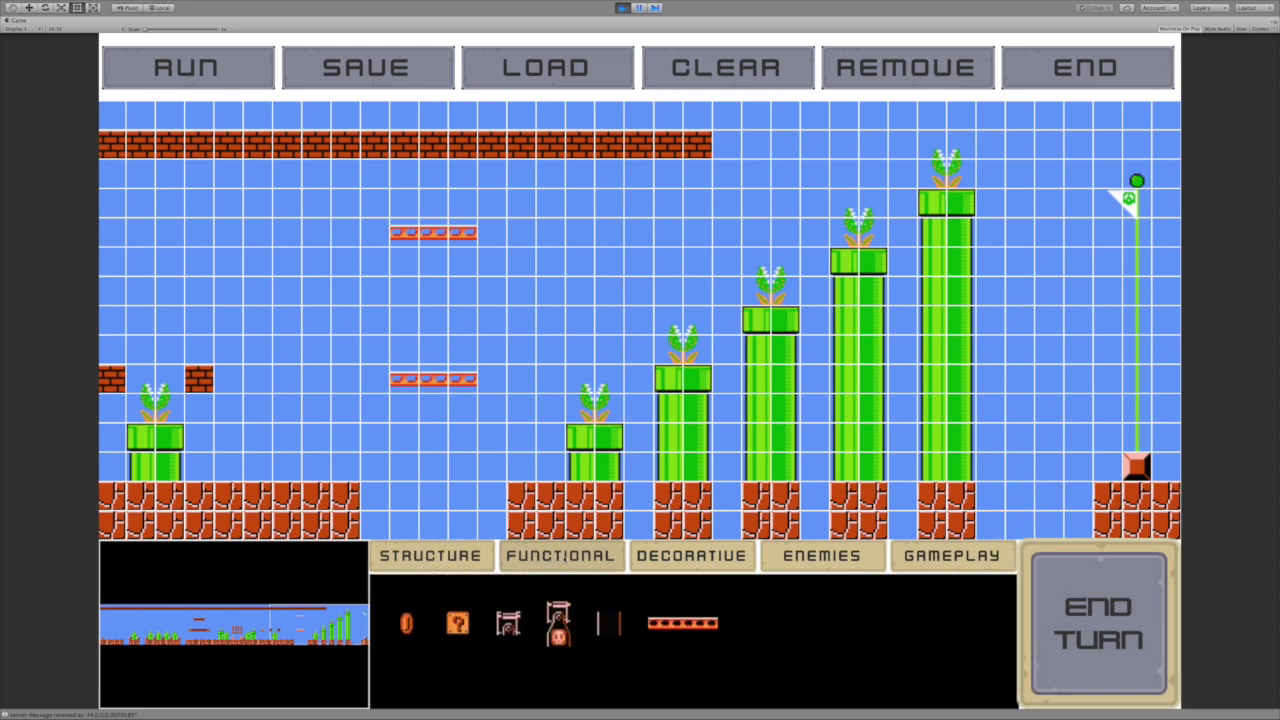
left_click(694, 640)
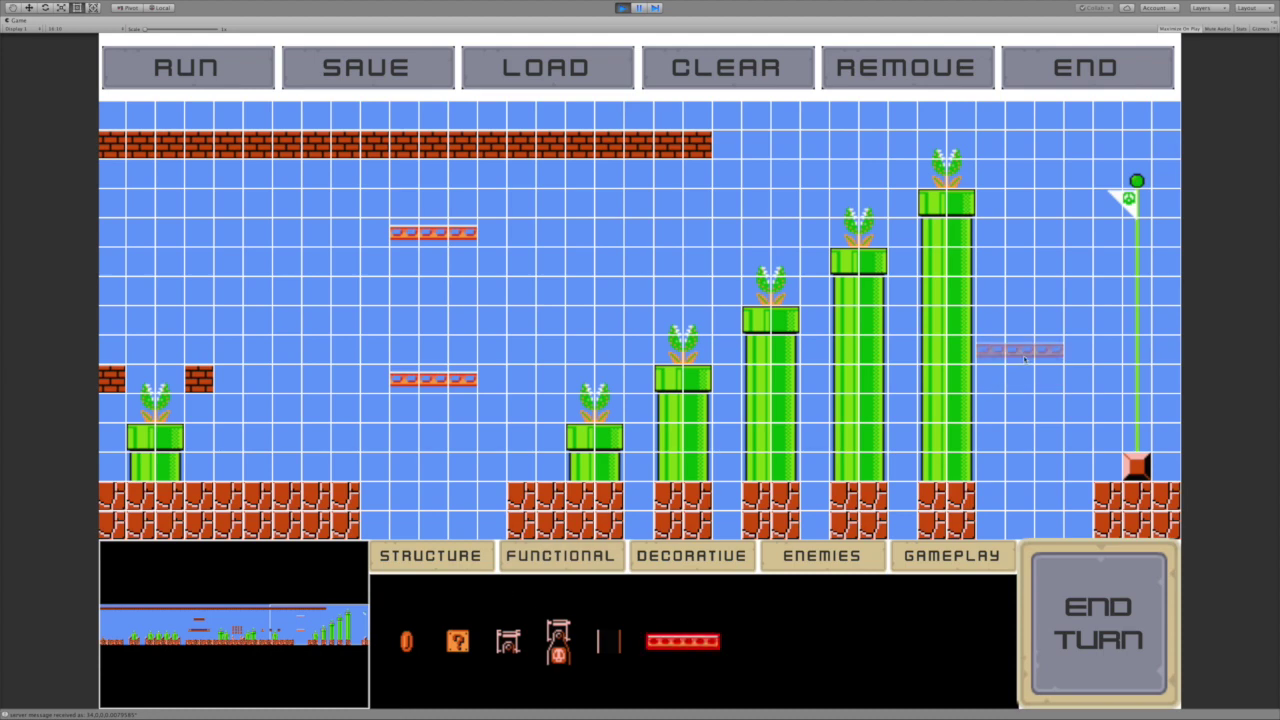
left_click(1036, 398)
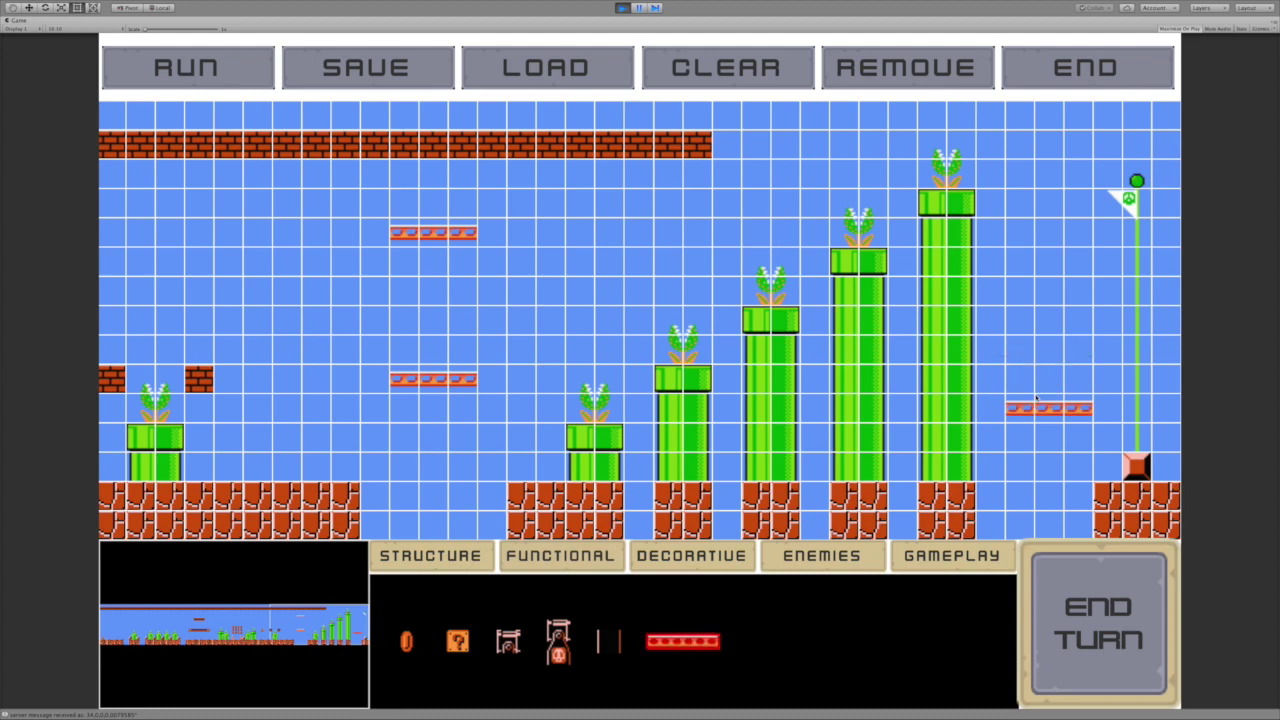
Save the level and end the current level session, confirming the prompt
left_click(367, 67)
left_click(1075, 52)
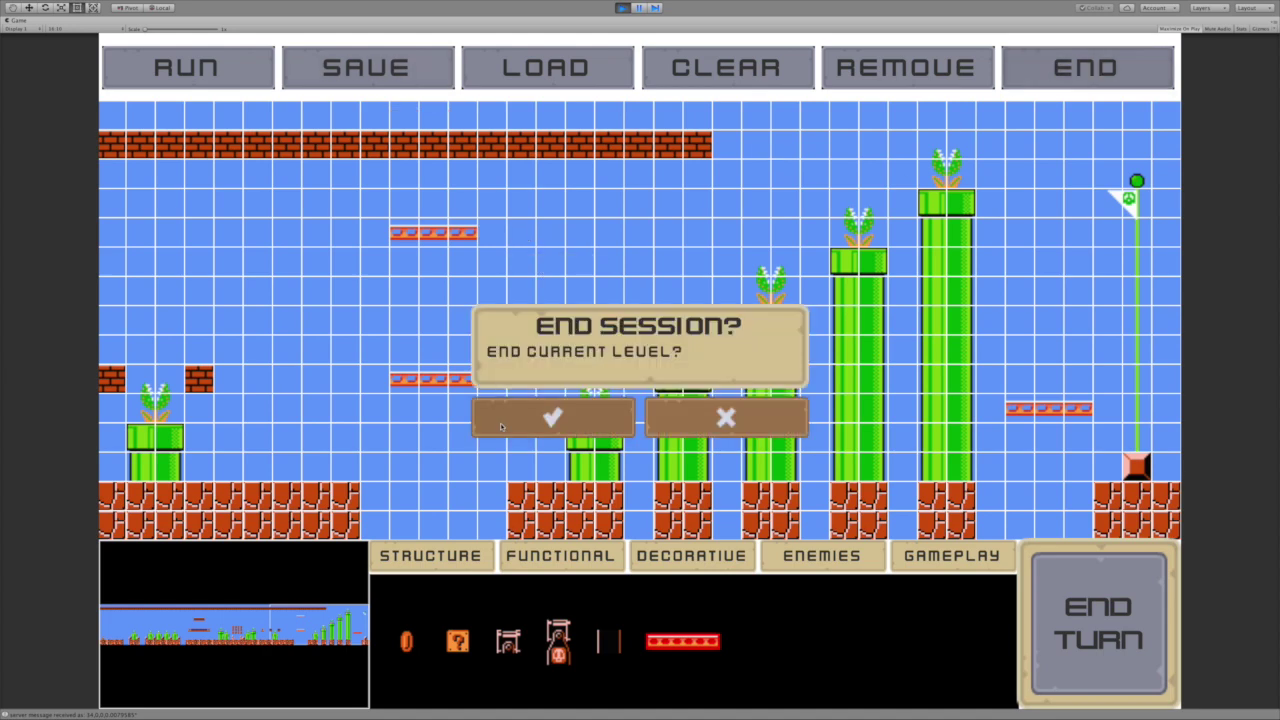
left_click(546, 408)
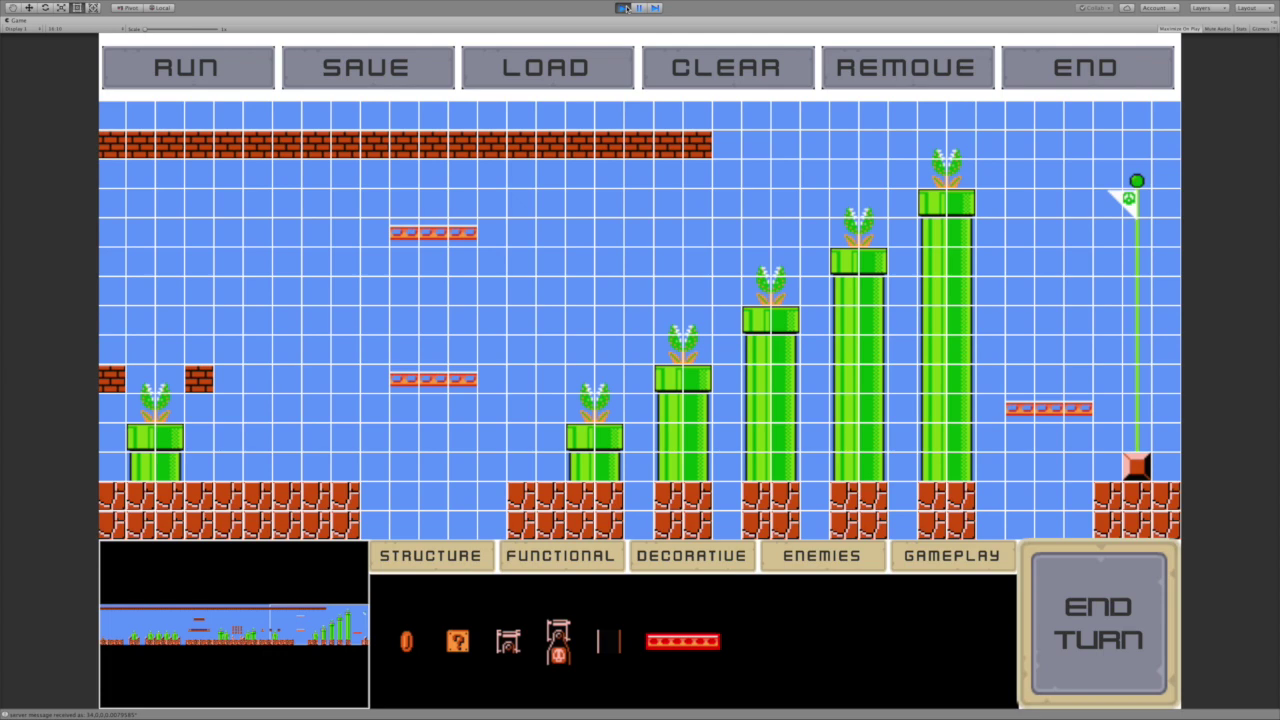
Restart Play mode, enter a participant ID, and begin round 2
left_click(624, 8)
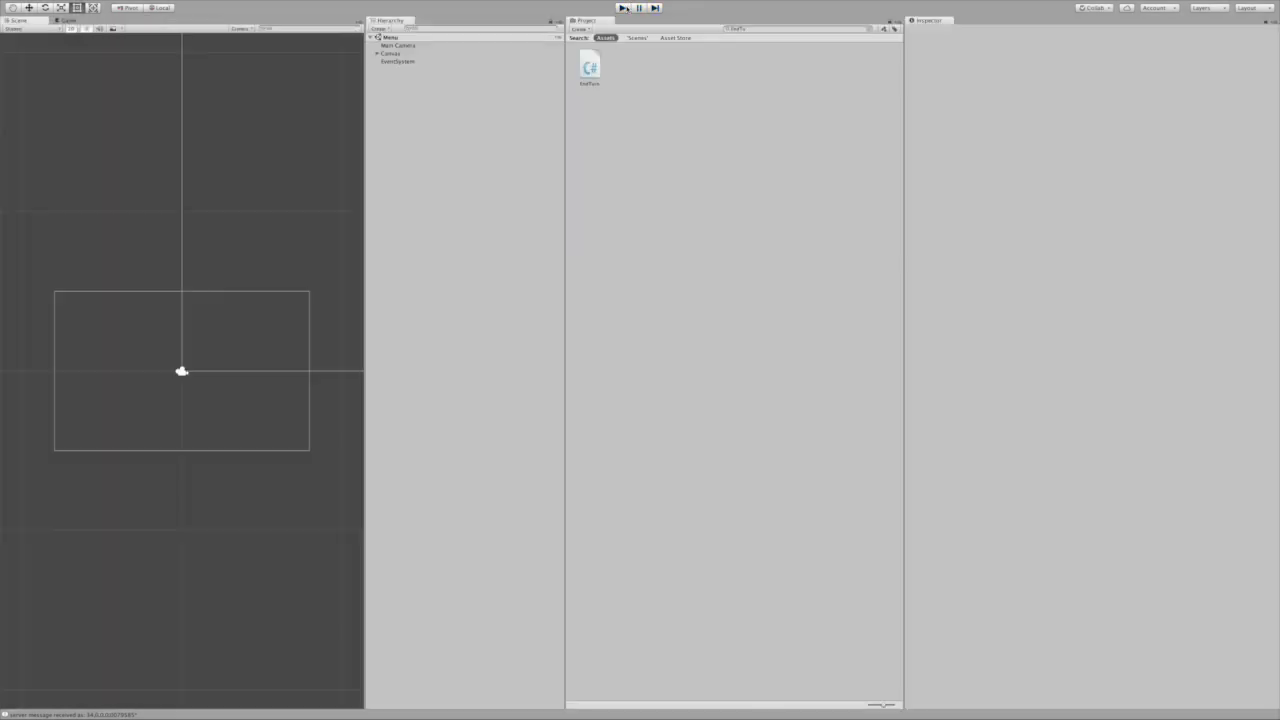
left_click(624, 8)
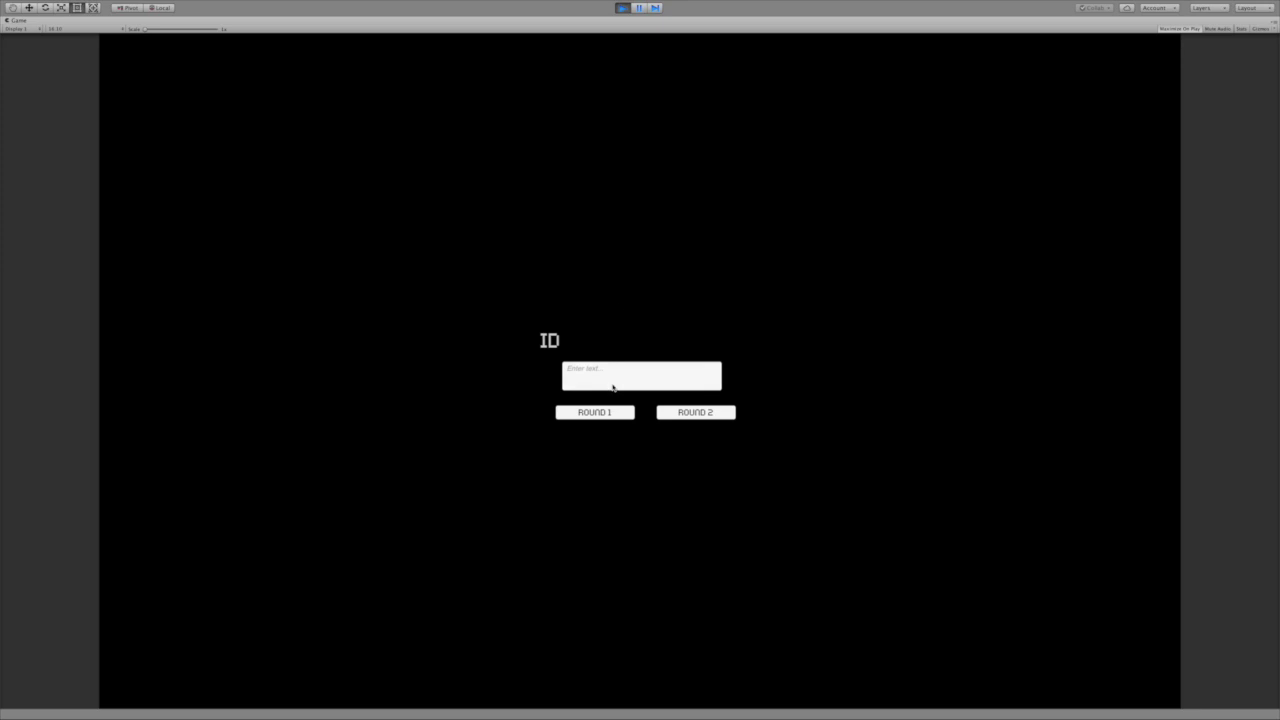
left_click(610, 385)
left_click(679, 415)
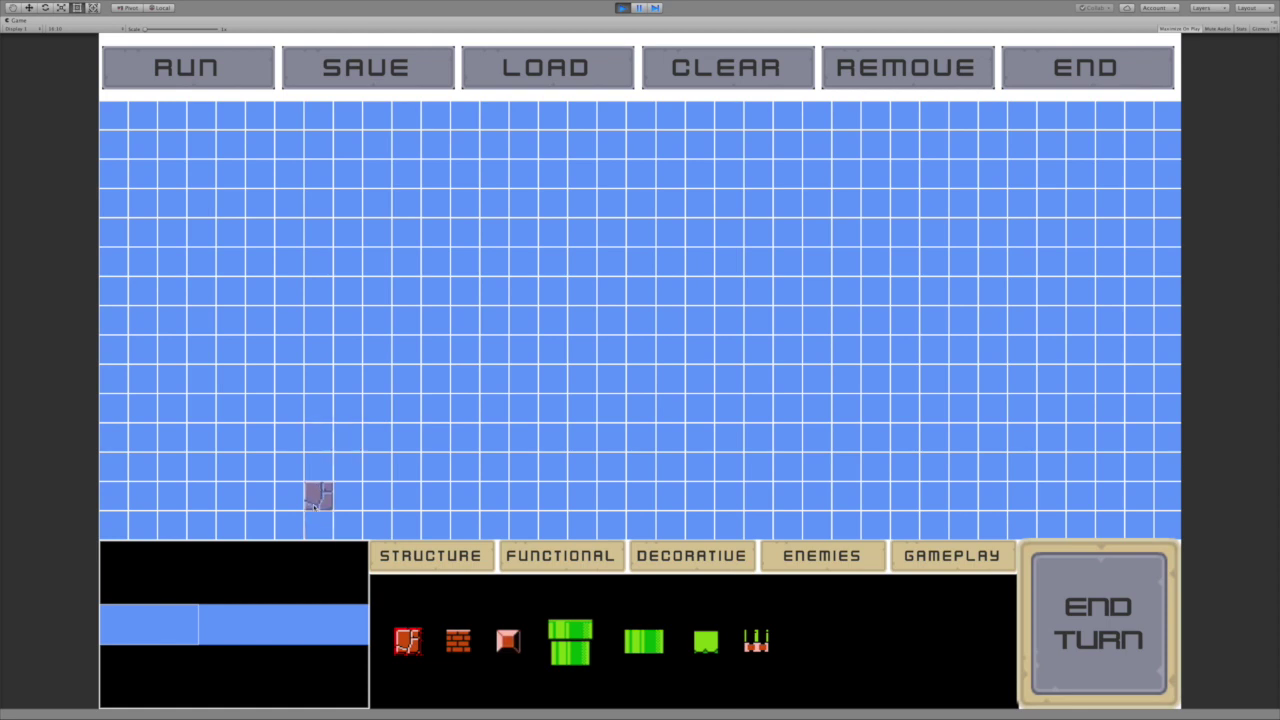
Lay stepped brick ground at the left and place a double cloud at upper left
mouse_move(316, 505)
left_mouse_down()
mouse_move(123, 511)
mouse_move(150, 525)
mouse_move(317, 530)
left_mouse_up()
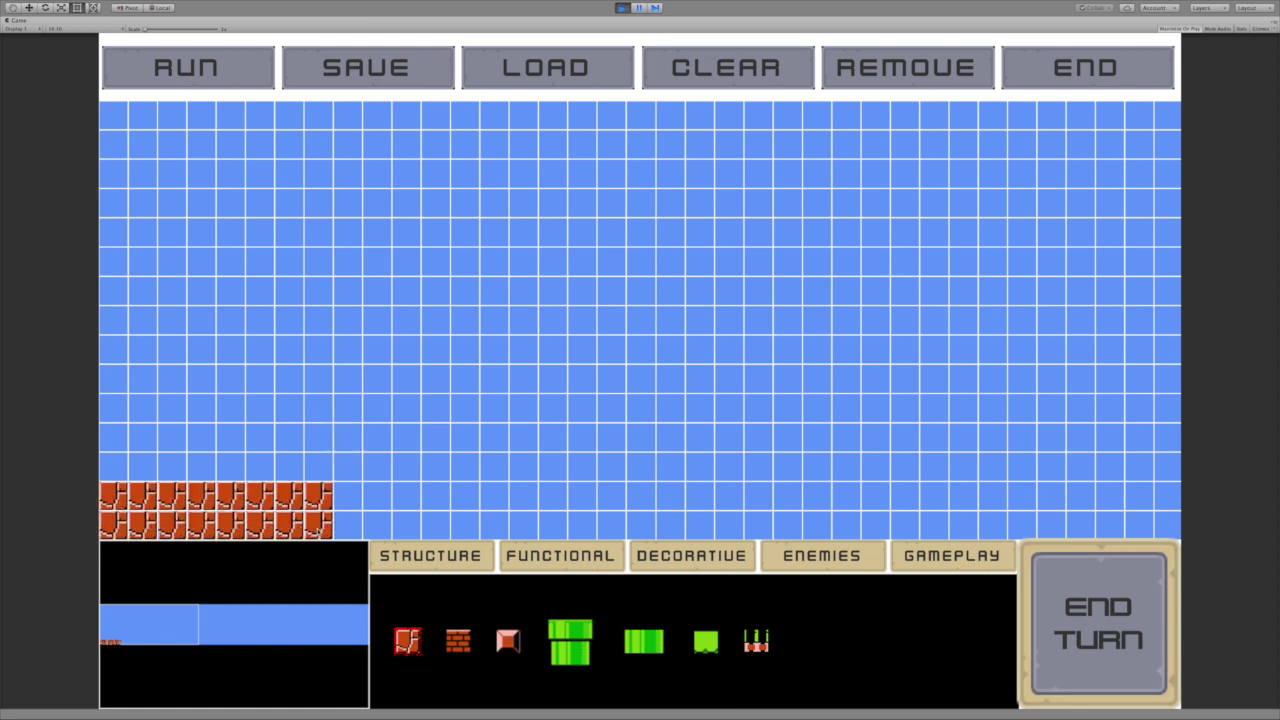
left_click(558, 566)
left_click(685, 553)
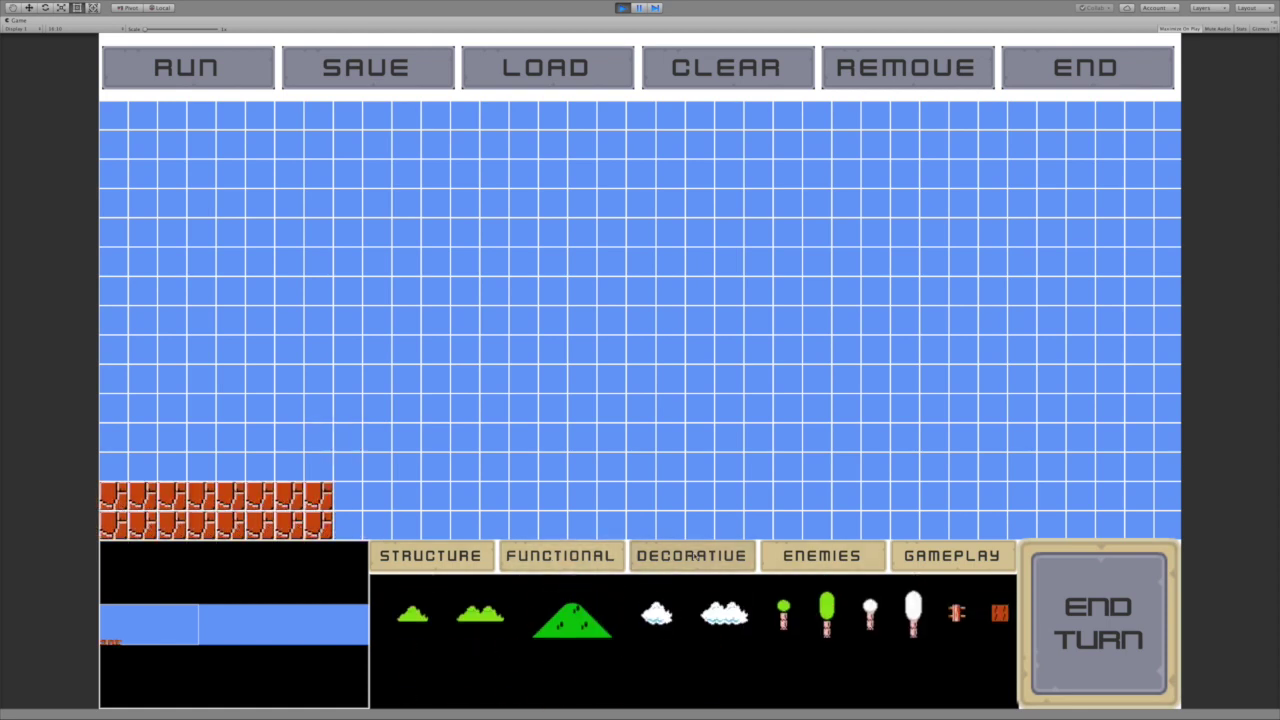
left_click(720, 645)
left_click(173, 189)
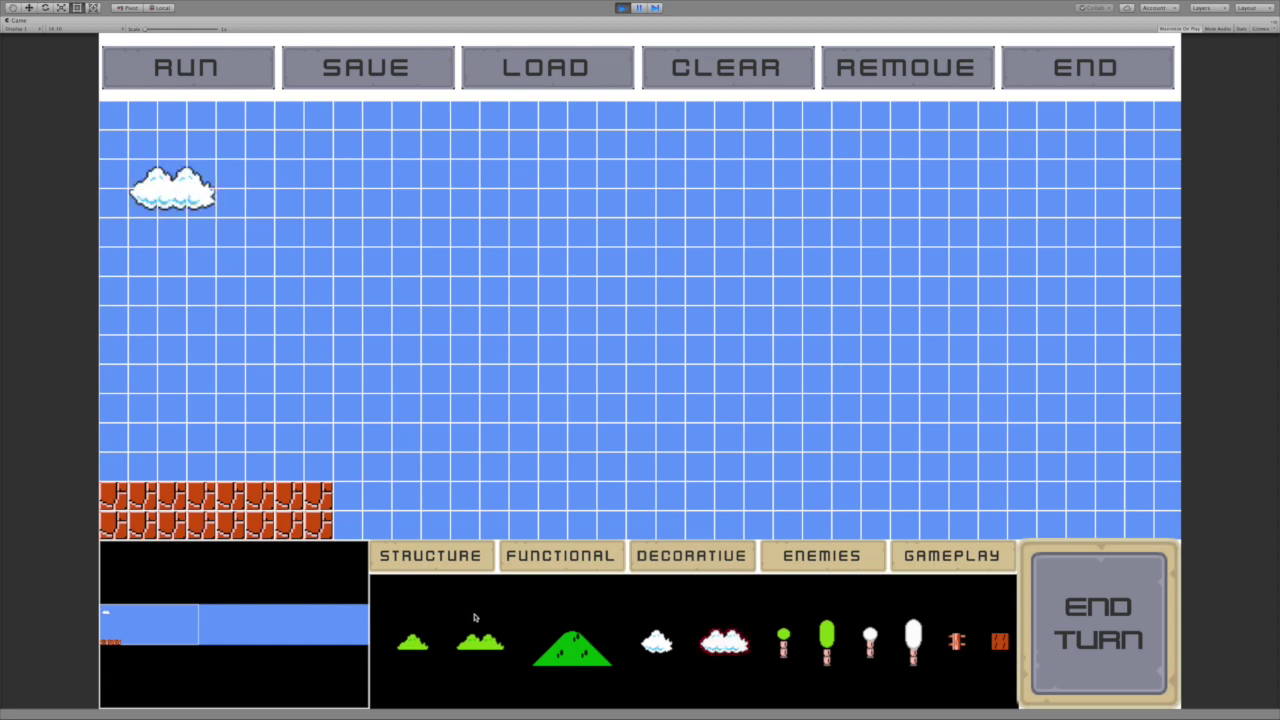
left_click(450, 557)
left_click(408, 640)
mouse_move(290, 467)
left_mouse_down()
mouse_move(105, 468)
mouse_move(117, 443)
mouse_move(290, 446)
mouse_move(290, 413)
mouse_move(113, 409)
left_mouse_up()
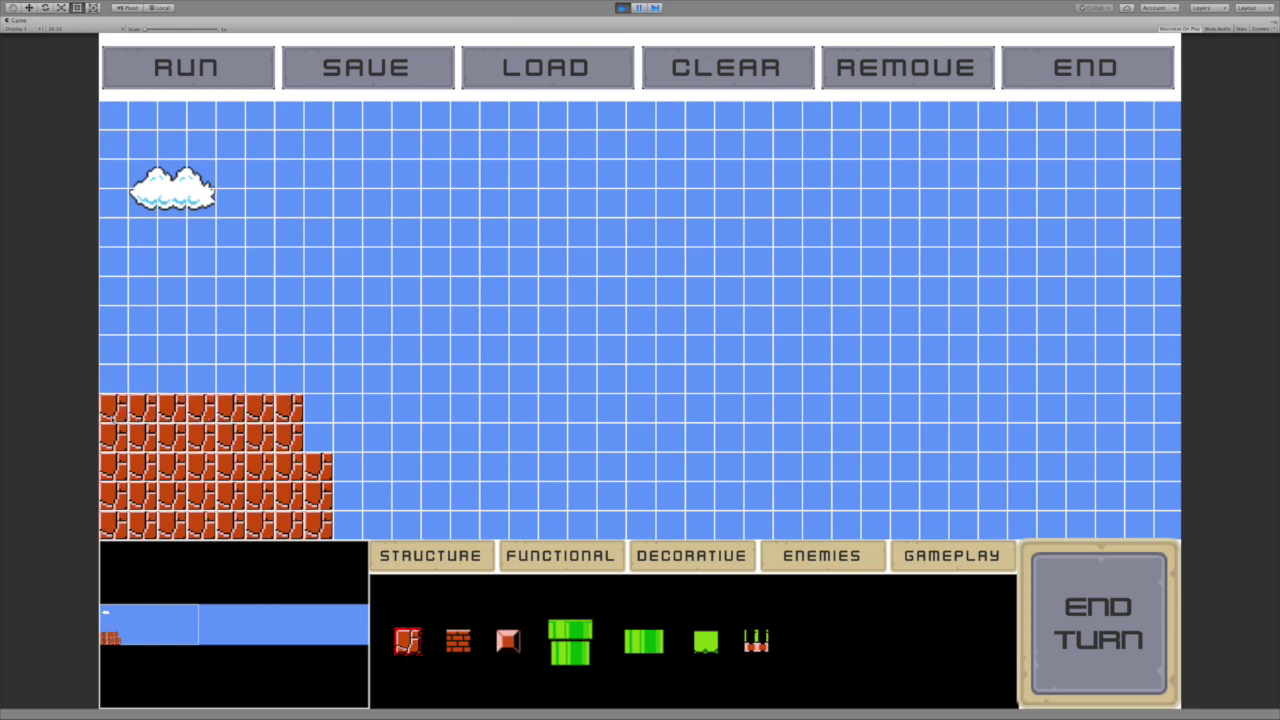
Add a small cloud below the first and a second double cloud near the top
left_click(522, 567)
left_click(668, 558)
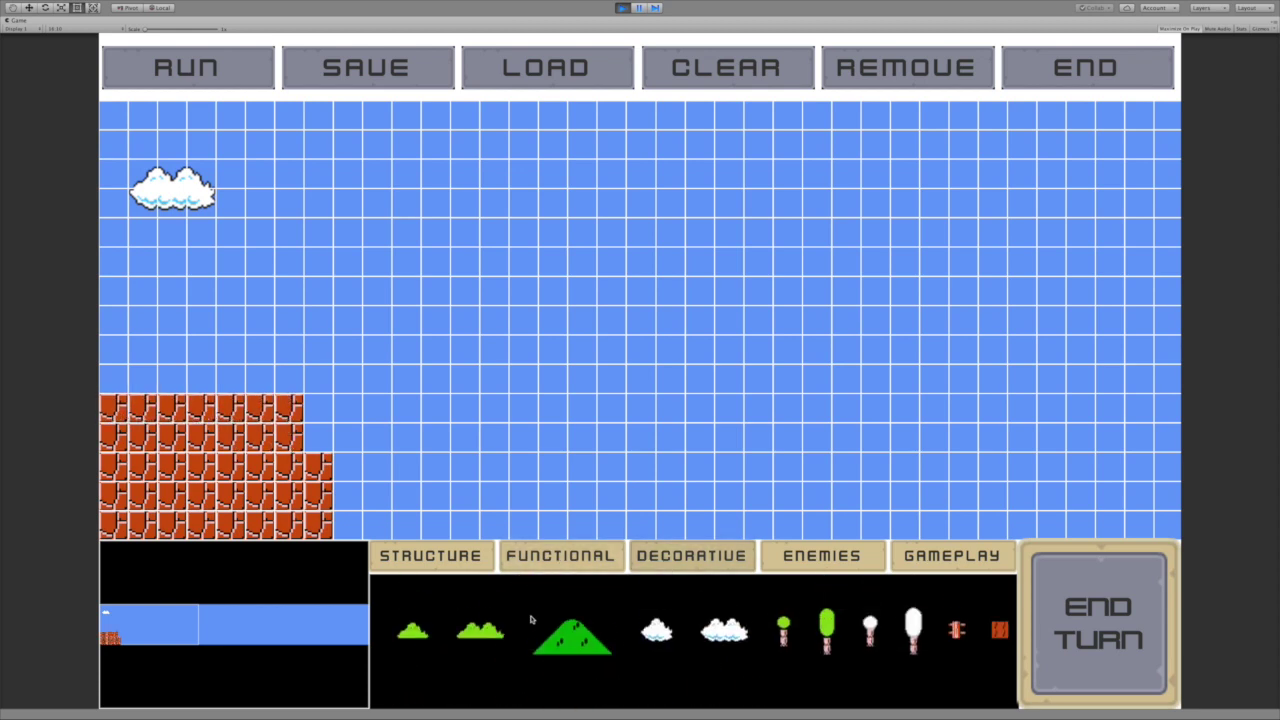
left_click(657, 641)
left_click(304, 278)
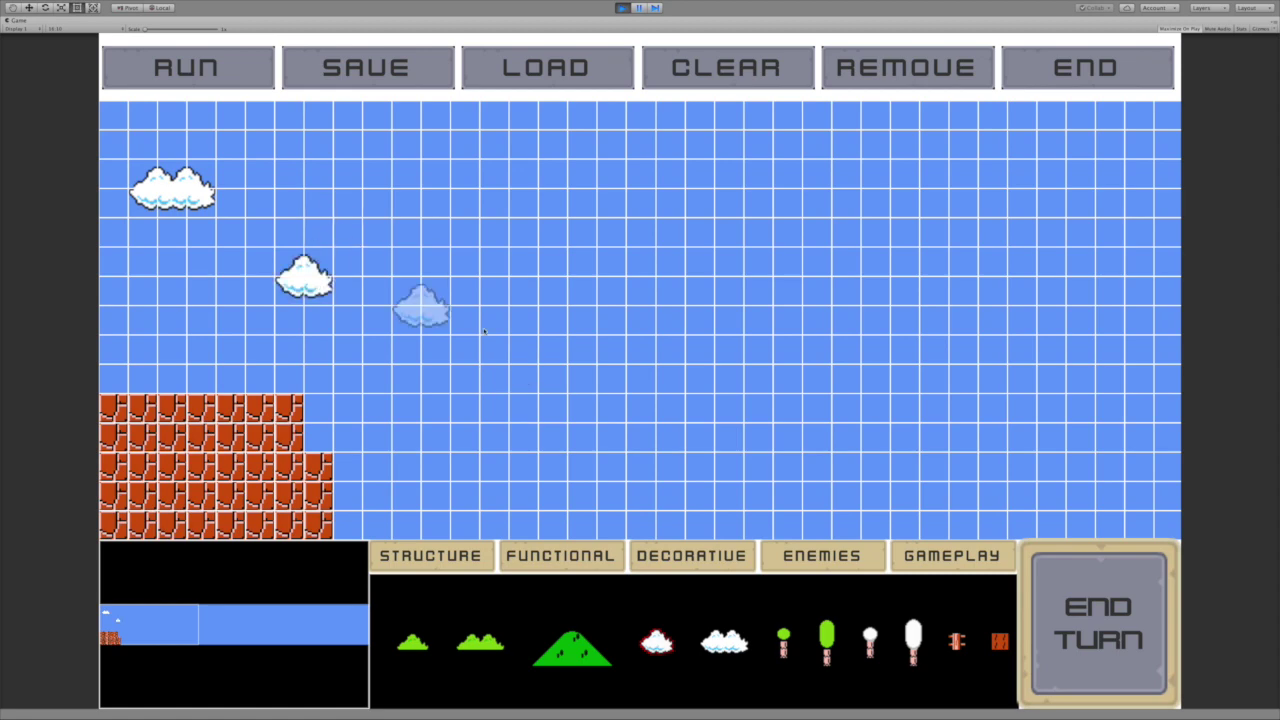
left_click(740, 643)
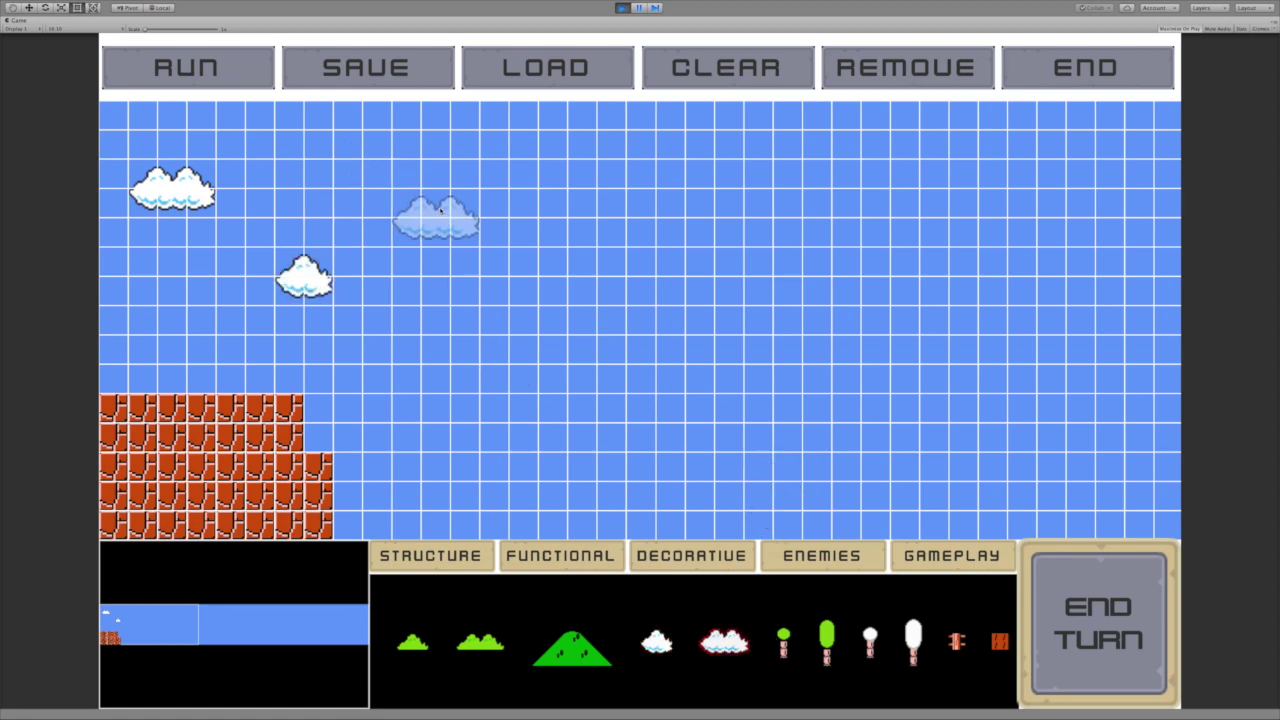
left_click(436, 217)
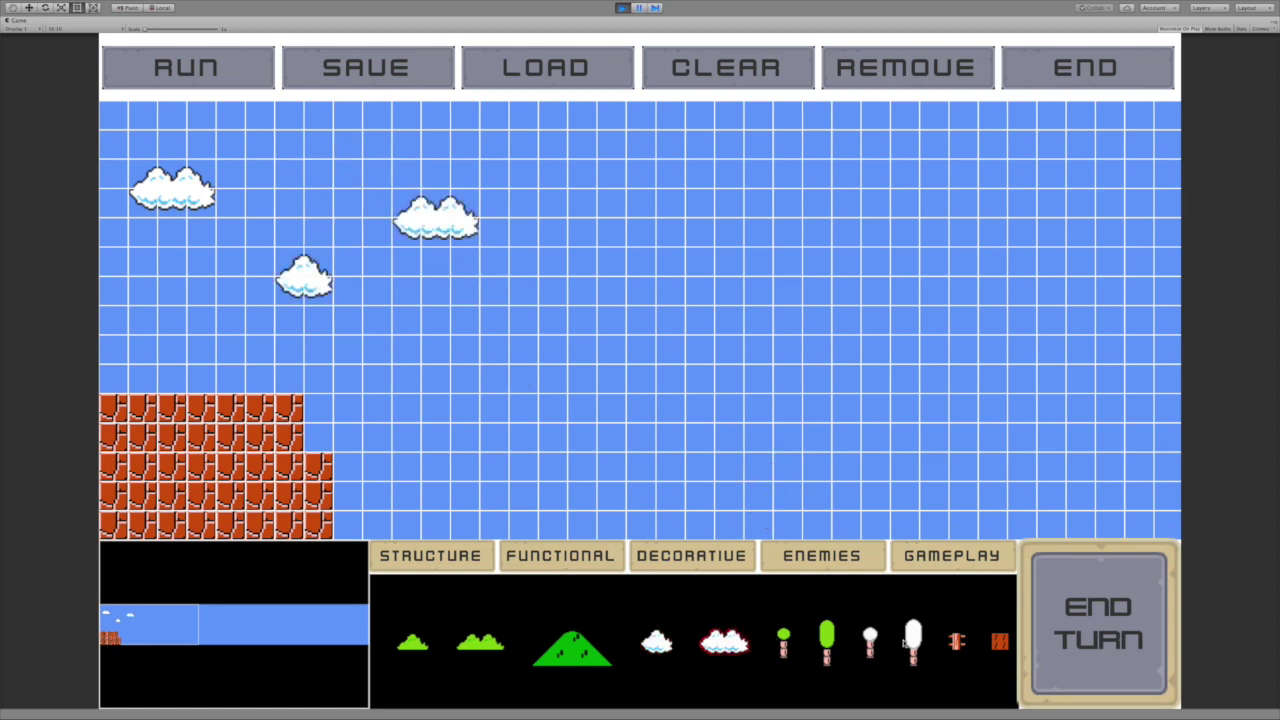
Plant a tall white tree at the hill's edge and a fence on top
left_click(910, 642)
left_click(318, 408)
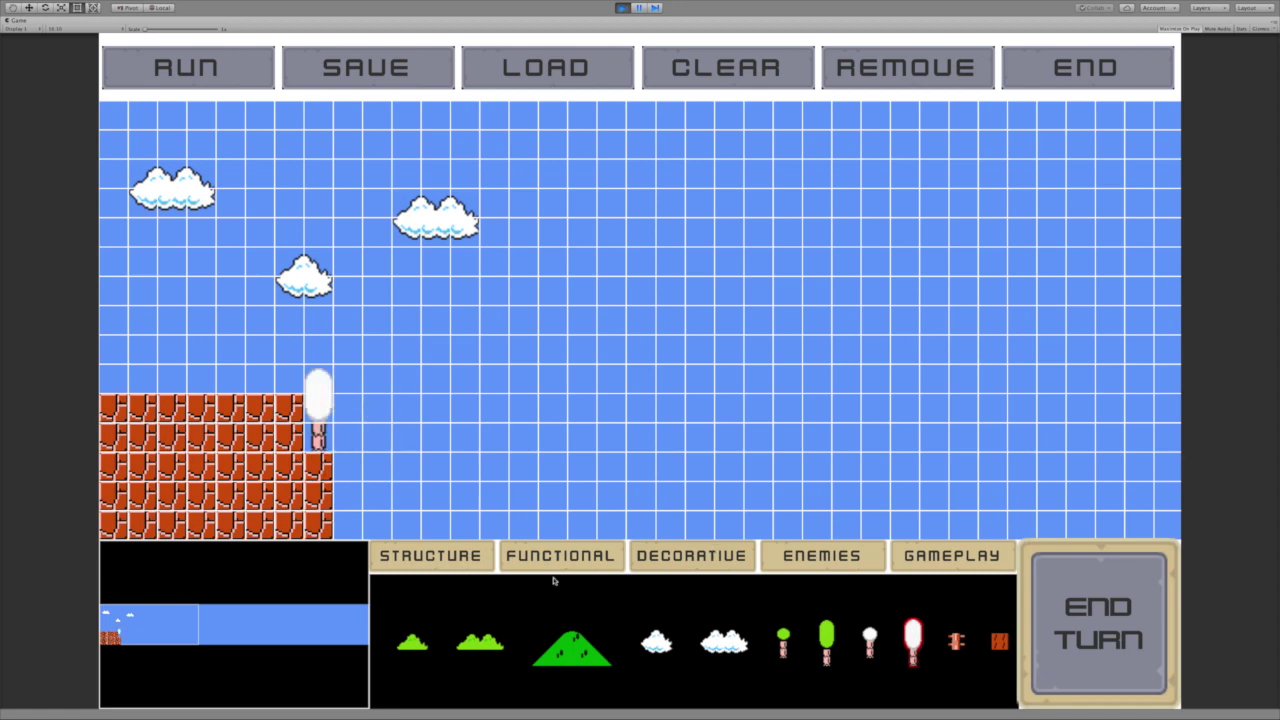
scroll(936, 641, "down", 2)
left_click(841, 641)
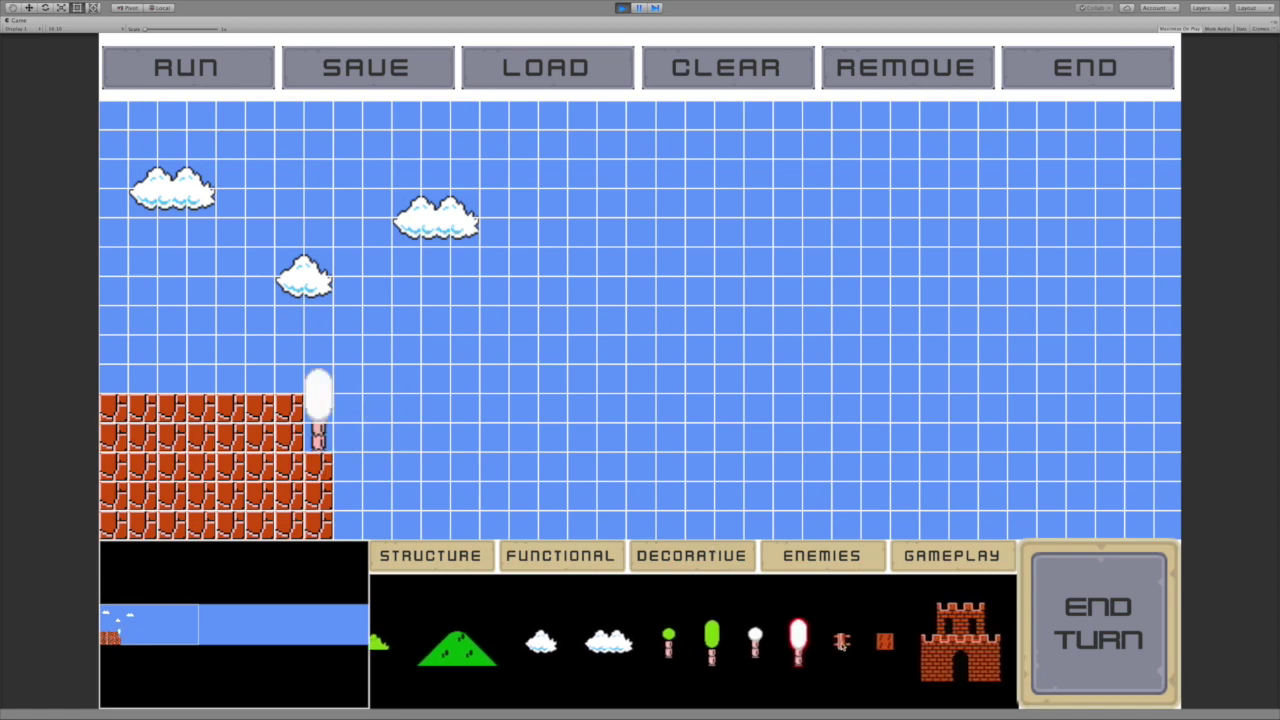
left_click(289, 378)
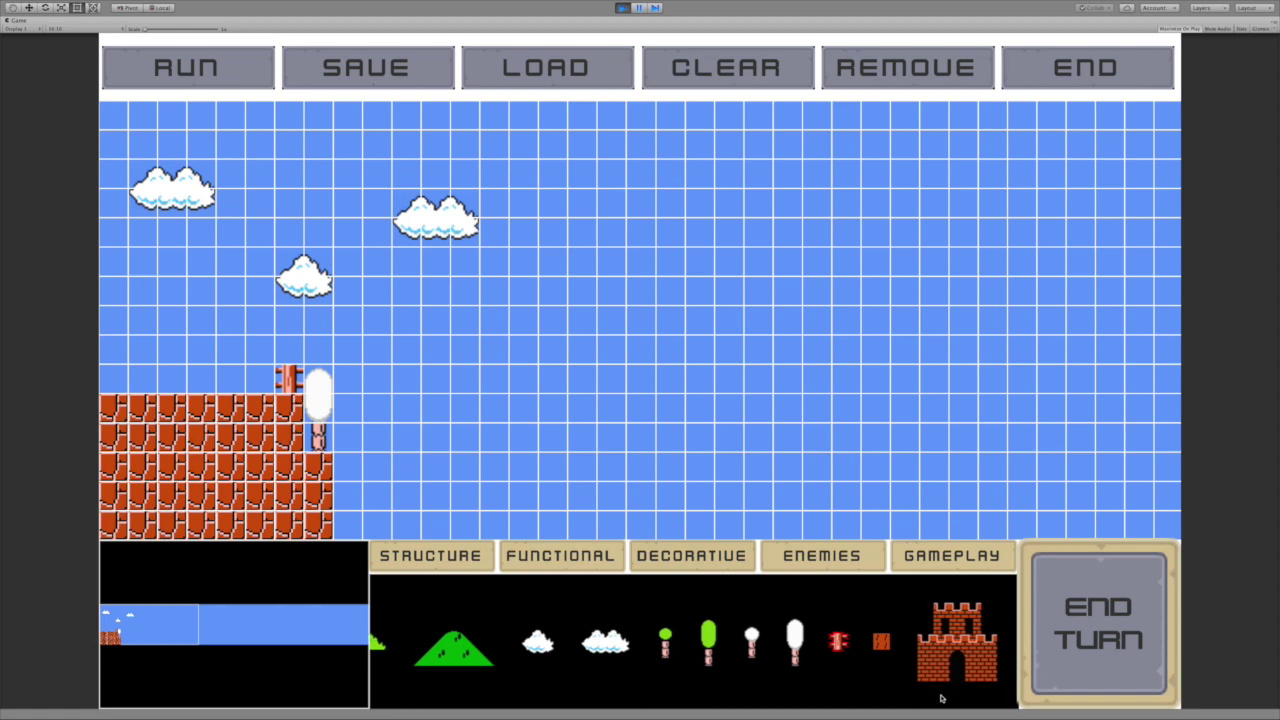
Place the castle on the brick hill, moving it higher at the upper left
scroll(909, 655, "down", 2)
left_click(908, 655)
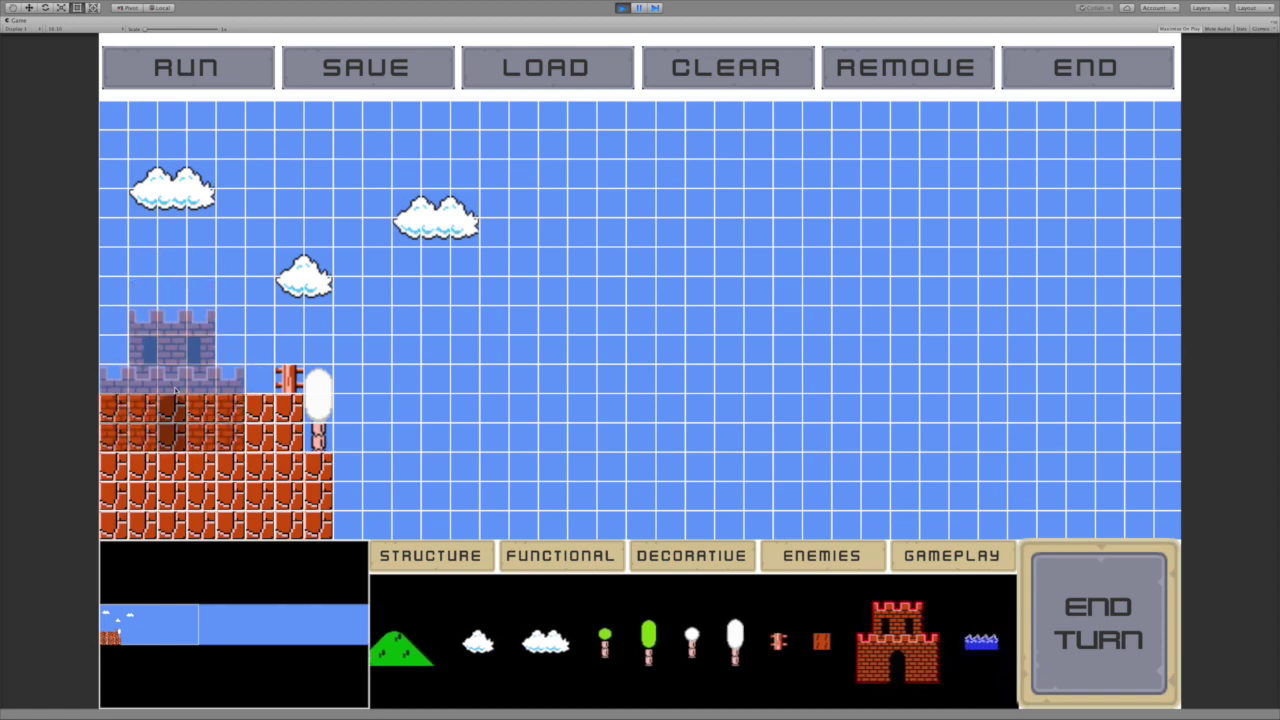
left_click(175, 358)
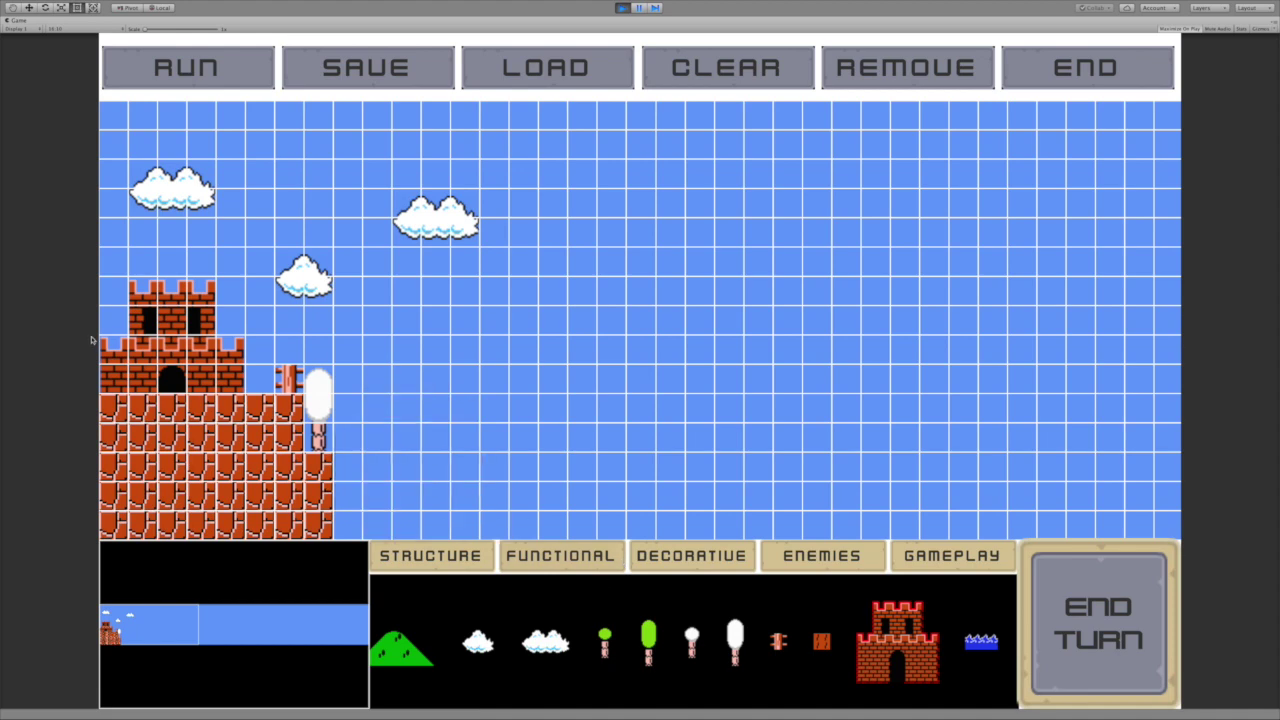
right_click(139, 343)
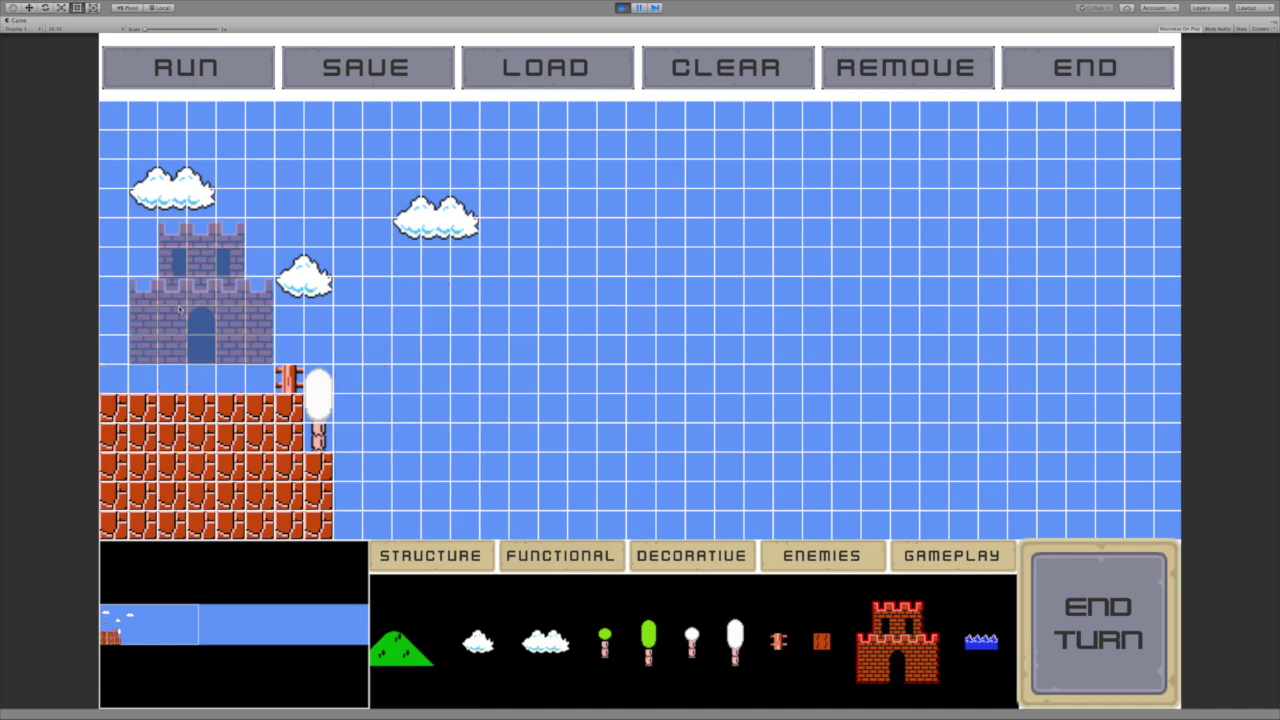
left_click(171, 297)
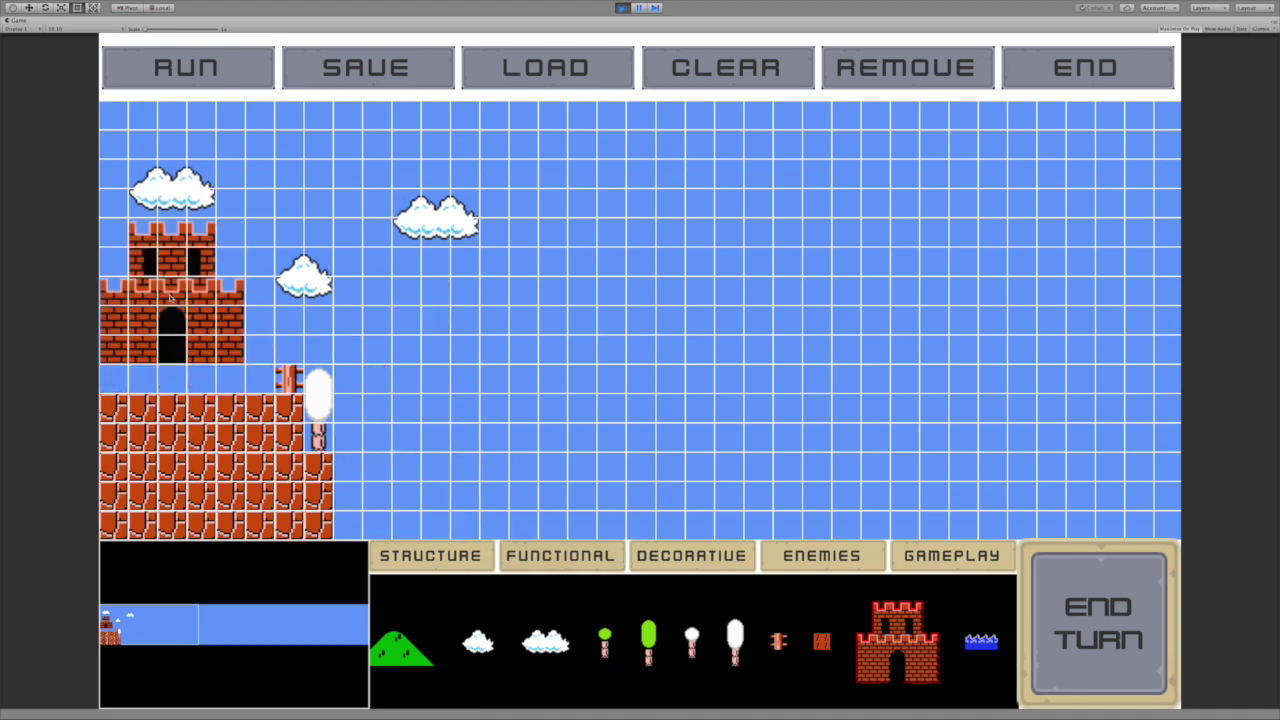
left_click(431, 558)
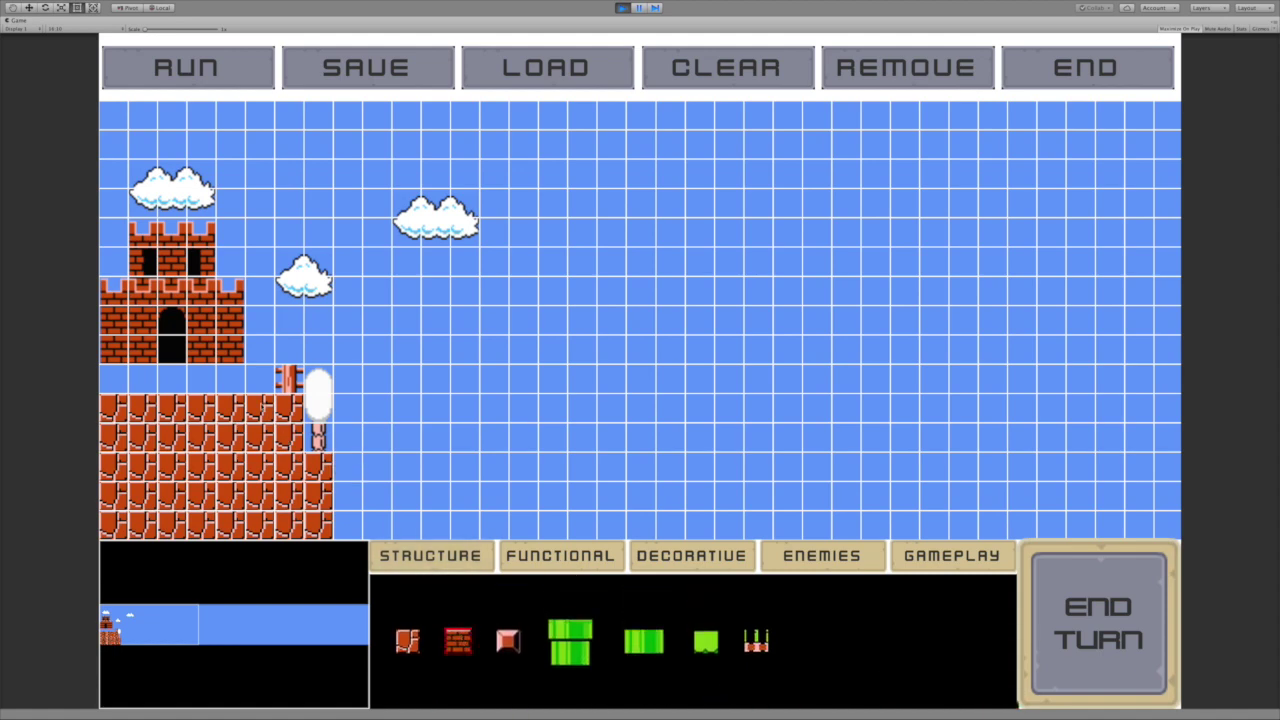
Fill bricks beneath the castle and place Mario in its doorway
left_click_drag(250, 380, 106, 388)
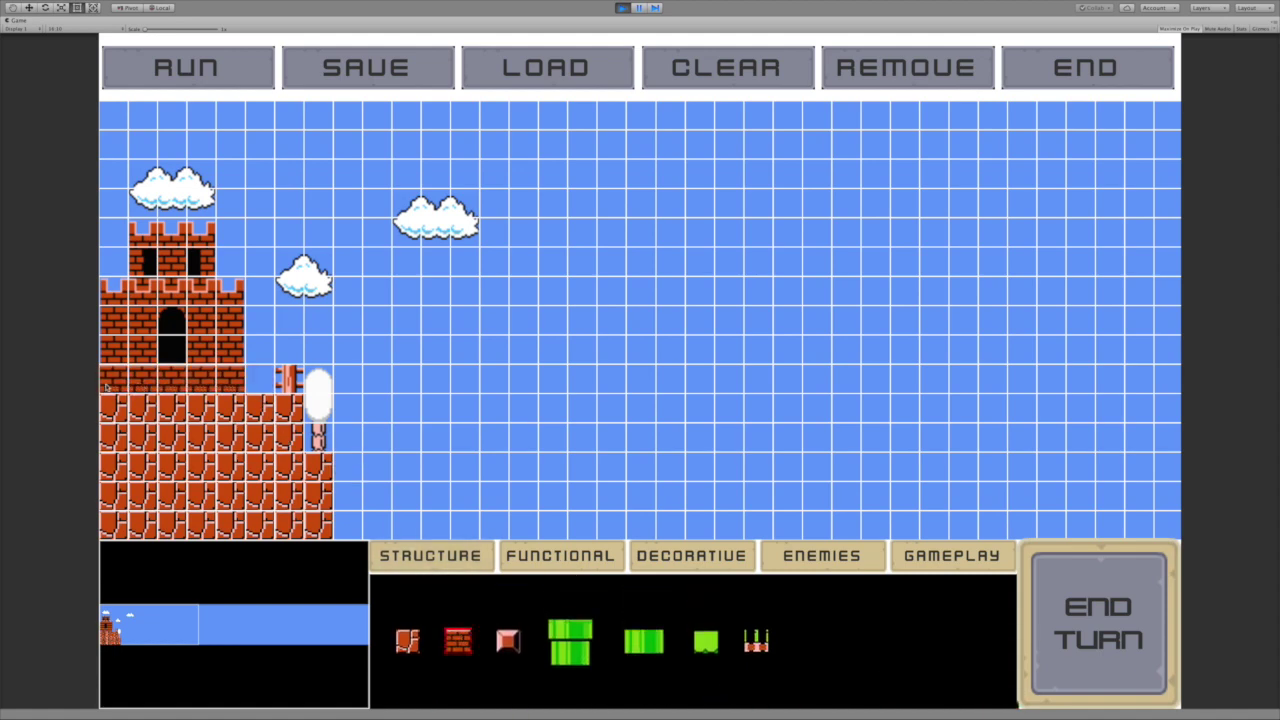
left_click(964, 563)
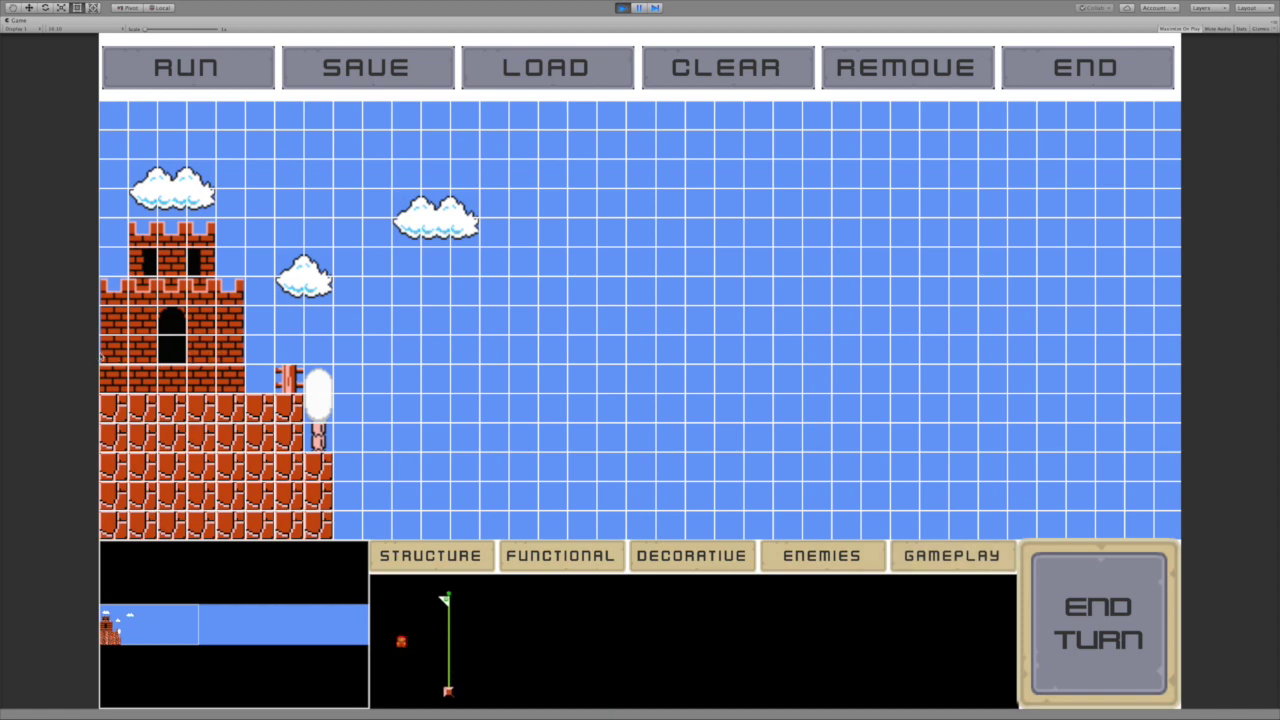
left_click(172, 349)
left_click(404, 563)
left_click(408, 648)
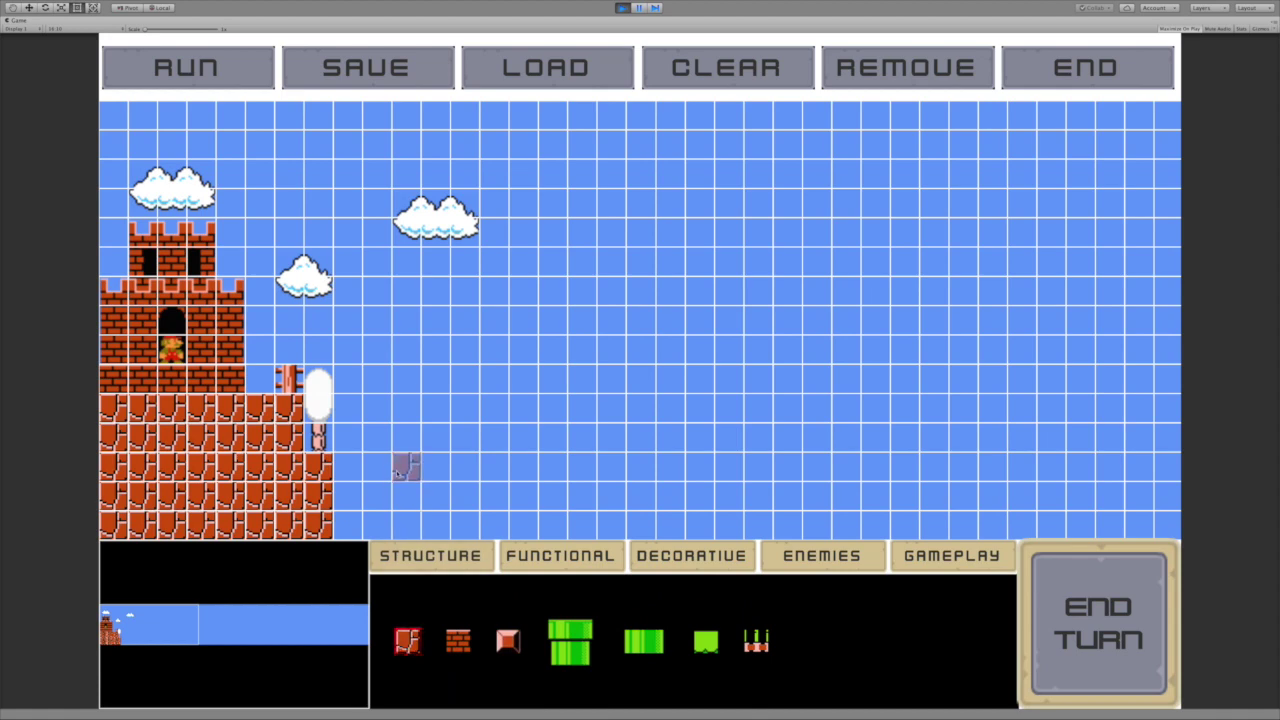
Add a second fence piece beside the castle's fence
left_click(560, 556)
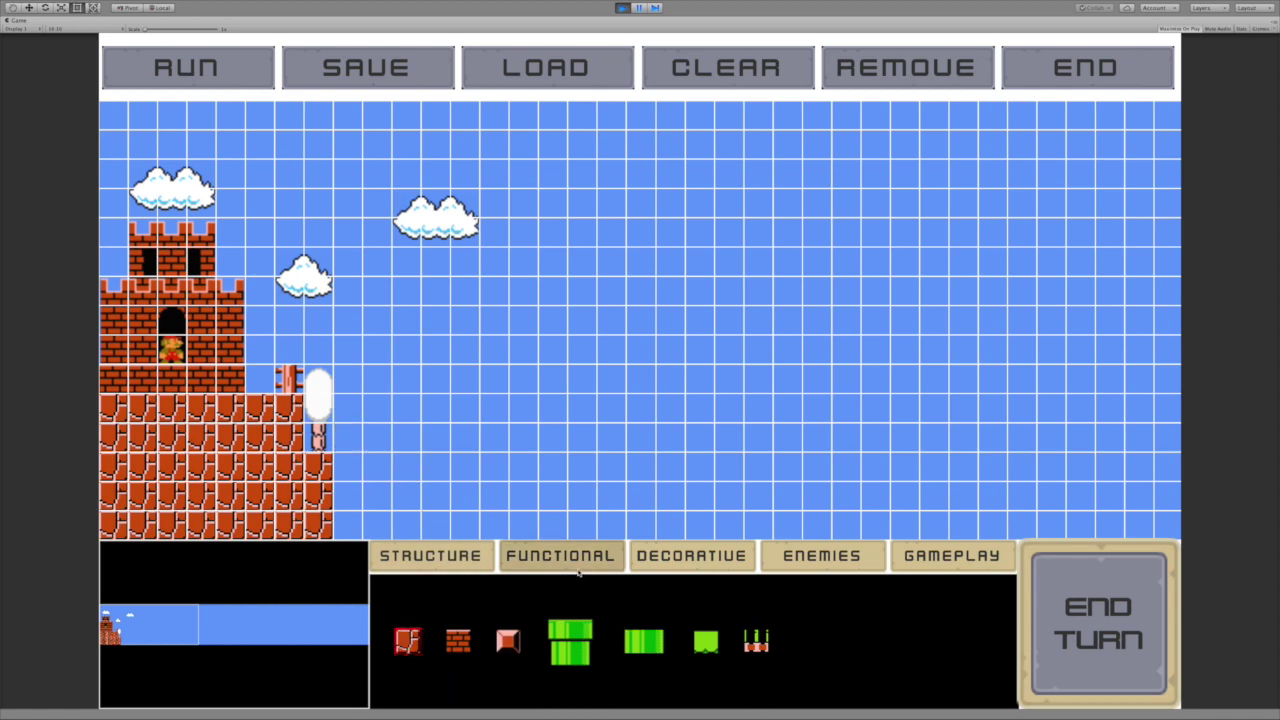
left_click(690, 556)
scroll(680, 652, "right", 3)
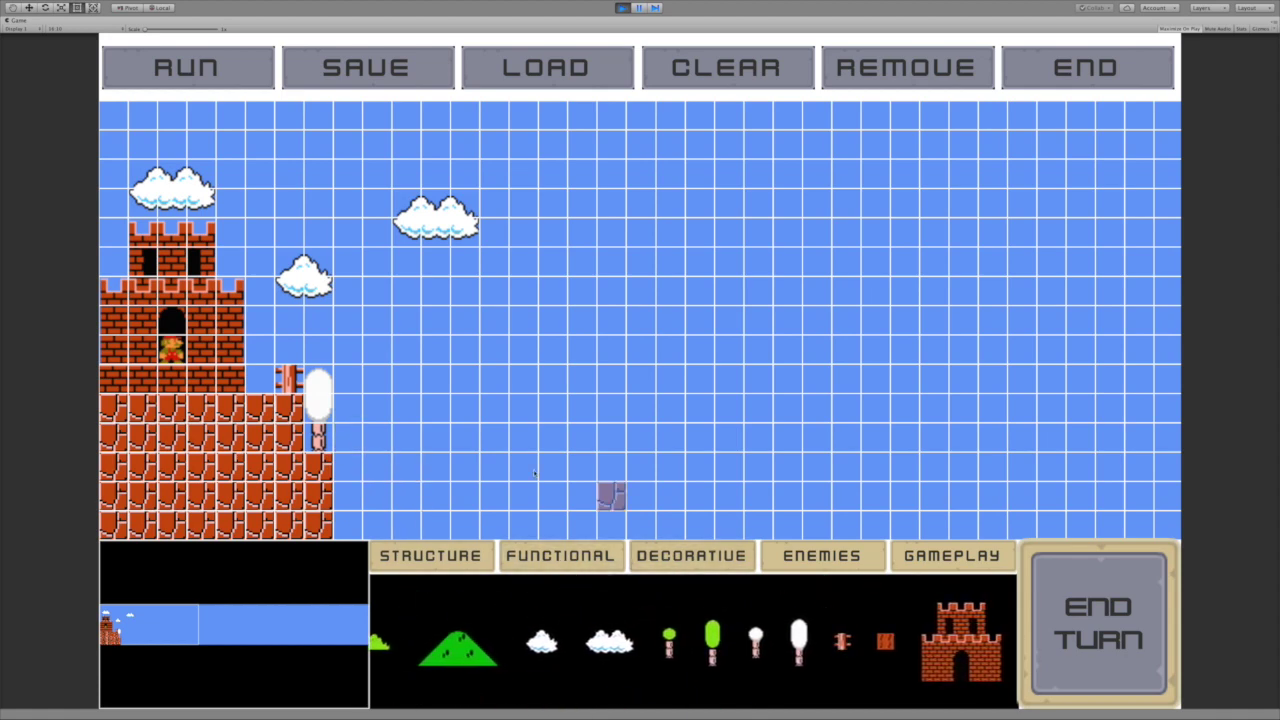
left_click(842, 641)
left_click(260, 379)
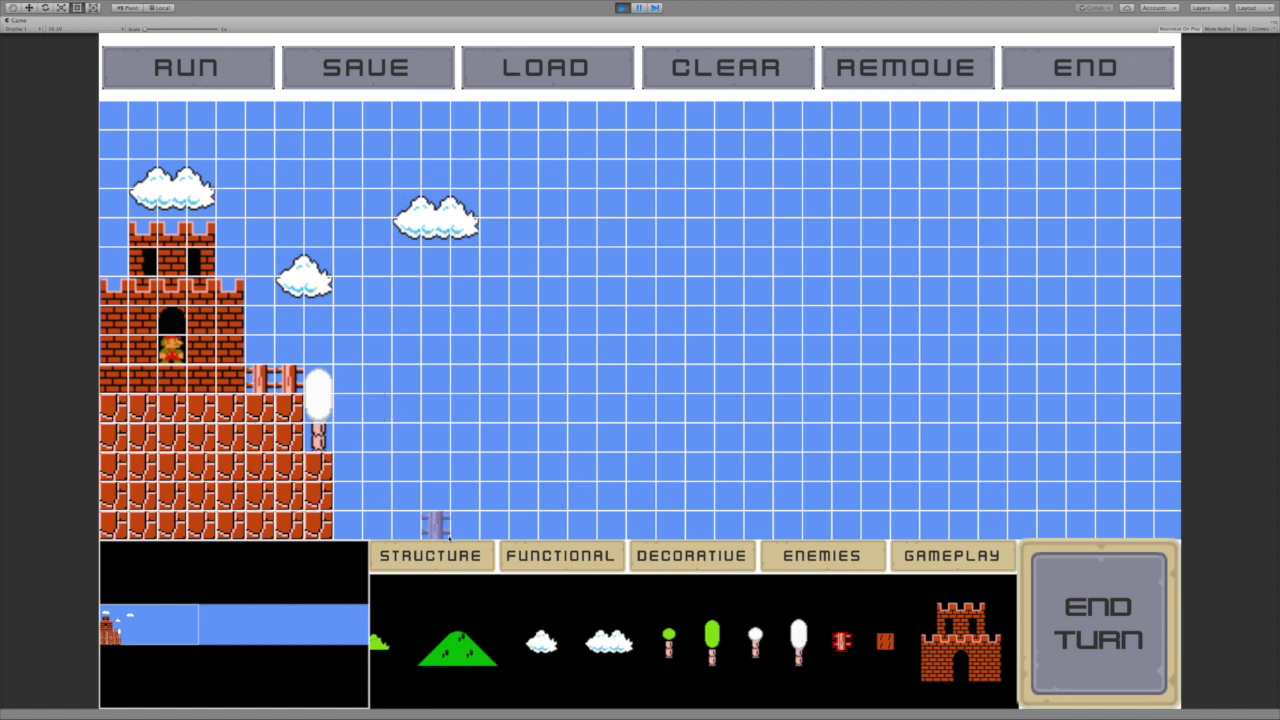
Build a three-brick column and small brick platform right of the starting ground
left_click(464, 561)
left_click(407, 640)
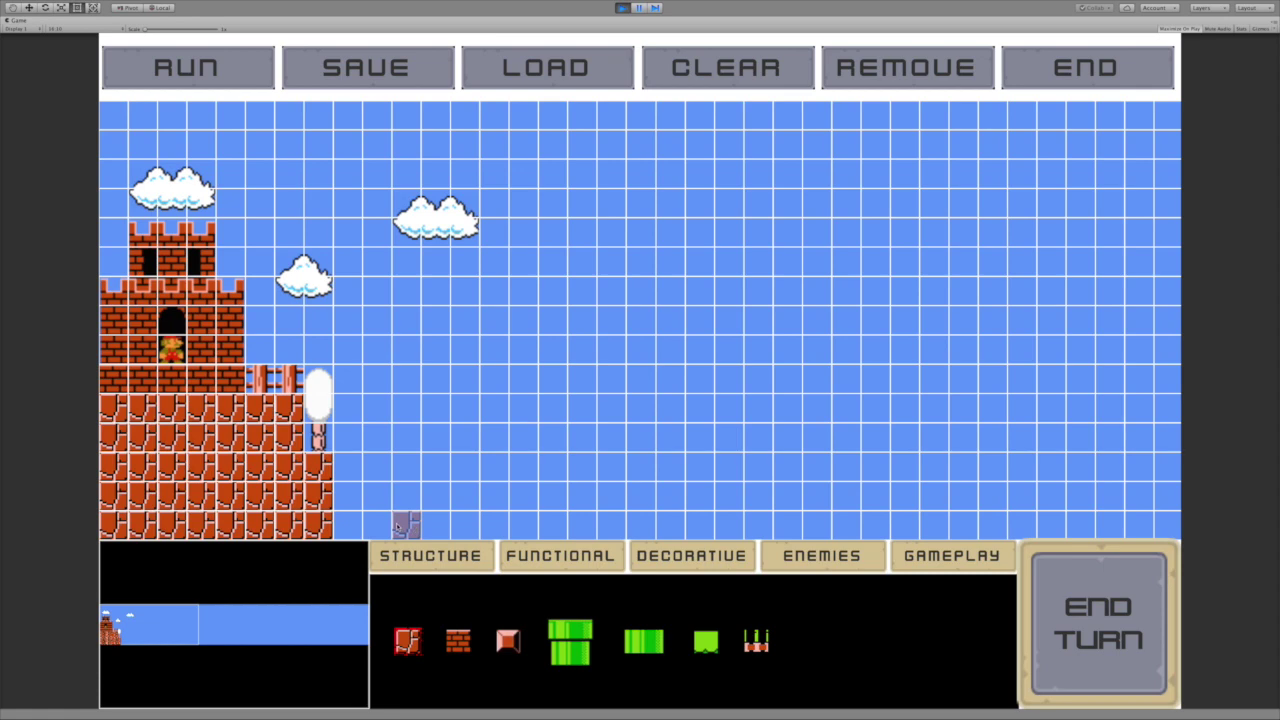
left_click(406, 524)
left_click(406, 495)
left_click(406, 467)
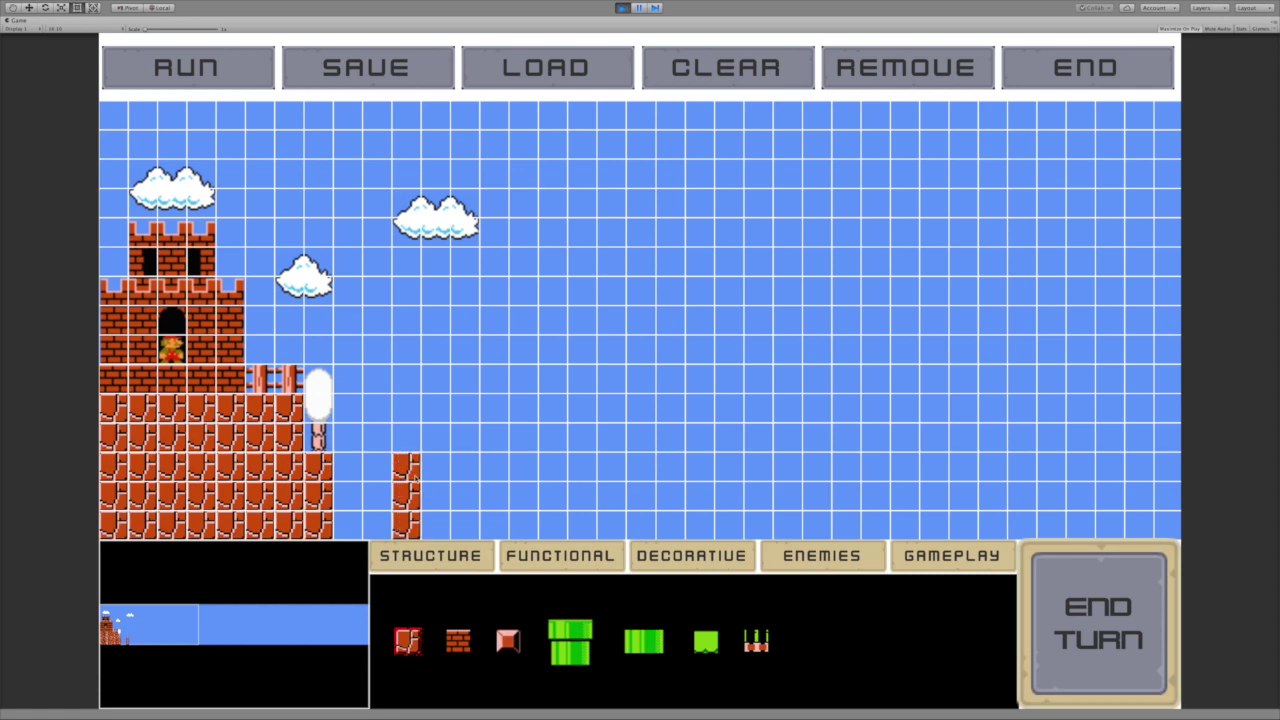
left_click(435, 467)
mouse_move(437, 477)
left_mouse_down()
mouse_move(495, 467)
mouse_move(483, 521)
mouse_move(426, 504)
mouse_move(483, 498)
left_mouse_up()
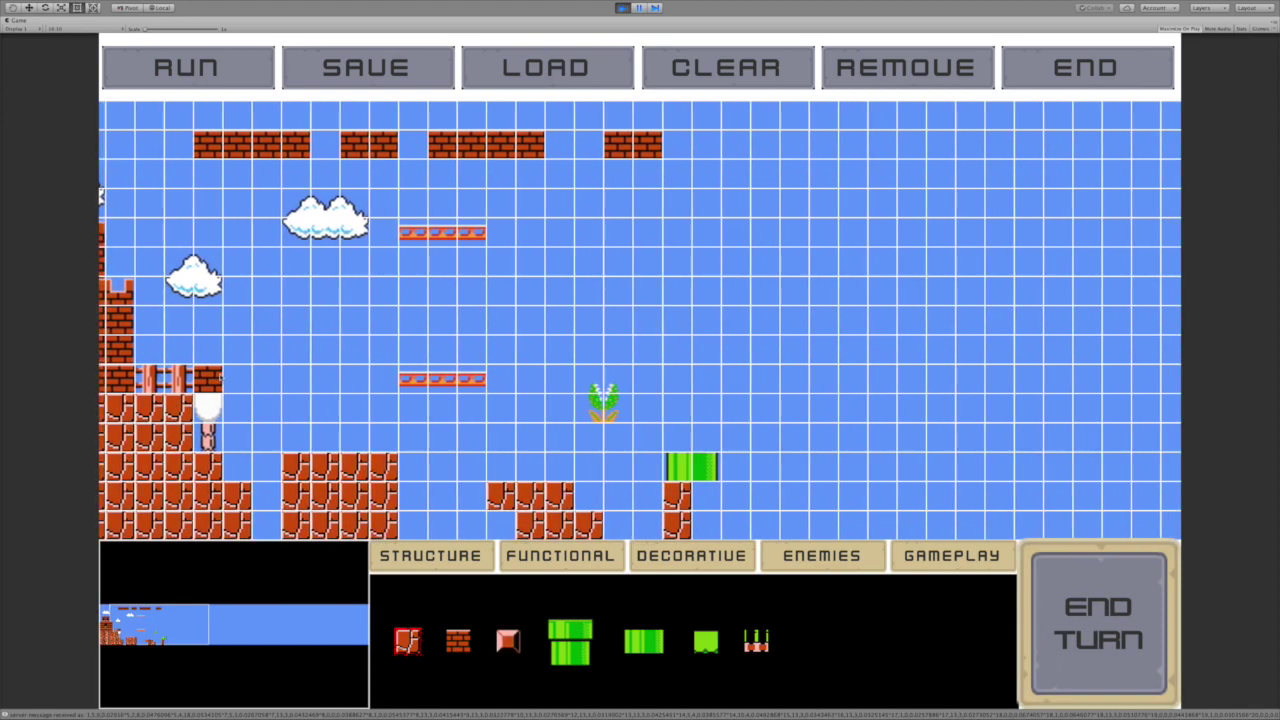
Erase the overhead bricks and floating platforms, then fill out the middle brick platform
mouse_move(229, 118)
left_mouse_down()
mouse_move(706, 144)
mouse_move(604, 258)
mouse_move(589, 466)
mouse_move(493, 415)
mouse_move(501, 231)
left_mouse_up()
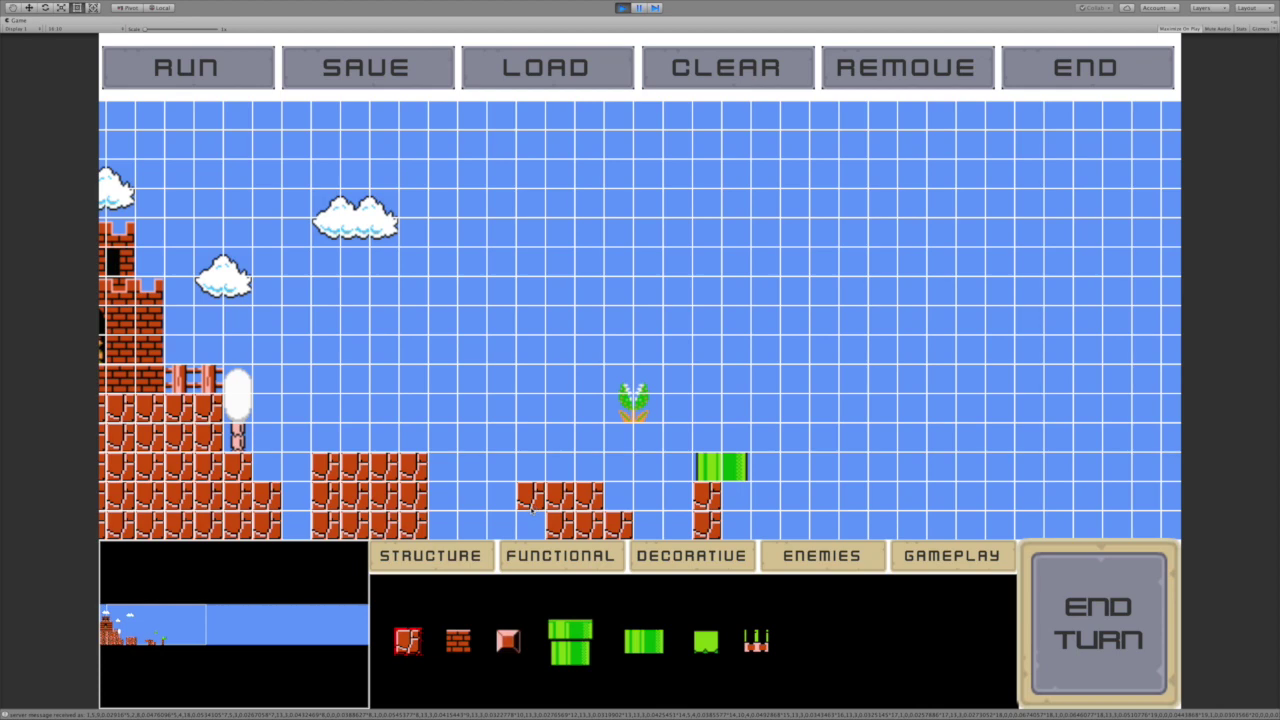
mouse_move(530, 508)
left_mouse_down()
mouse_move(503, 495)
mouse_move(510, 522)
left_mouse_up()
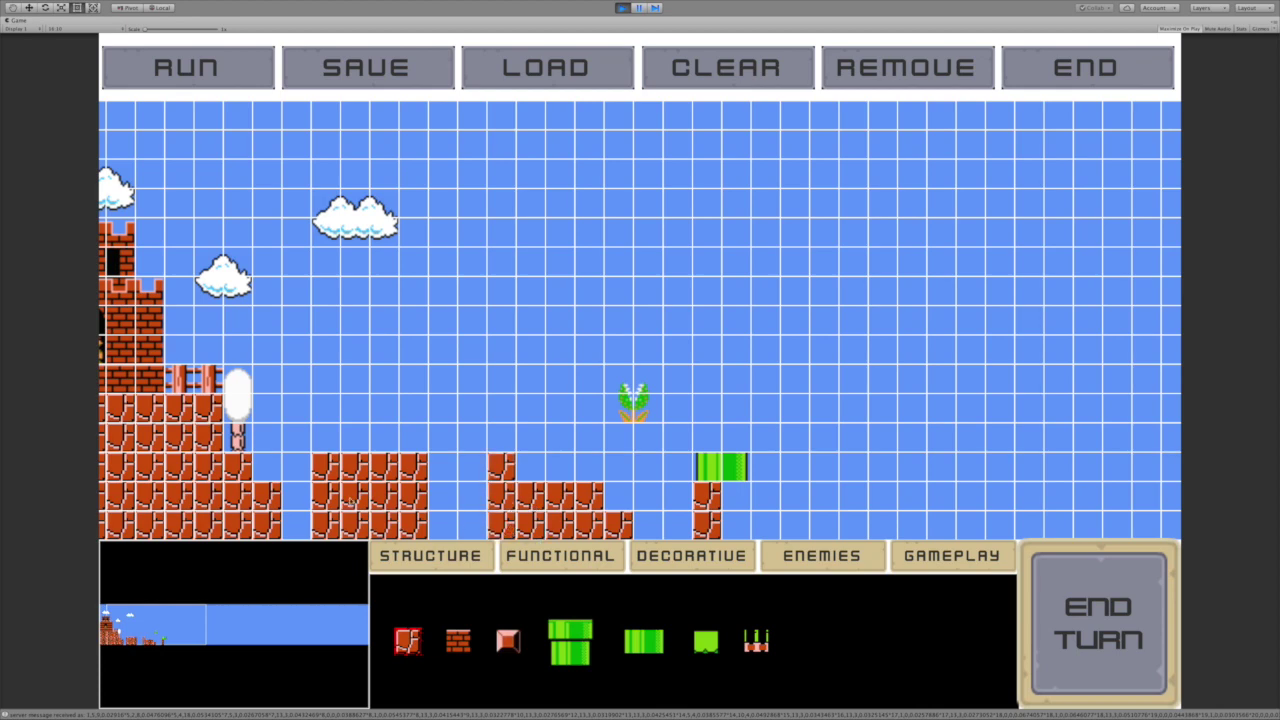
mouse_move(502, 475)
left_mouse_down()
mouse_move(611, 476)
mouse_move(617, 510)
left_mouse_up()
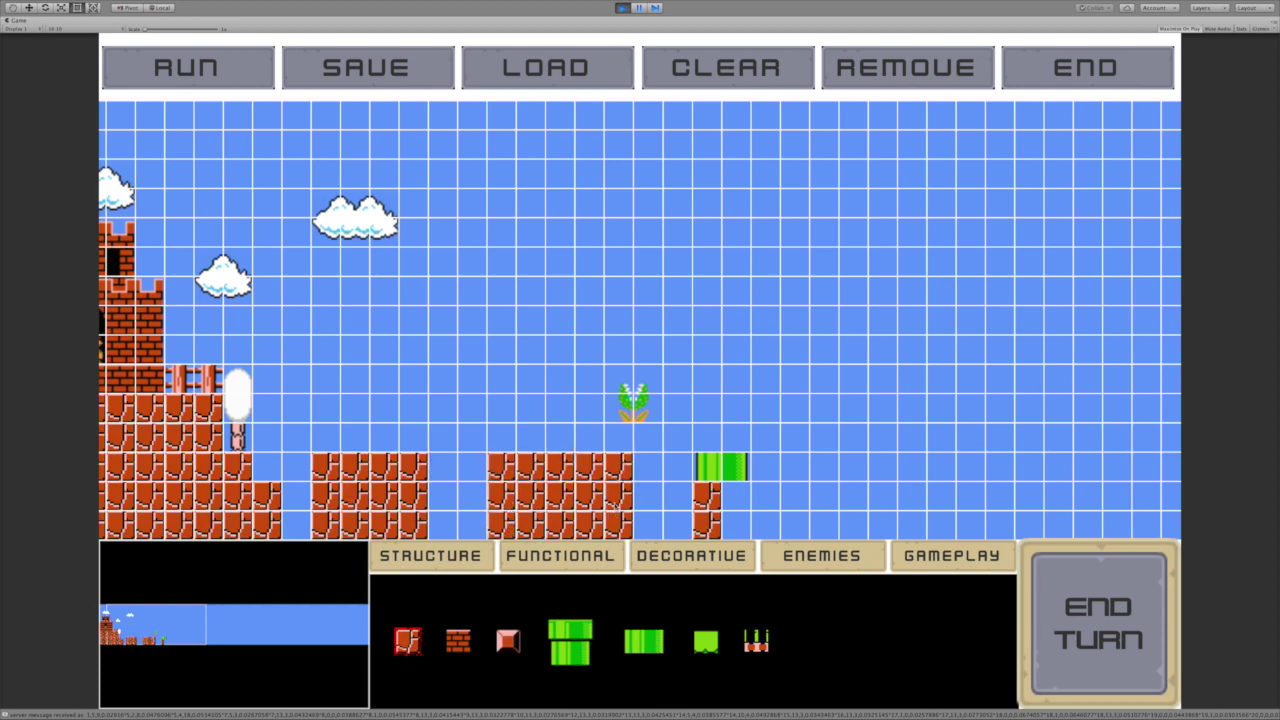
Replace the short pipe with a tall brick tower rising from the column
left_click(722, 467)
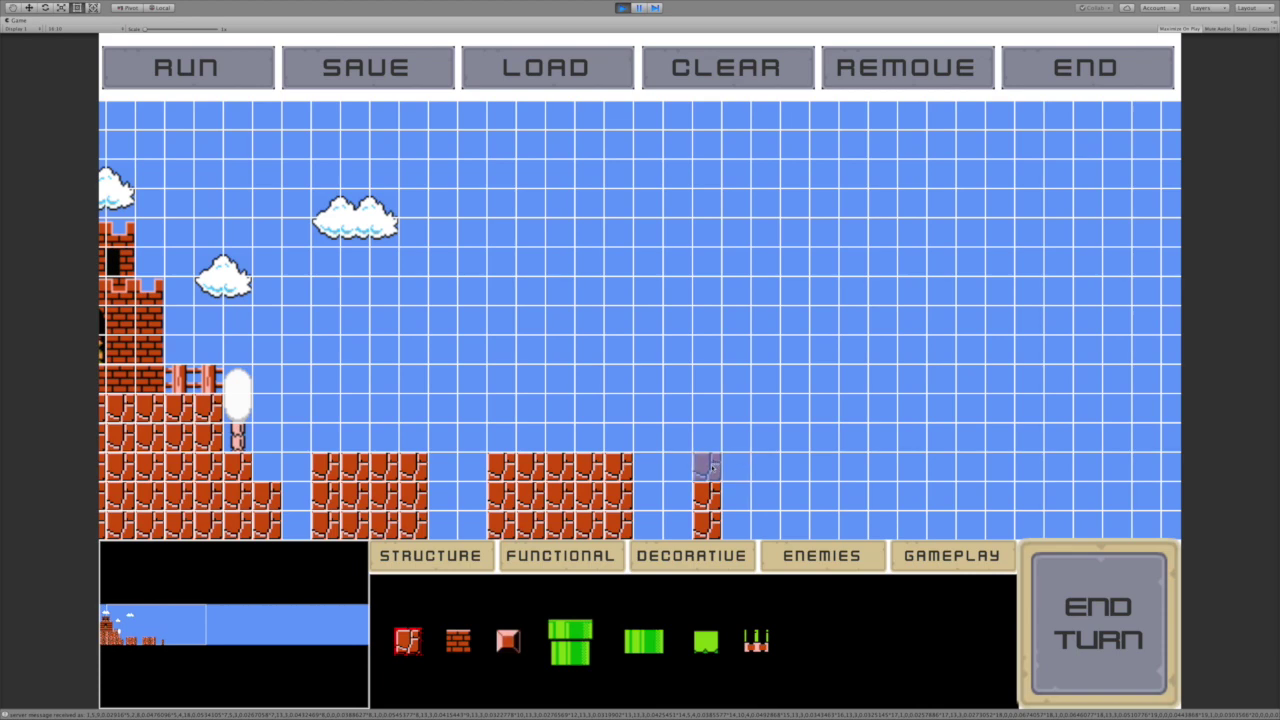
left_click(706, 467)
mouse_move(710, 466)
left_mouse_down()
mouse_move(711, 327)
mouse_move(752, 322)
mouse_move(756, 518)
mouse_move(737, 525)
mouse_move(735, 348)
left_mouse_up()
Stand a two-piece green pipe on the middle brick platform
left_click(590, 635)
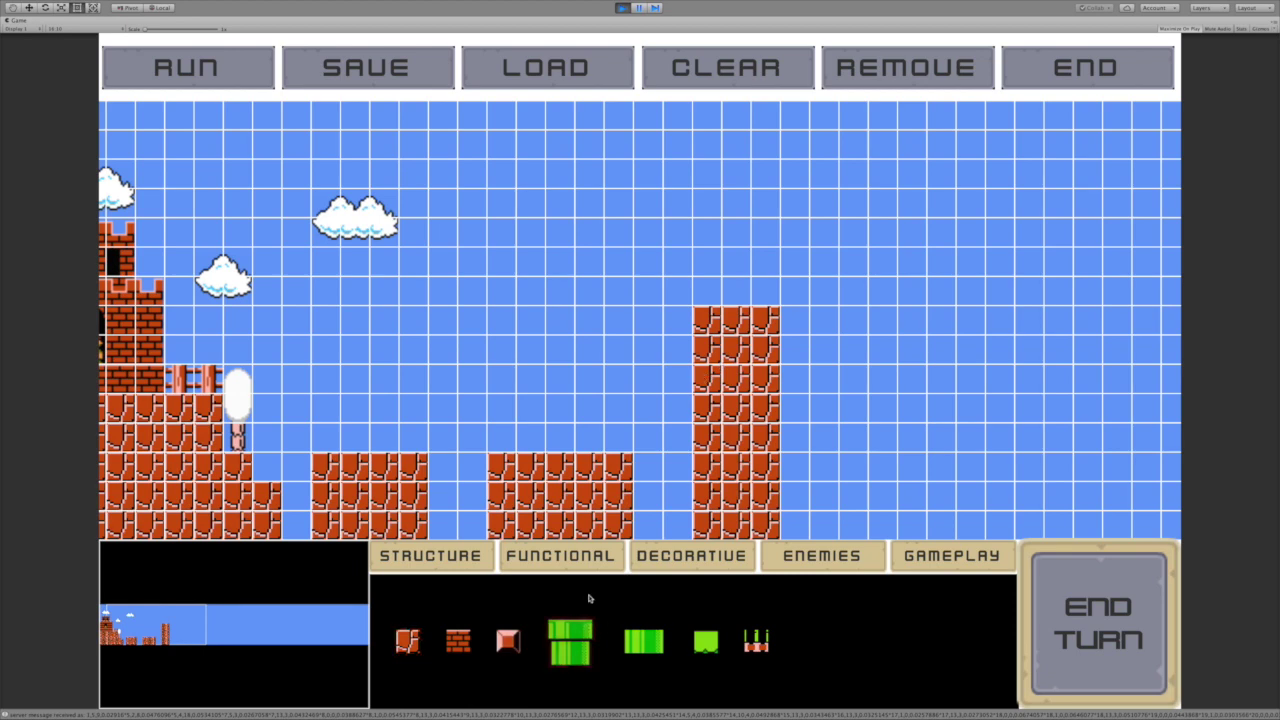
left_click(594, 406)
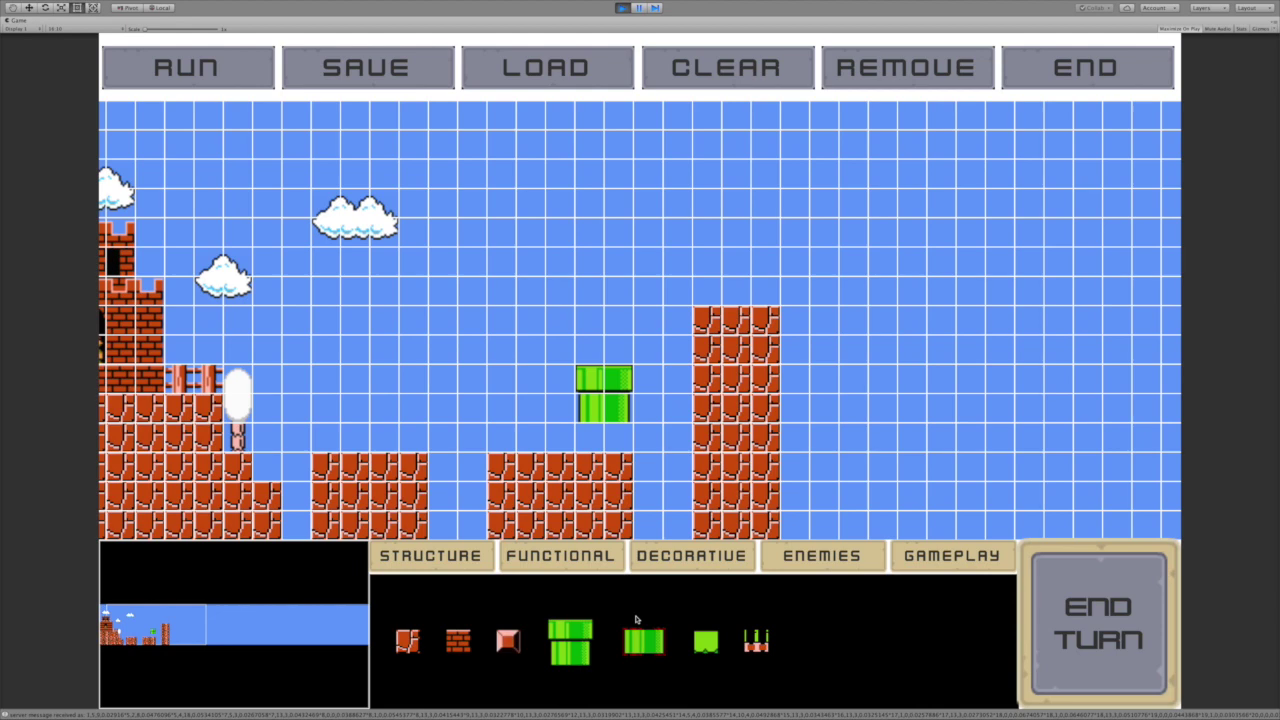
left_click(601, 434)
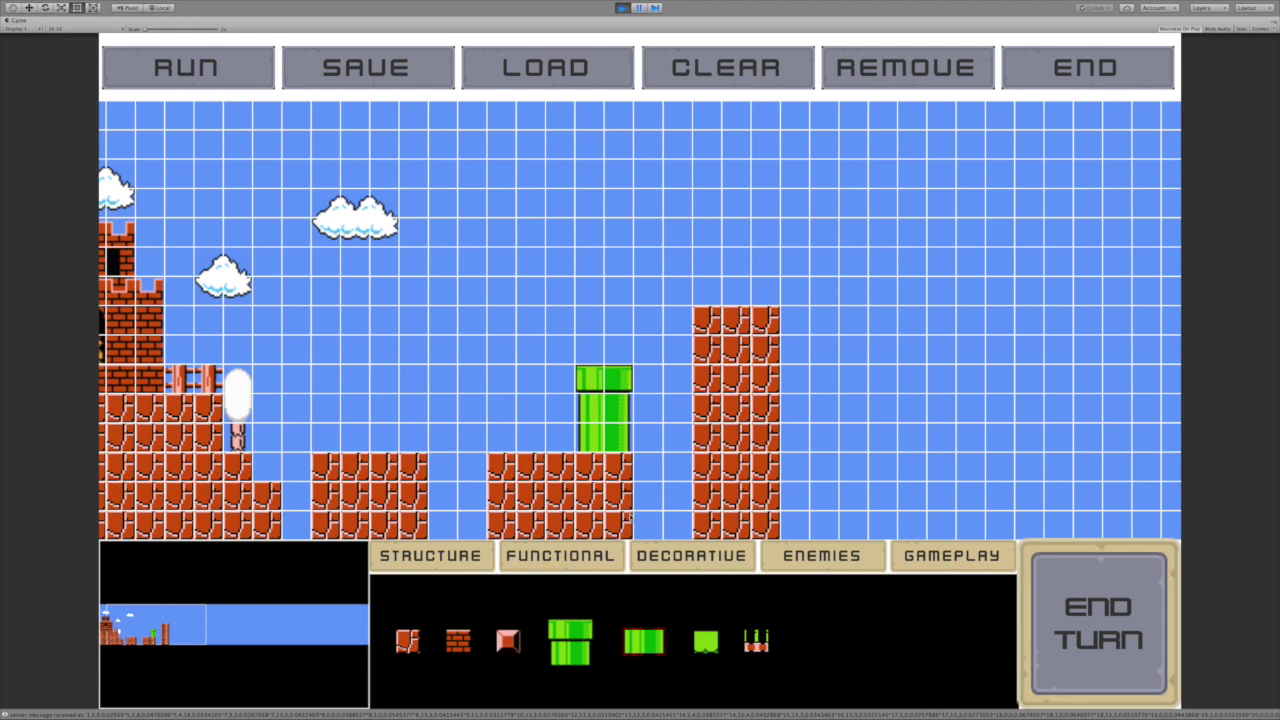
Look through the item categories and pick a white tree from the decorative items
left_click(566, 555)
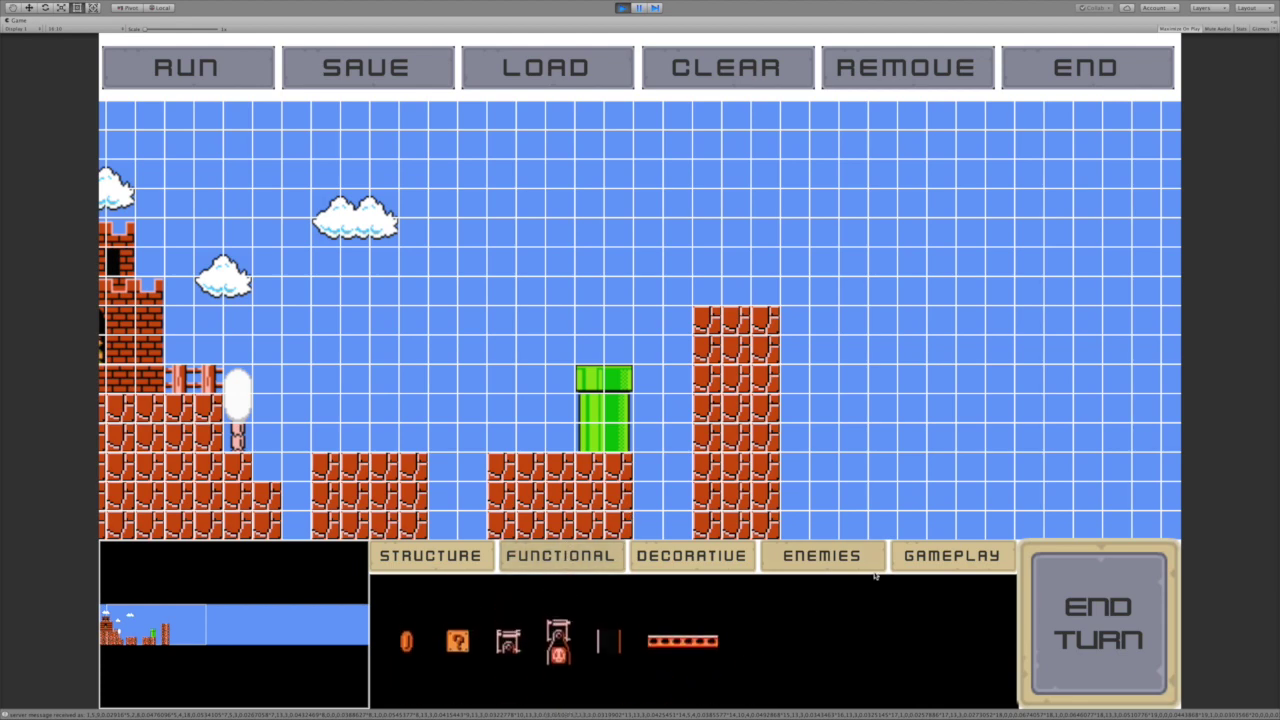
left_click(830, 556)
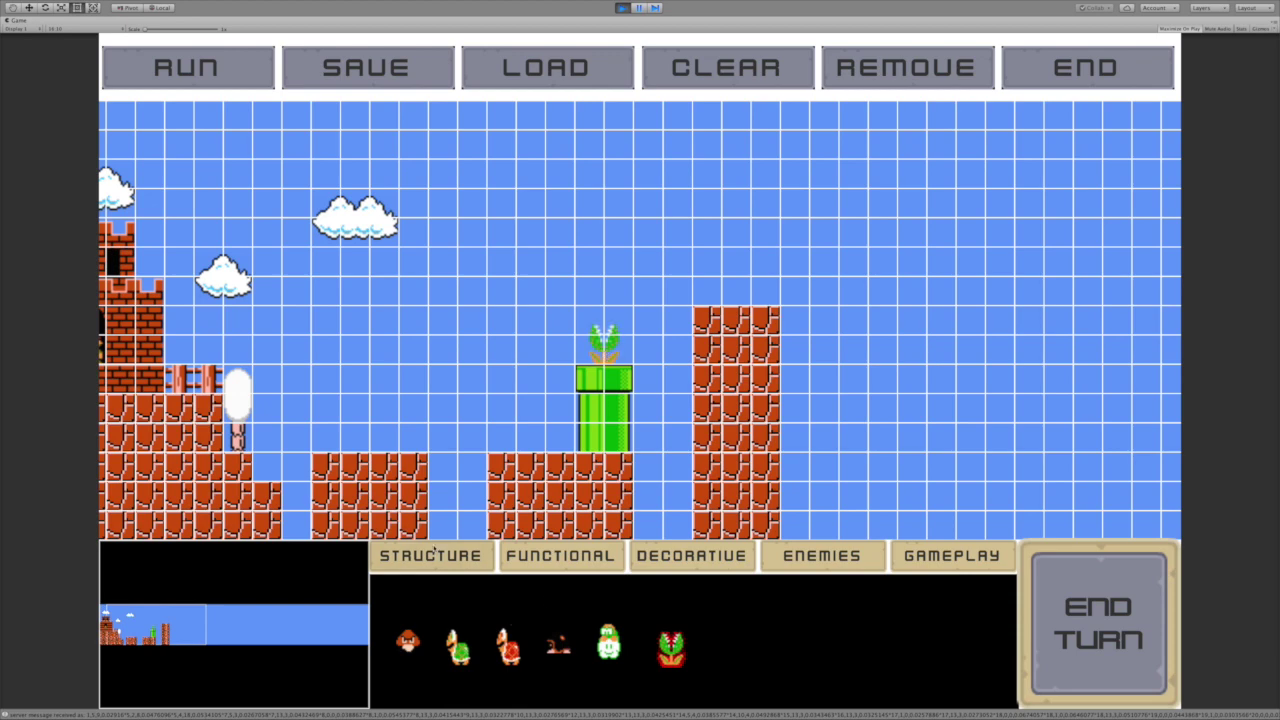
left_click(432, 553)
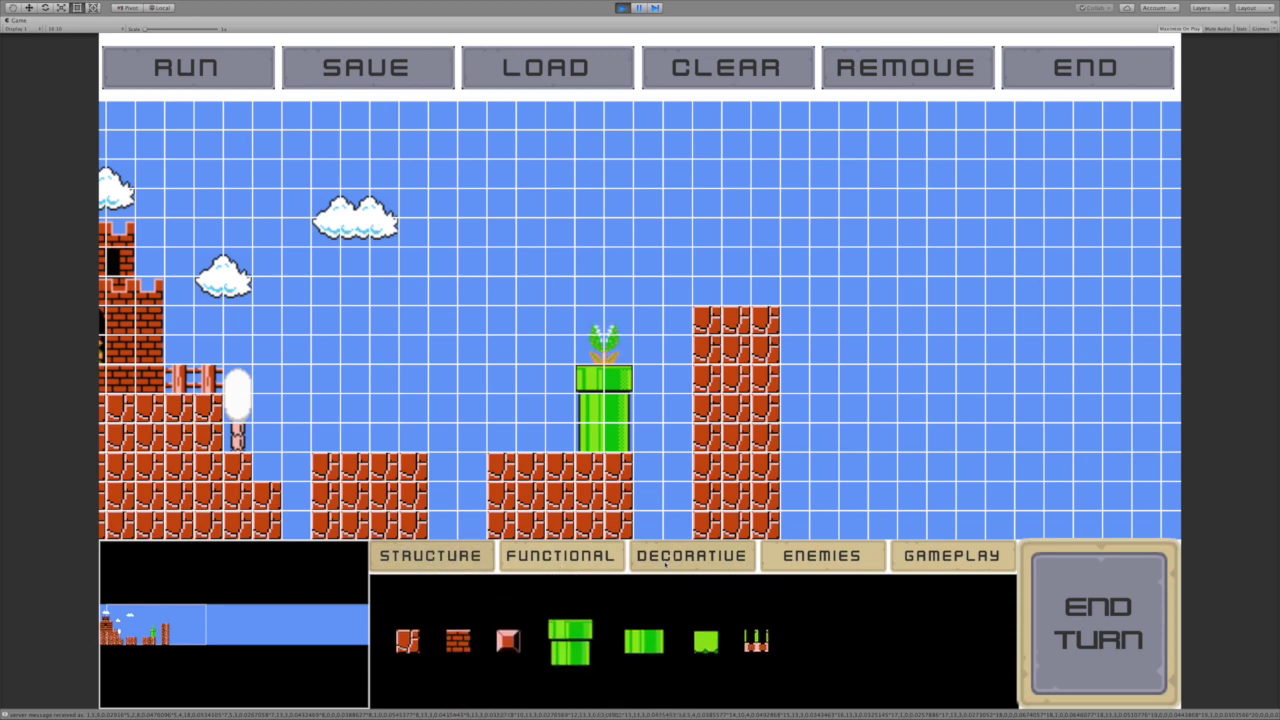
left_click(665, 556)
left_click_drag(870, 640, 267, 450)
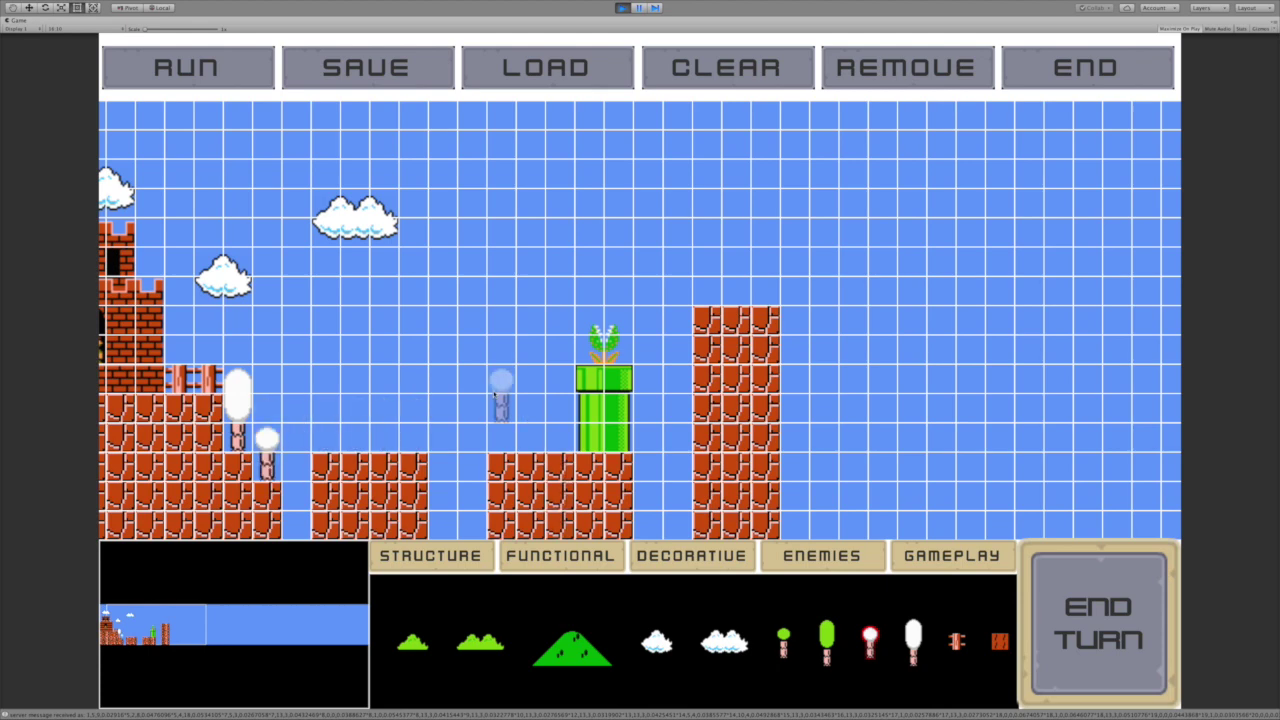
Place small and tall white trees on the left bricks and the middle platform
left_click(355, 425)
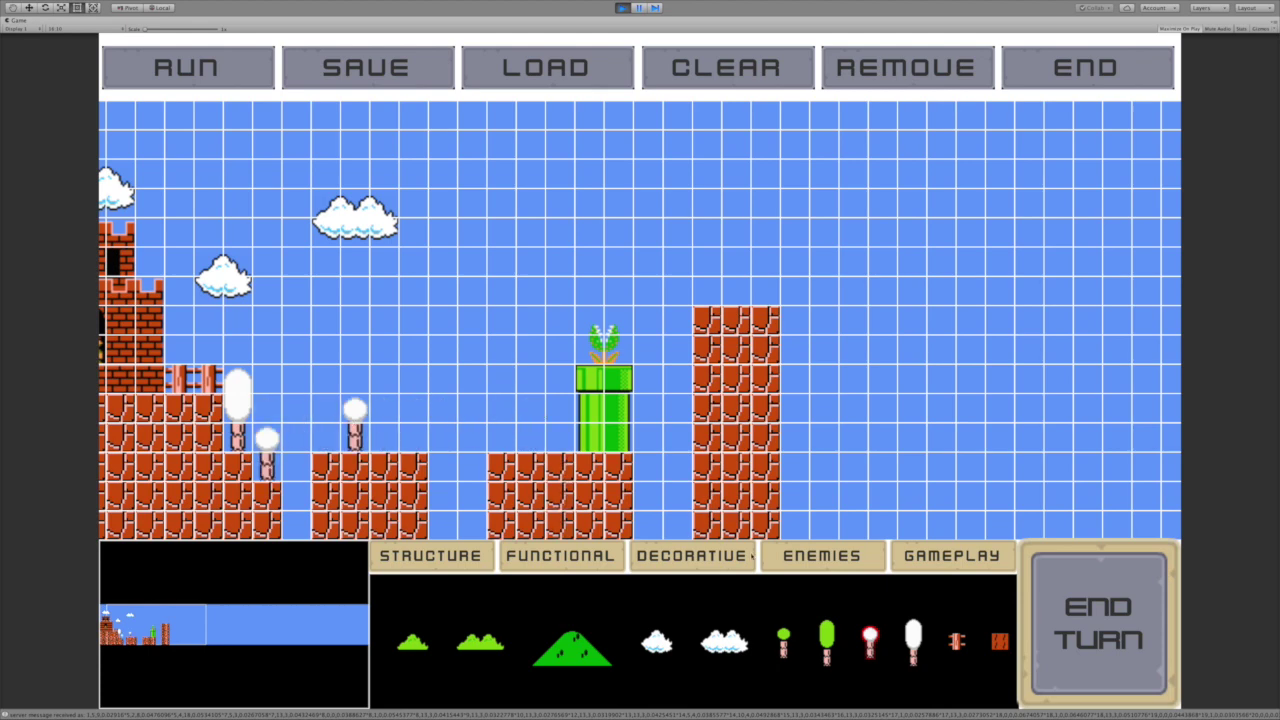
left_click(905, 641)
left_click(384, 410)
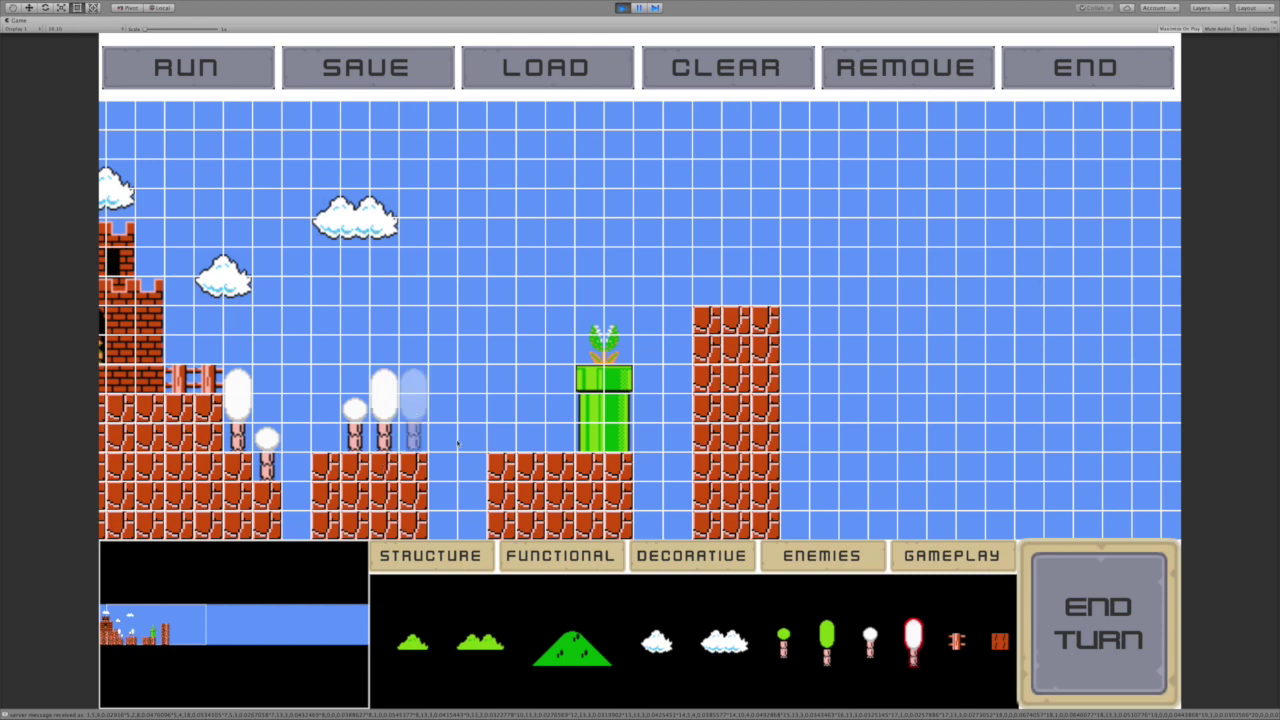
left_click(870, 640)
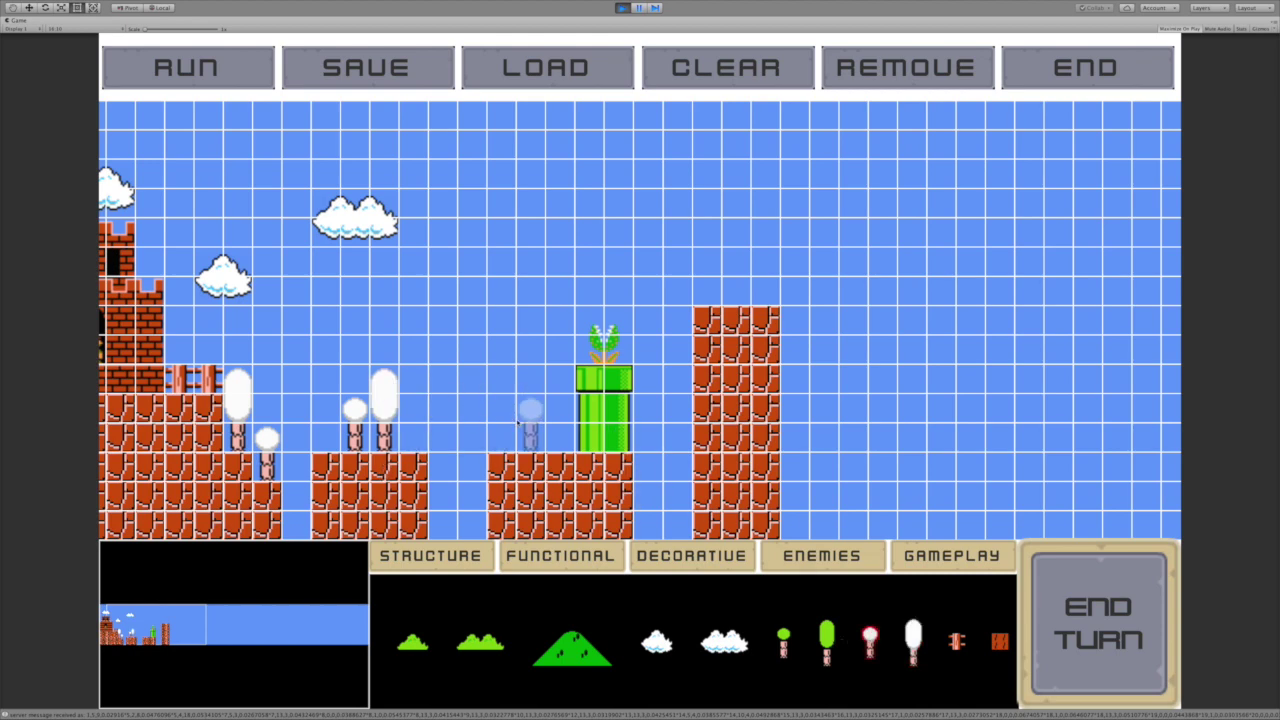
left_click(530, 425)
scroll(896, 630, "right", 3)
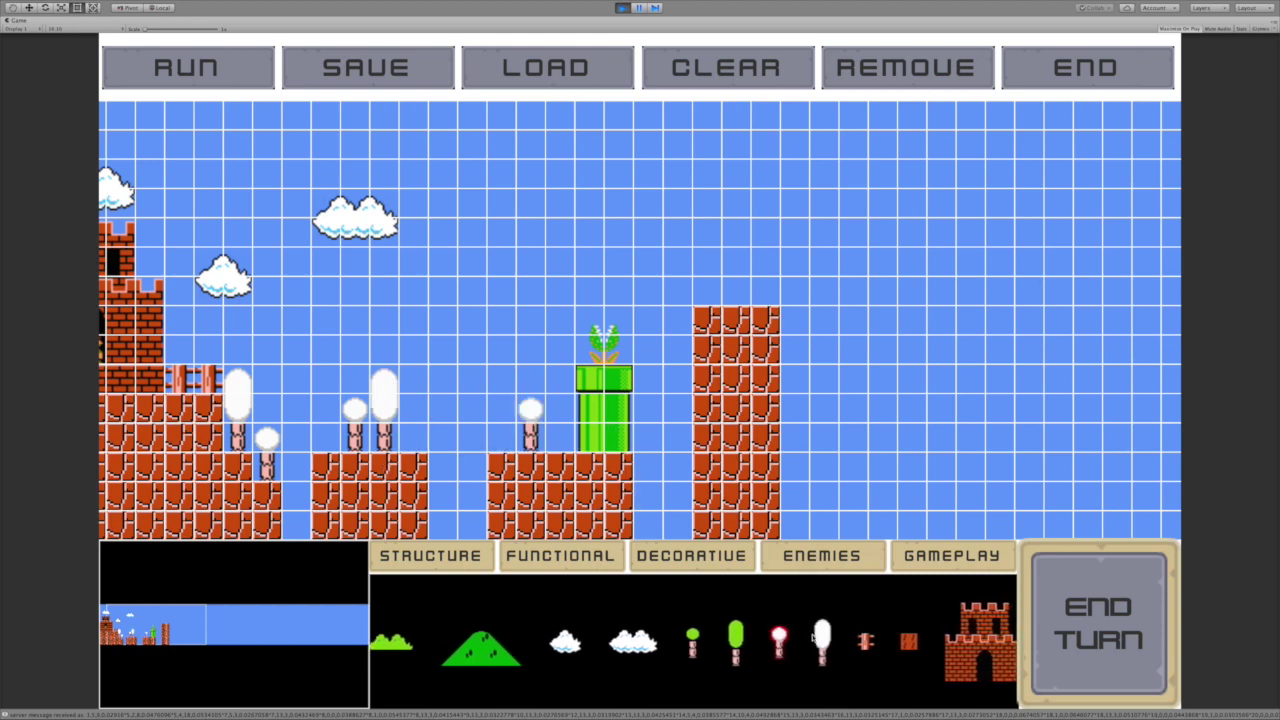
left_click(821, 640)
left_click(505, 410)
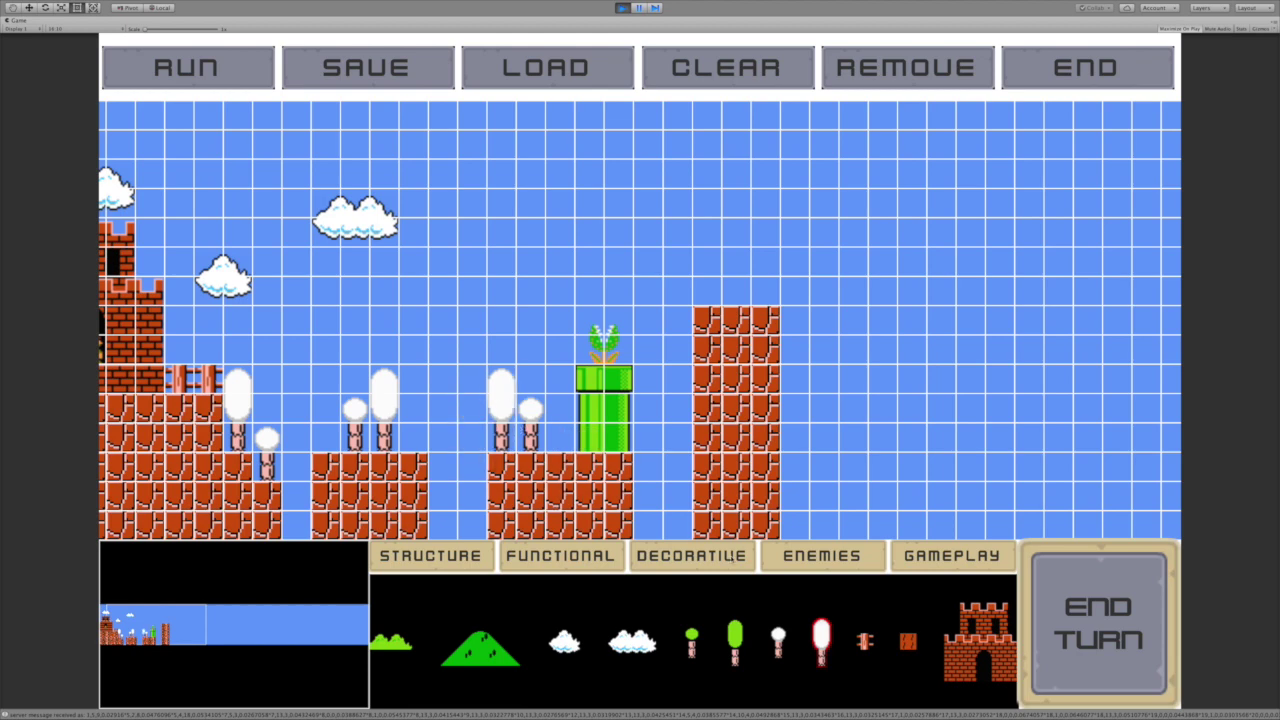
Add a fence piece beside the pipe and two large clouds in the sky
left_click(866, 641)
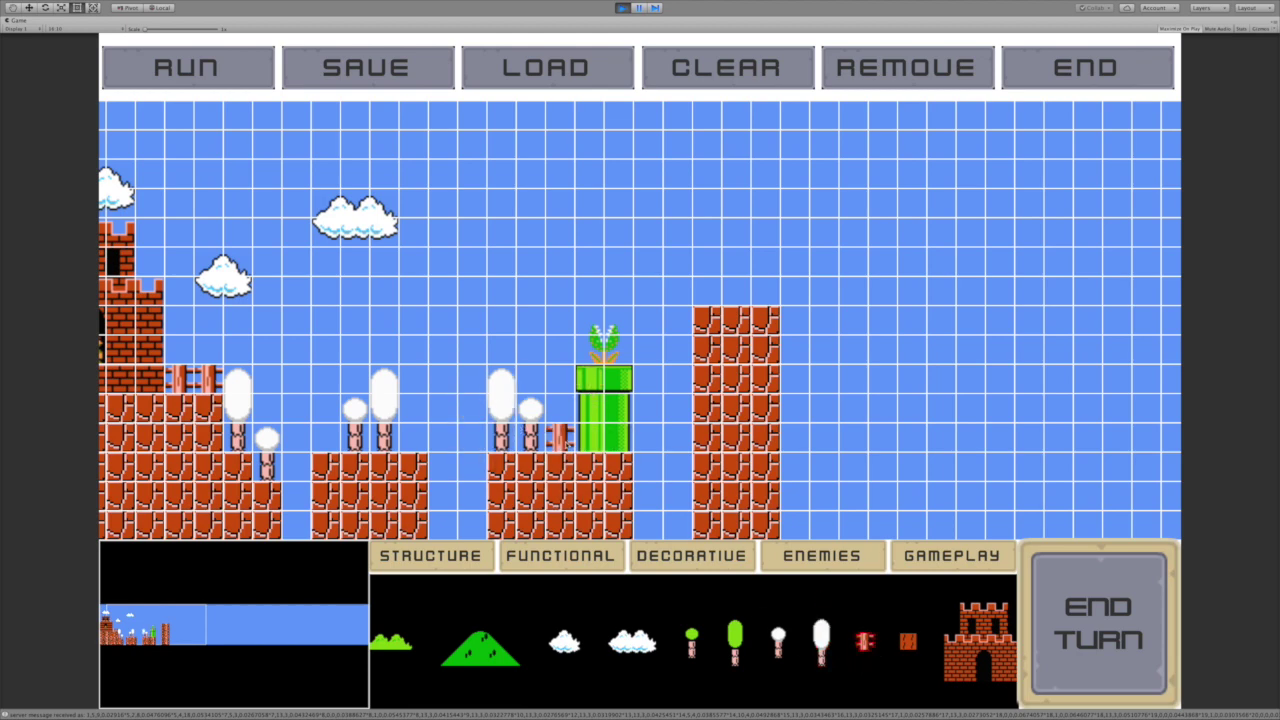
left_click(638, 648)
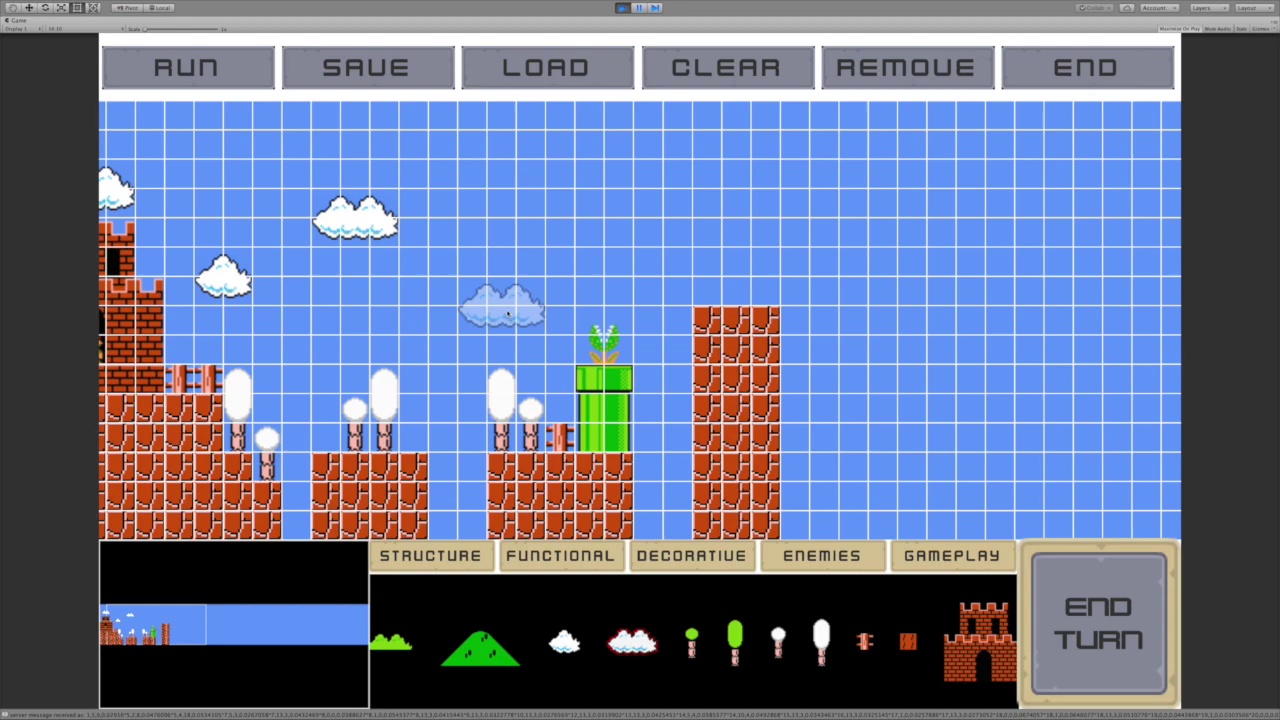
left_click(504, 309)
left_click(630, 145)
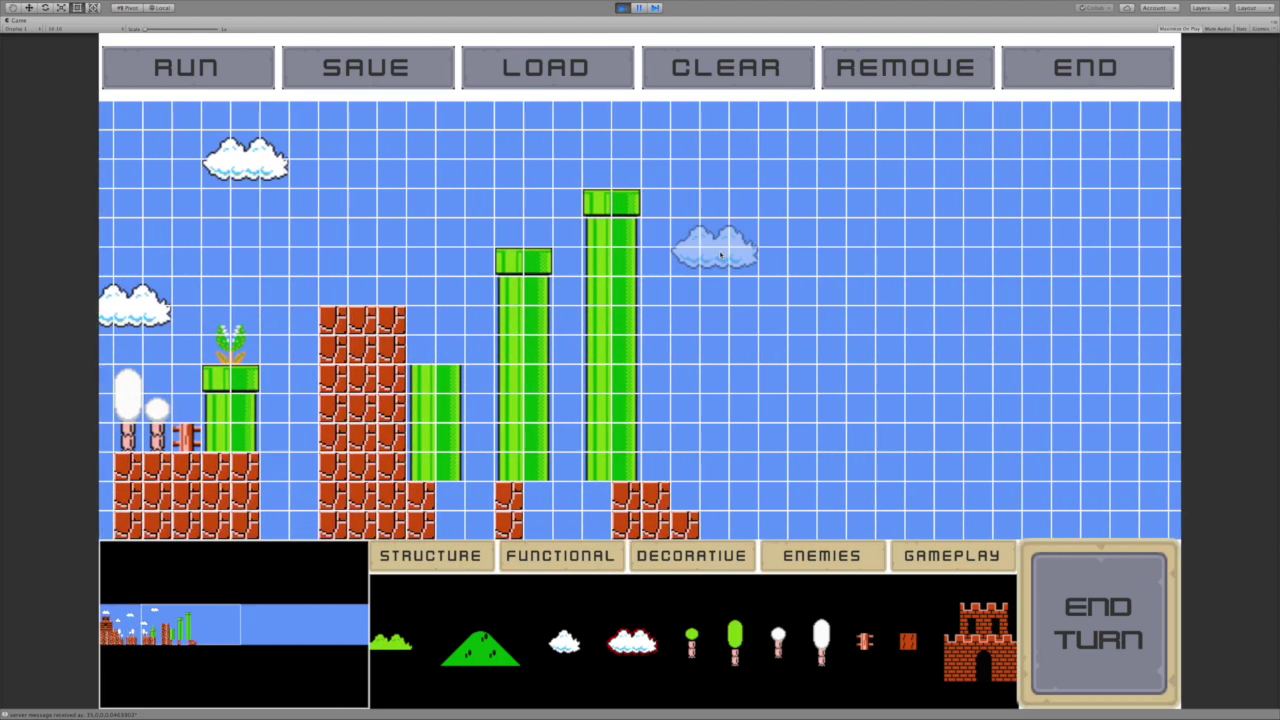
Fill the ground gaps beneath the partner's pipes with ground blocks and cap the short pipe
left_click(432, 560)
left_click(405, 640)
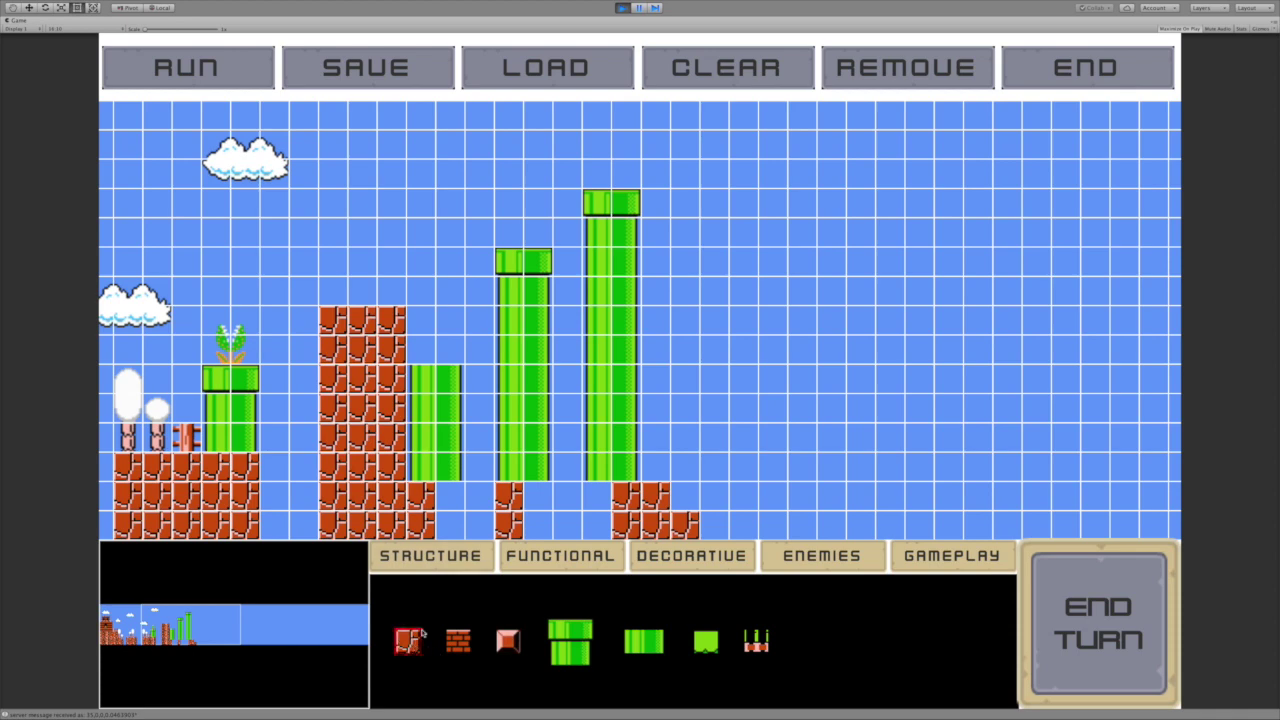
left_click(450, 496)
left_click(450, 525)
left_click(538, 496)
left_click(538, 525)
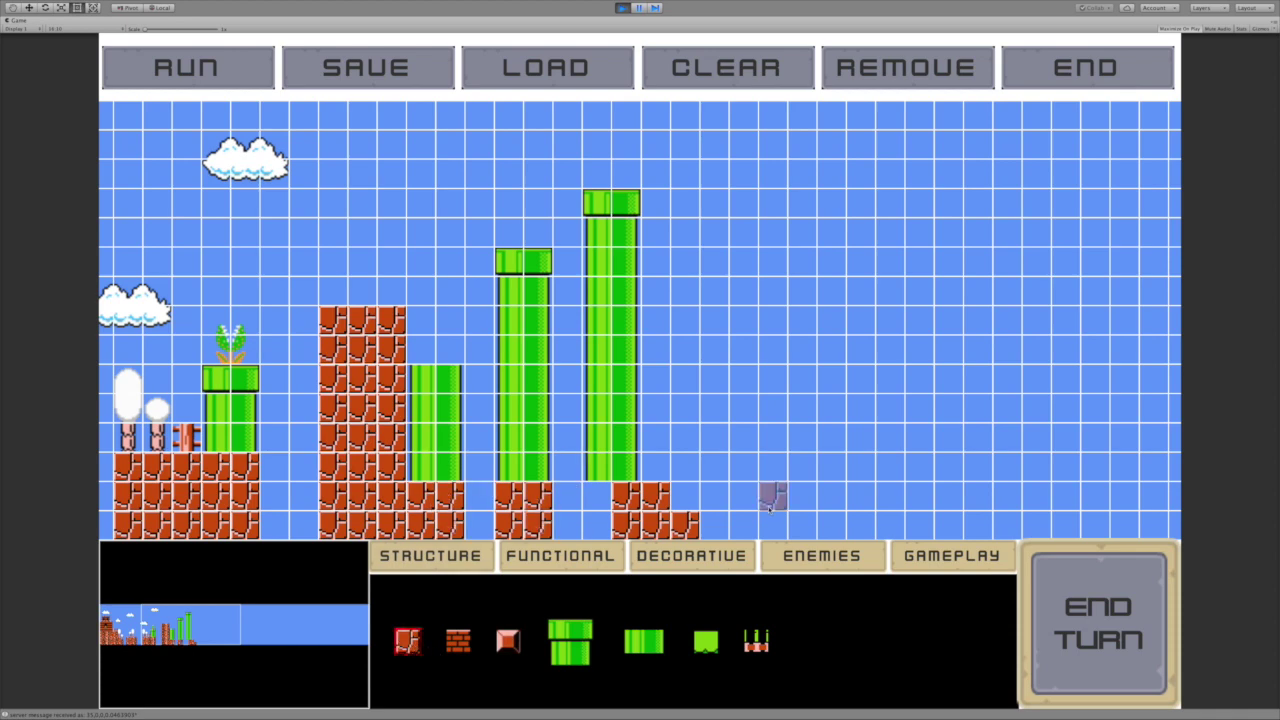
left_click(597, 496)
left_click(684, 496)
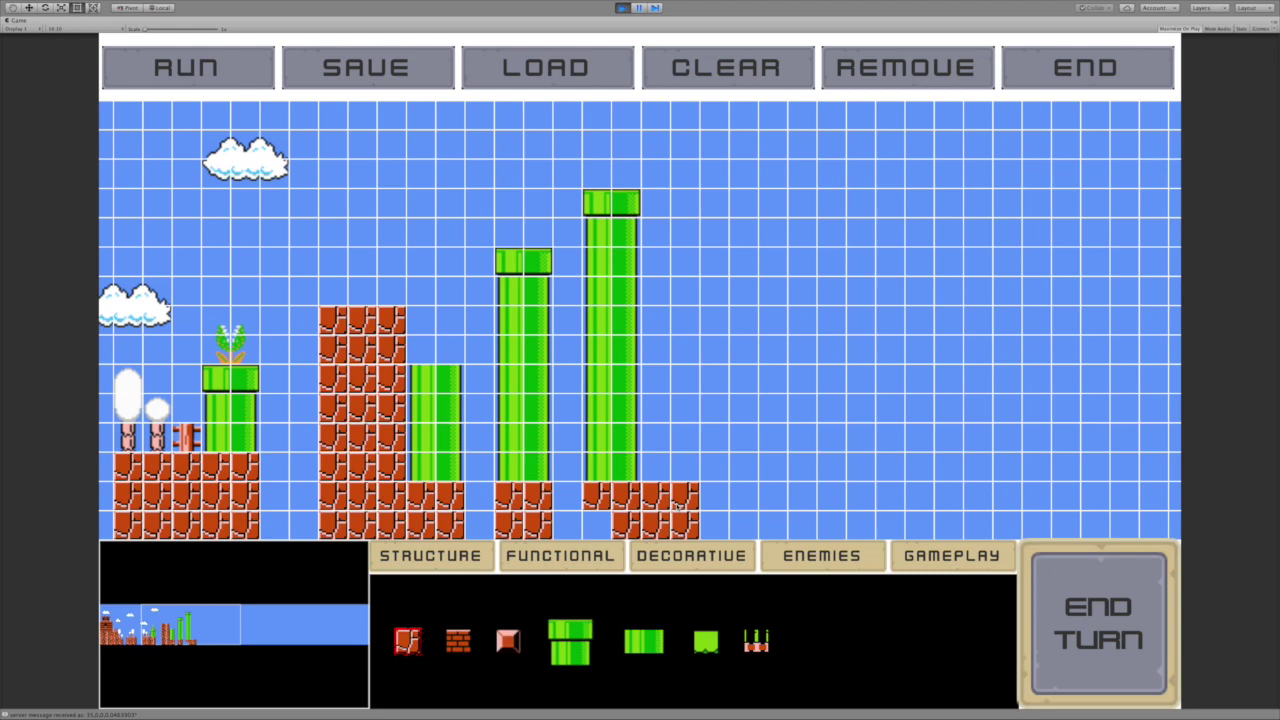
left_click(597, 525)
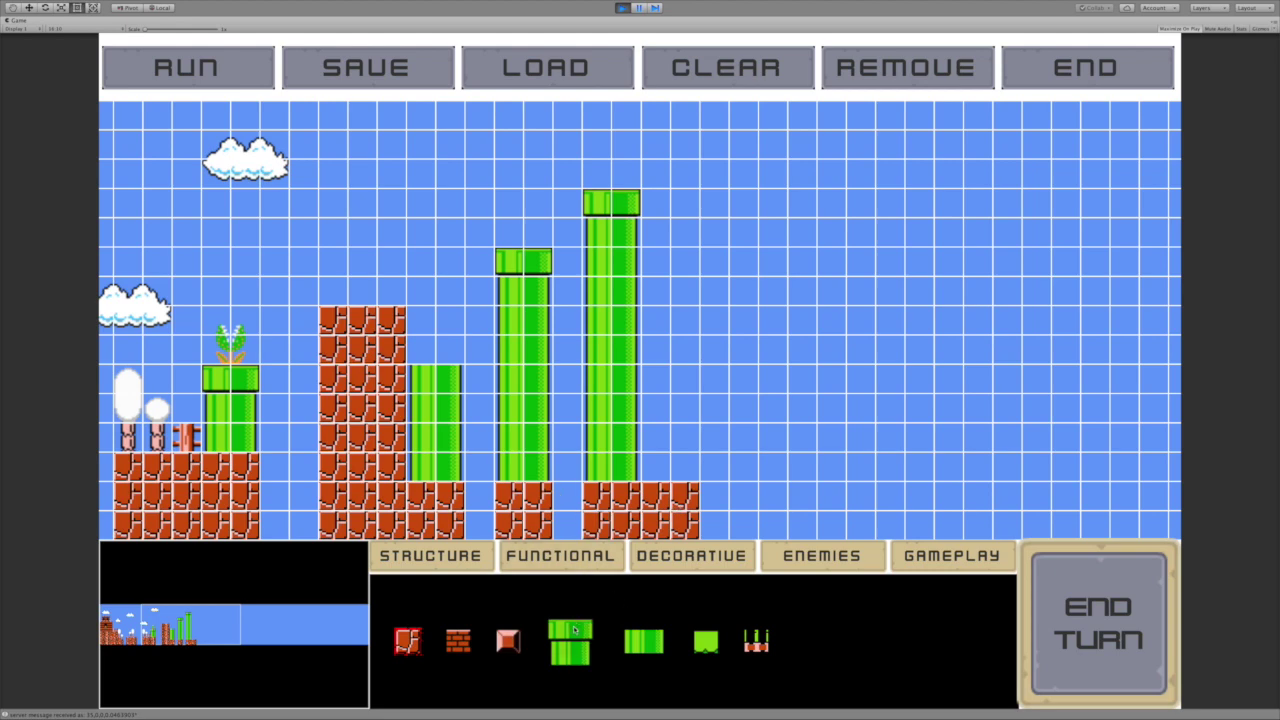
left_click(574, 629)
left_click(440, 341)
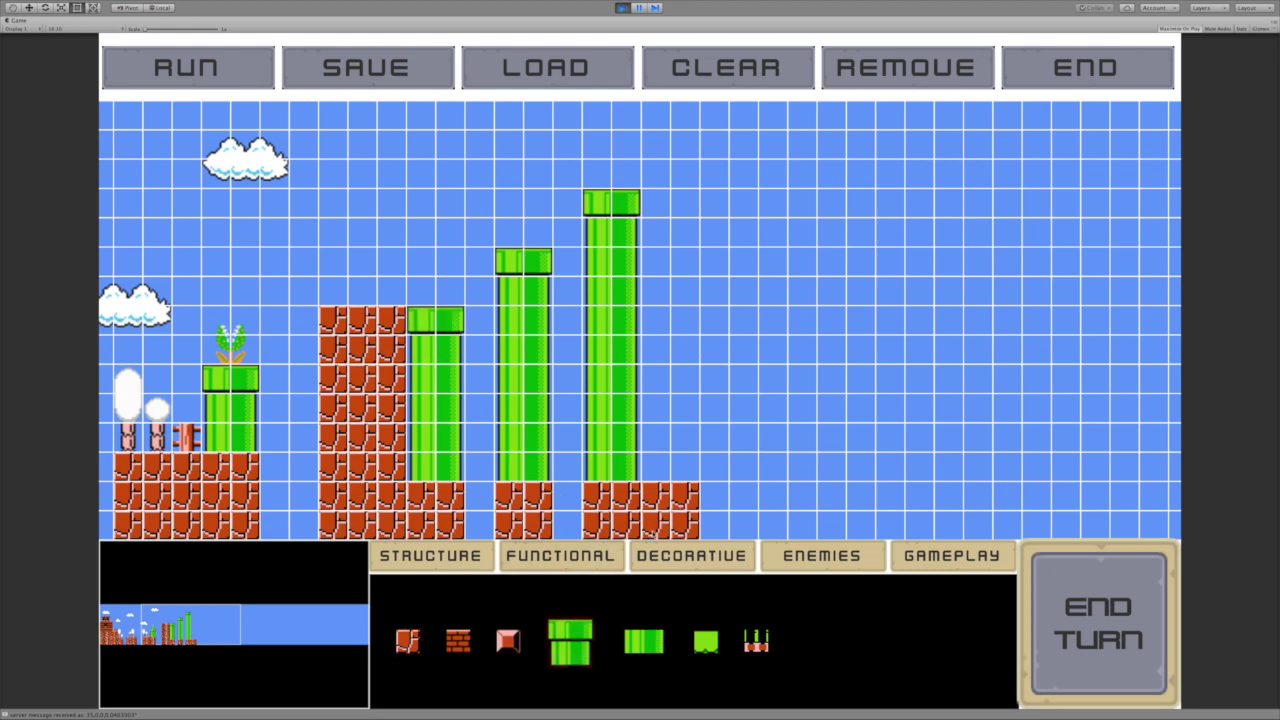
Place large clouds above the short middle pipe and beside the tallest pipe
left_click(691, 555)
left_click(724, 641)
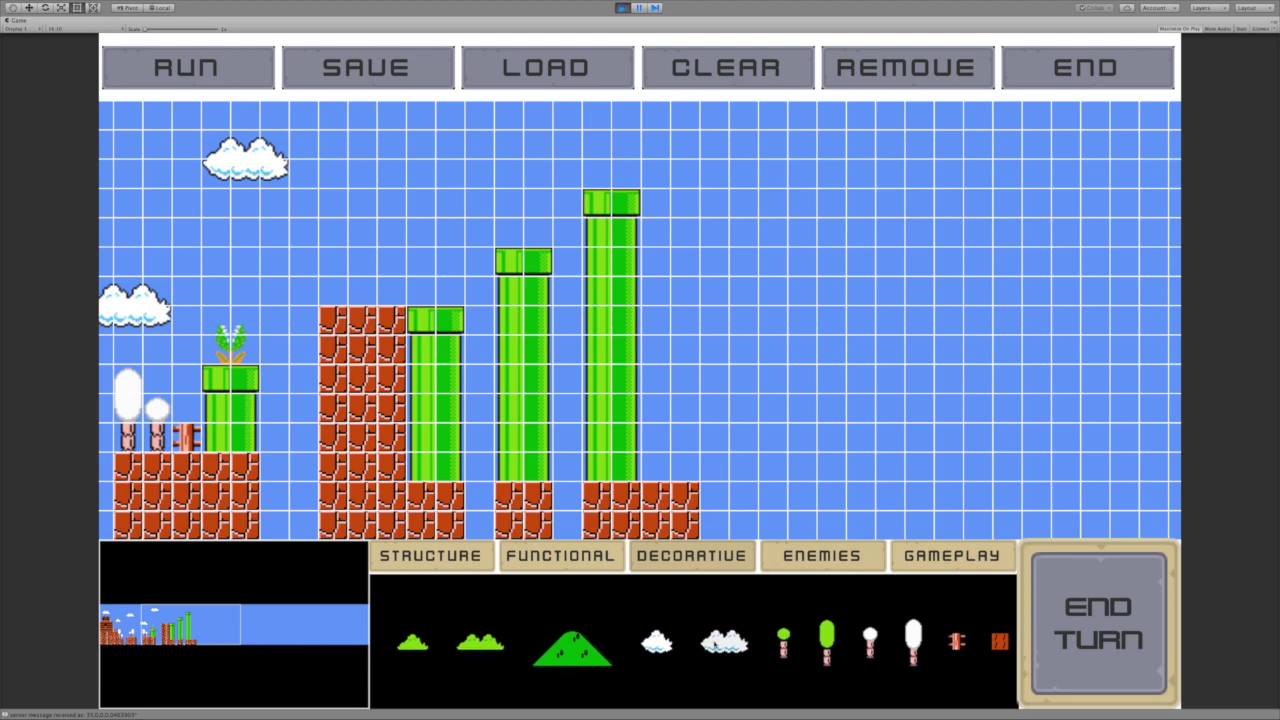
left_click(421, 248)
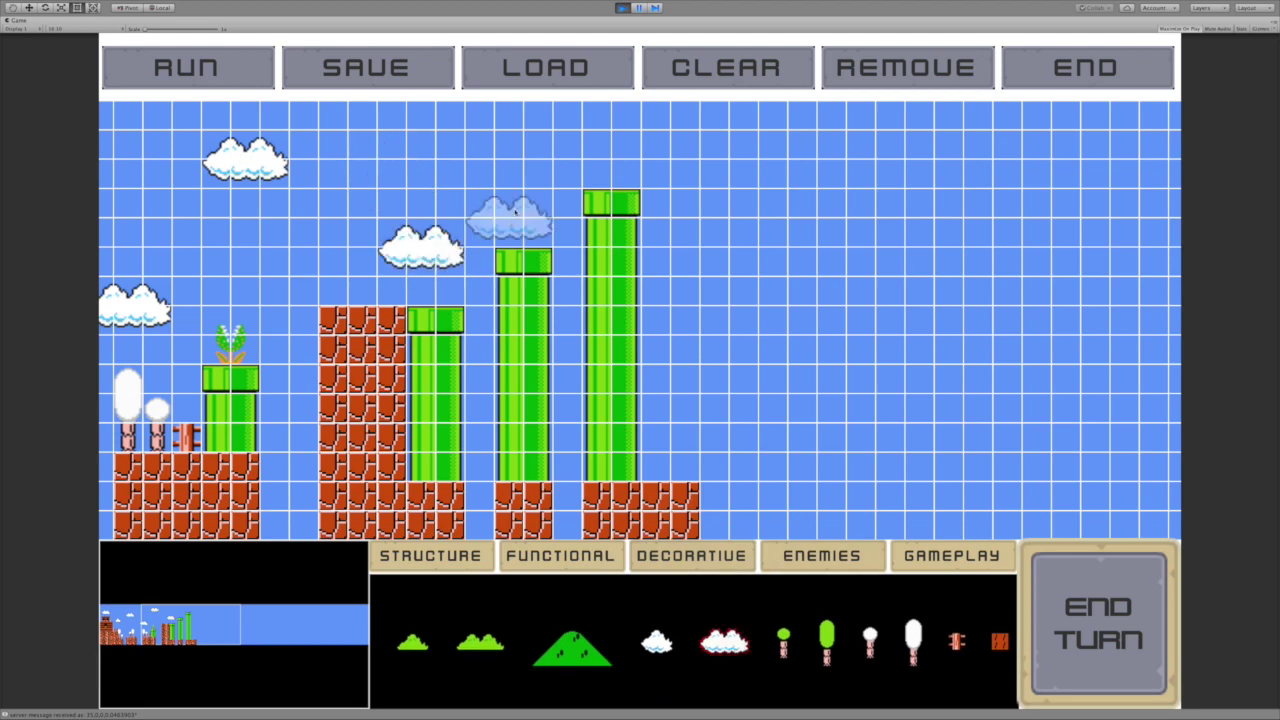
left_click(603, 360)
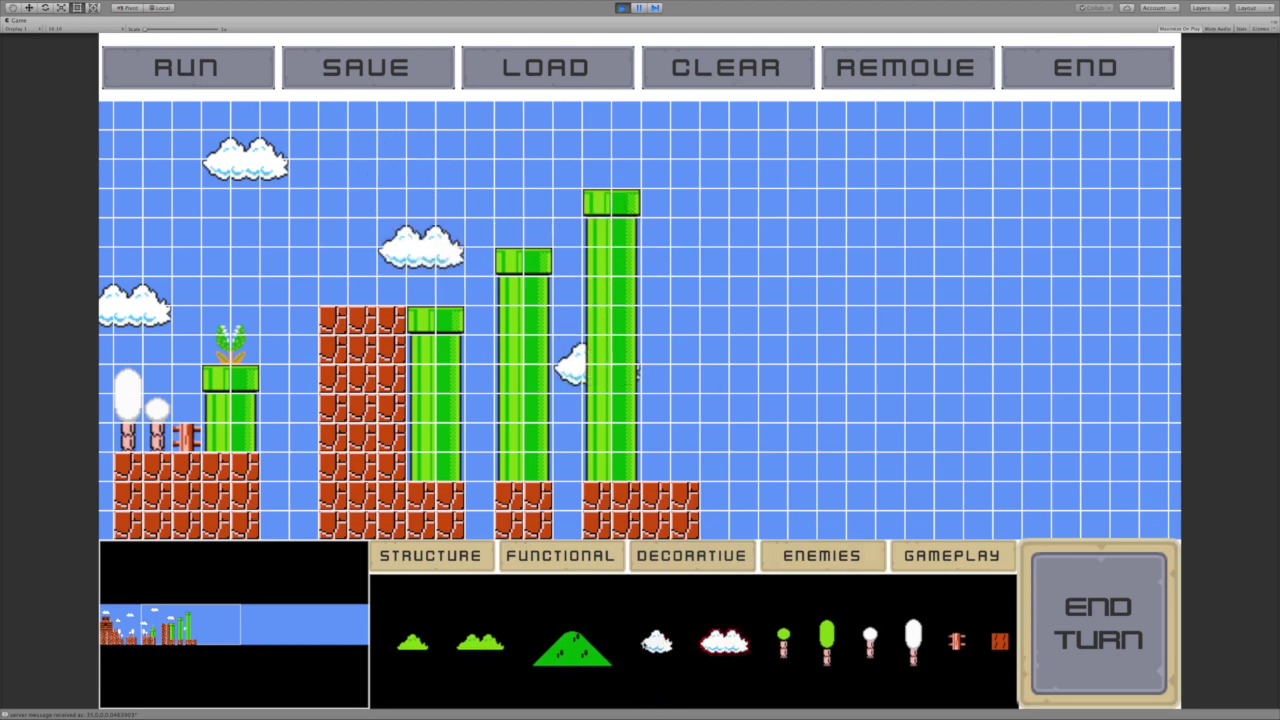
left_click(656, 641)
Erase the bricks beneath the tall pipes and extend the pipes down to the ground
mouse_move(522, 580)
right_mouse_down()
mouse_move(612, 514)
mouse_move(690, 503)
mouse_move(687, 516)
mouse_move(624, 519)
mouse_move(721, 517)
mouse_move(490, 509)
mouse_move(484, 529)
mouse_move(462, 517)
mouse_move(424, 542)
right_mouse_up()
left_click(428, 554)
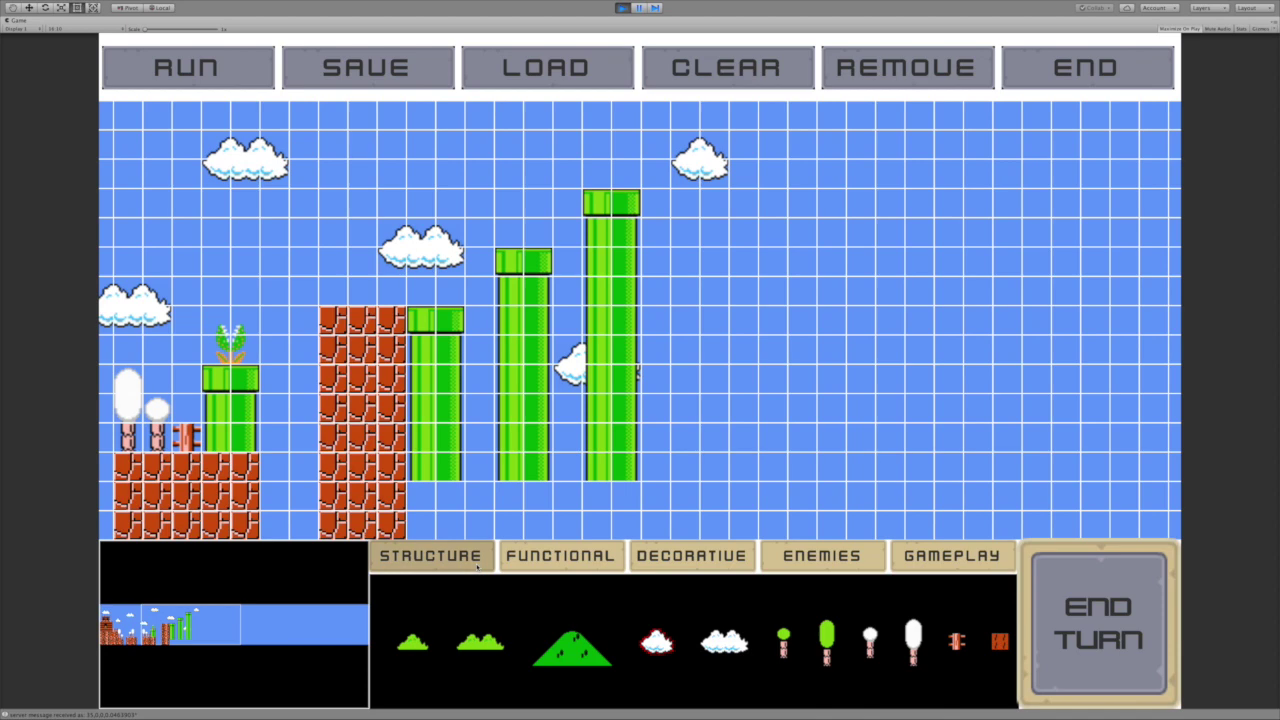
mouse_move(440, 488)
left_mouse_down()
mouse_move(436, 525)
mouse_move(523, 495)
mouse_move(523, 525)
left_mouse_up()
mouse_move(597, 507)
left_mouse_down()
mouse_move(624, 500)
mouse_move(624, 528)
left_mouse_up()
Add two small clouds low between the pipes near the ground
left_click(670, 556)
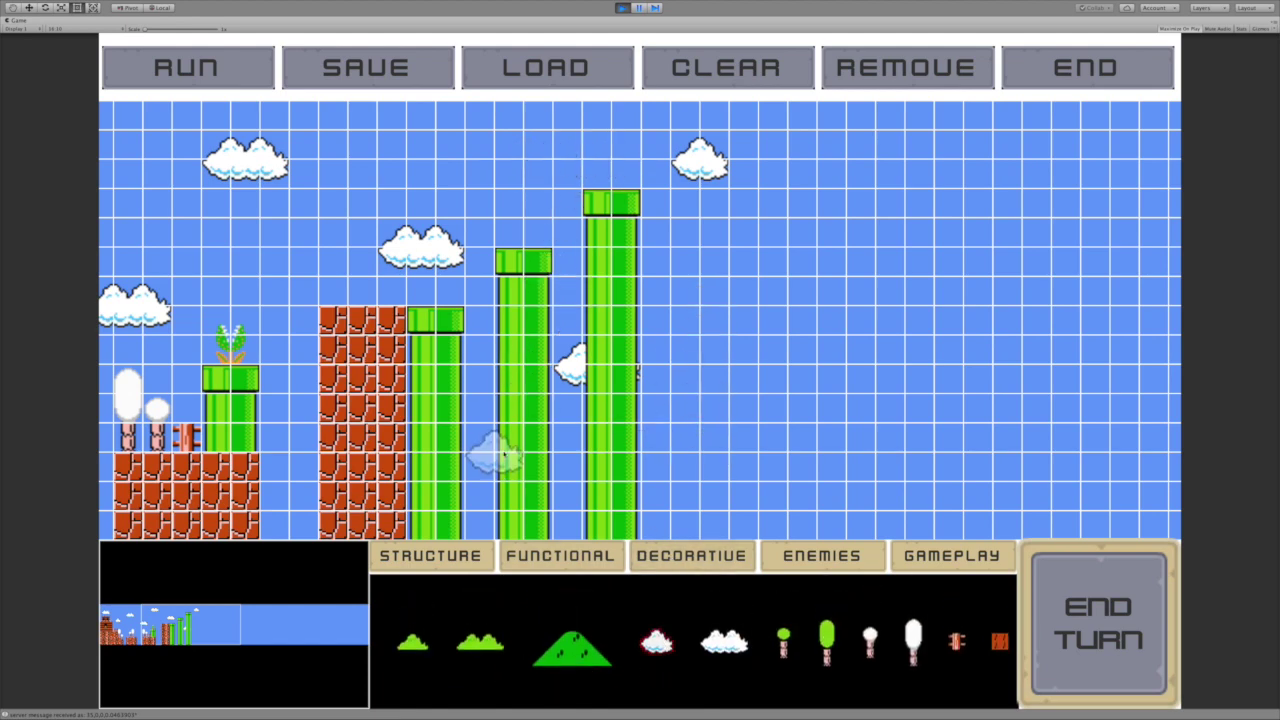
left_click(495, 487)
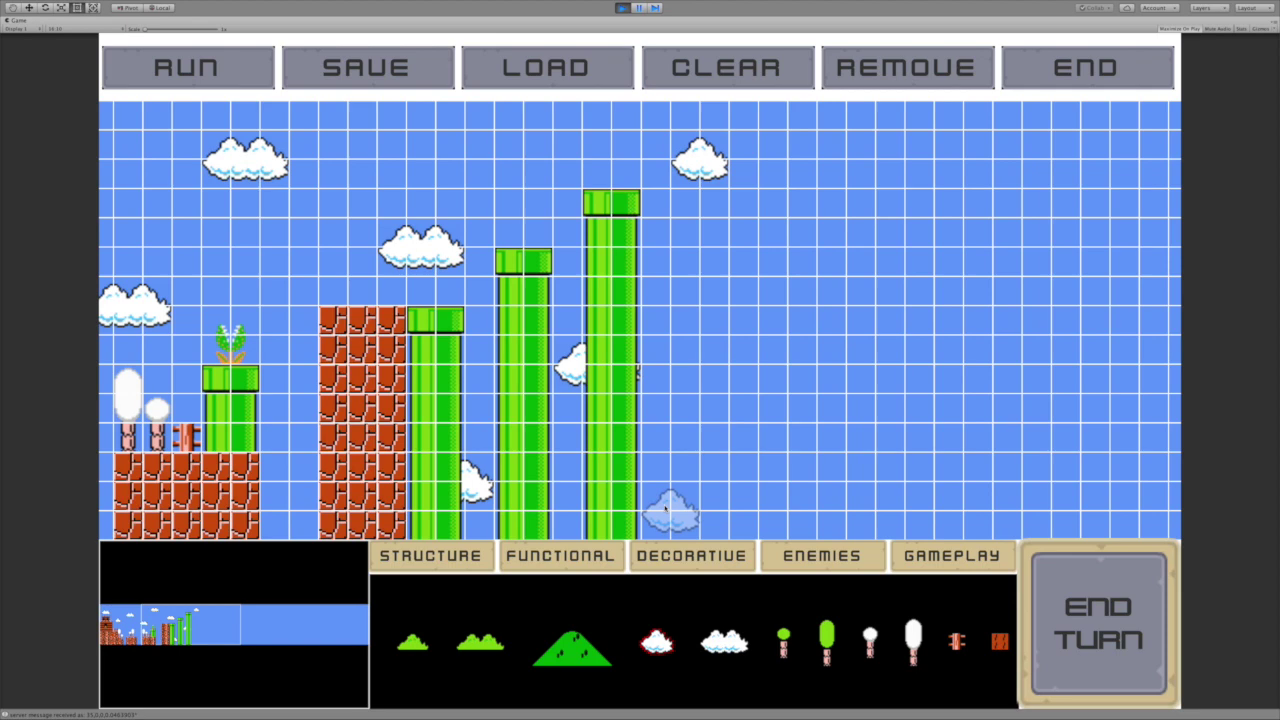
left_click(665, 508)
left_click(583, 553)
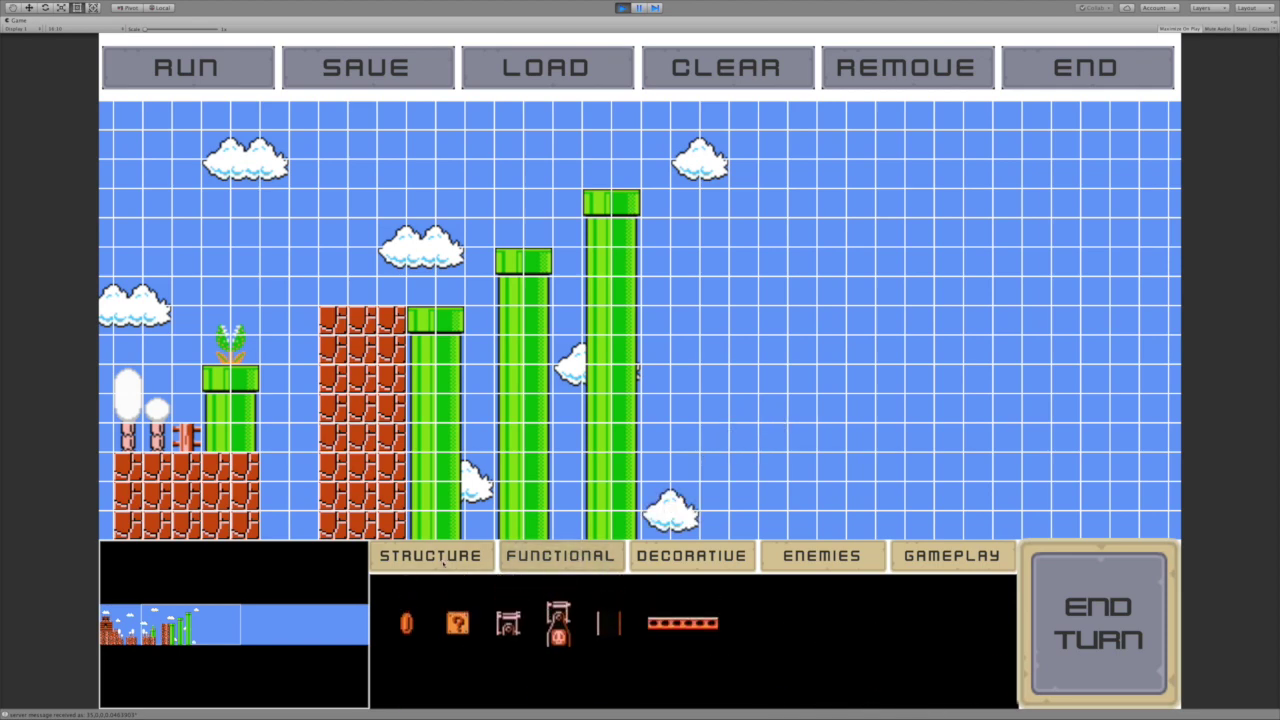
left_click(430, 555)
Crown the three tall pipes with piranha plants and end the turn
left_click(822, 555)
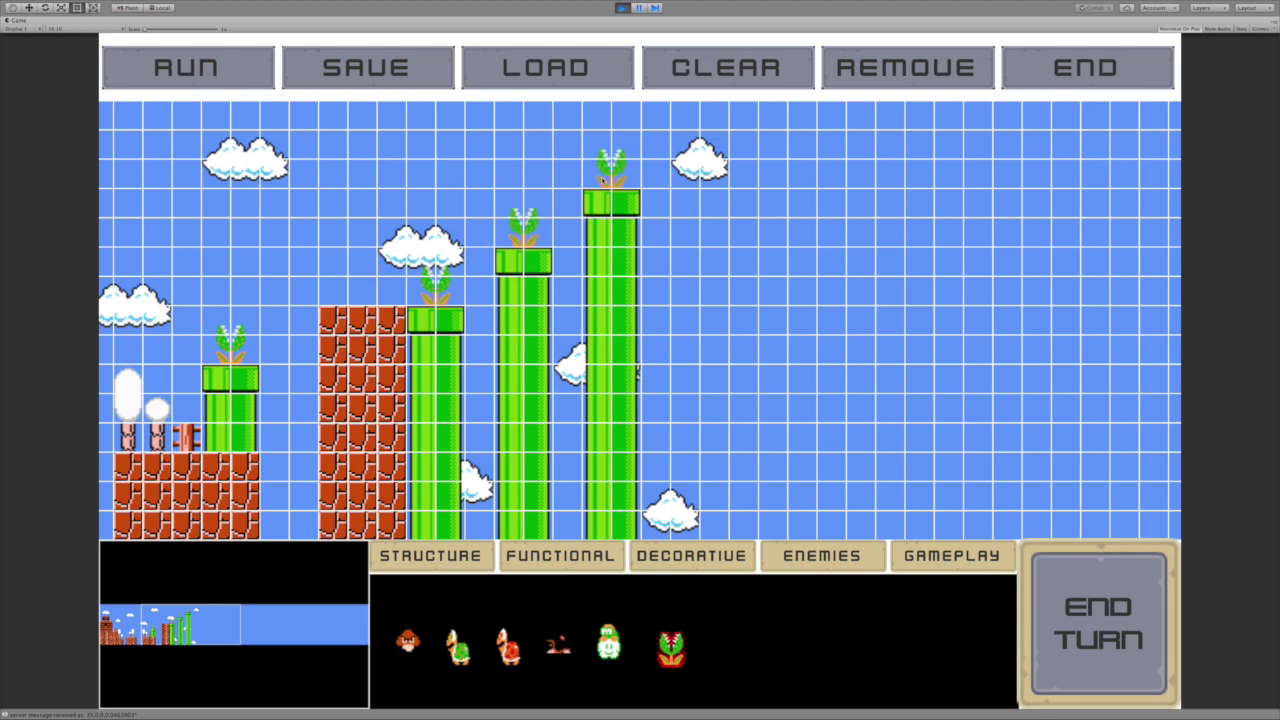
left_click(431, 560)
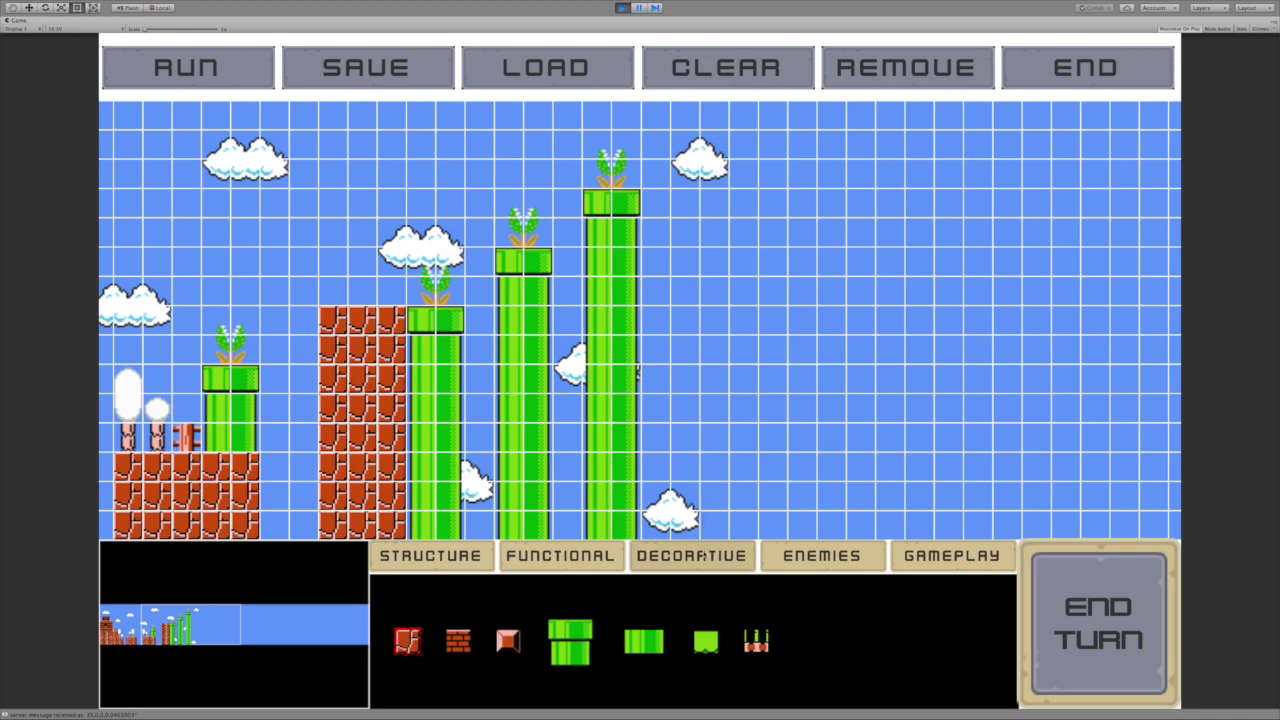
left_click(1088, 590)
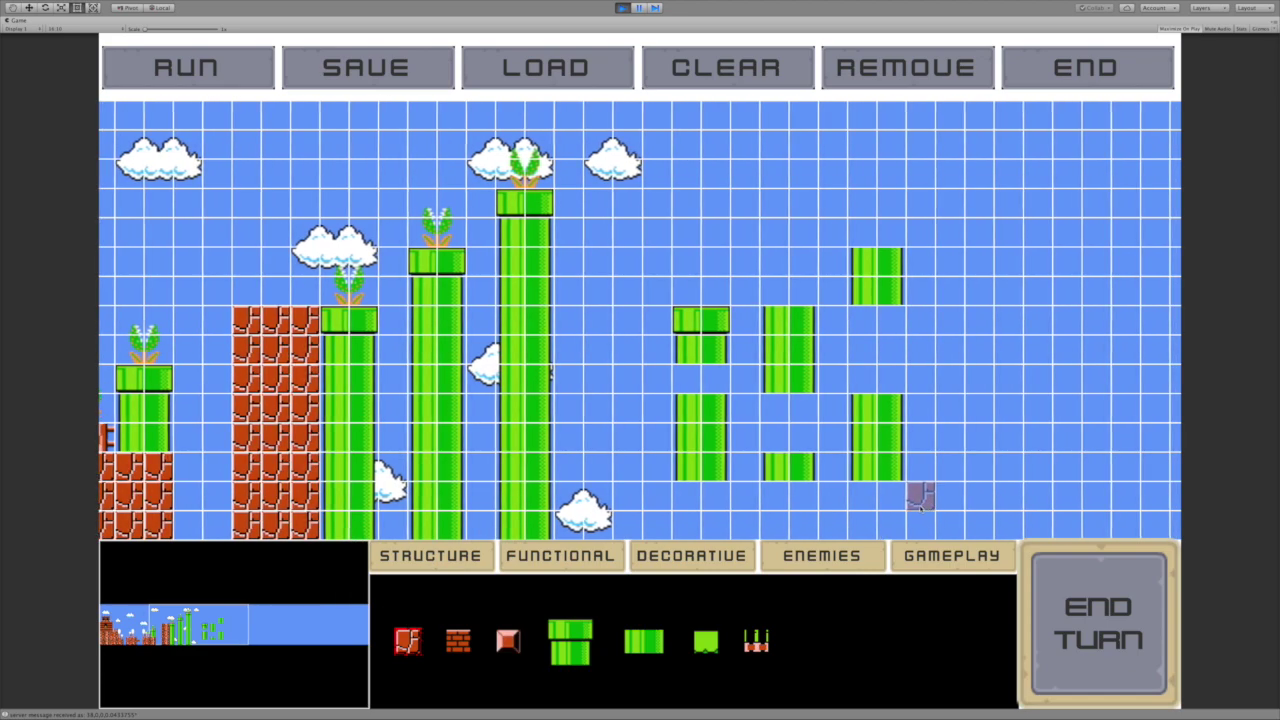
Fill the gaps in the first and middle pipes with plain segments down to the ground
left_click(659, 636)
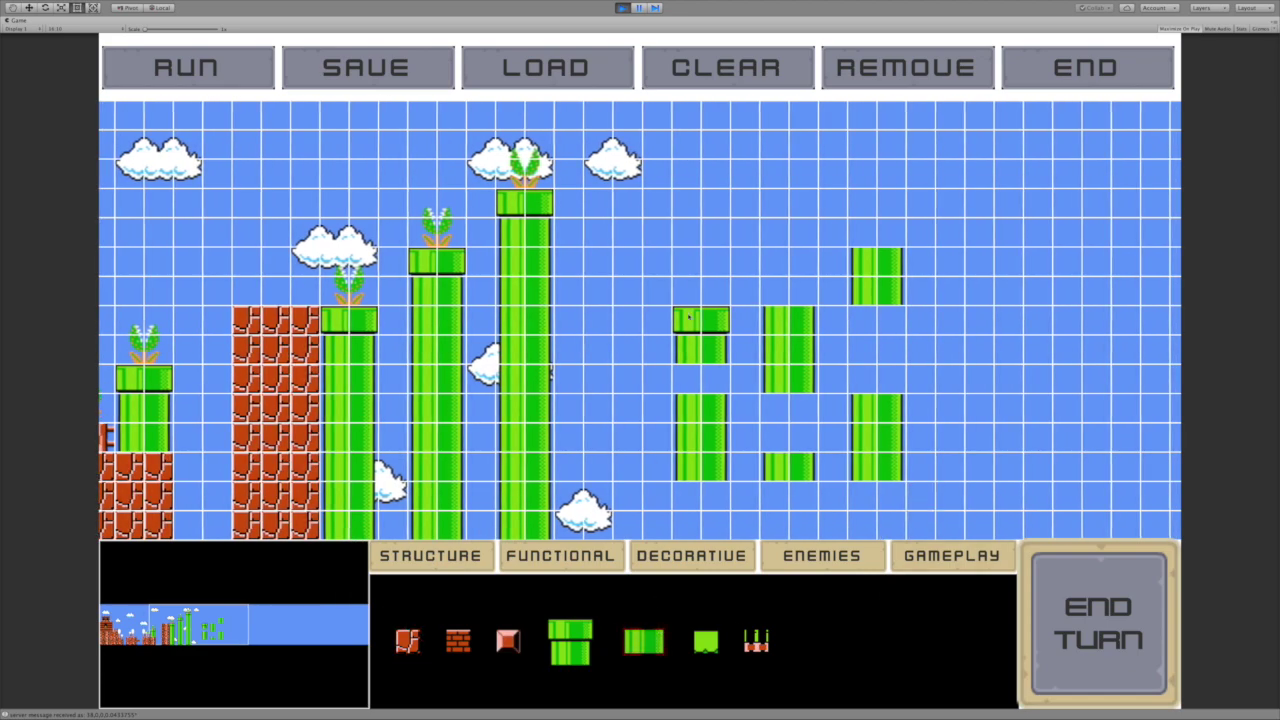
left_click(700, 379)
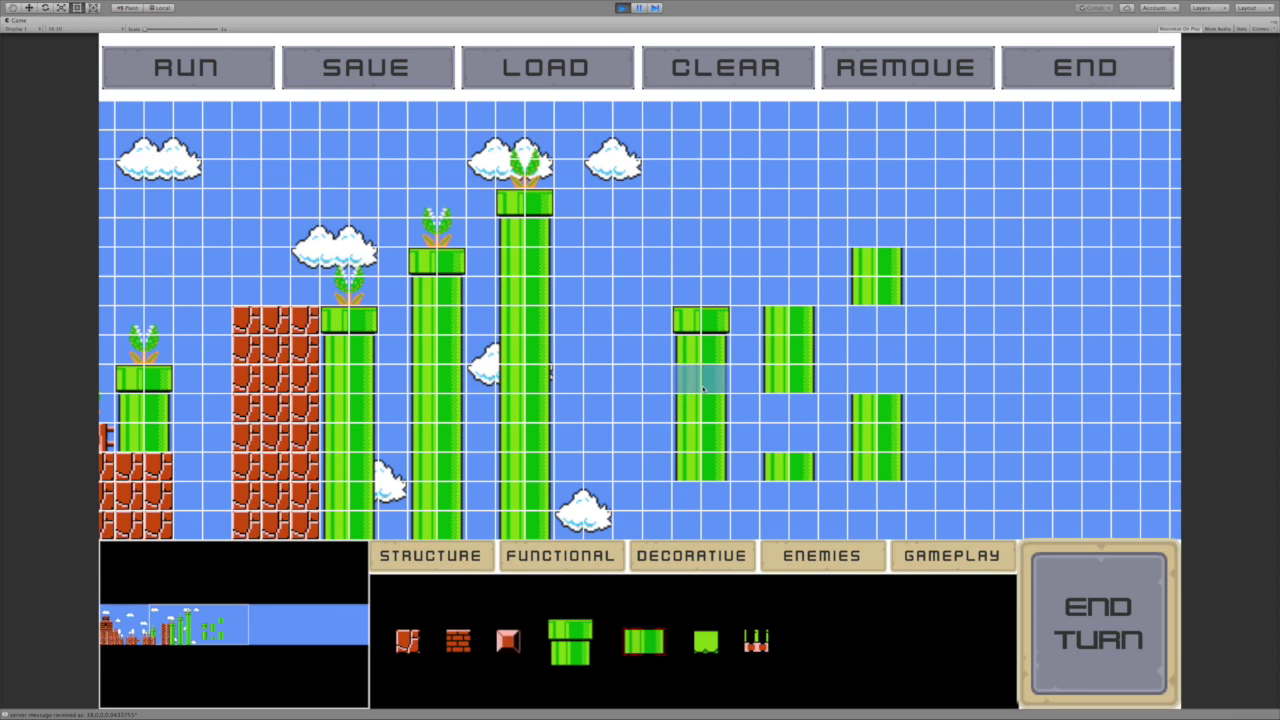
left_click(703, 505)
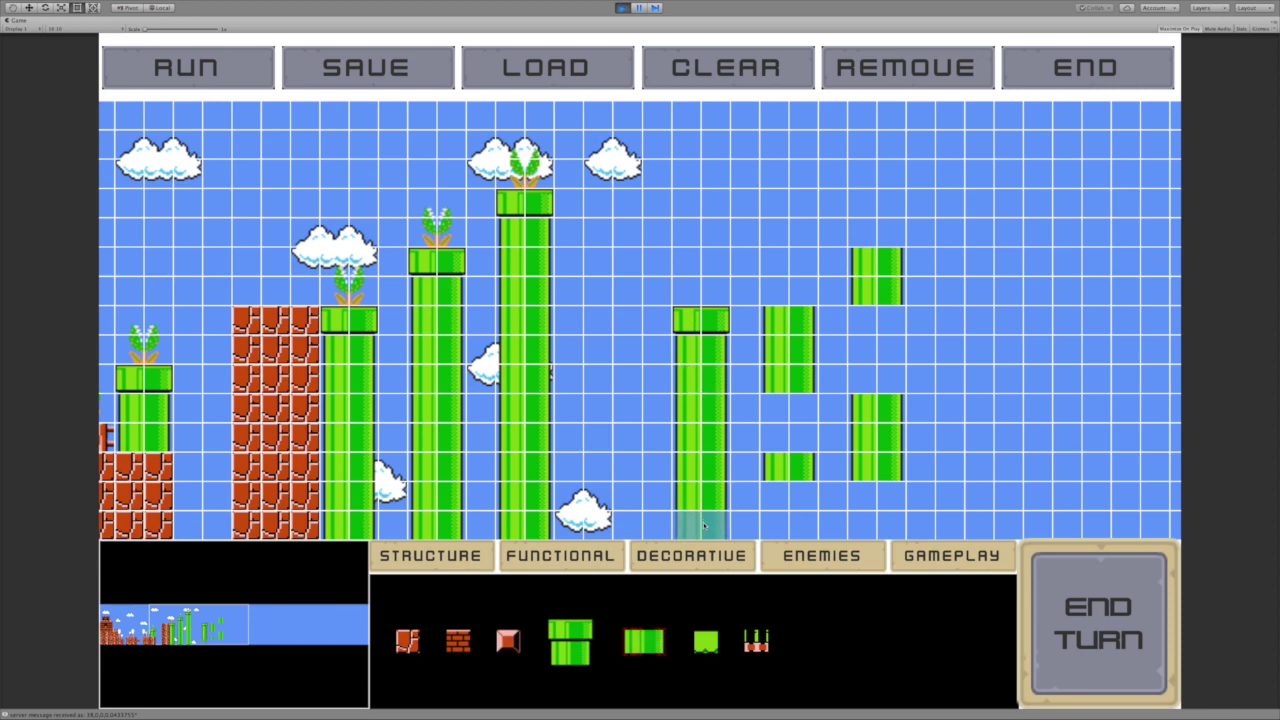
left_click(789, 525)
left_click(789, 496)
left_click(791, 437)
left_click(789, 412)
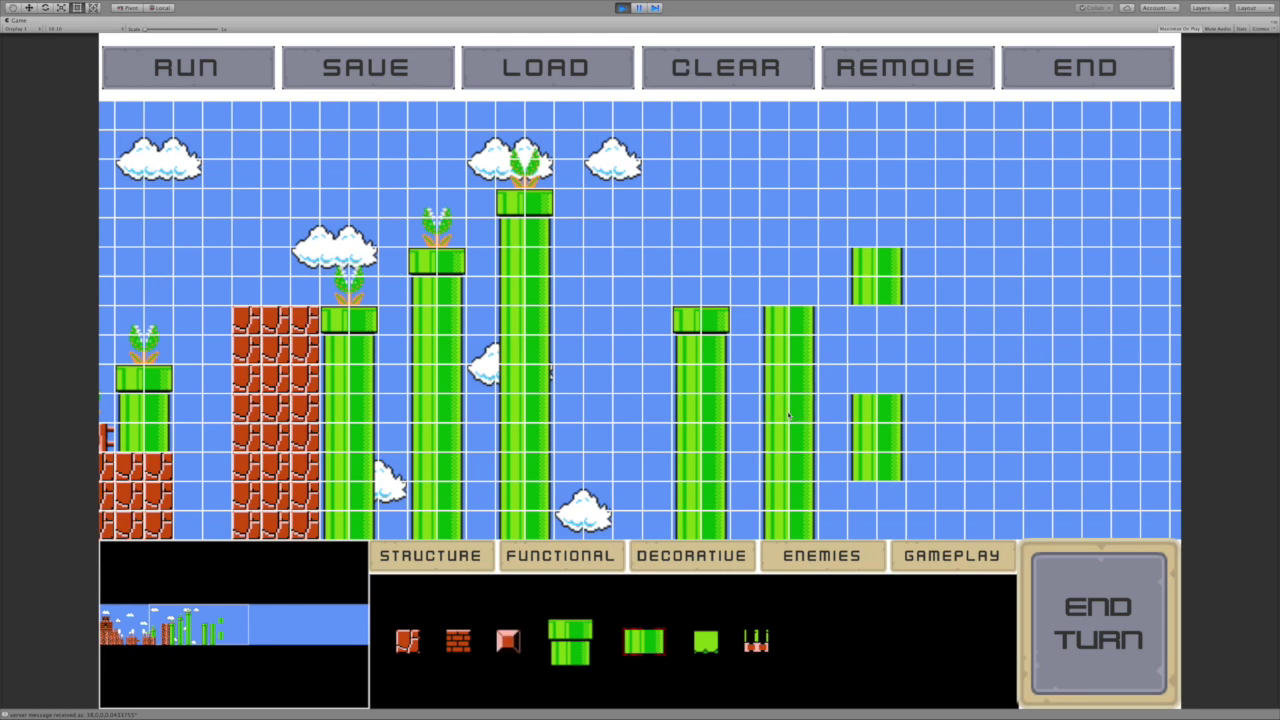
Cap the middle pipe, lower the floating right piece, and complete the right pipe to the ground
left_click(562, 646)
left_click(797, 328)
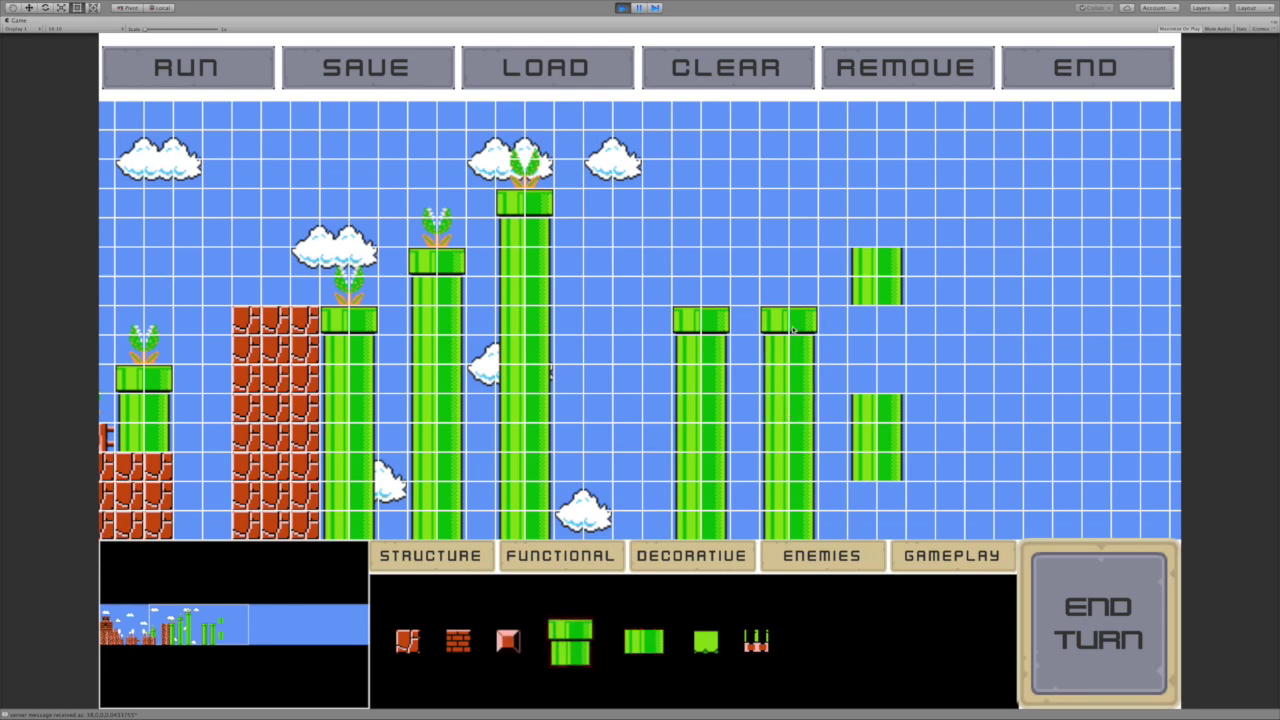
left_click_drag(883, 270, 878, 330)
left_click(645, 642)
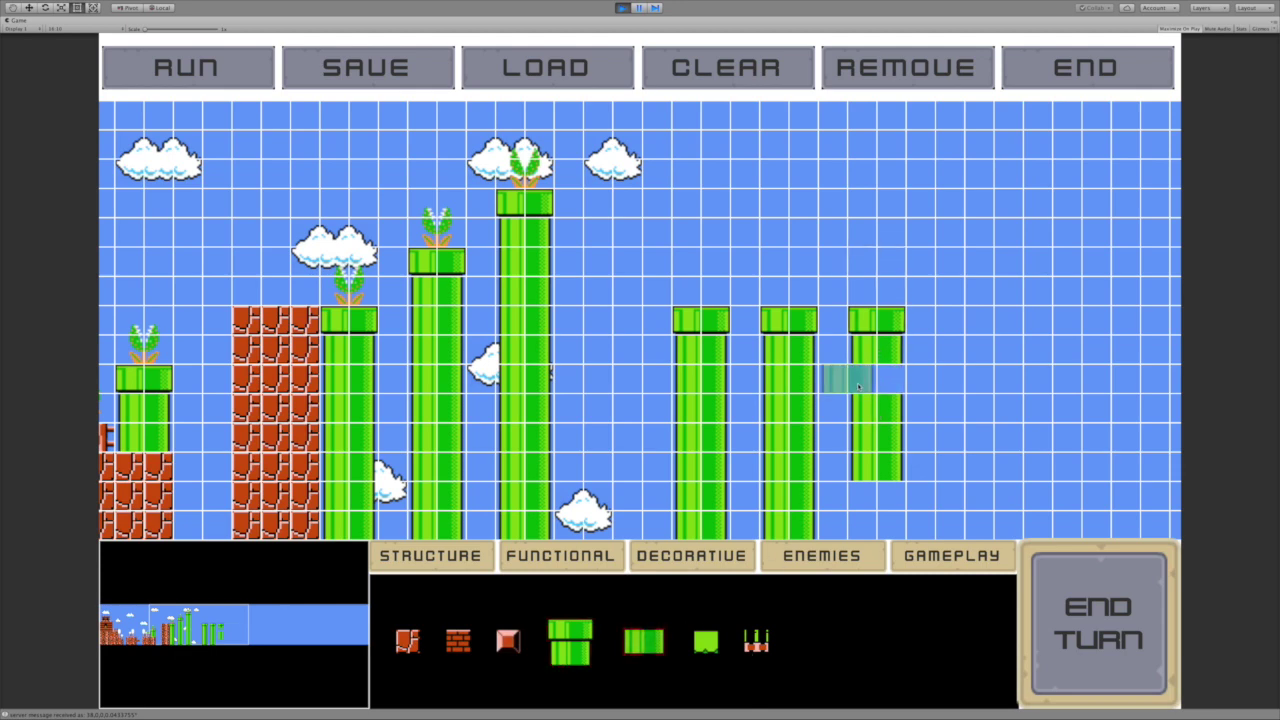
left_click(869, 385)
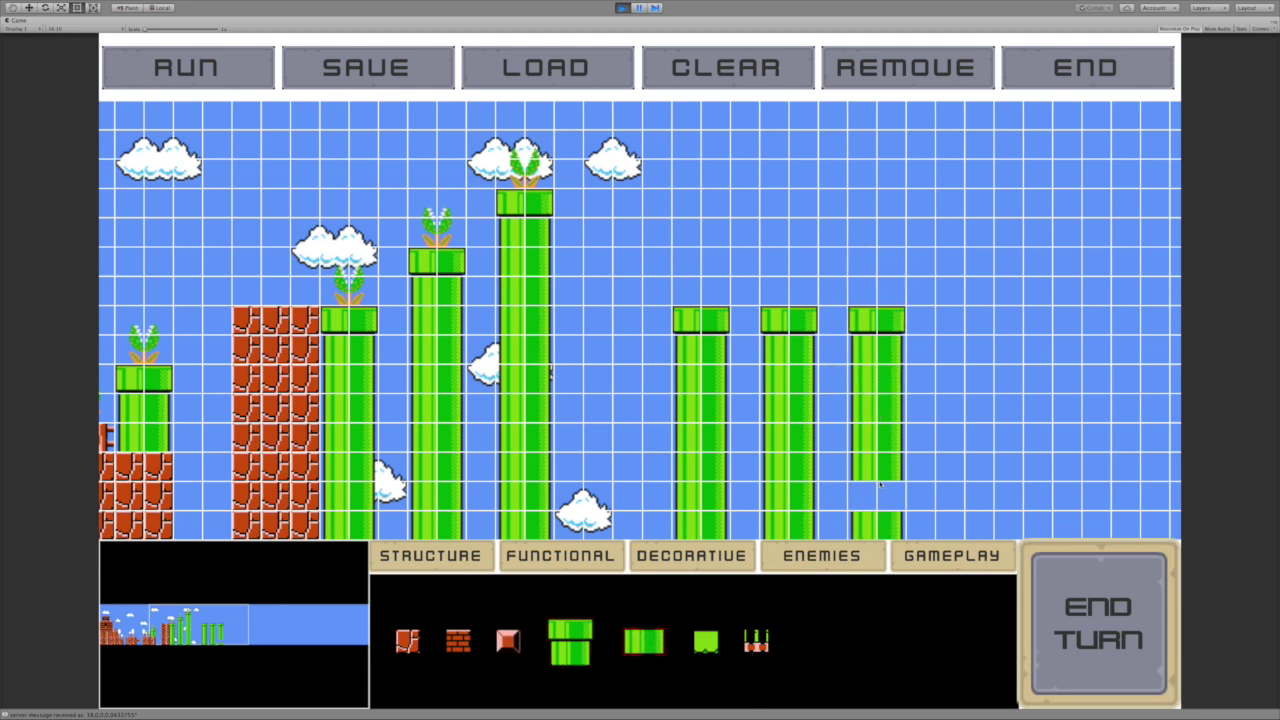
left_click(879, 497)
left_click(560, 556)
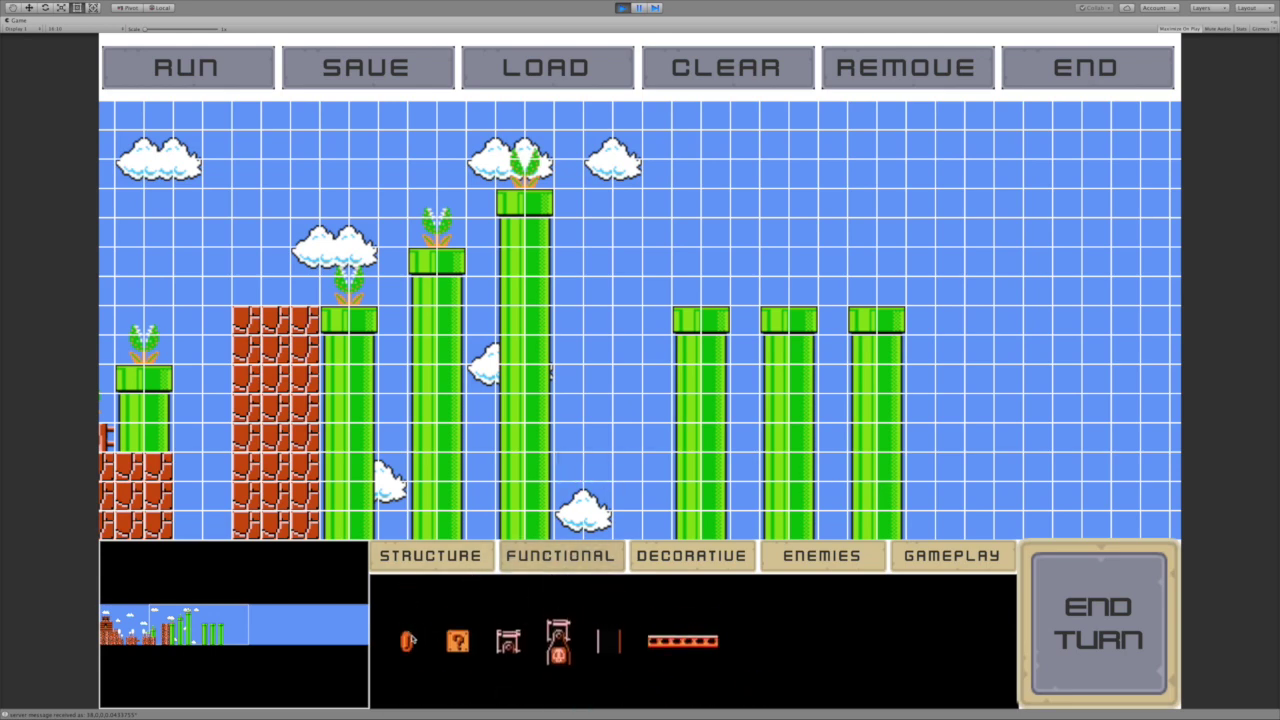
left_click(409, 641)
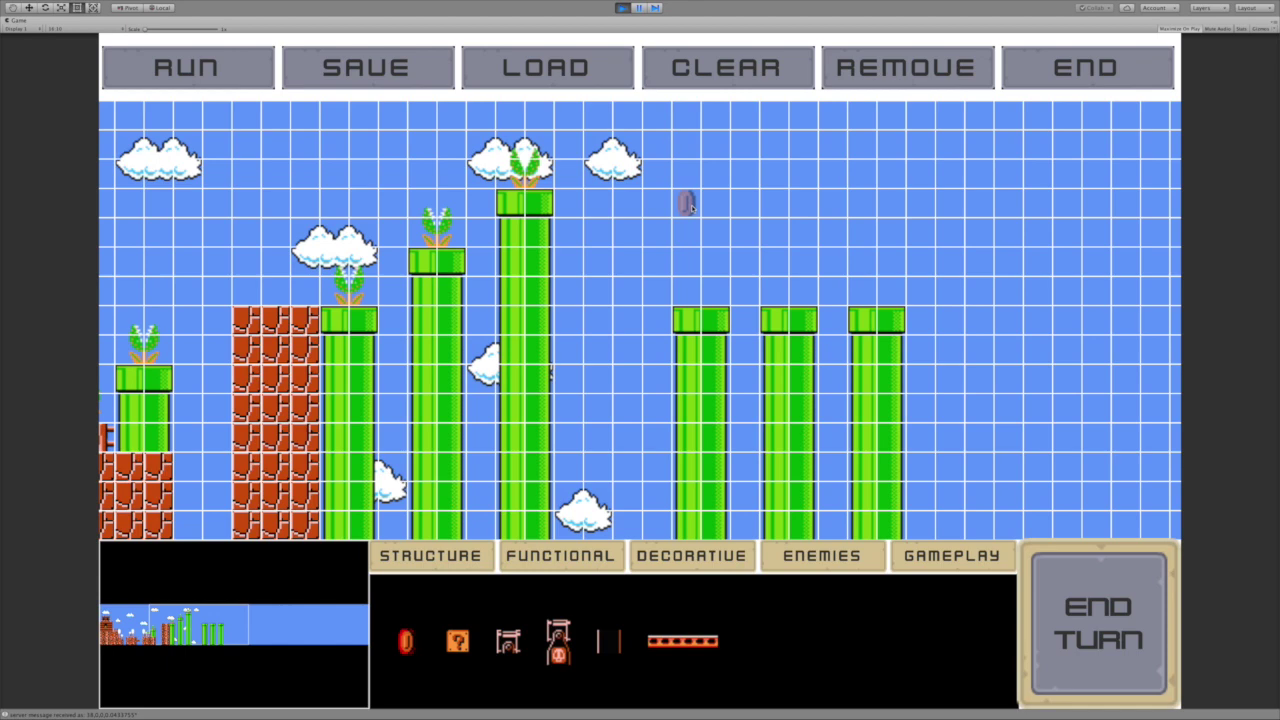
Paint two rows of coins above the right pipes and put a double cloud between them
mouse_move(690, 205)
left_mouse_down()
mouse_move(895, 210)
mouse_move(701, 238)
left_mouse_up()
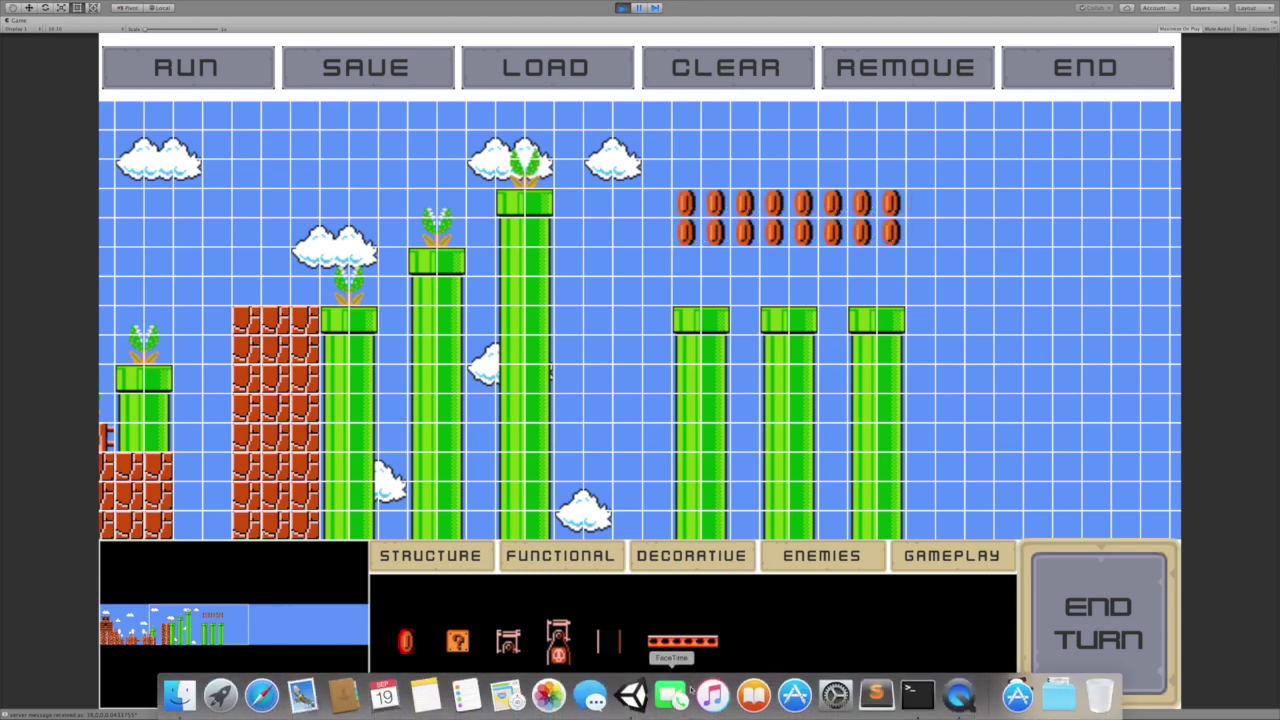
left_click(692, 556)
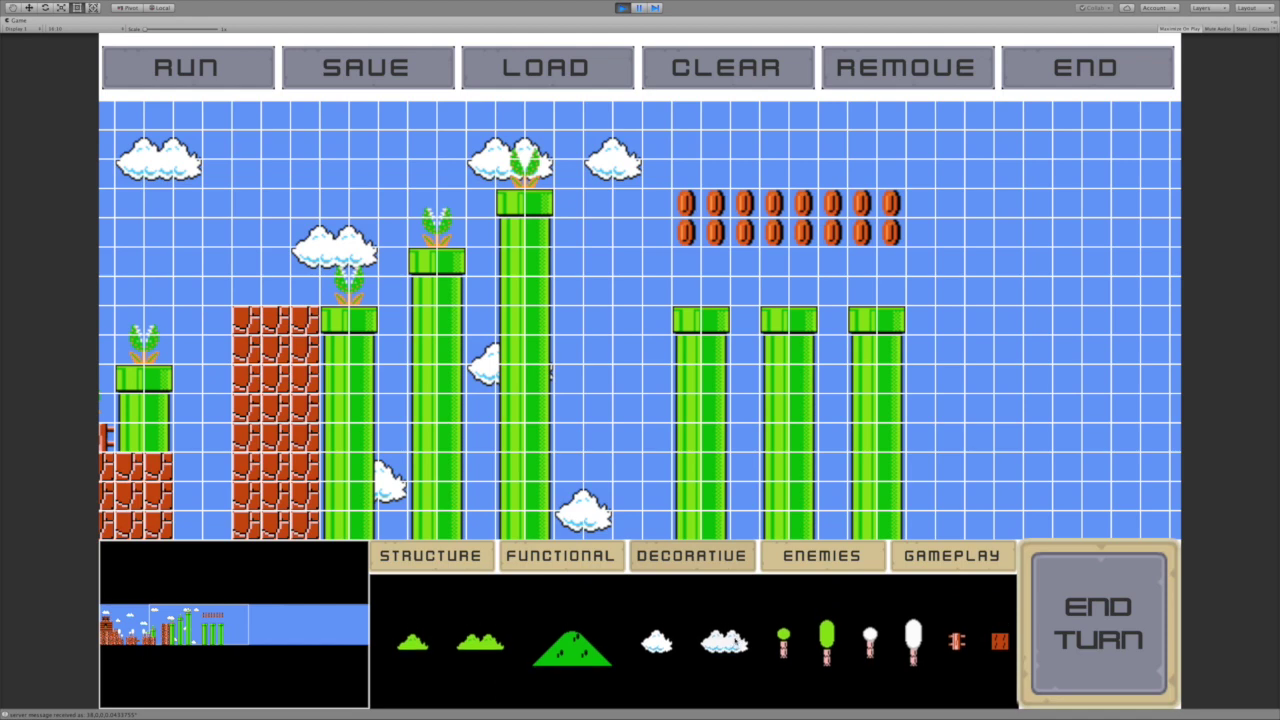
left_click(724, 640)
left_click(756, 384)
Place clouds low beside the right pipe and above the coins, then end the turn
left_click(902, 180)
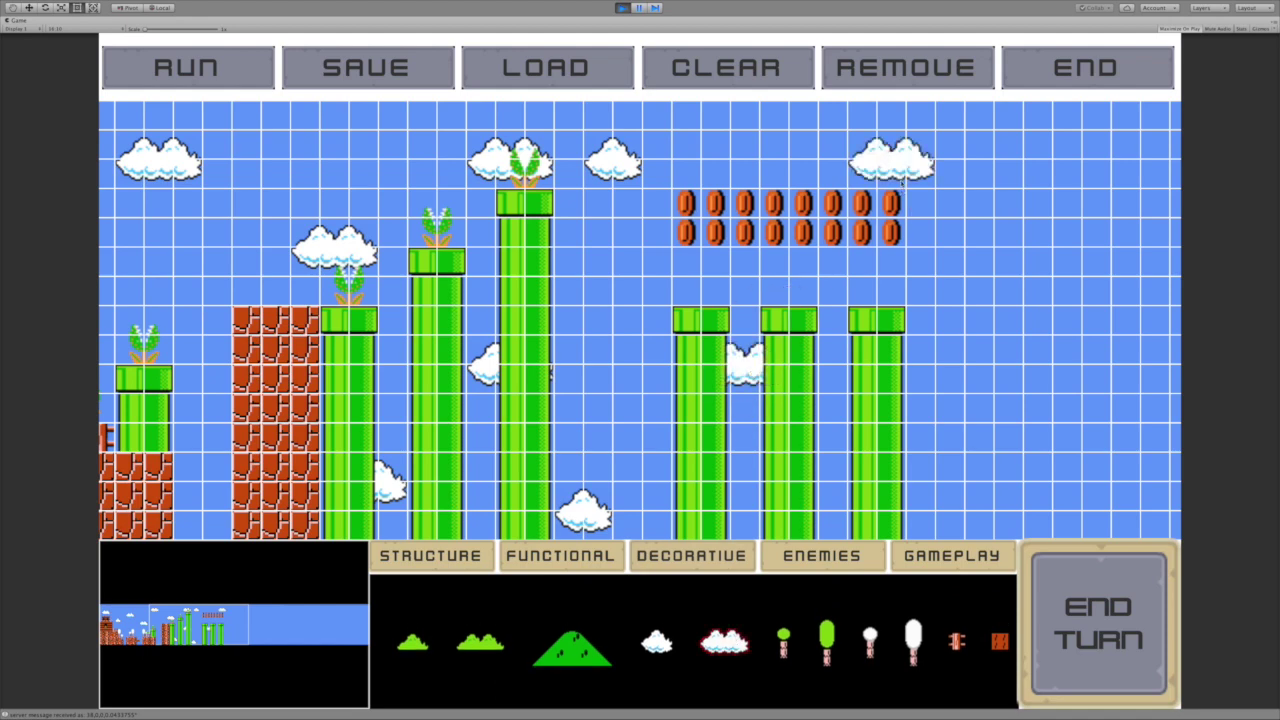
left_click_drag(901, 180, 877, 522)
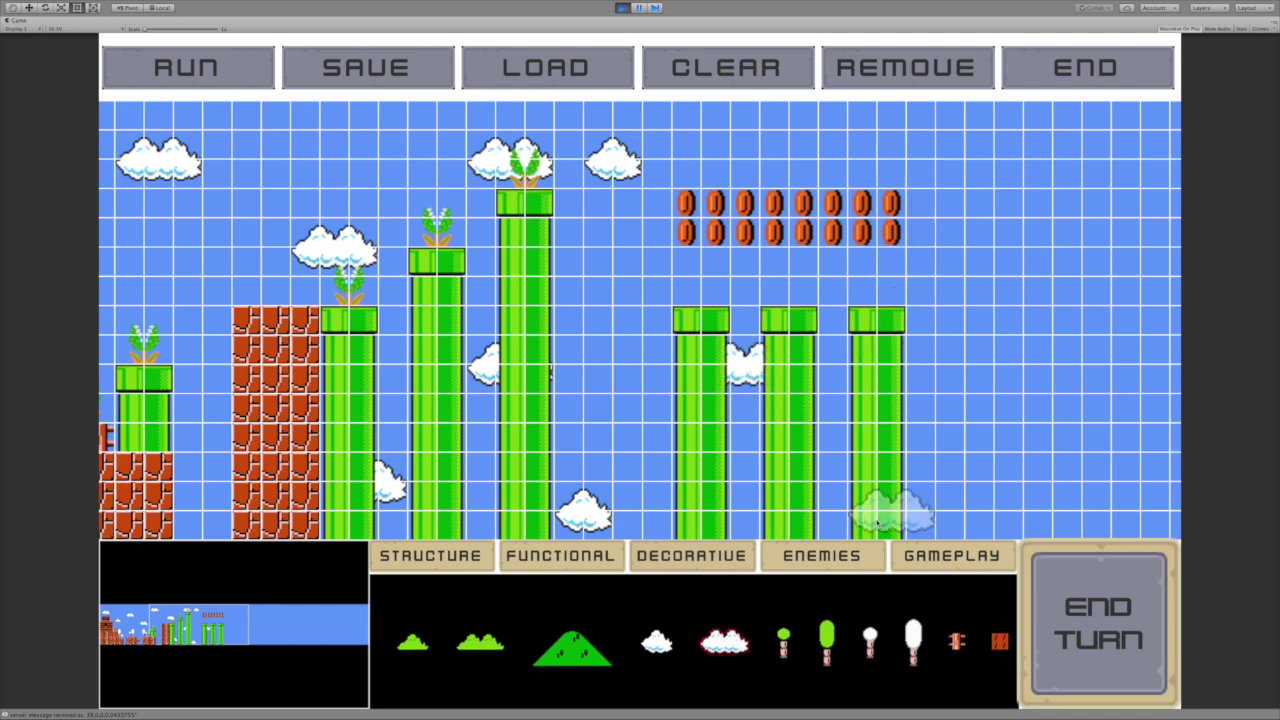
left_click(860, 480)
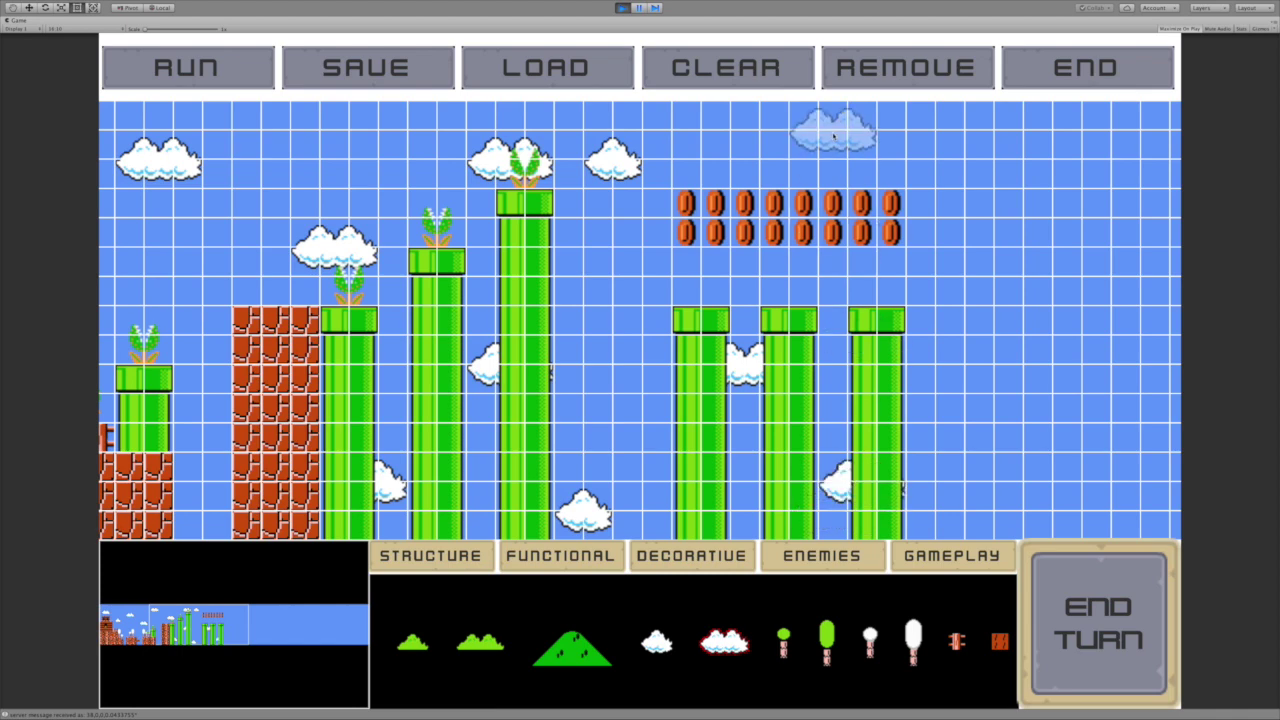
left_click(861, 130)
left_click(1084, 616)
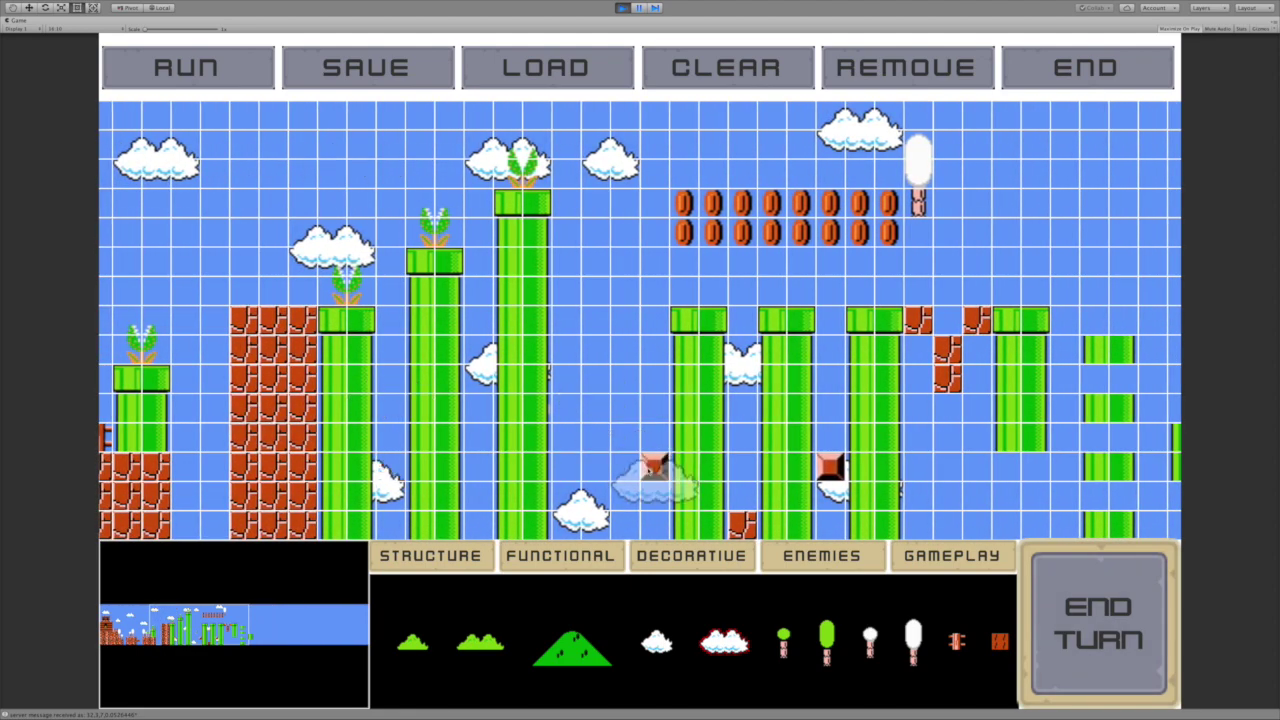
Delete the partner's question block, bricks, red block and extra pipe columns
right_click(653, 465)
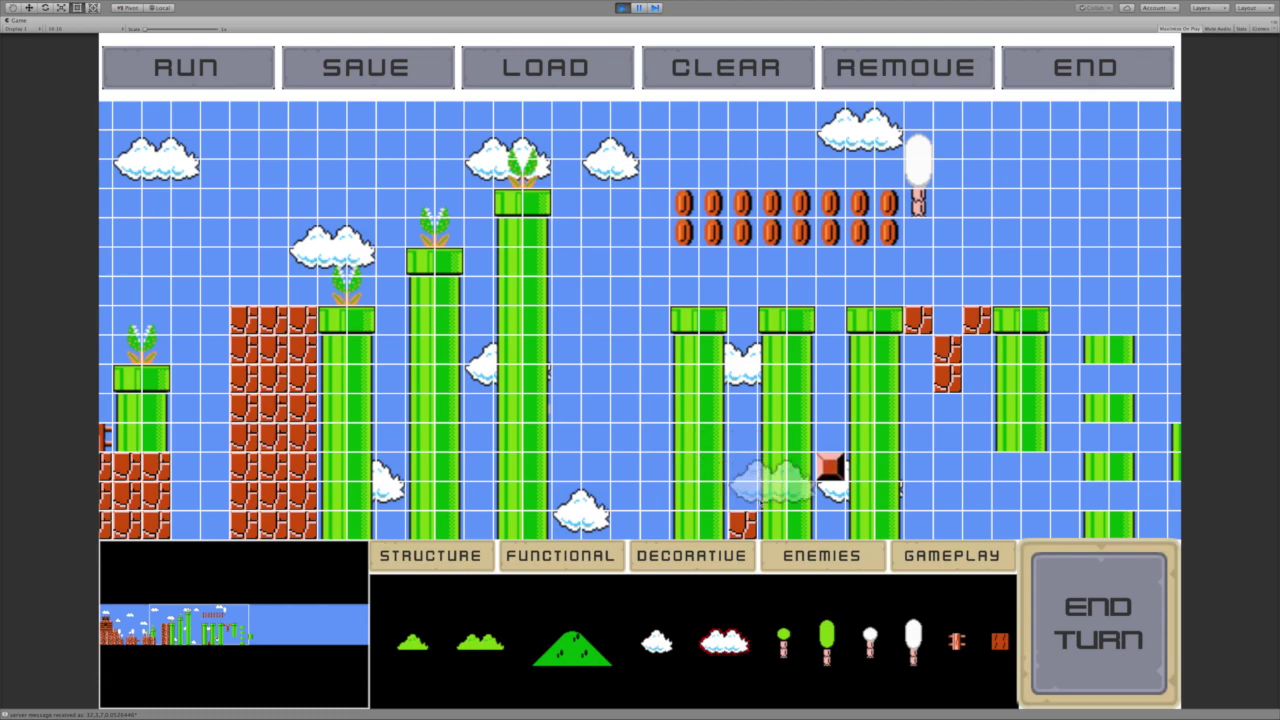
right_click(742, 520)
right_click(830, 465)
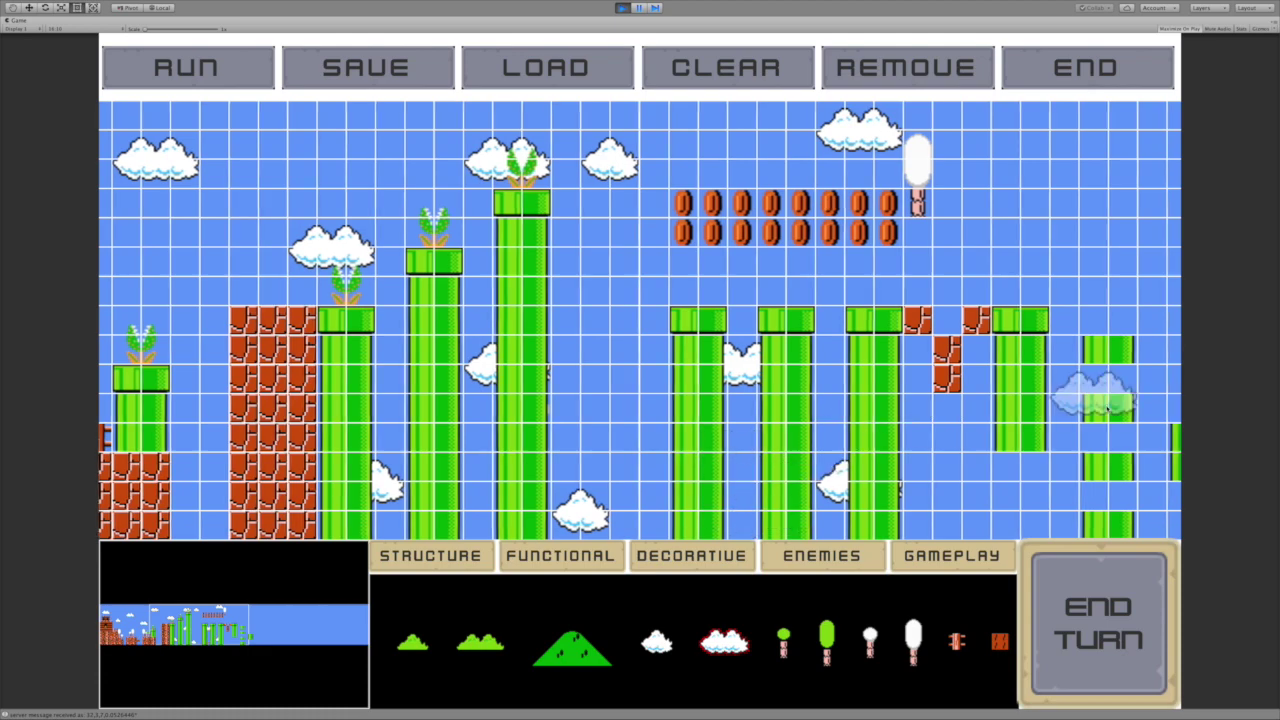
middle_click_drag(1086, 386, 634, 451)
mouse_move(628, 316)
right_mouse_down()
mouse_move(608, 345)
mouse_move(600, 430)
mouse_move(714, 312)
mouse_move(720, 540)
mouse_move(823, 391)
right_mouse_up()
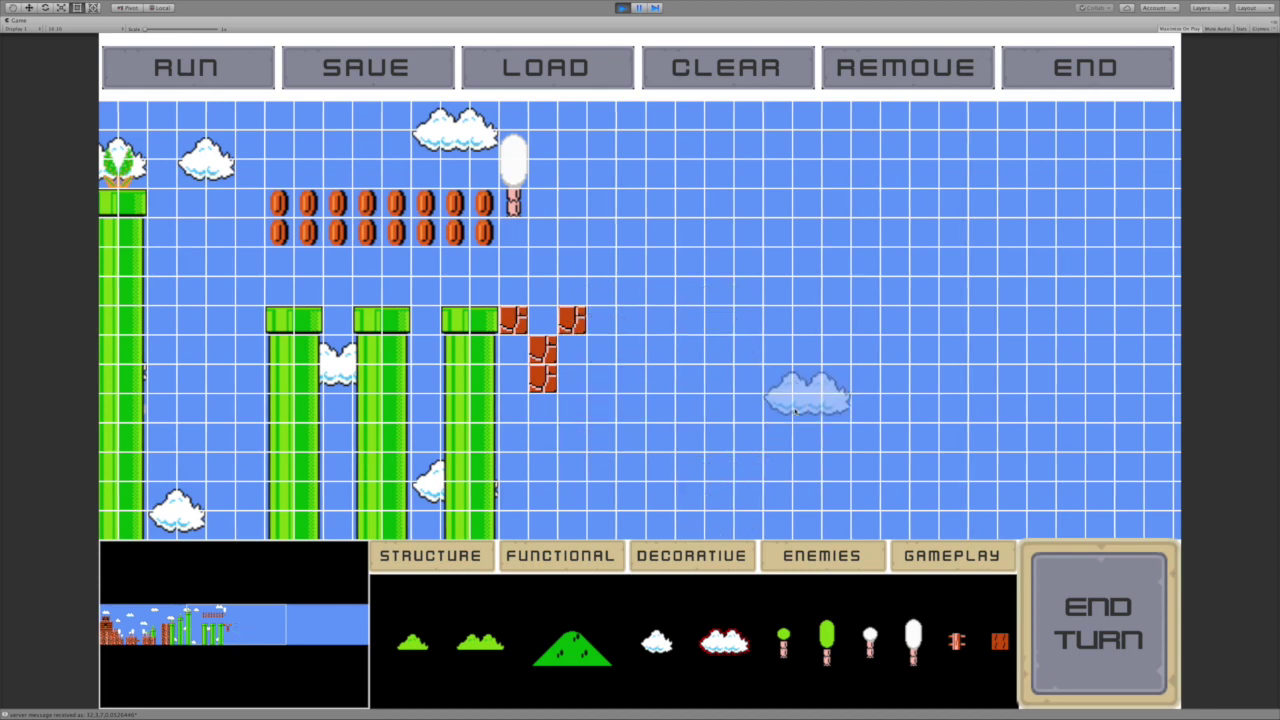
right_click_drag(512, 335, 586, 334)
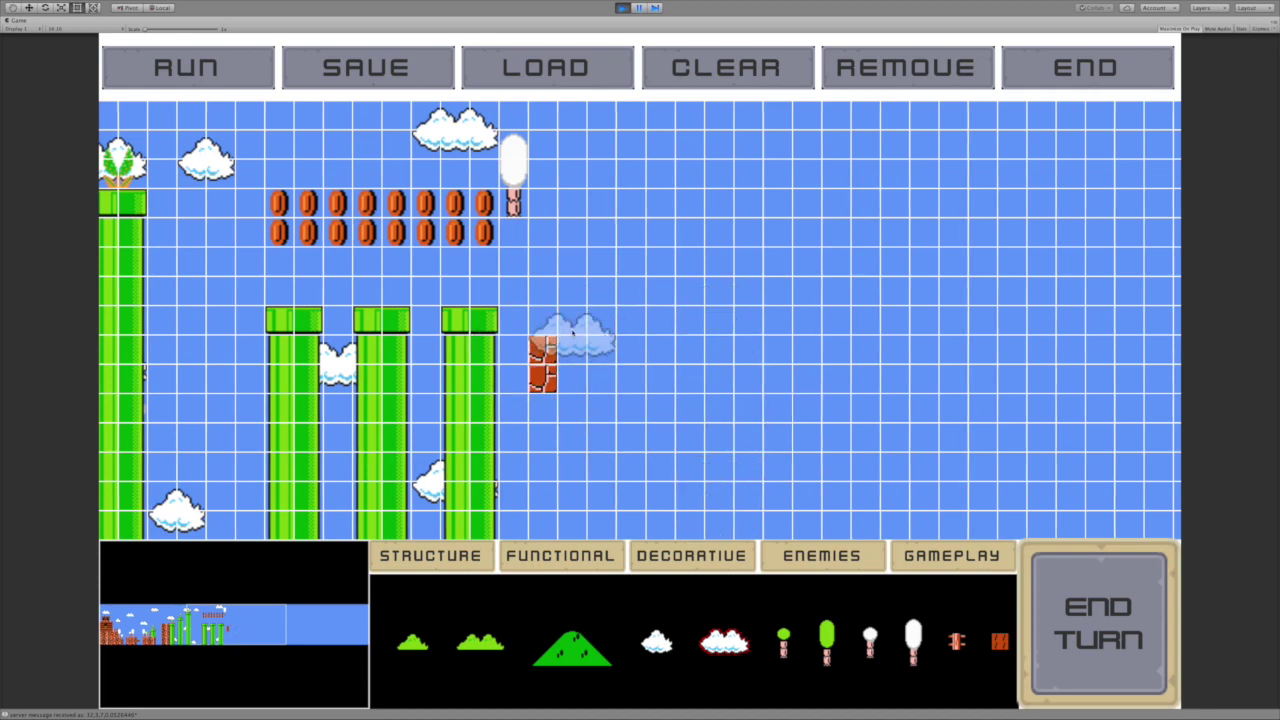
left_click(421, 574)
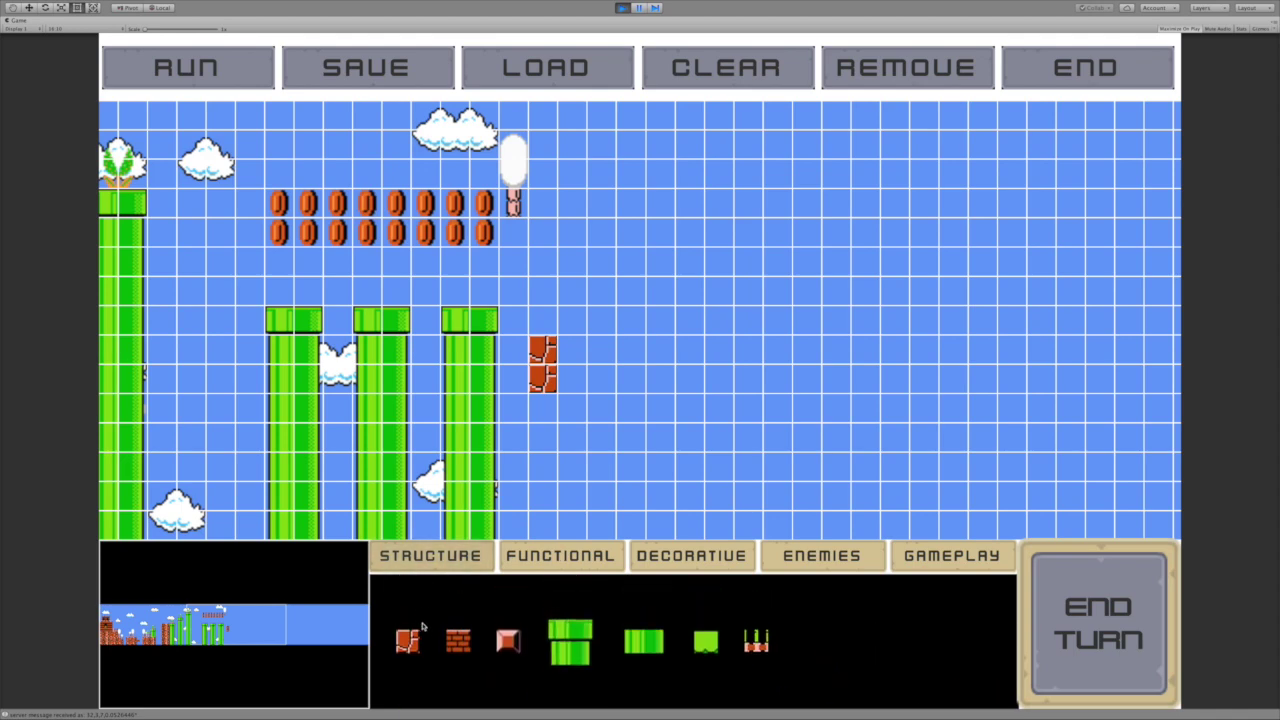
Extend the brick pillar to the ground and lay a grassy bridge deck rightward
left_click_drag(543, 407, 543, 467)
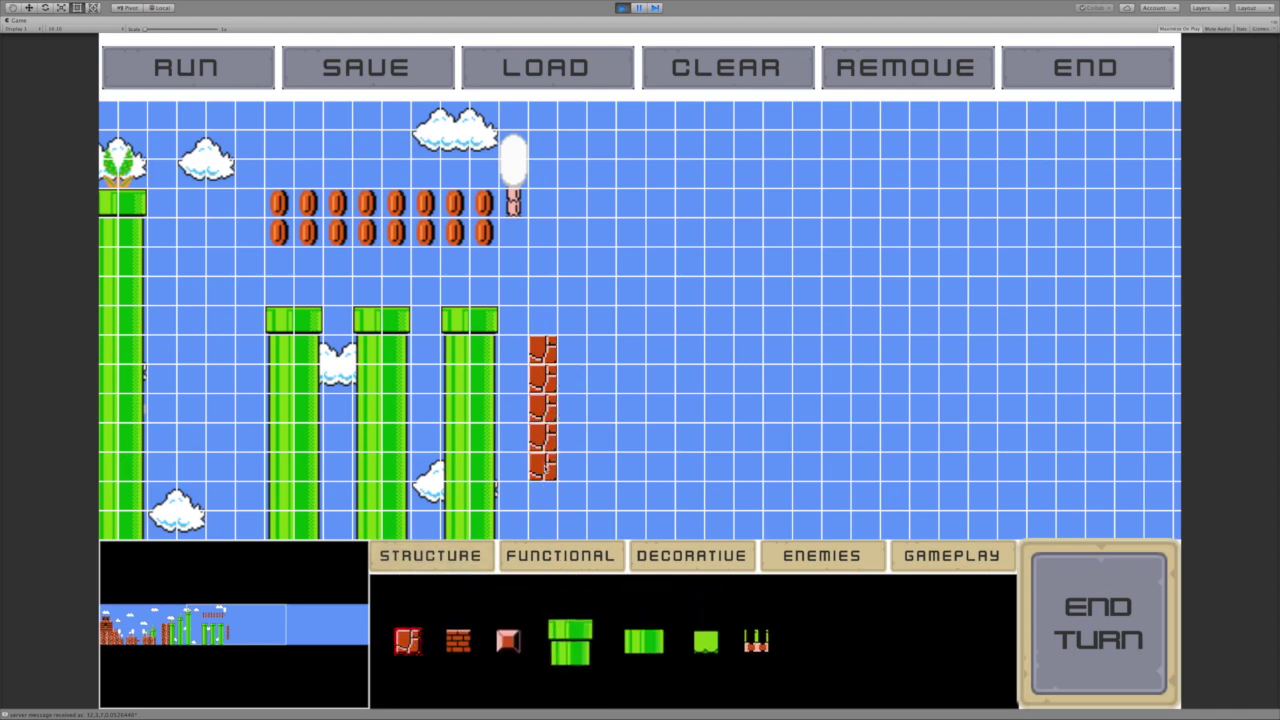
left_click(757, 643)
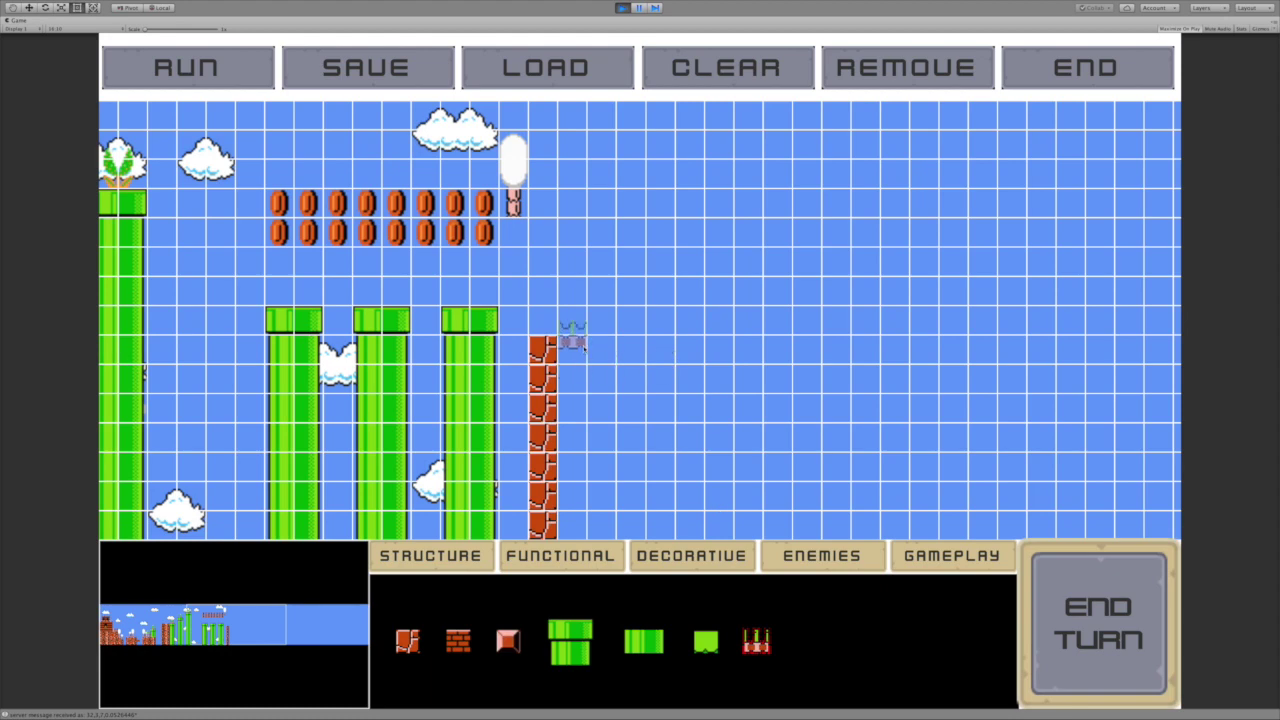
left_click_drag(572, 340, 926, 340)
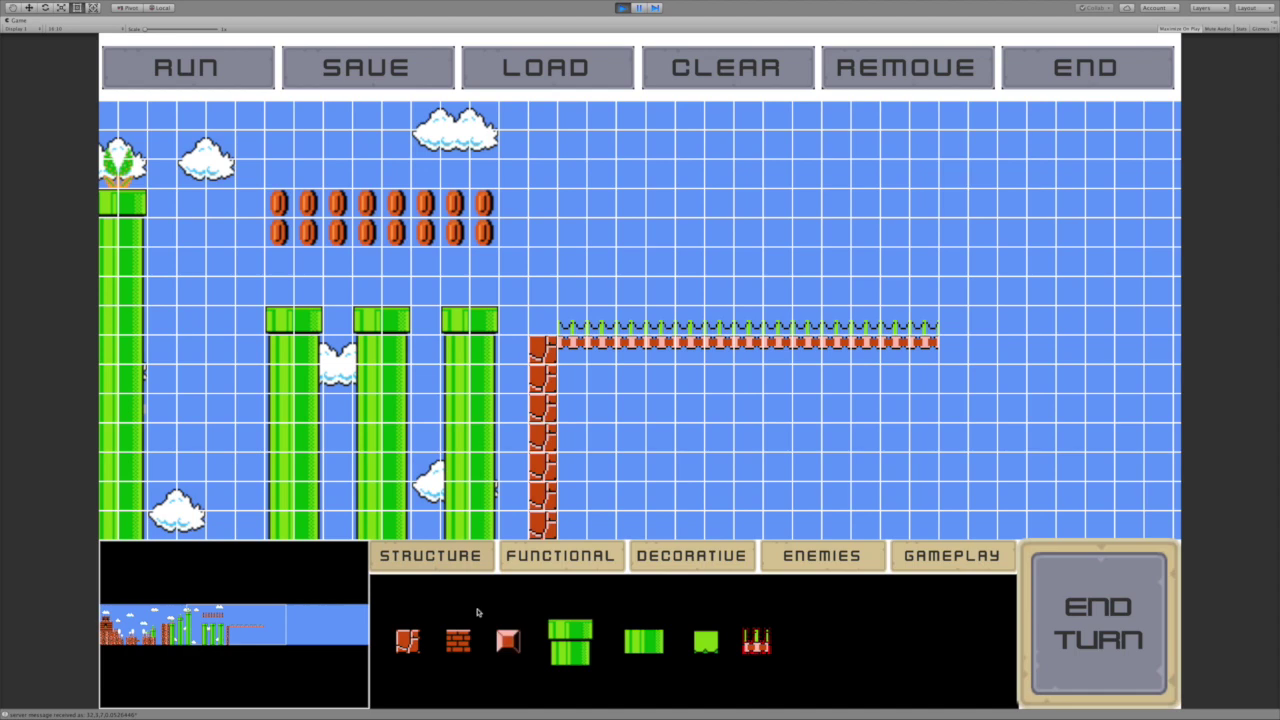
Build a brick pillar under the deck's right end and top it with a small tree
left_click(407, 640)
left_click_drag(954, 351, 958, 528)
left_click(637, 553)
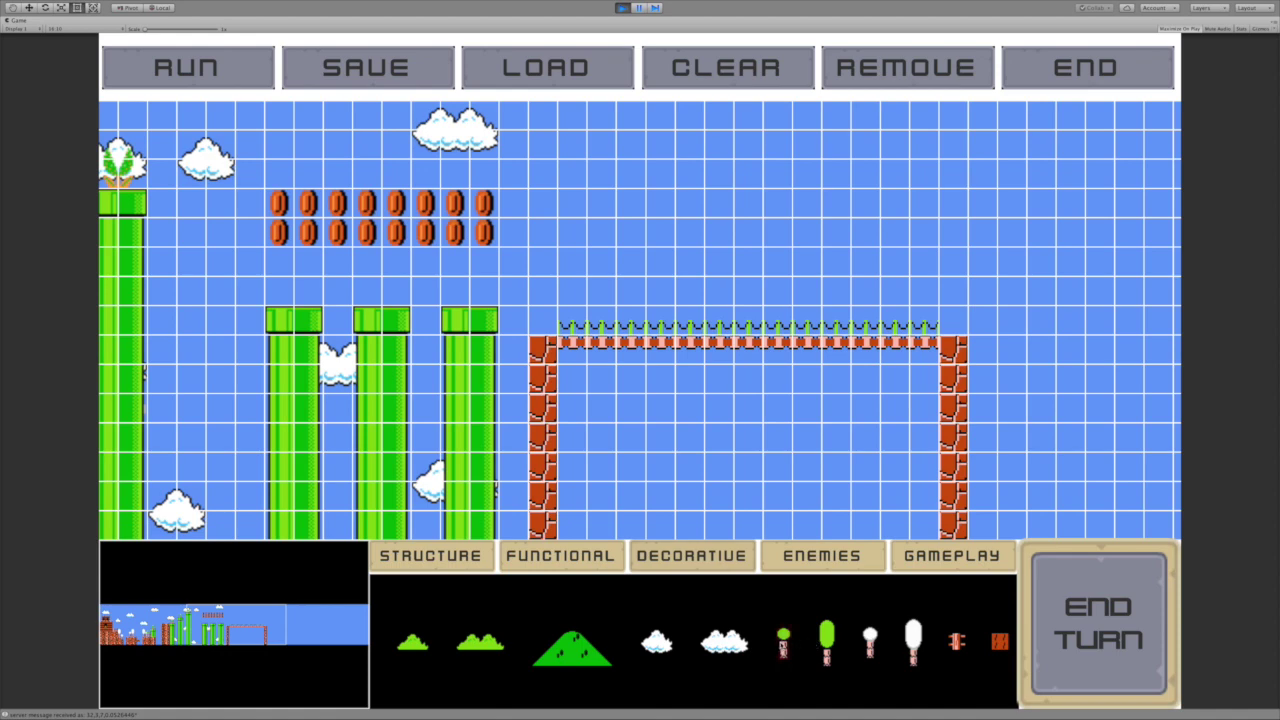
left_click(954, 300)
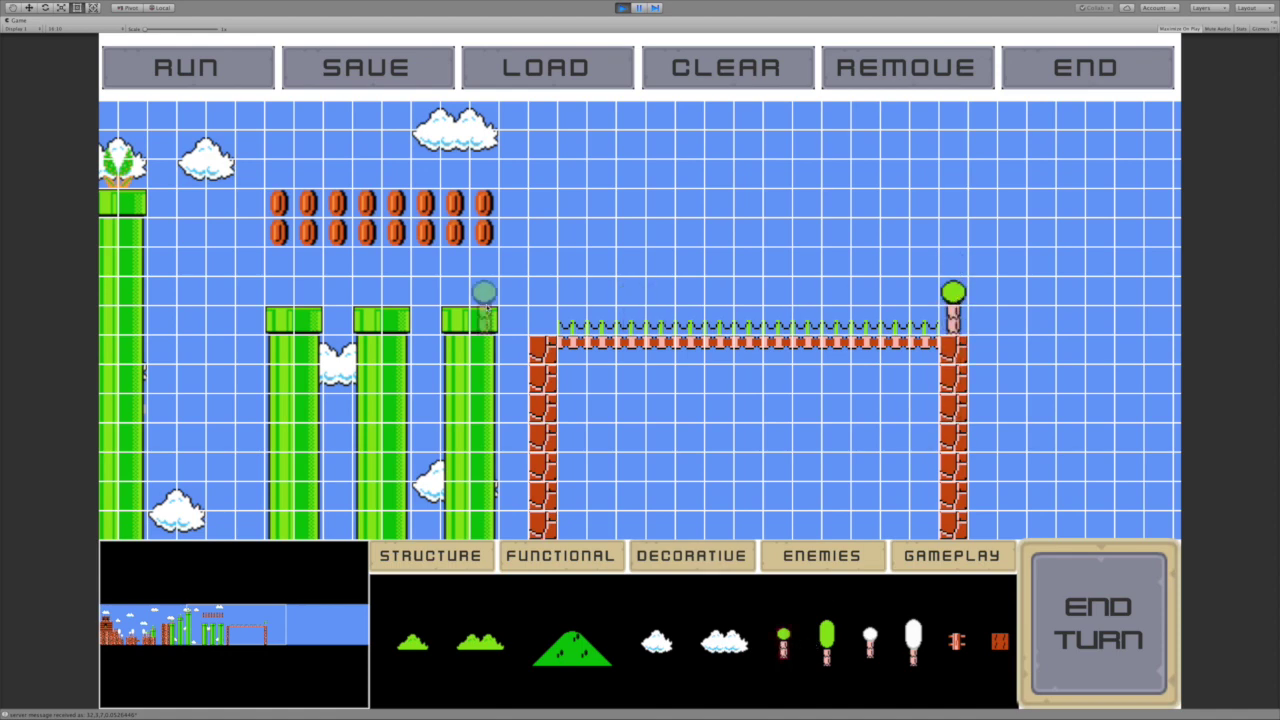
Put a small tree on the left pillar and two large hills under the bridge
left_click(542, 300)
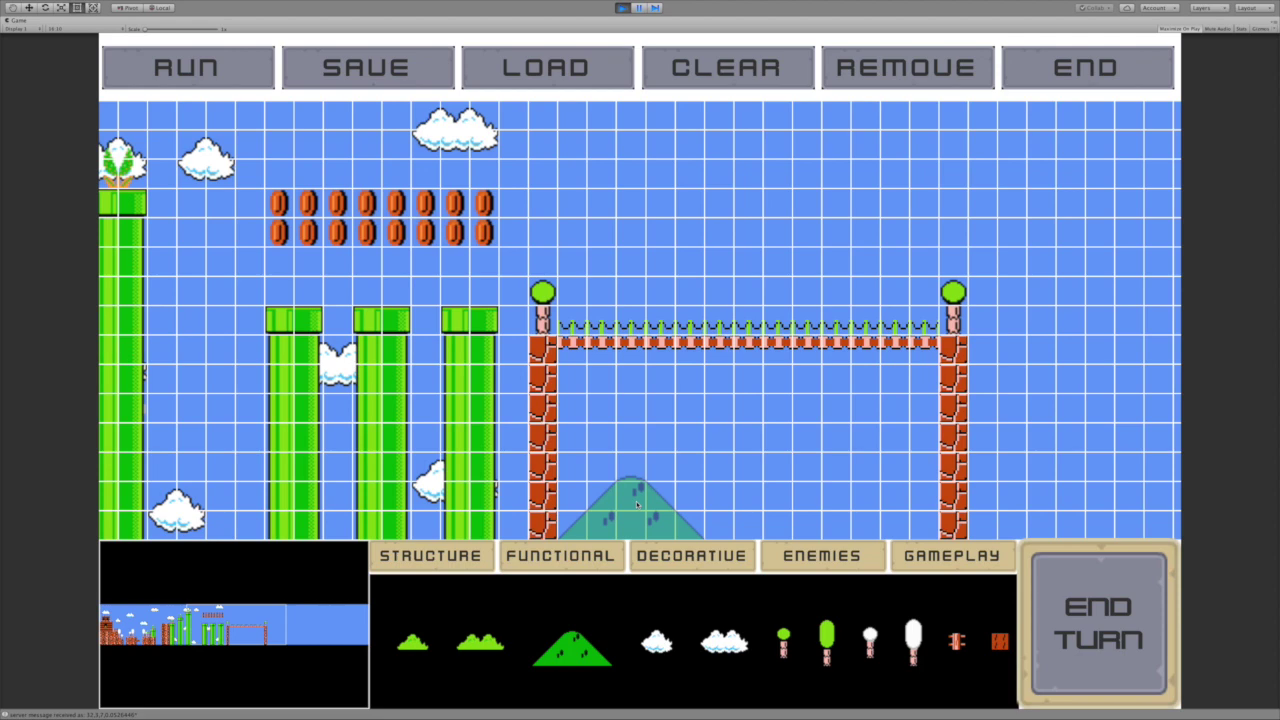
left_click(637, 505)
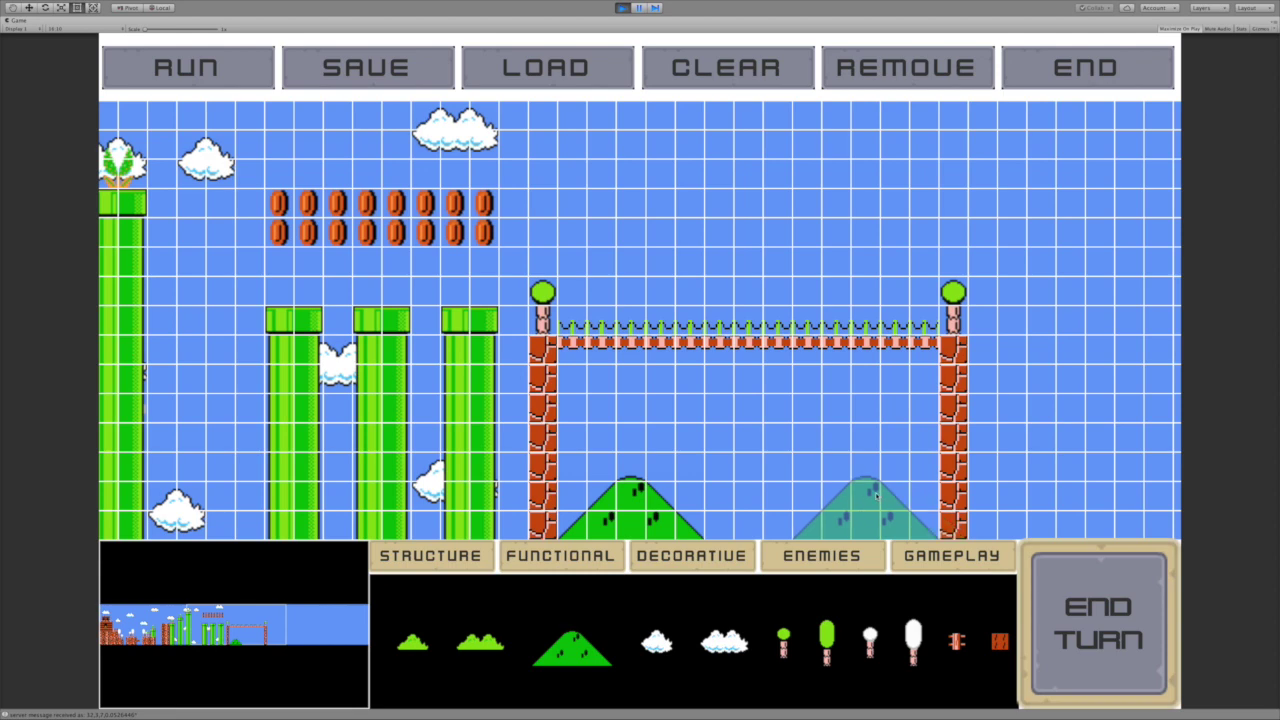
left_click(845, 513)
Add two large clouds, one between the hills and one high in the sky
left_click(560, 556)
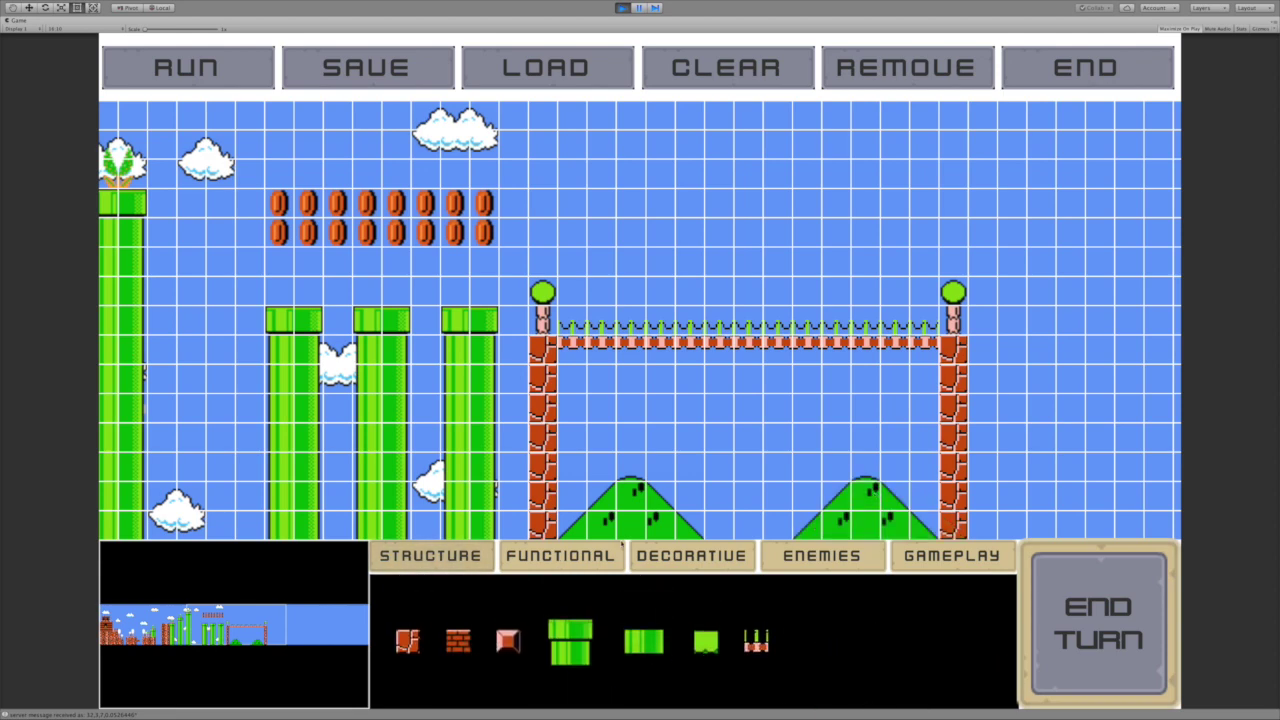
left_click(430, 556)
left_click(690, 556)
left_click(725, 640)
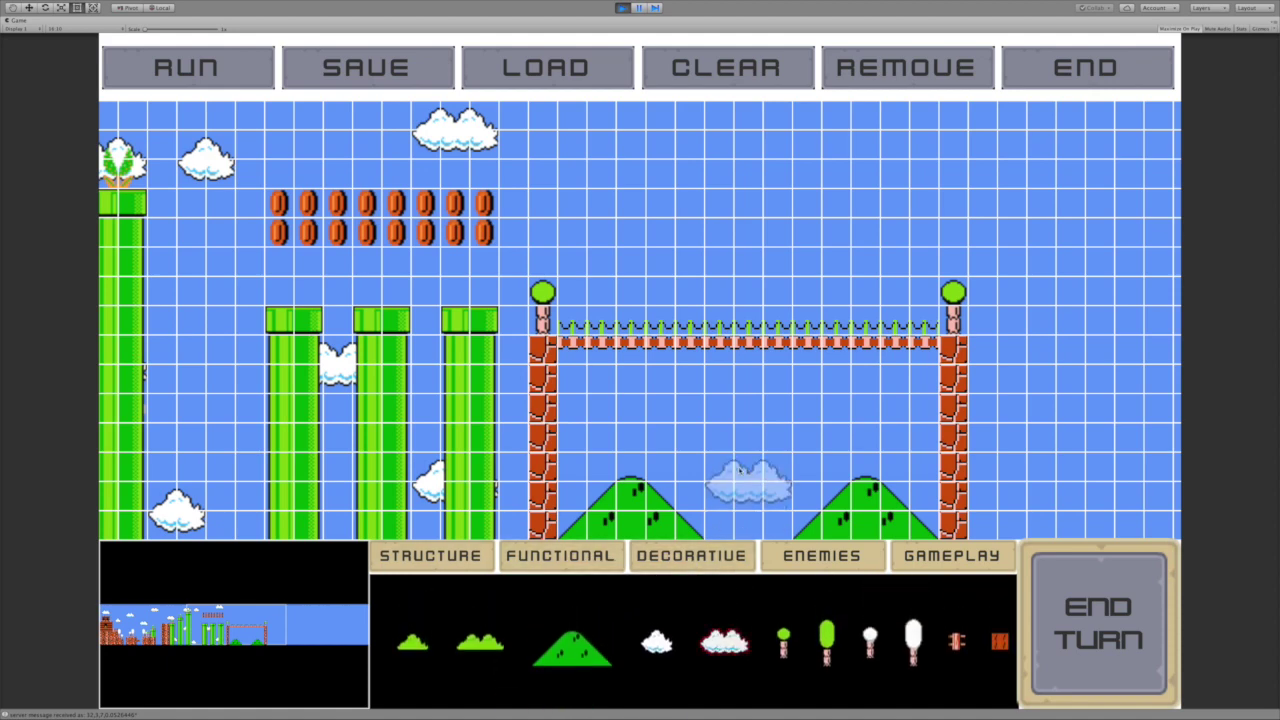
left_click(807, 159)
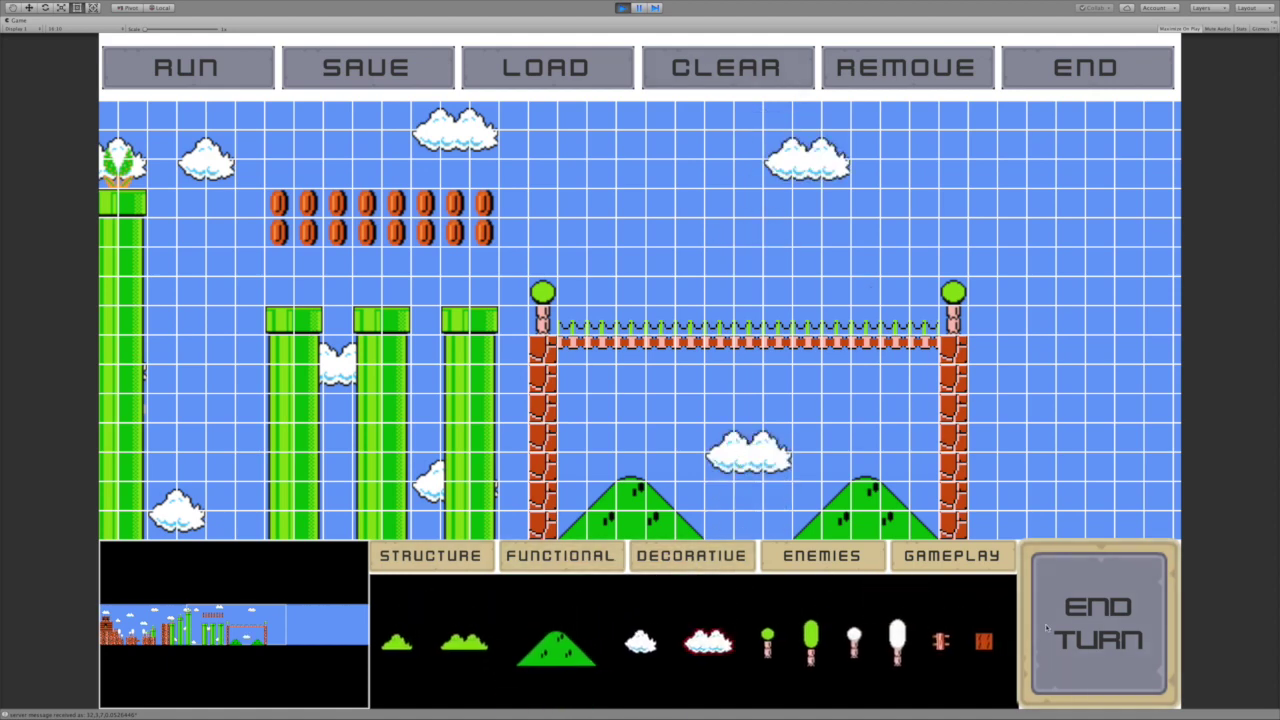
Hand the turn to the partner, clear stray pieces under the bridge, and fill the coin-row gaps
left_click(1079, 630)
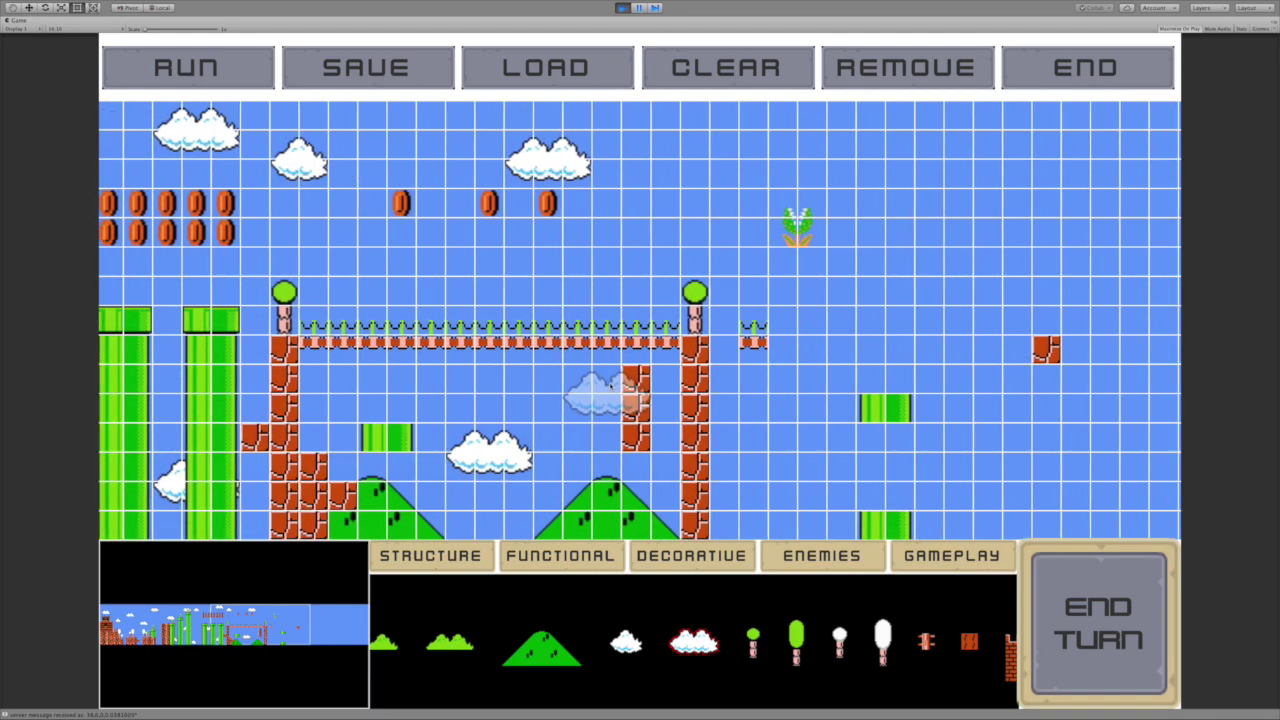
left_click(395, 437)
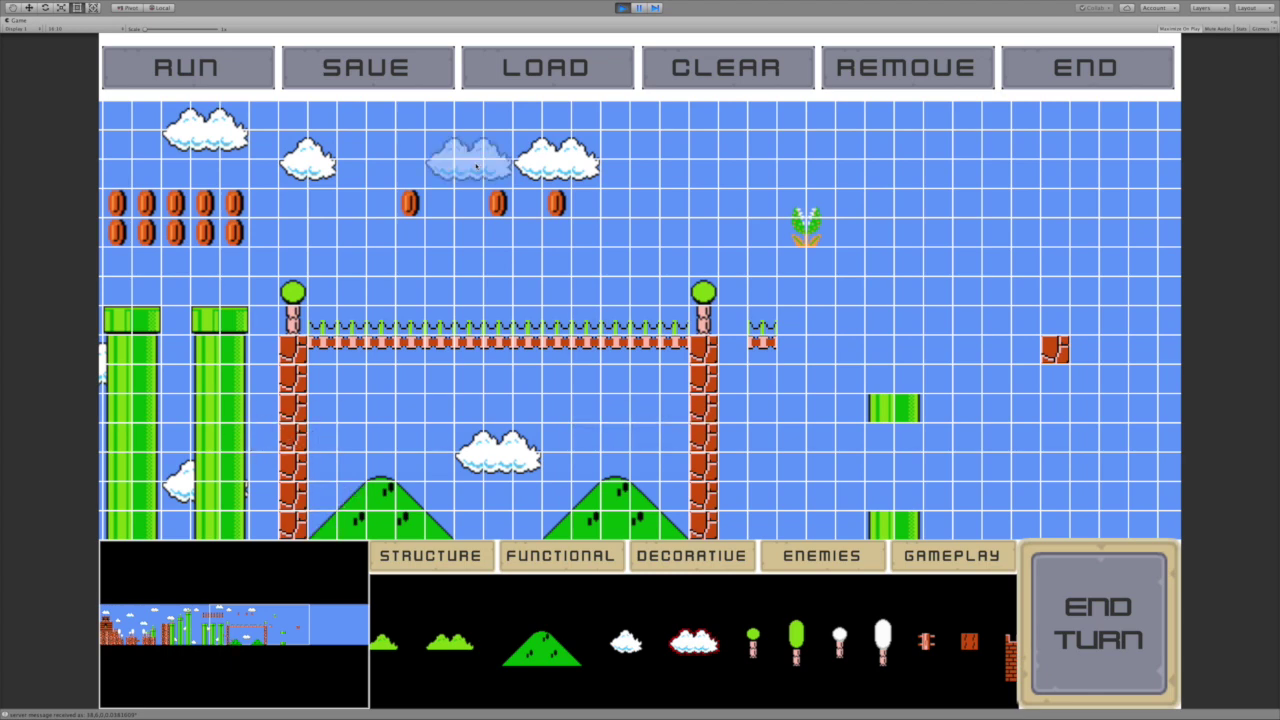
left_click(560, 556)
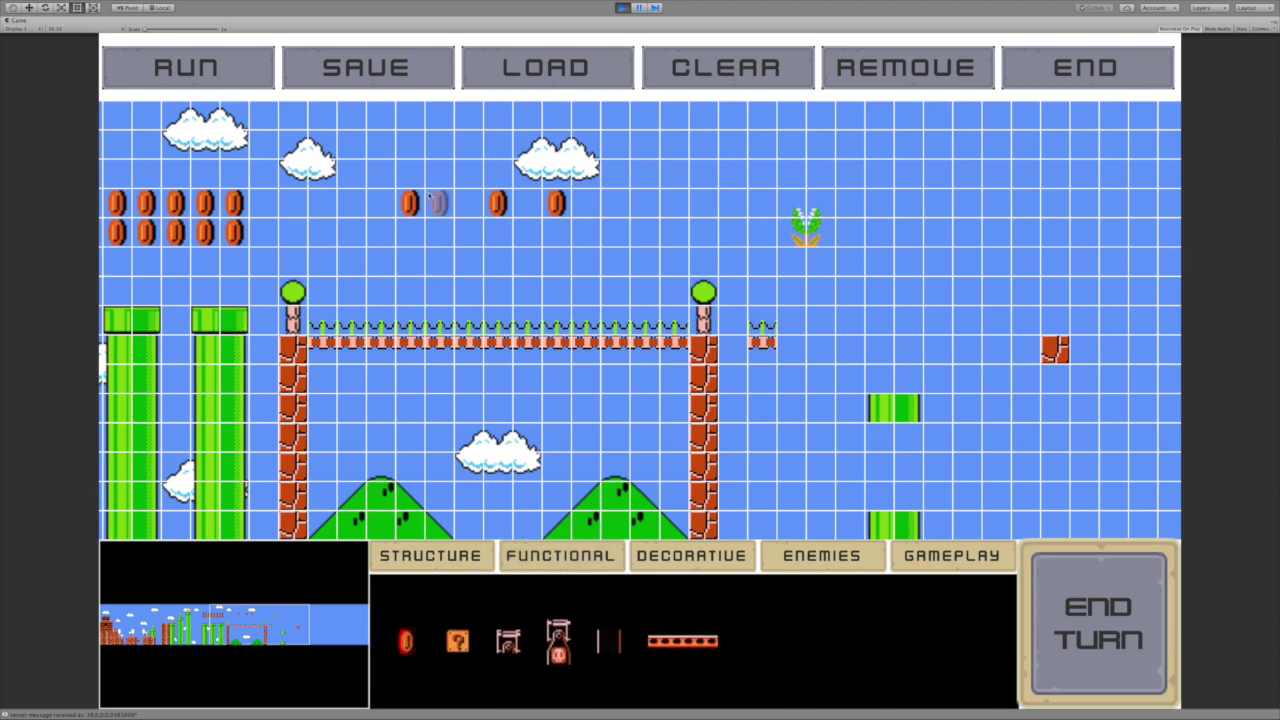
left_click_drag(500, 200, 586, 202)
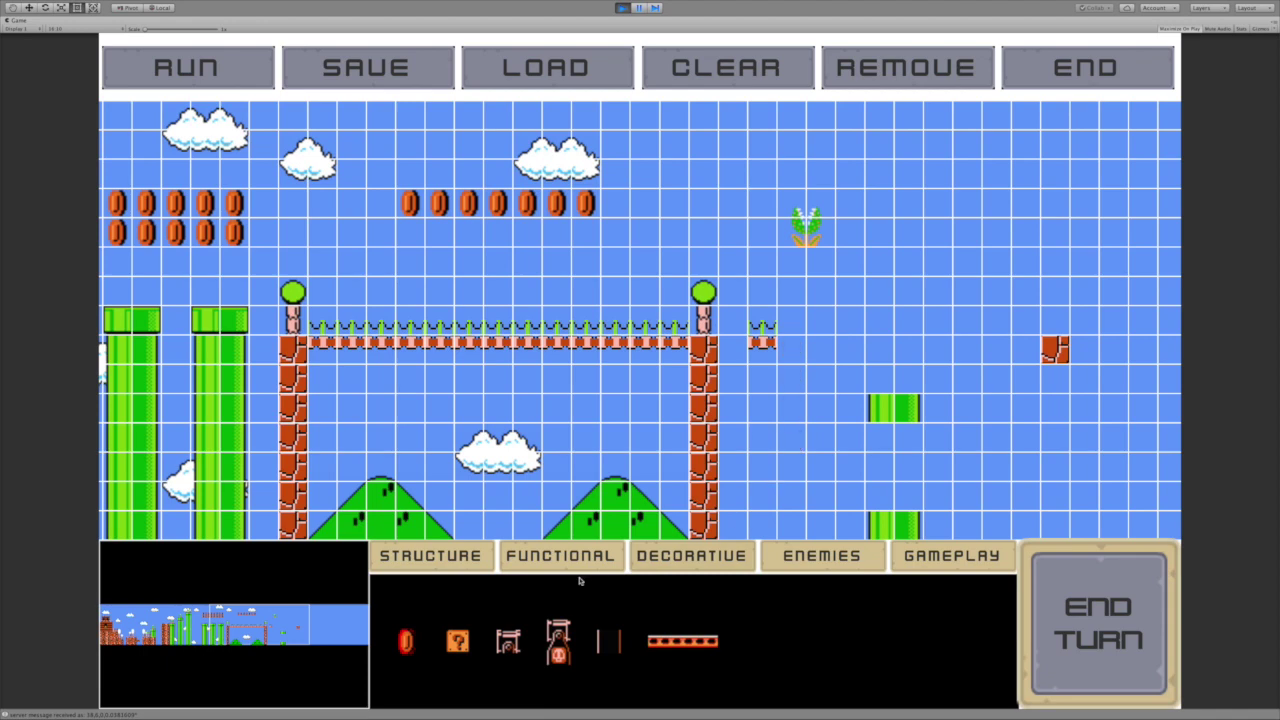
Extend the grassy bridge deck right and run a pipe through its gap down to the lower pipe
left_click(453, 552)
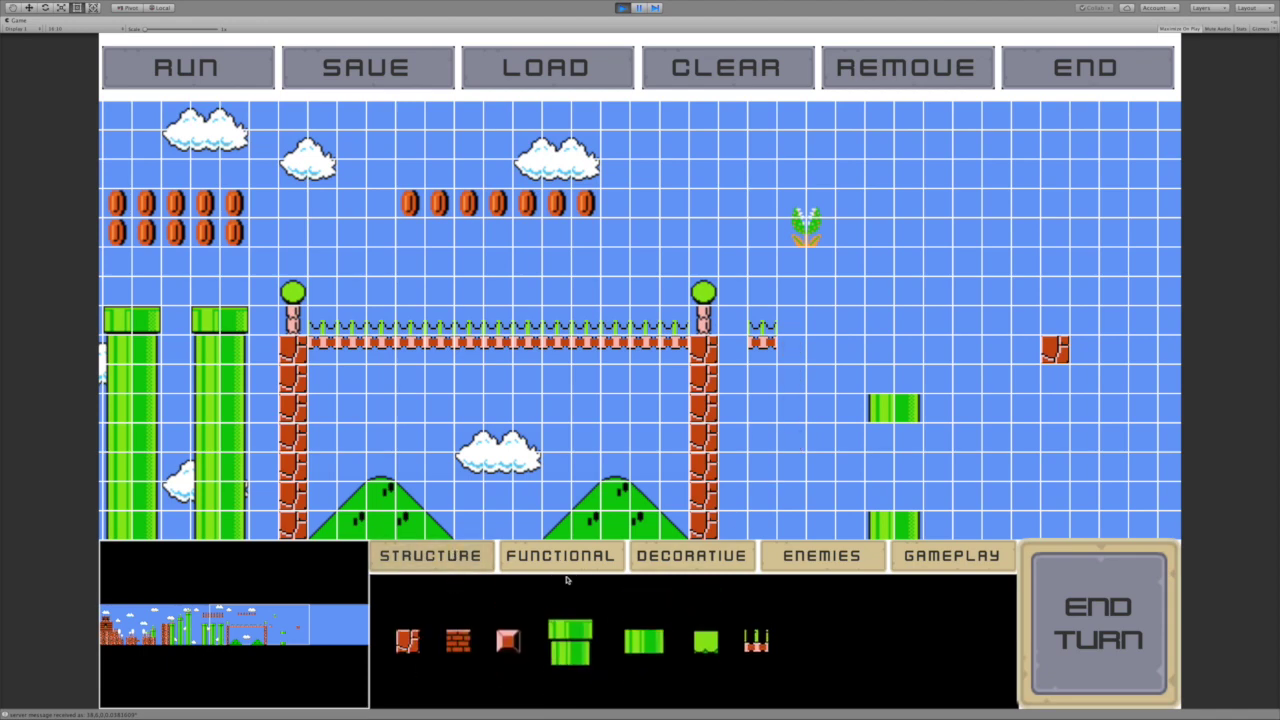
left_click(750, 638)
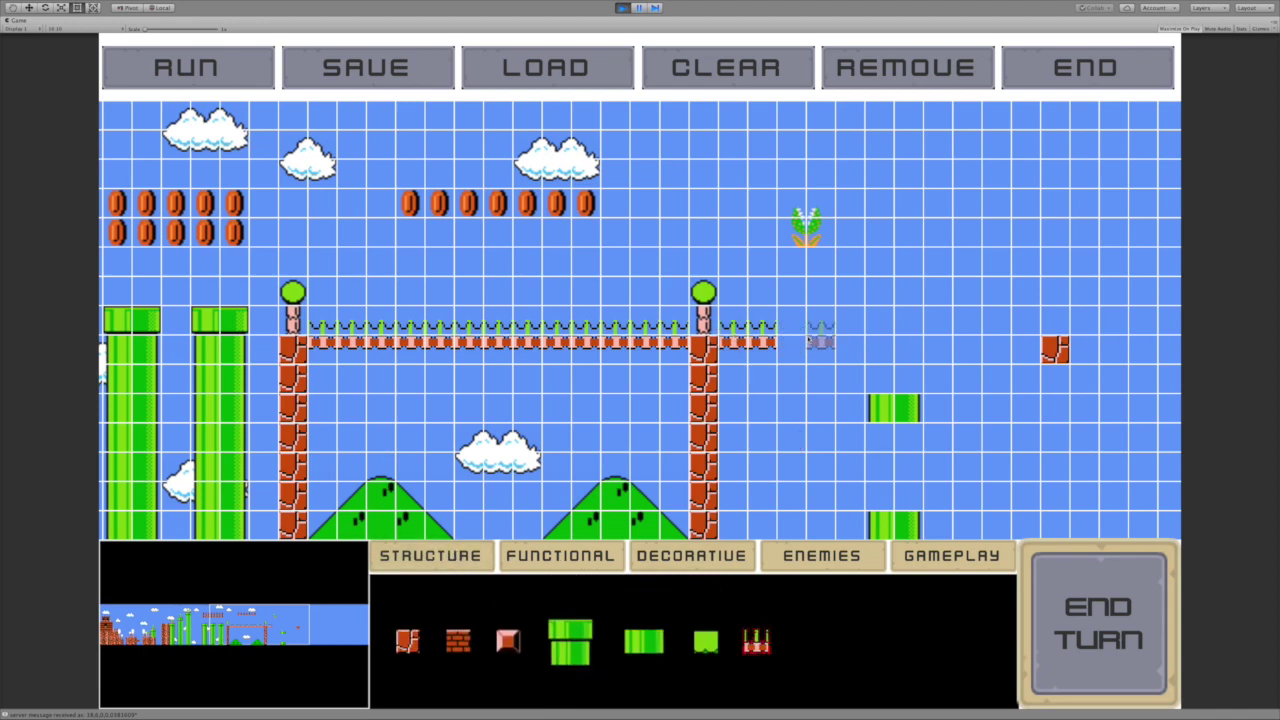
left_click(820, 340)
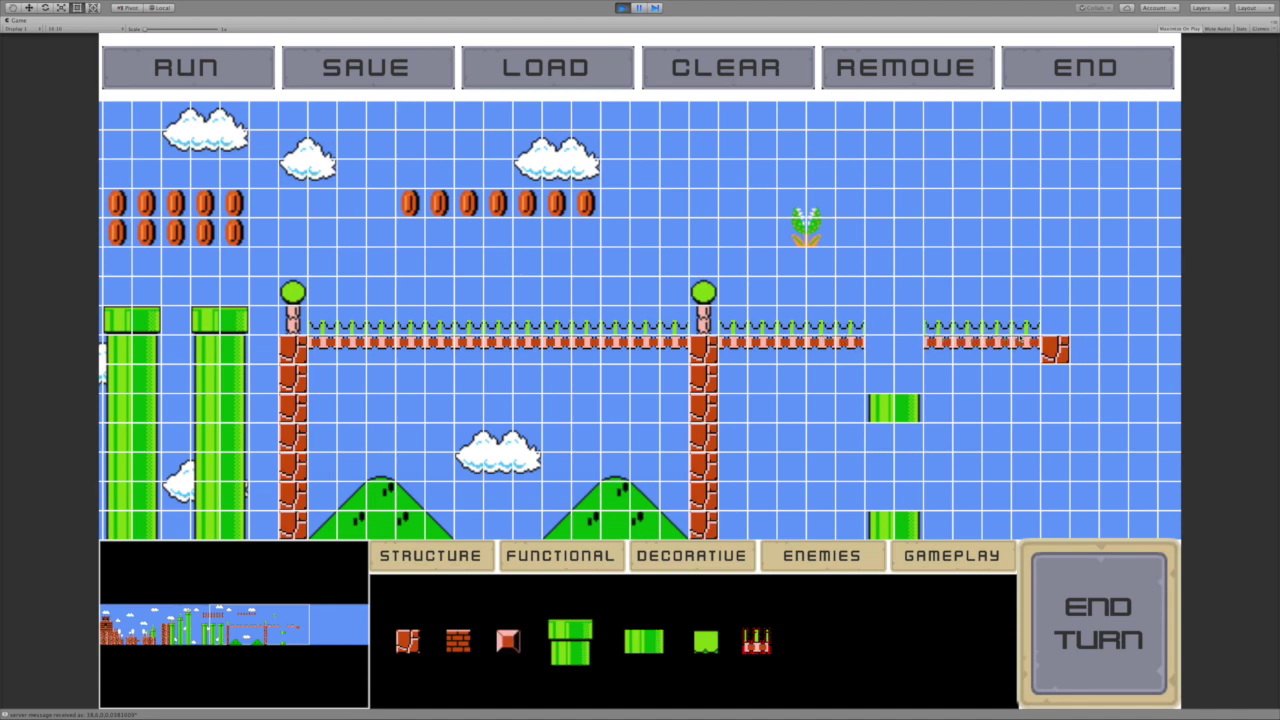
left_click_drag(570, 640, 894, 365)
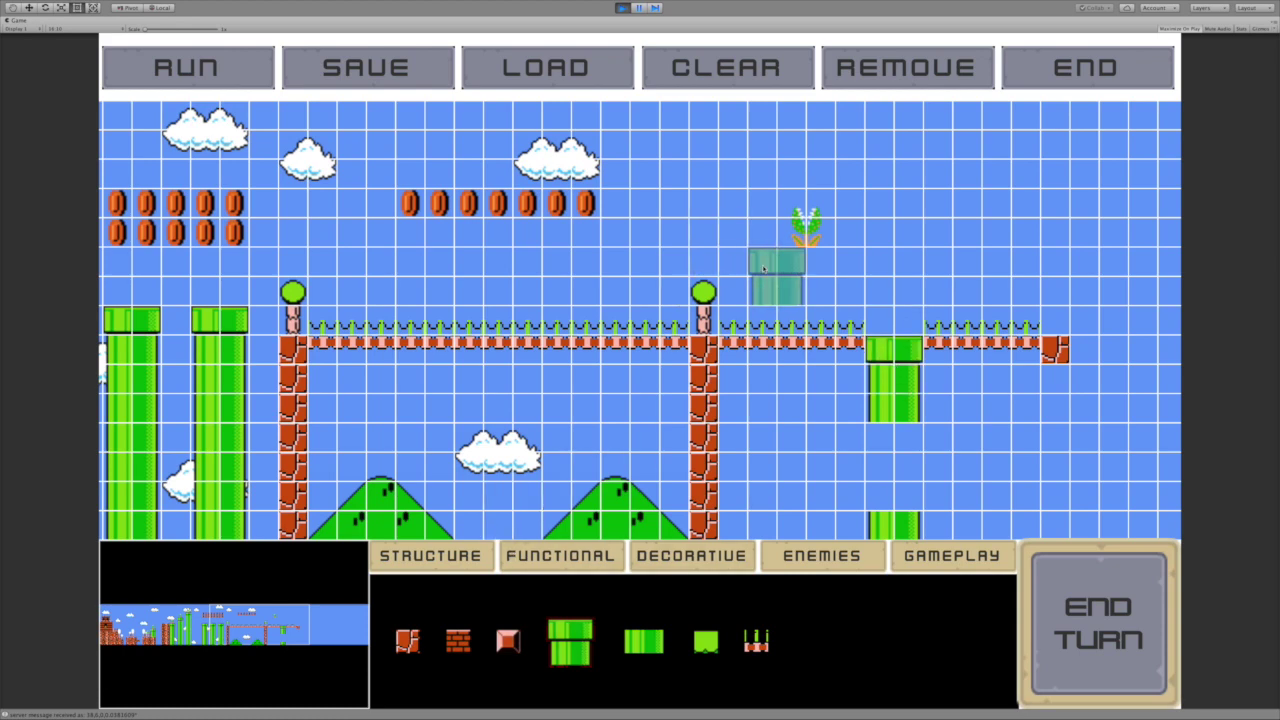
left_click(821, 557)
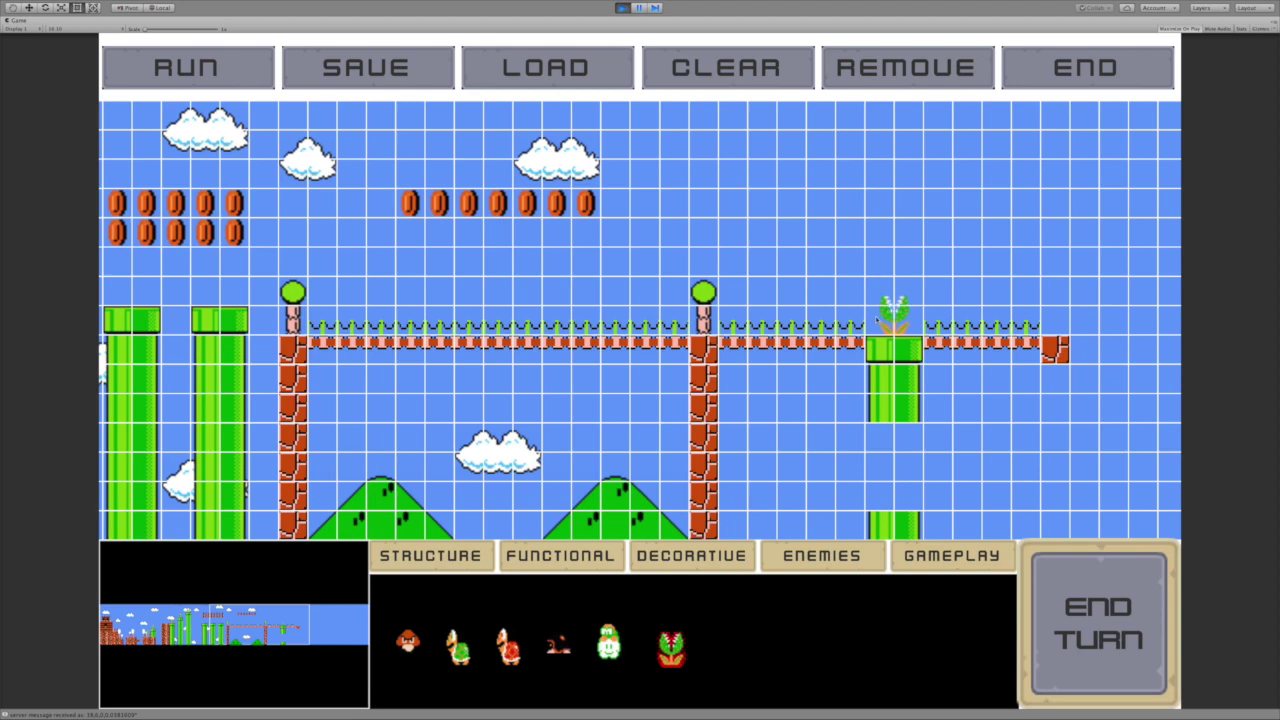
left_click(486, 568)
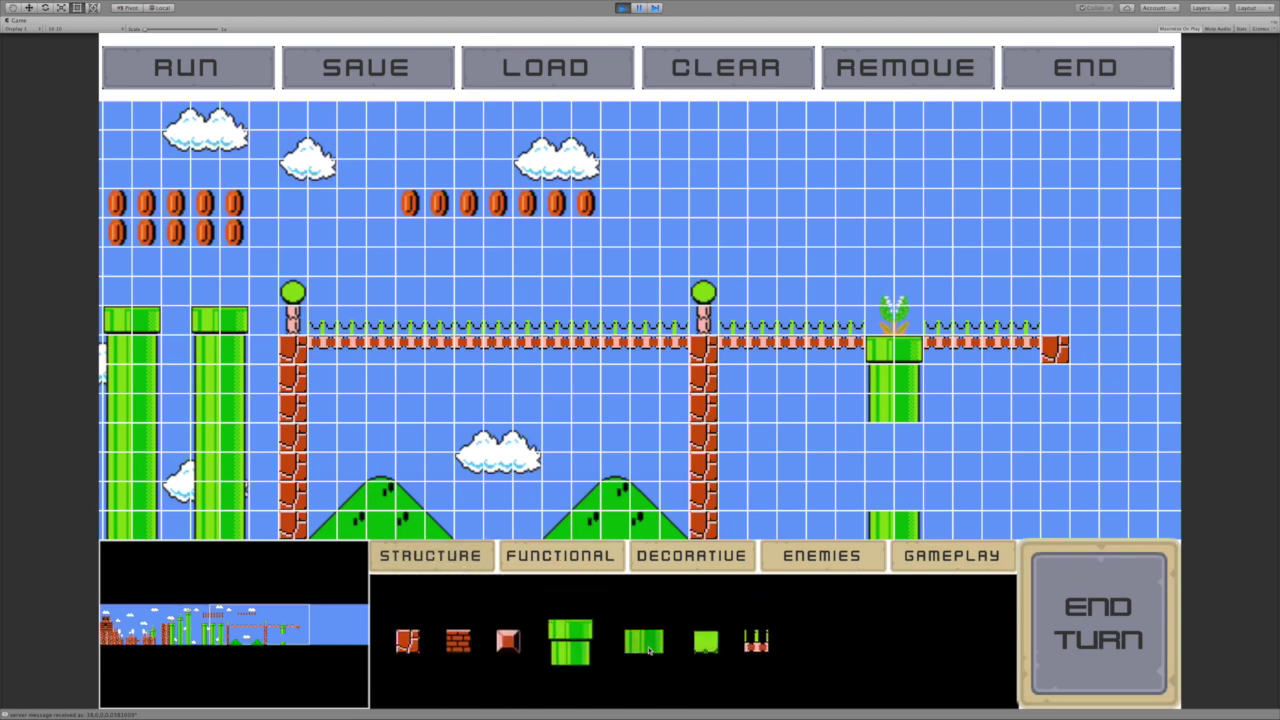
left_click_drag(897, 418, 897, 501)
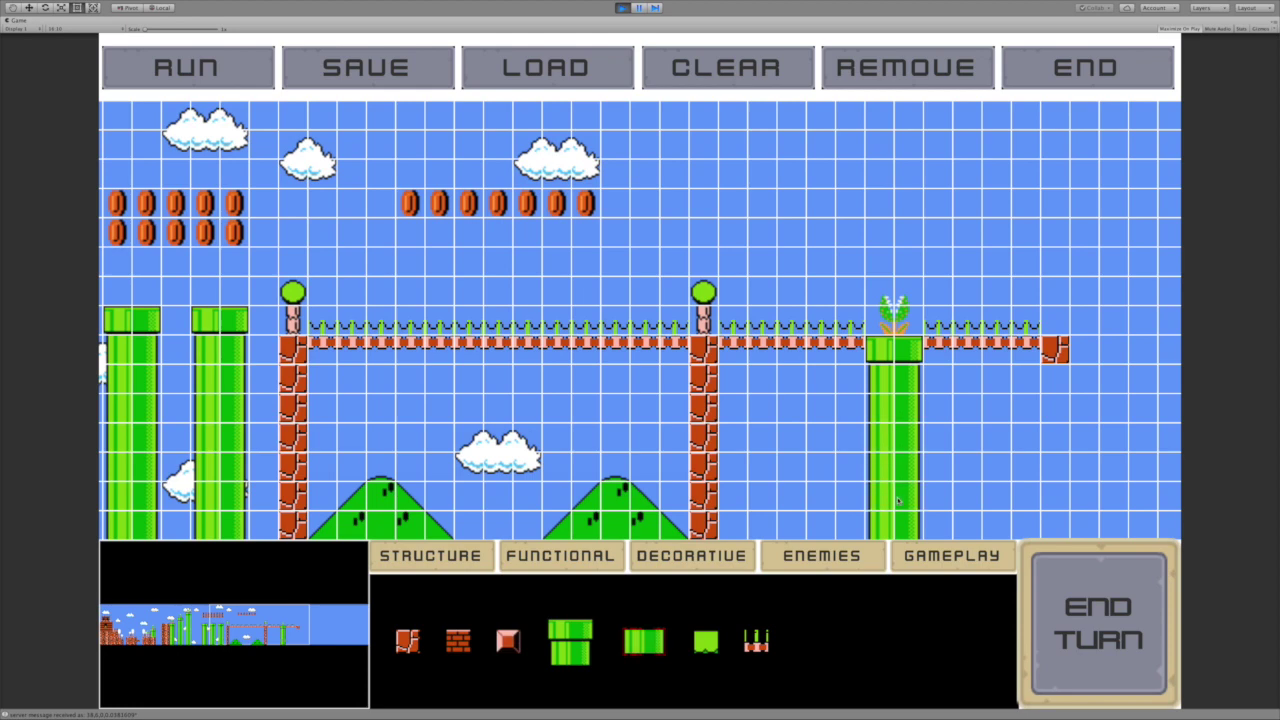
Build a brick pillar from the deck's right end down to the ground
left_click(407, 640)
right_click_drag(1087, 320, 993, 378)
left_click_drag(993, 378, 999, 526)
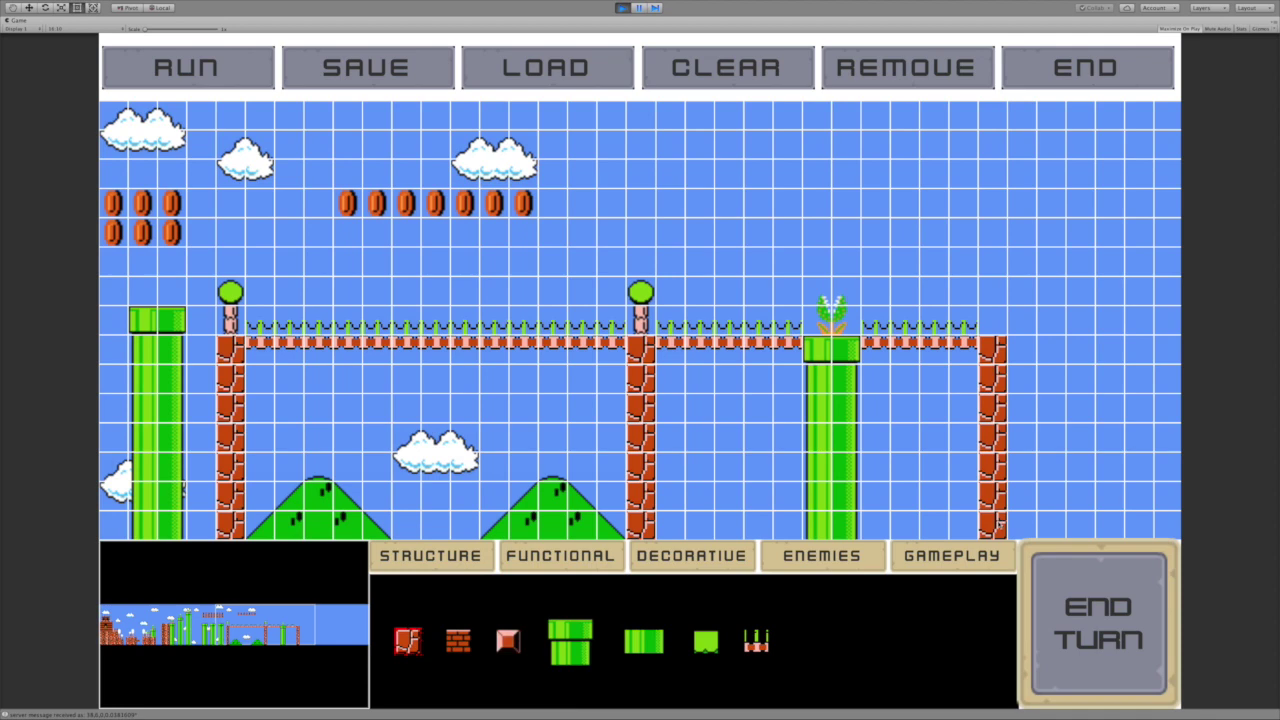
Place a tall tree on top of the right pillar
left_click(690, 556)
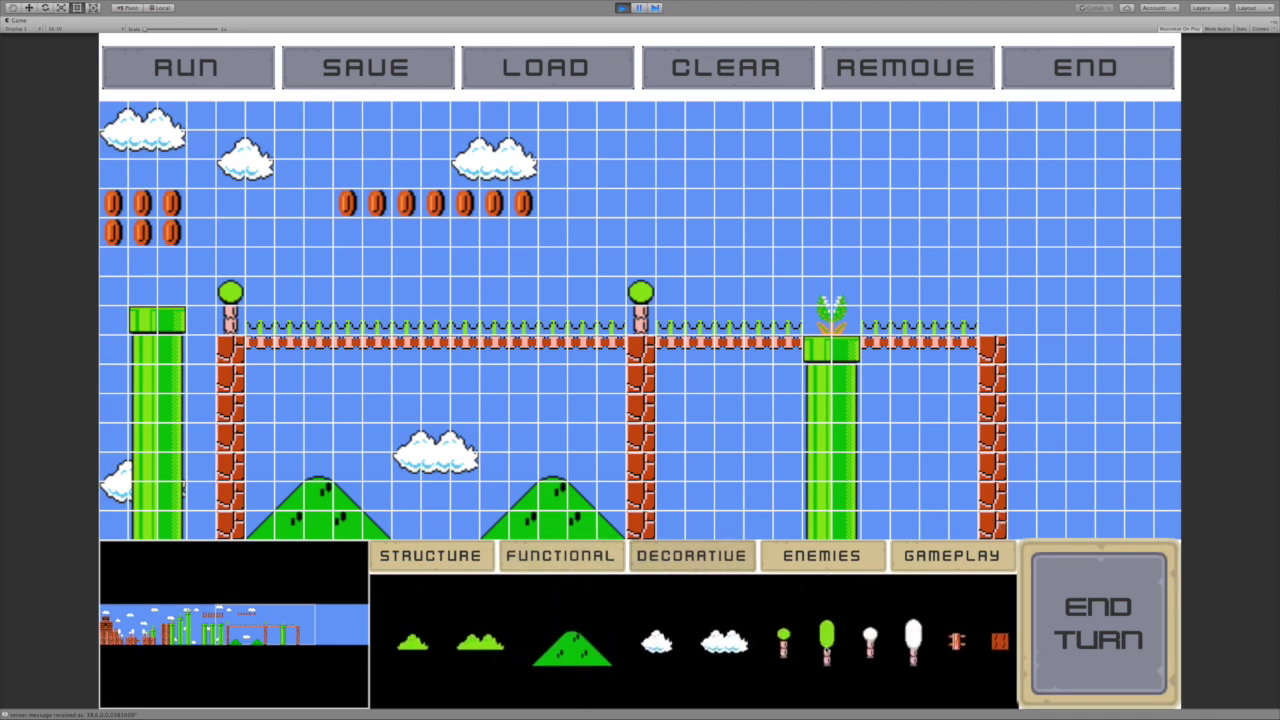
left_click(826, 640)
left_click(1003, 262)
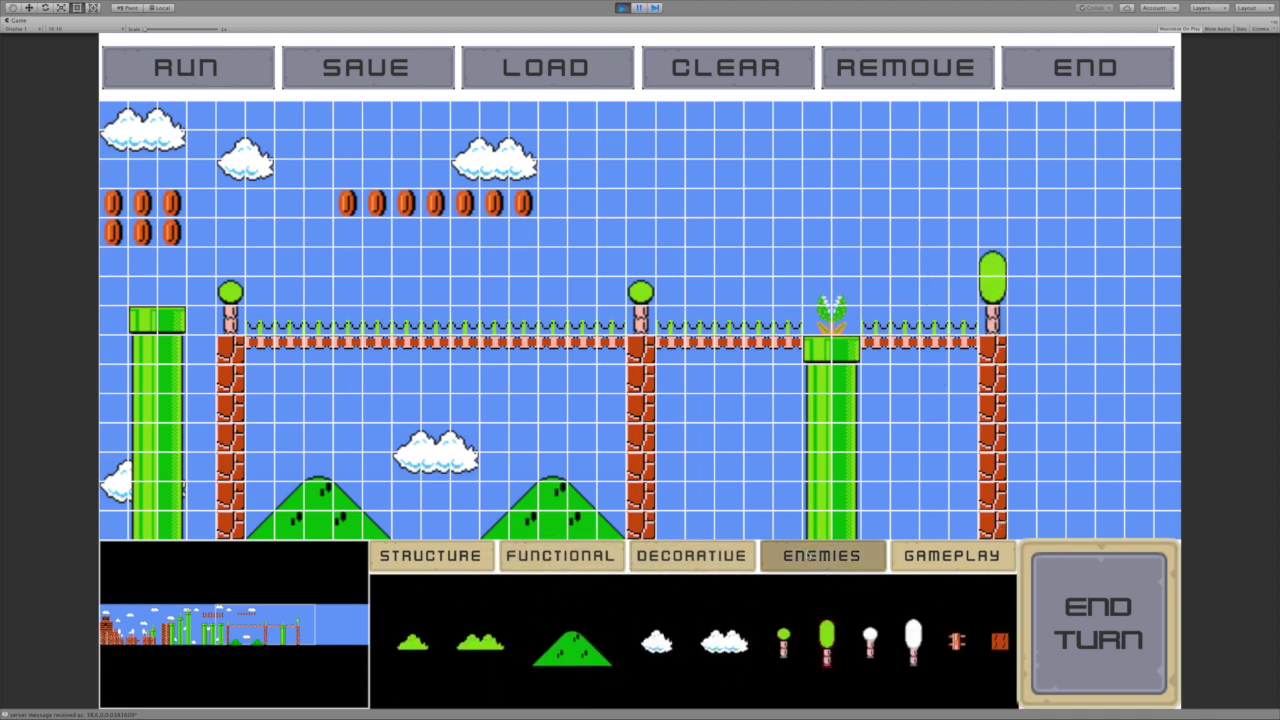
Place three red Koopas above the bridge and pass the turn to the partner
left_click(822, 556)
left_click(506, 645)
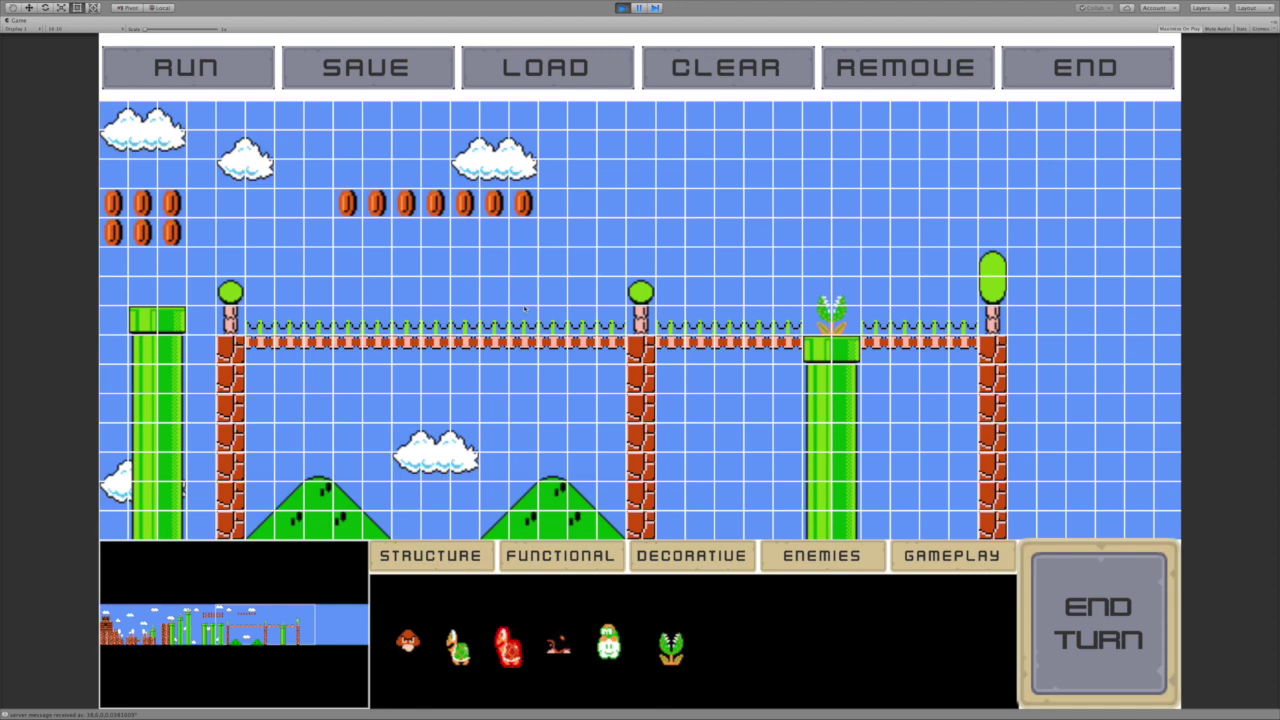
left_click(582, 255)
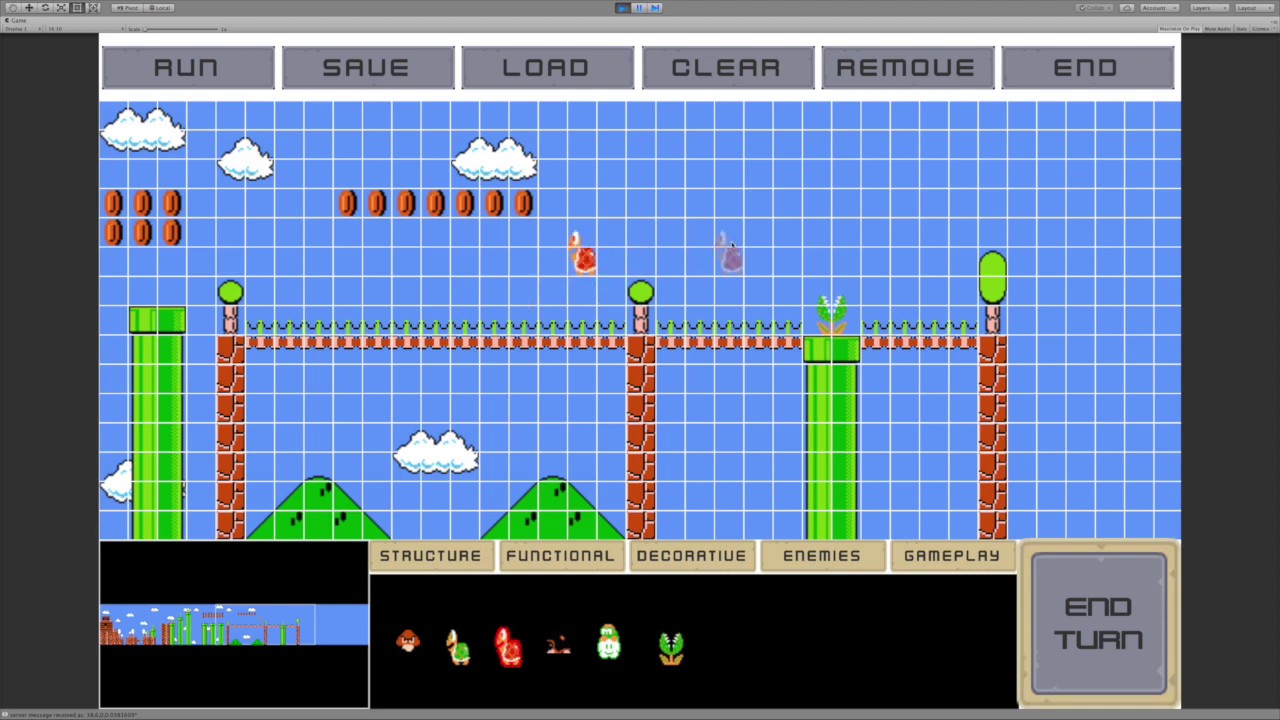
left_click(730, 255)
left_click(937, 250)
left_click(1148, 670)
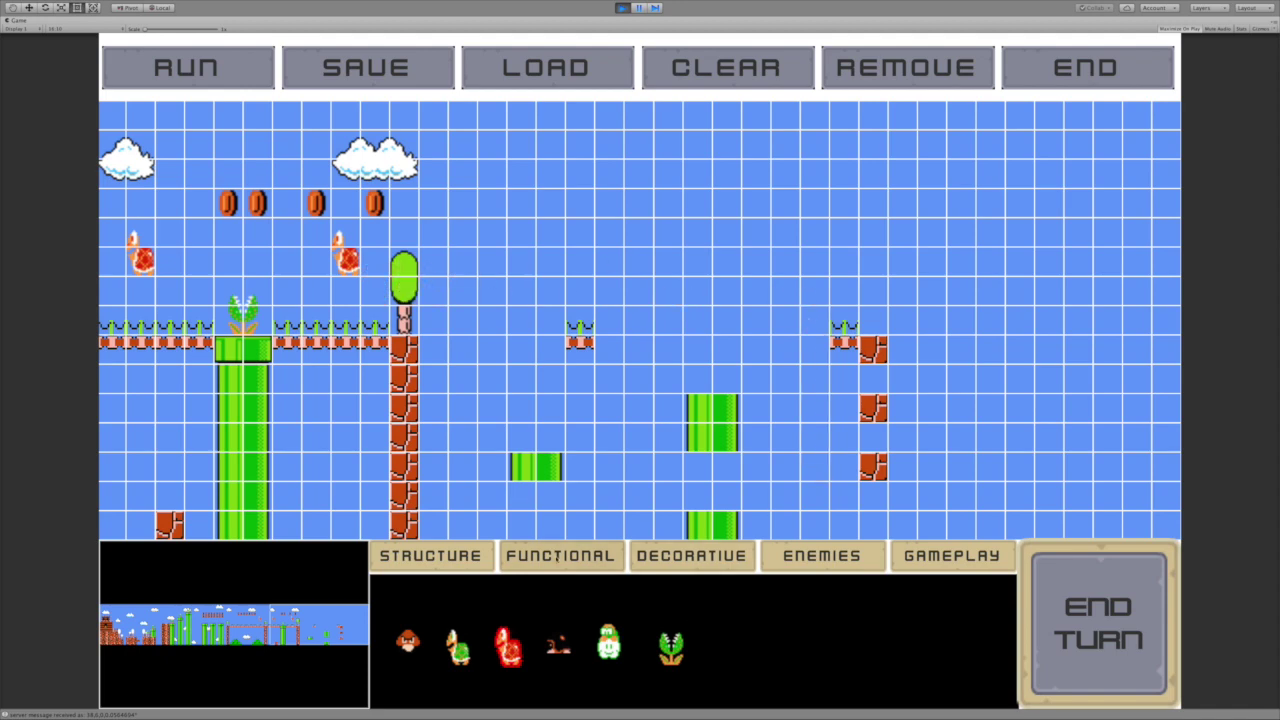
left_click(563, 555)
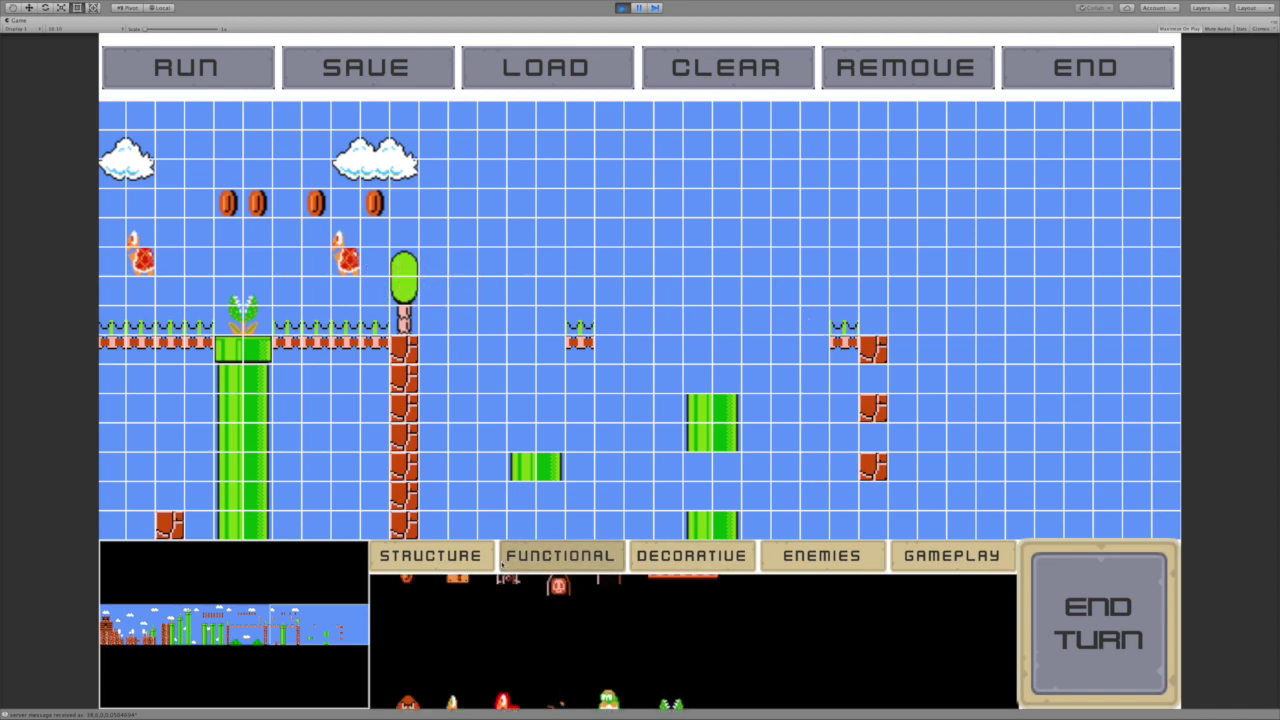
Paint a stretch of grassy bridge tiles to extend the bridge
left_click(448, 568)
left_click(450, 568)
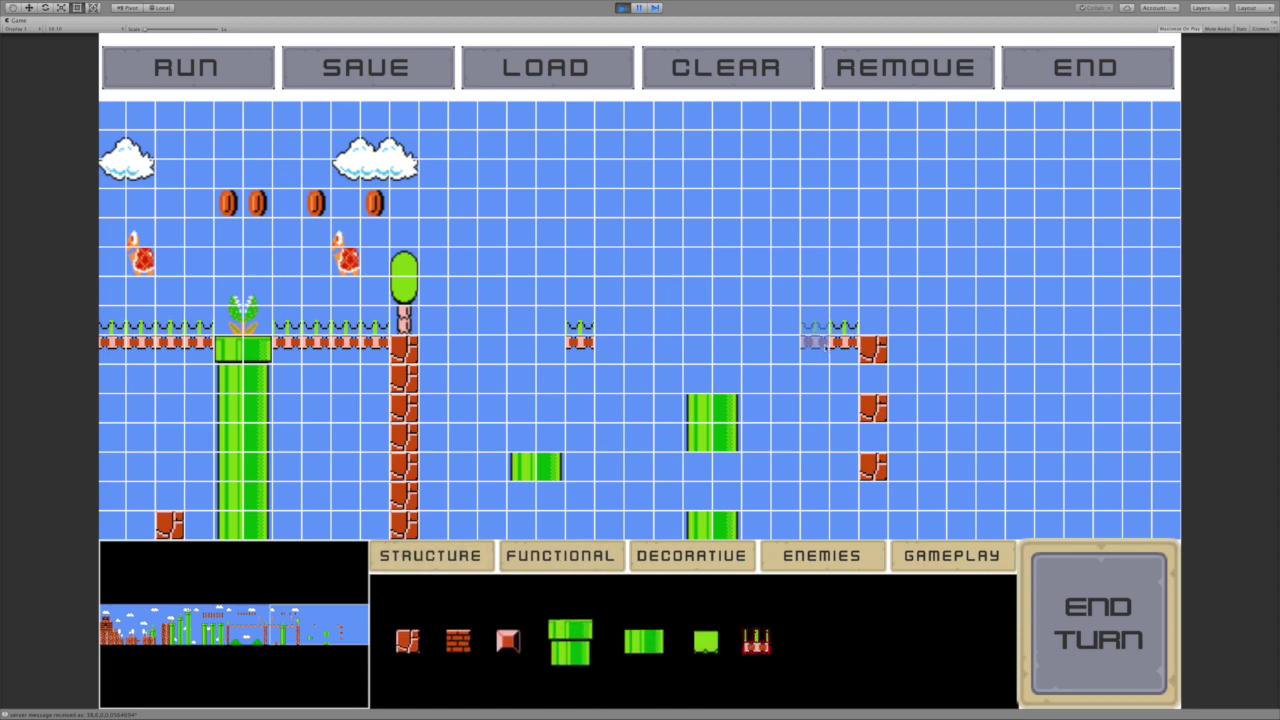
left_click_drag(815, 342, 433, 342)
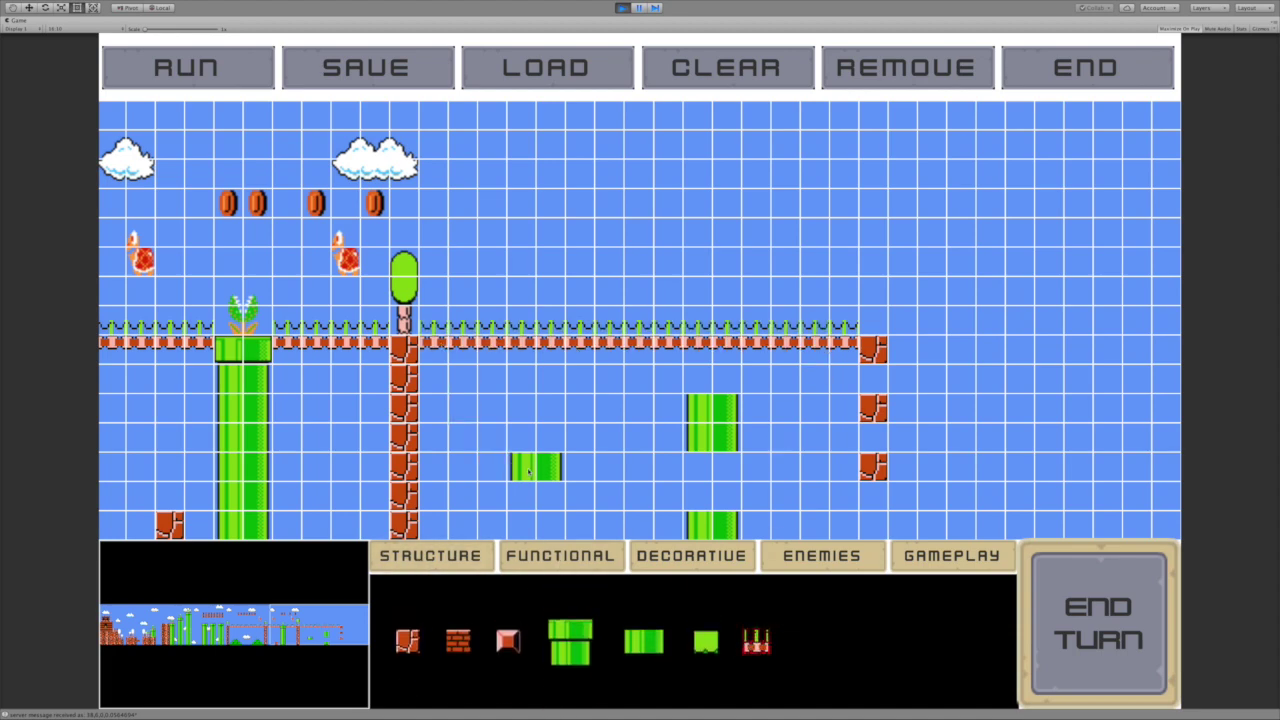
Delete the stray horizontal and vertical pipe pieces near the bridge
left_click(645, 650)
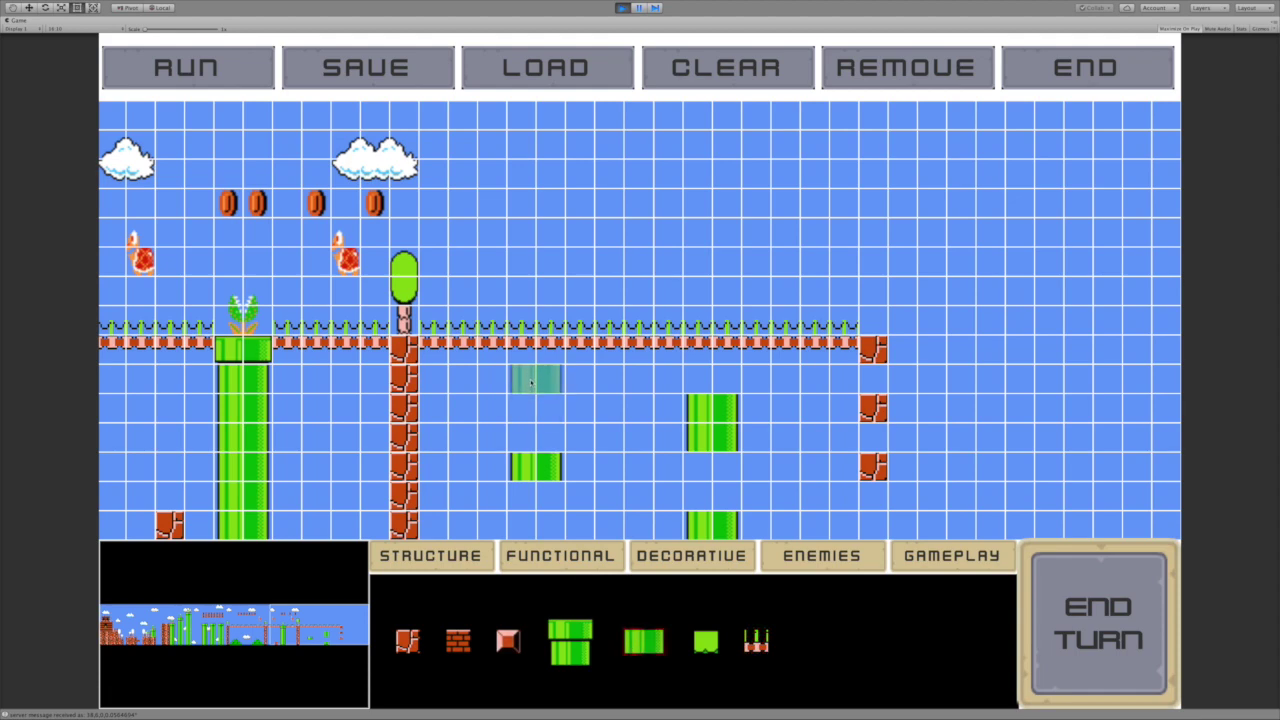
left_click(536, 466)
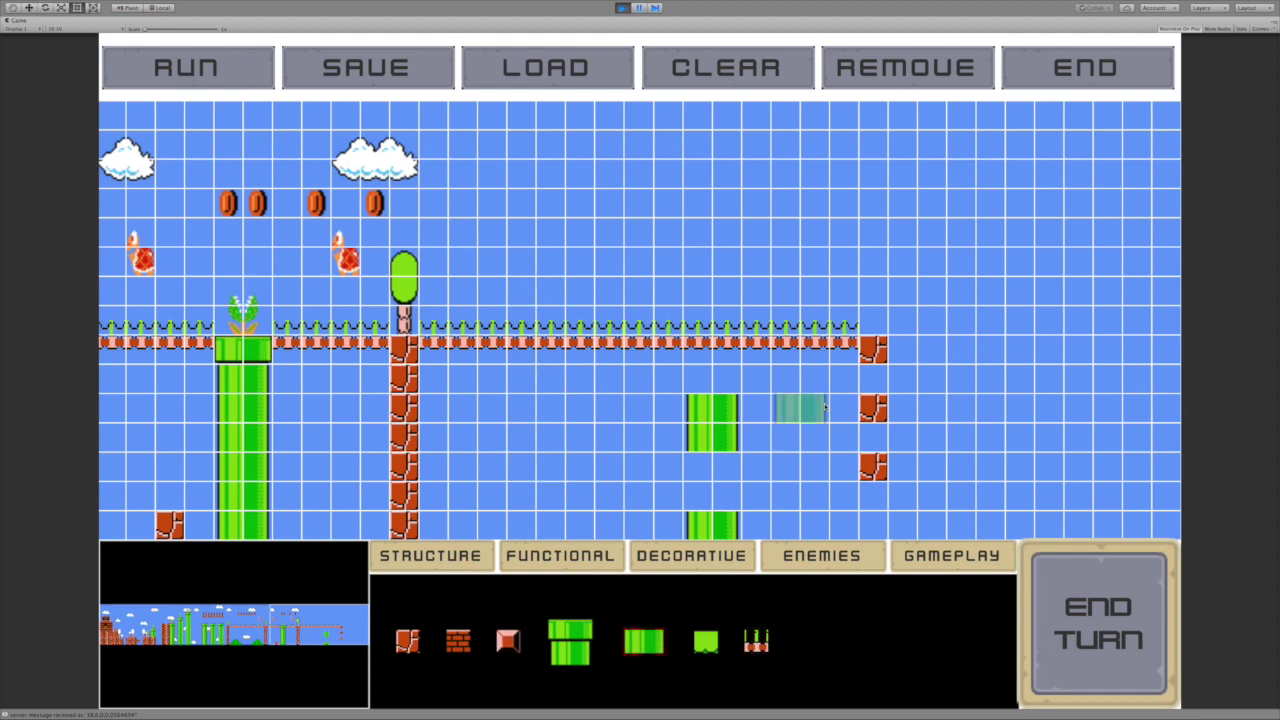
left_click(712, 423)
left_click(712, 515)
key("Left")
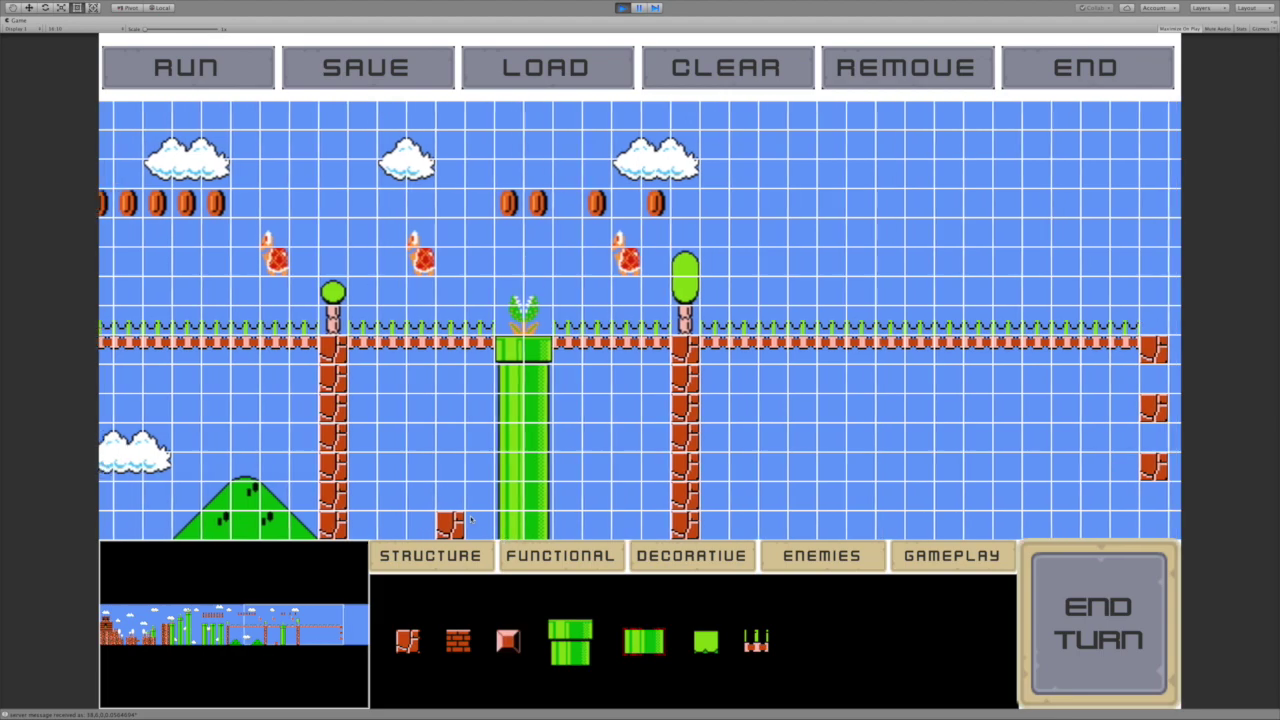
key("Right")
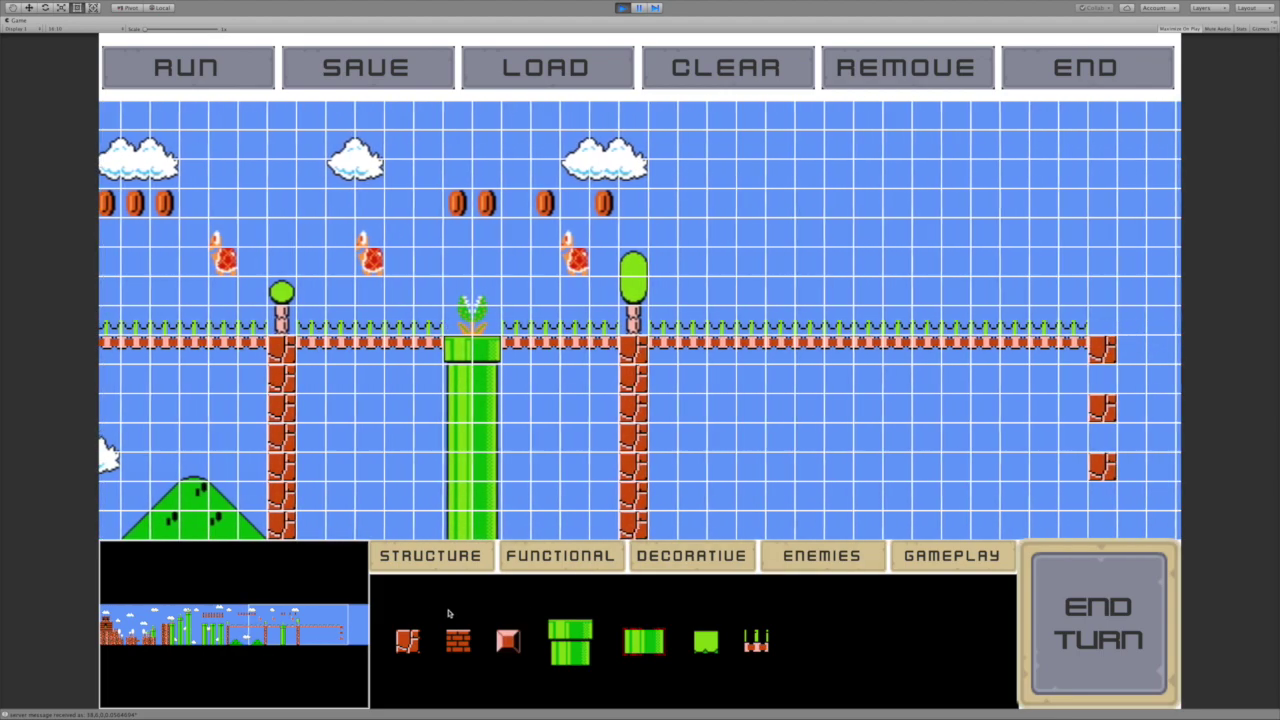
Build a brick pillar under the bridge's right end and top it with a small tree
left_click(407, 640)
key("Right")
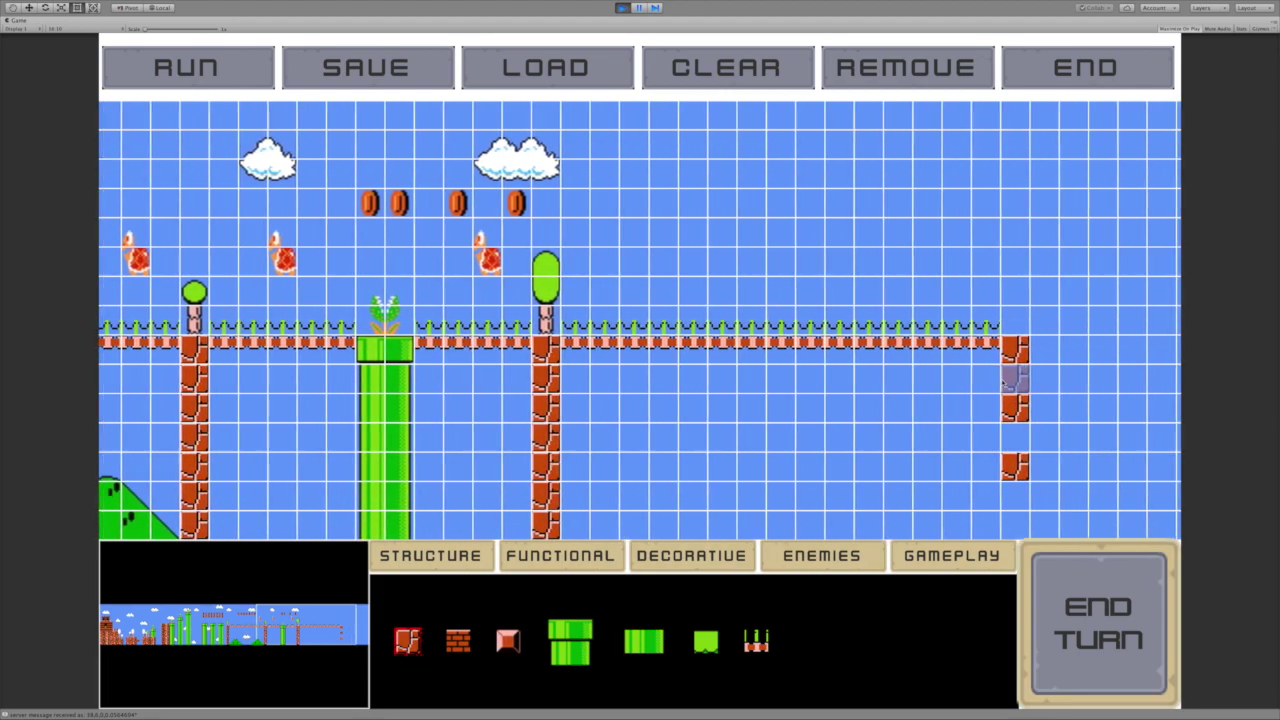
left_click_drag(1015, 378, 1012, 528)
left_click(574, 563)
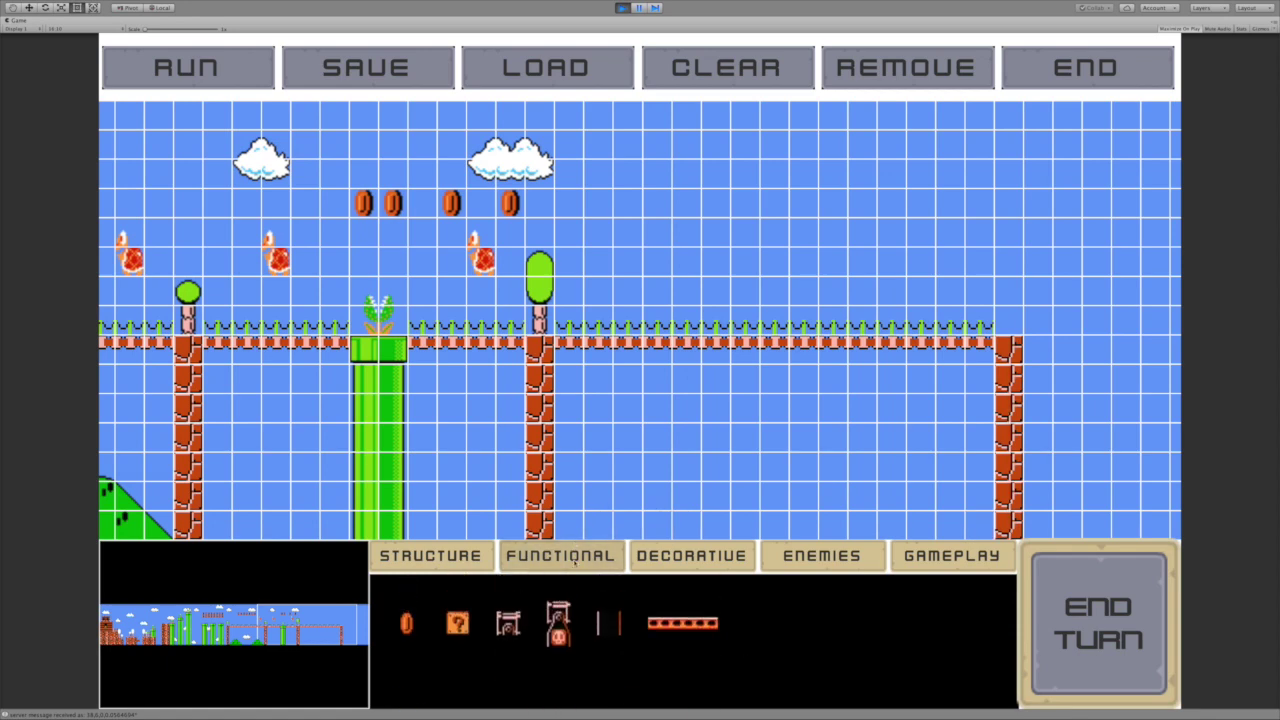
left_click(691, 556)
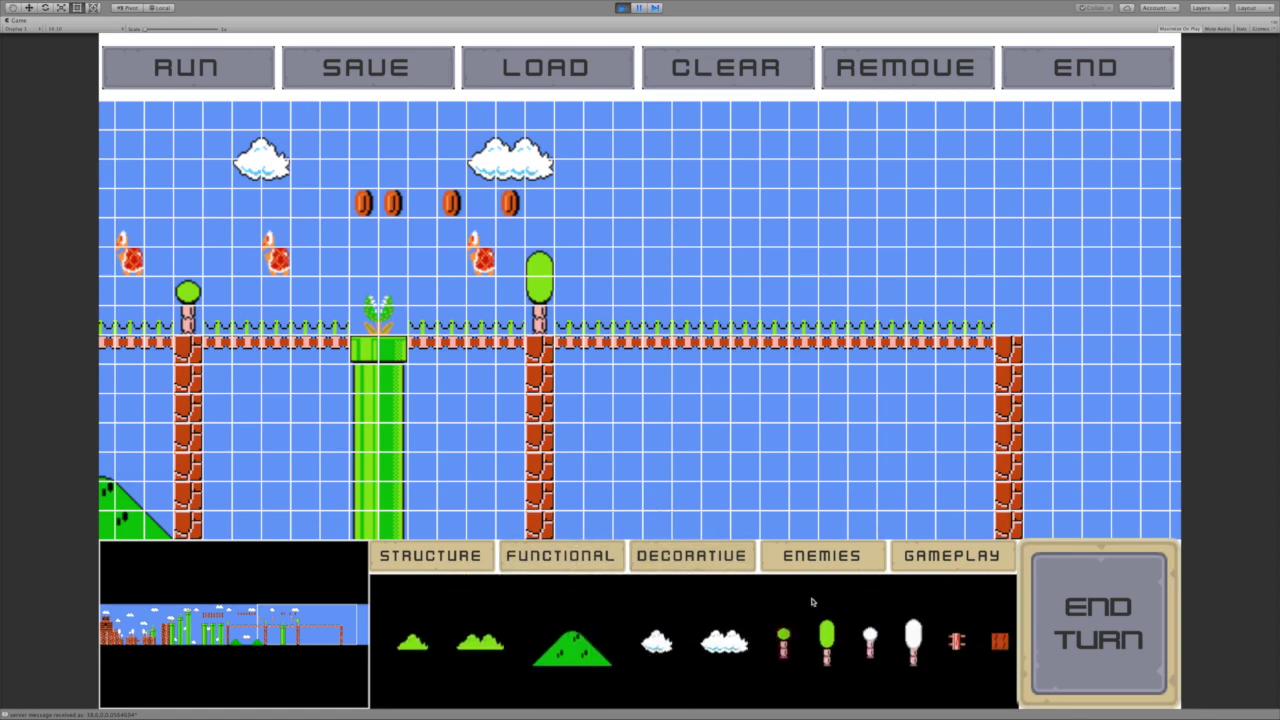
left_click(1009, 305)
Fill the remaining gaps in the coin row above the bridge
scroll(402, 600, "right", 2)
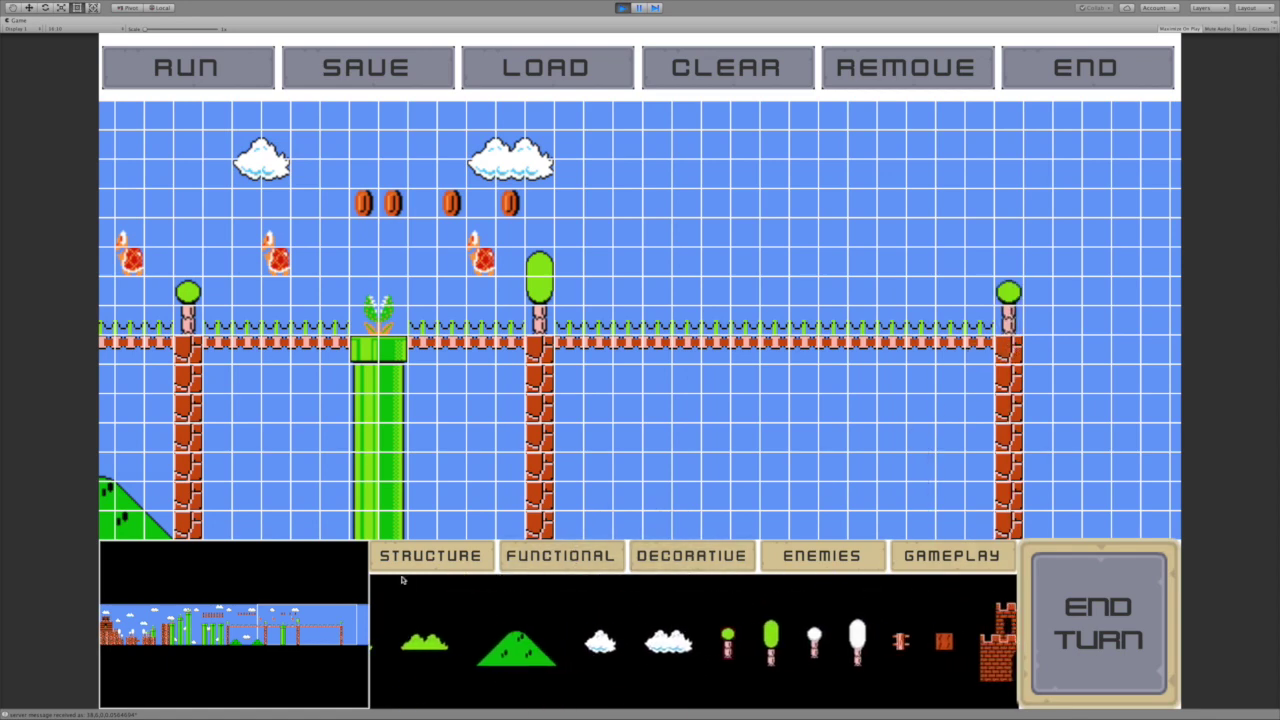
left_click(428, 556)
left_click(560, 556)
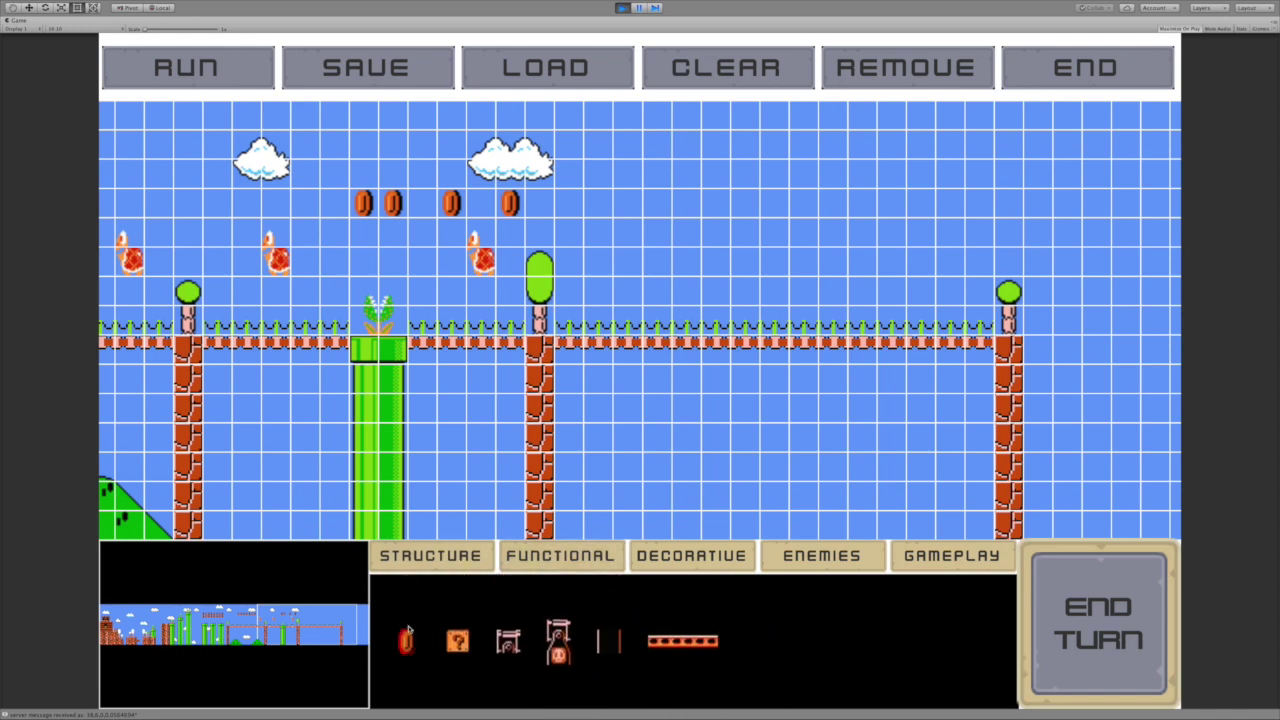
left_click_drag(478, 210, 216, 206)
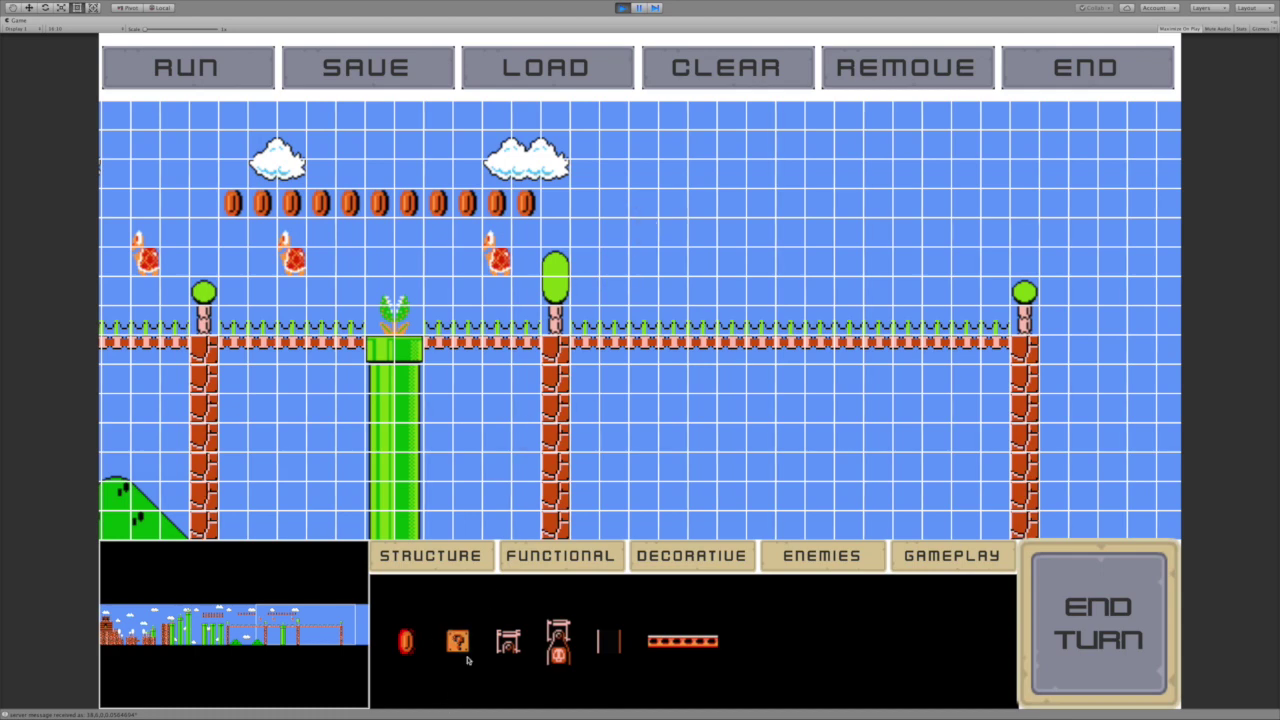
Select the question block, place two red Koopas over the right span, and end the turn
left_click(457, 641)
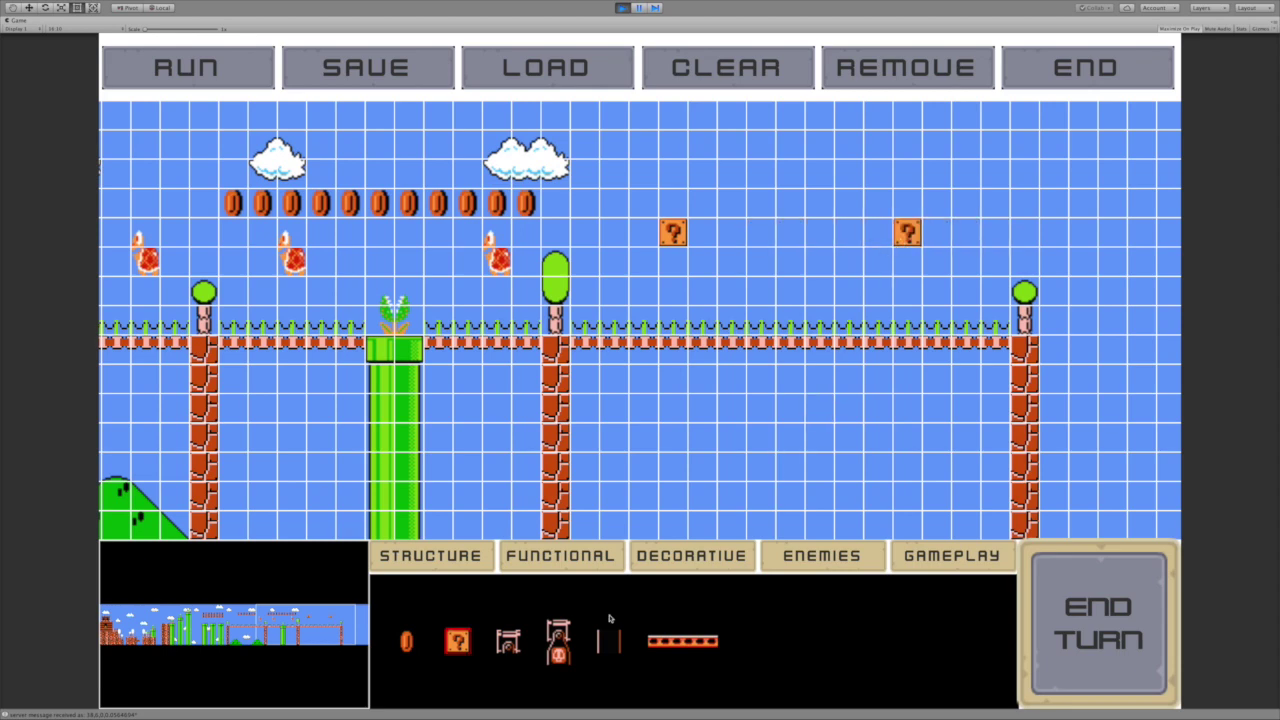
left_click(692, 556)
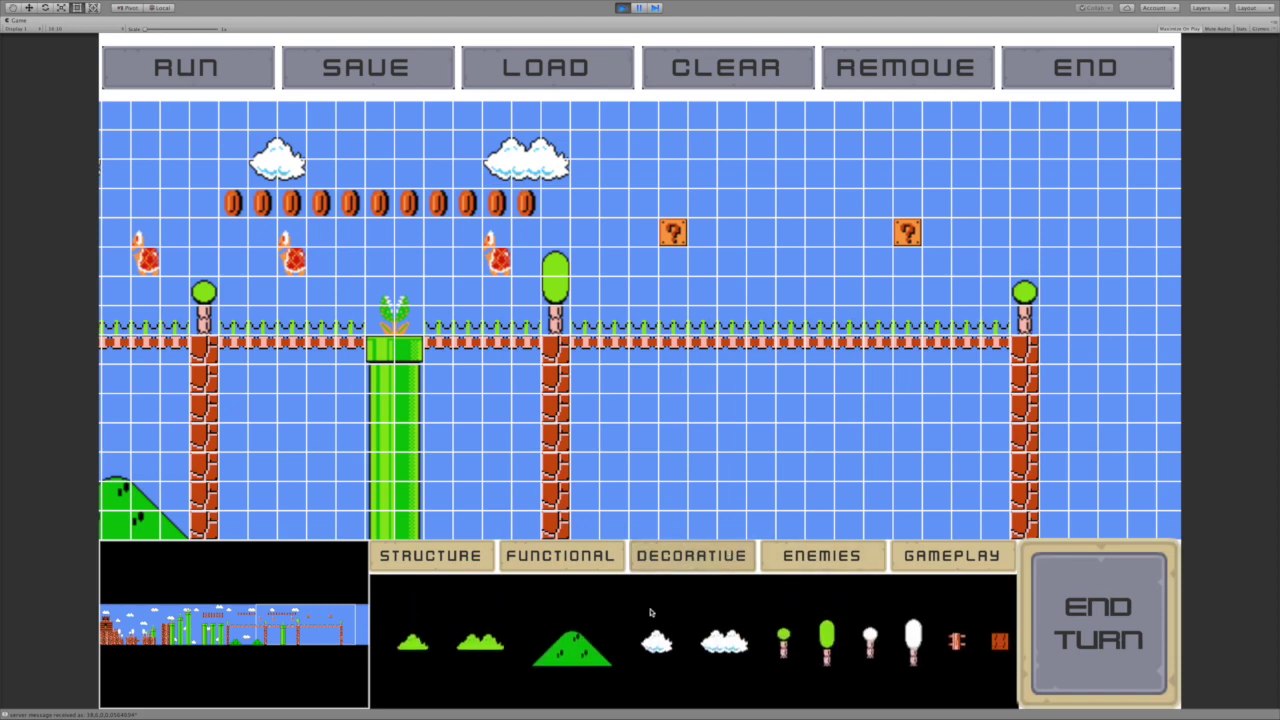
left_click(822, 556)
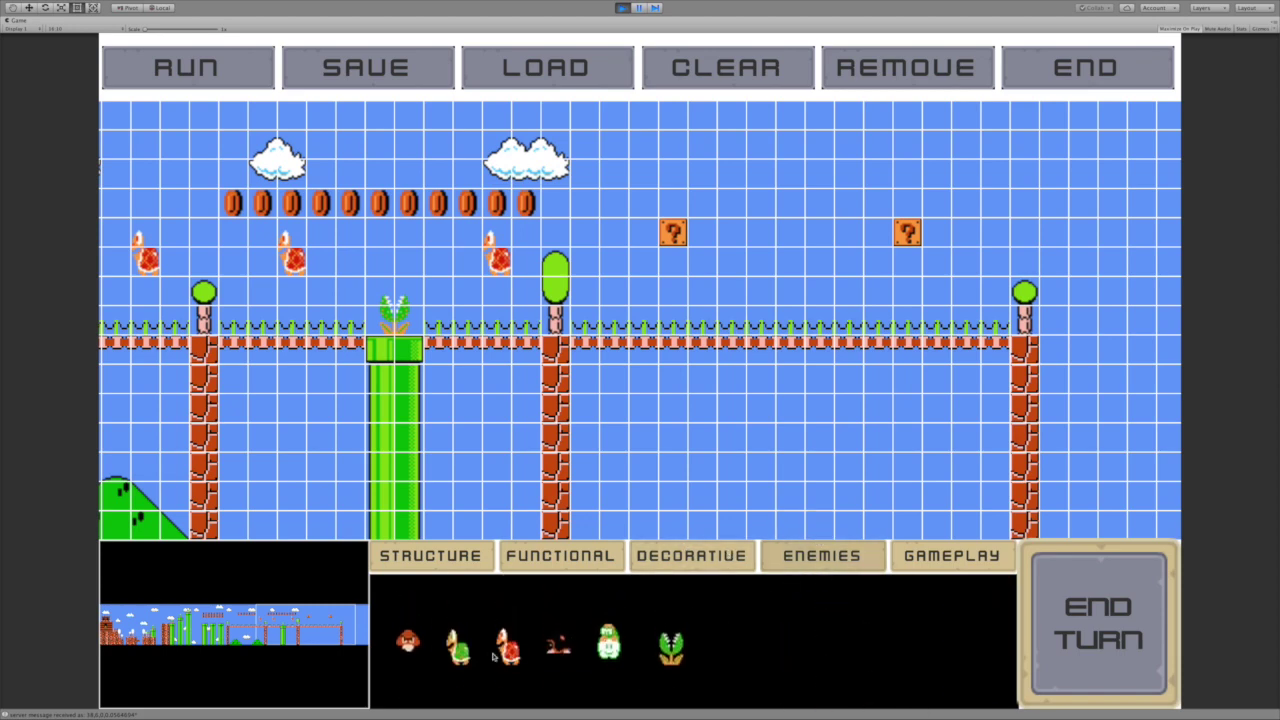
left_click(522, 650)
left_click(645, 258)
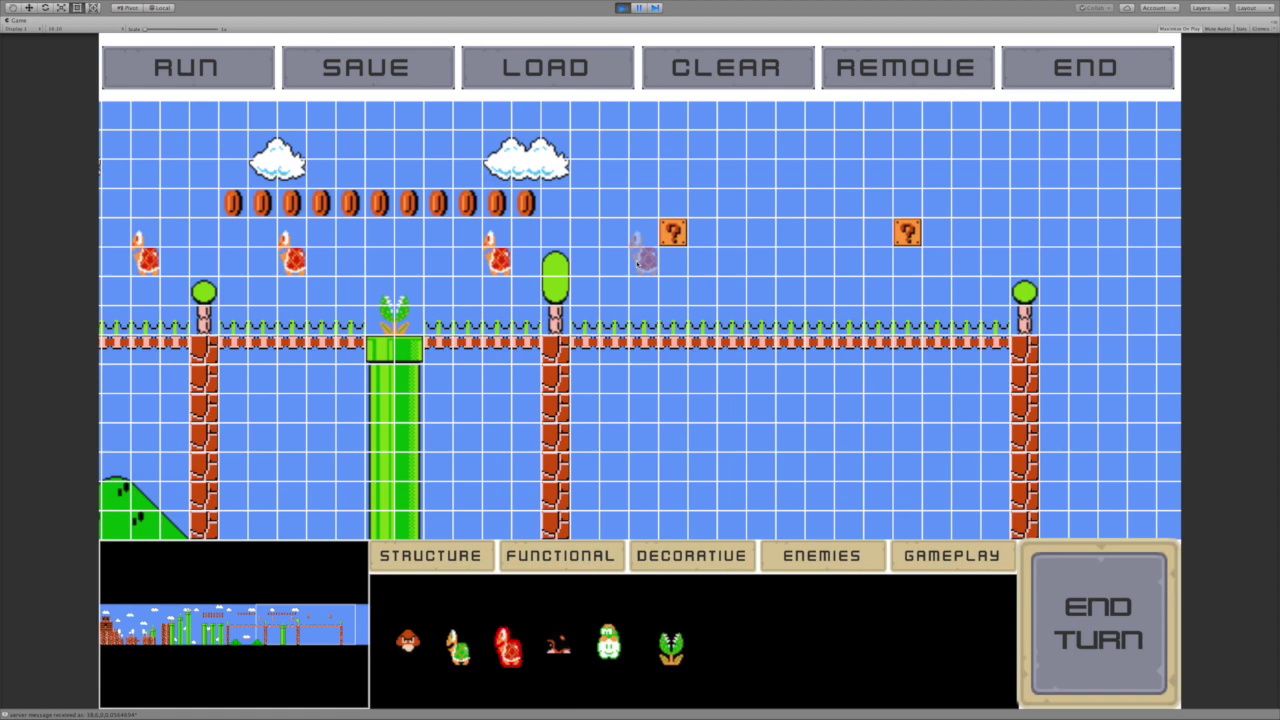
left_click(852, 260)
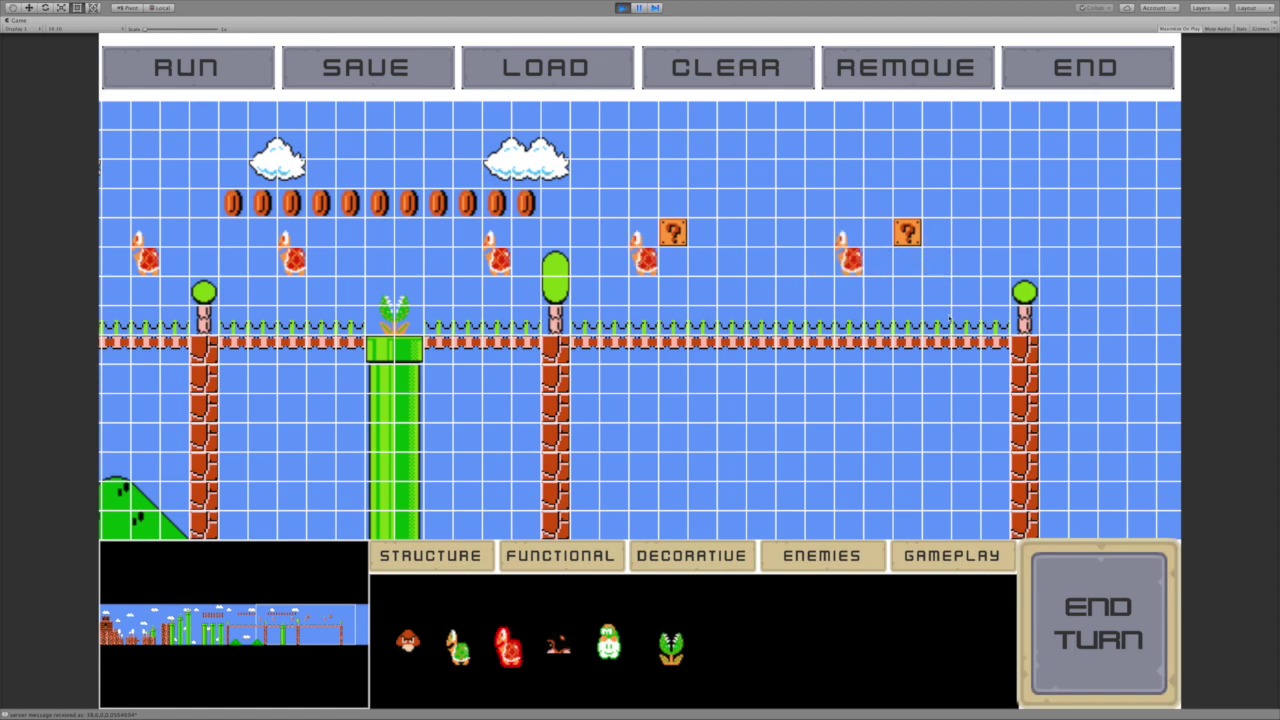
left_click(1058, 574)
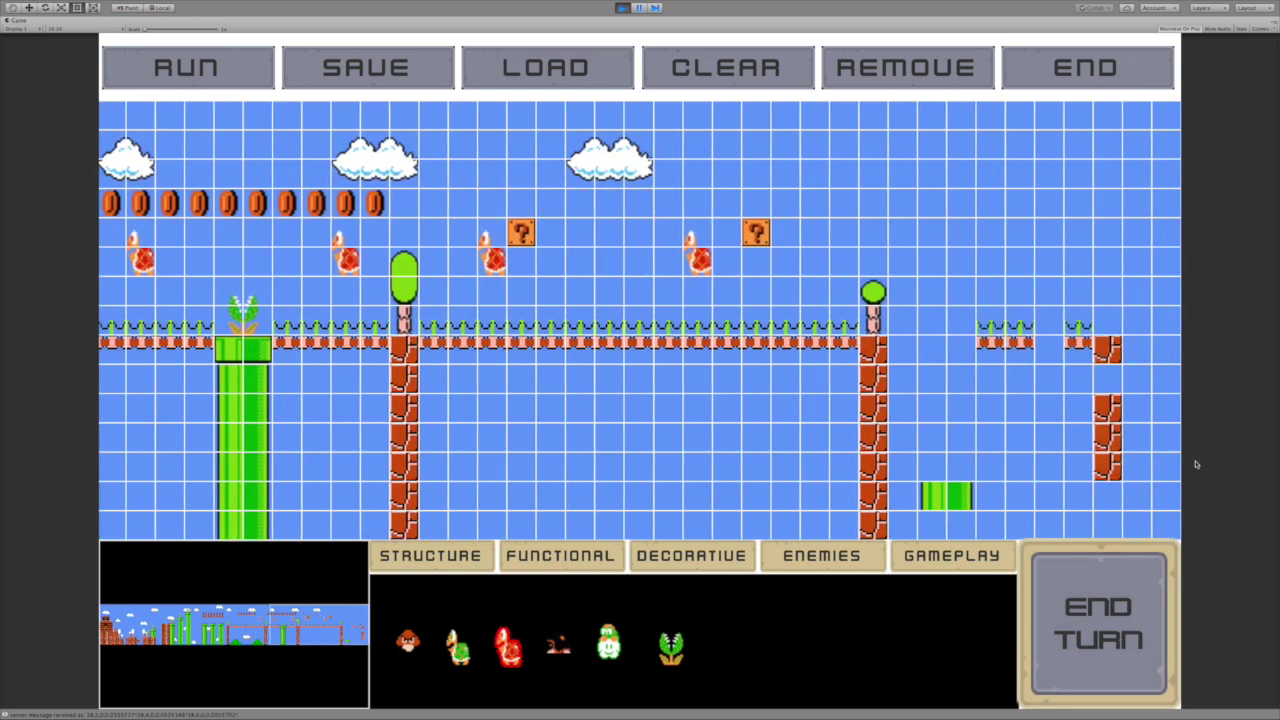
Bring up the GAMEPLAY goal items to get the flagpole
left_click(938, 562)
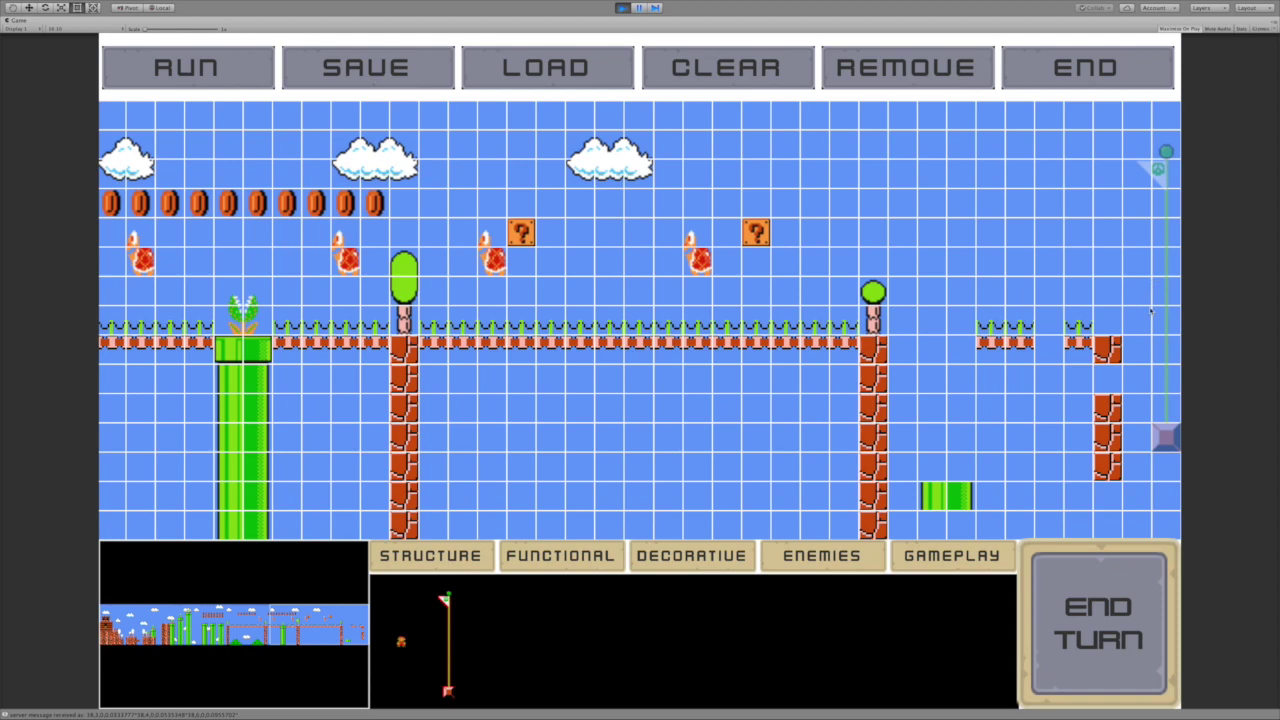
Place the goal flagpole at the level's right end and fill the grassy bridge gap
left_click(1155, 257)
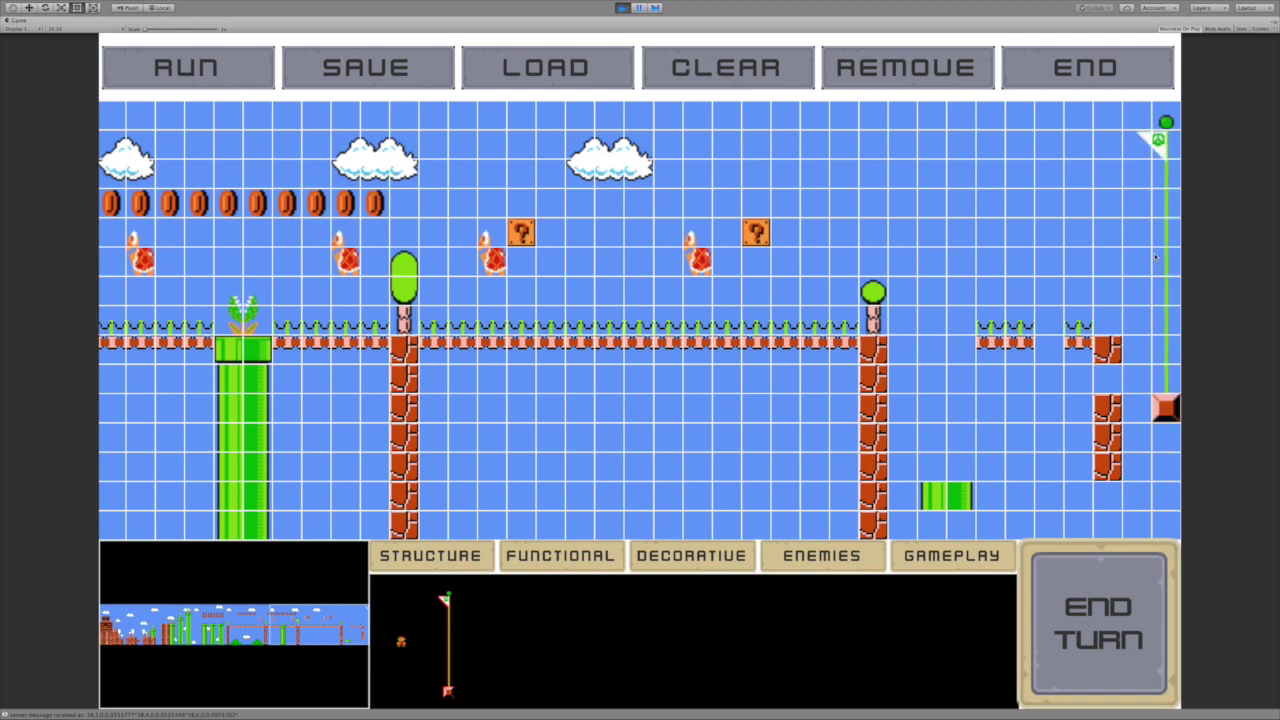
left_click(430, 556)
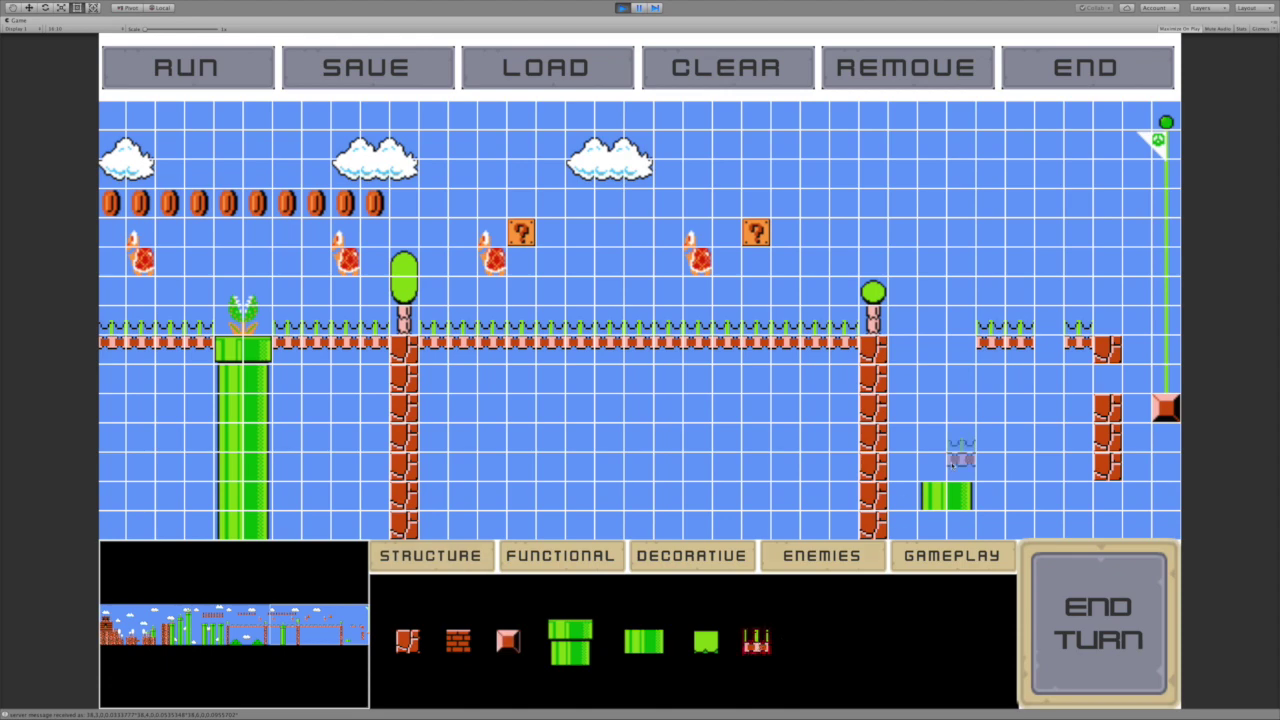
left_click_drag(1041, 343, 903, 343)
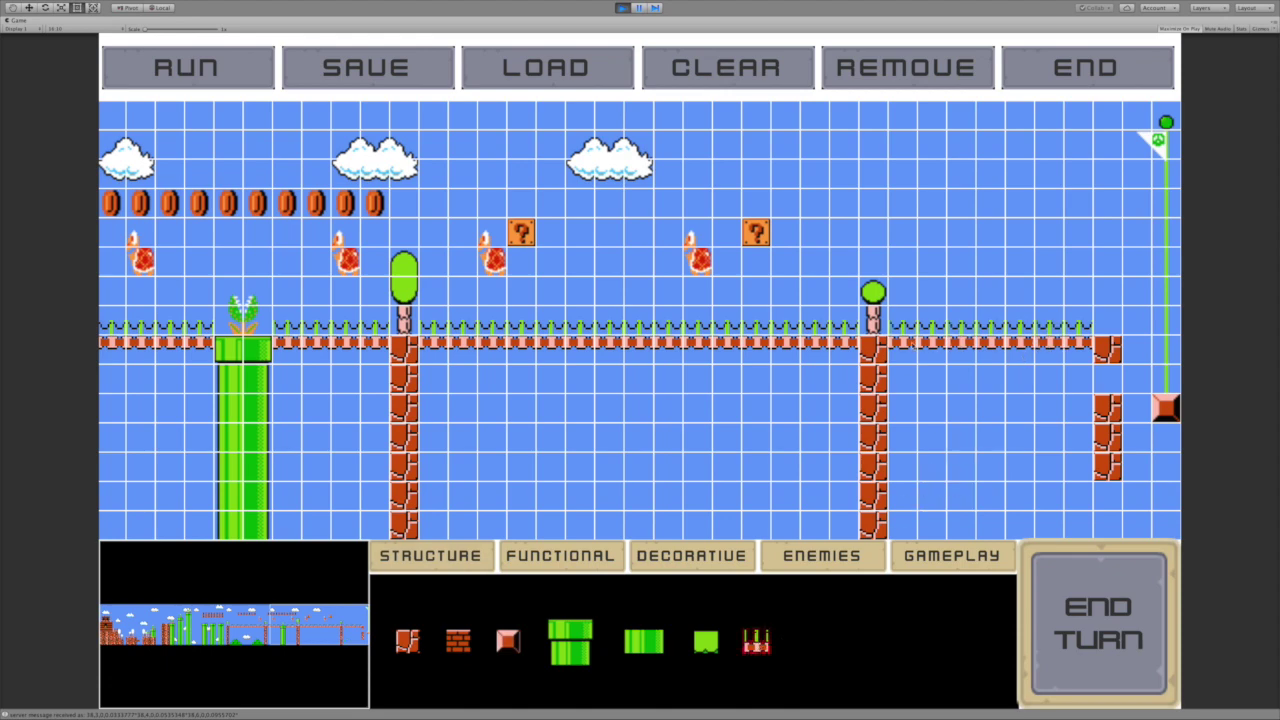
Complete the right brick pillar down to the ground and build a brick column under the flagpole
left_click(404, 648)
left_click(1108, 380)
left_click_drag(1108, 470, 1108, 524)
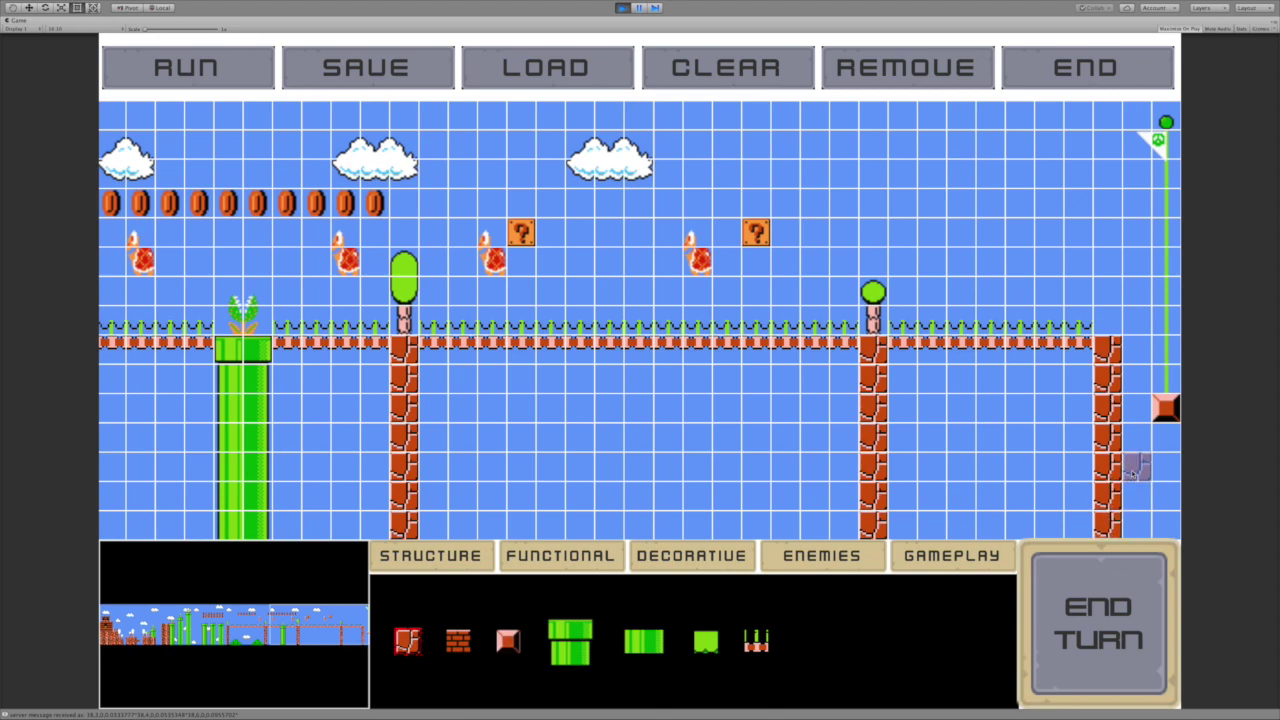
left_click_drag(1157, 451, 1161, 530)
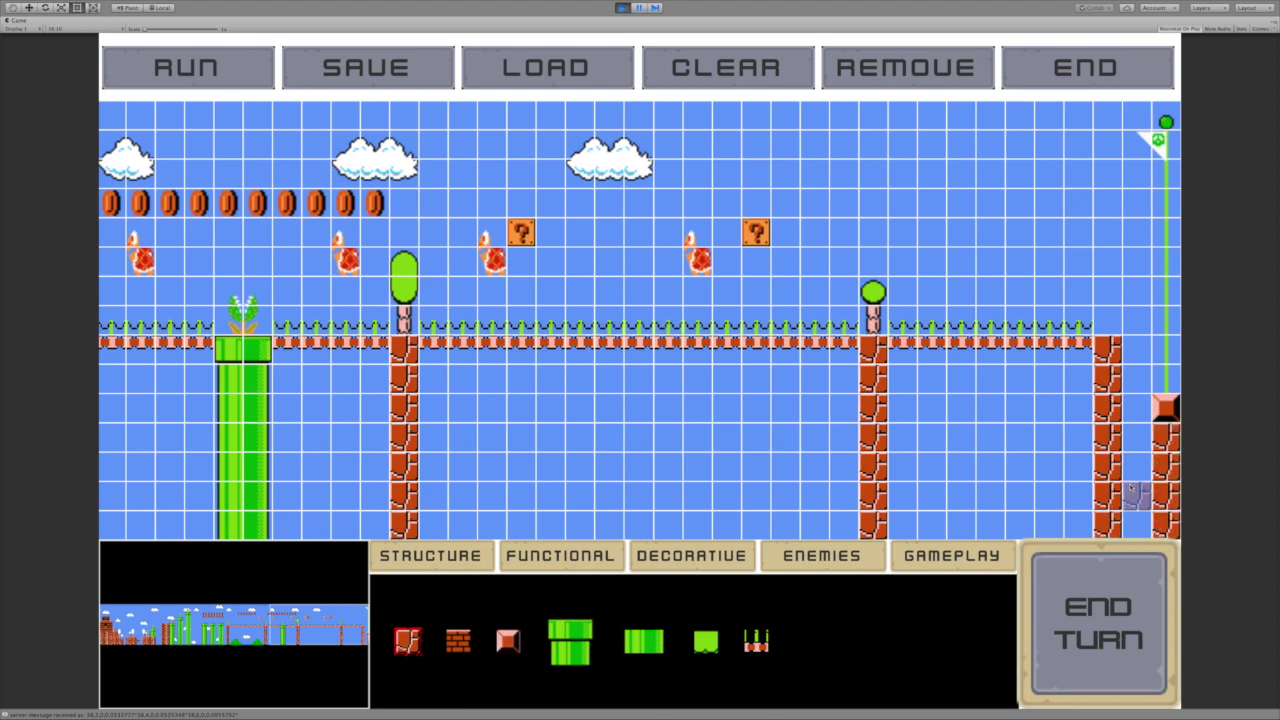
Put a small tree atop the right pillar and pass the turn to the partner
left_click(655, 562)
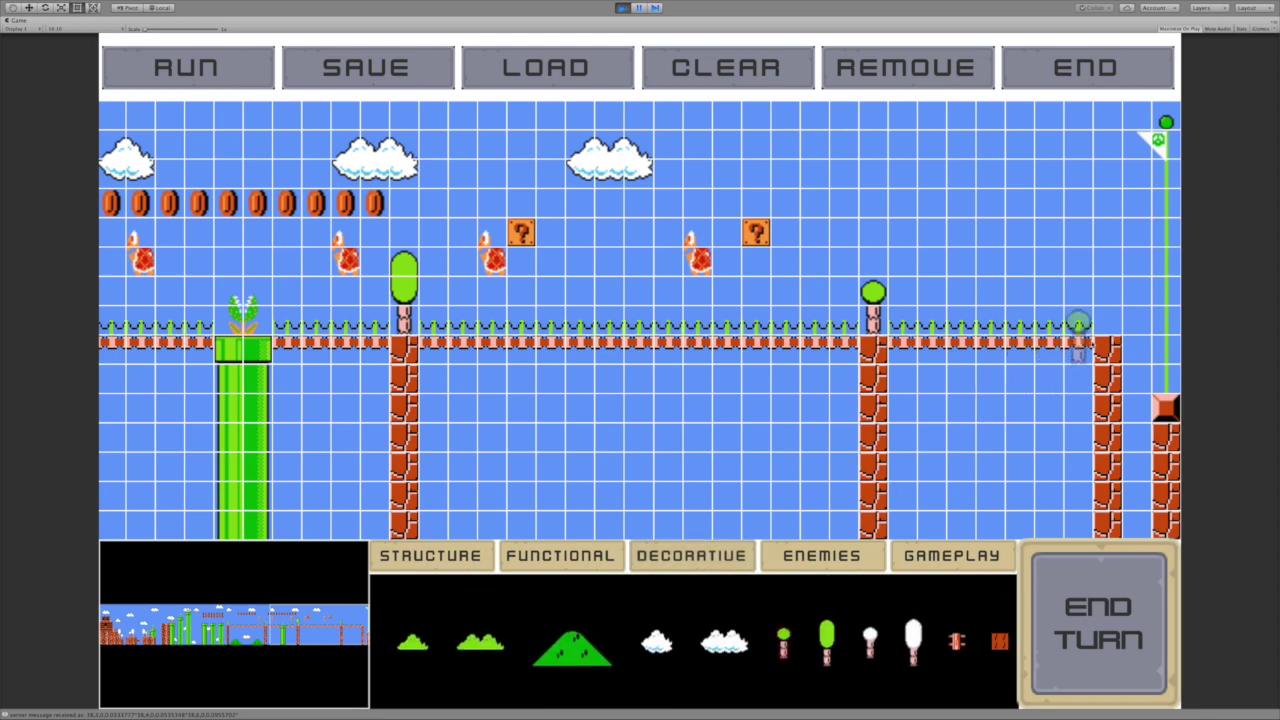
left_click(1108, 308)
left_click(1098, 638)
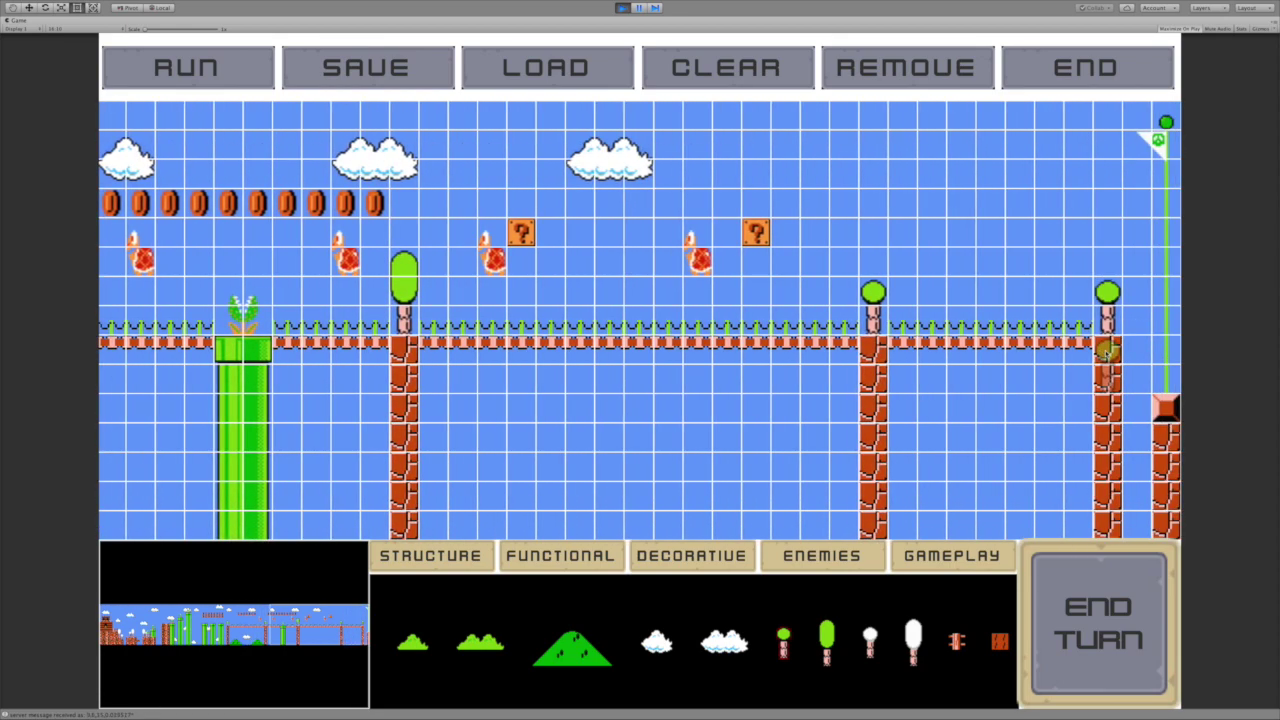
Place a large cloud below the bridge
left_click(724, 641)
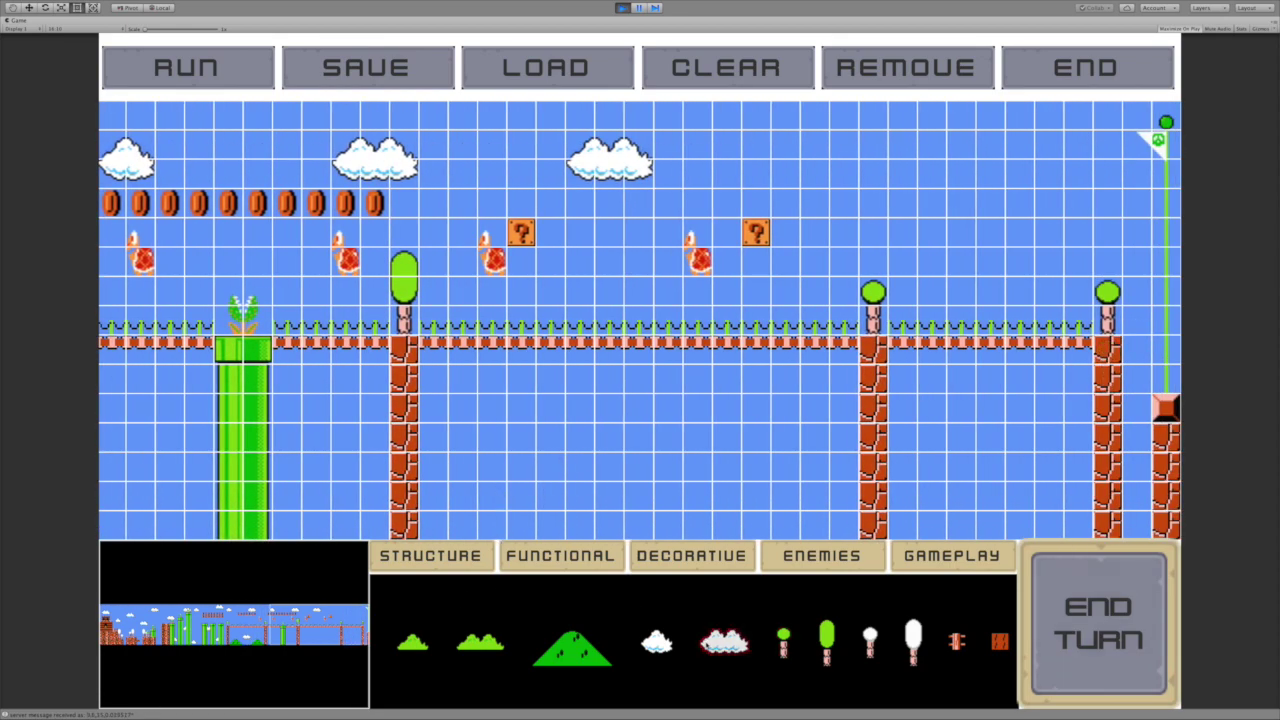
left_click(550, 423)
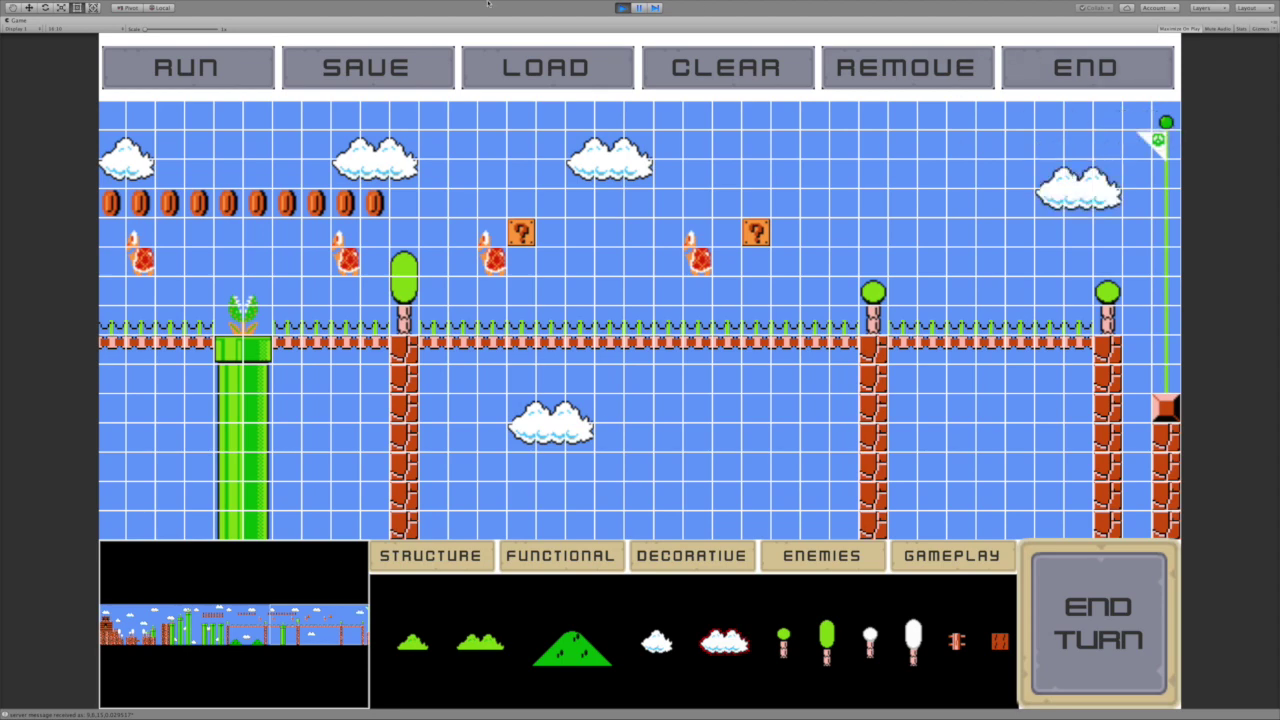
mouse_move(489, 4)
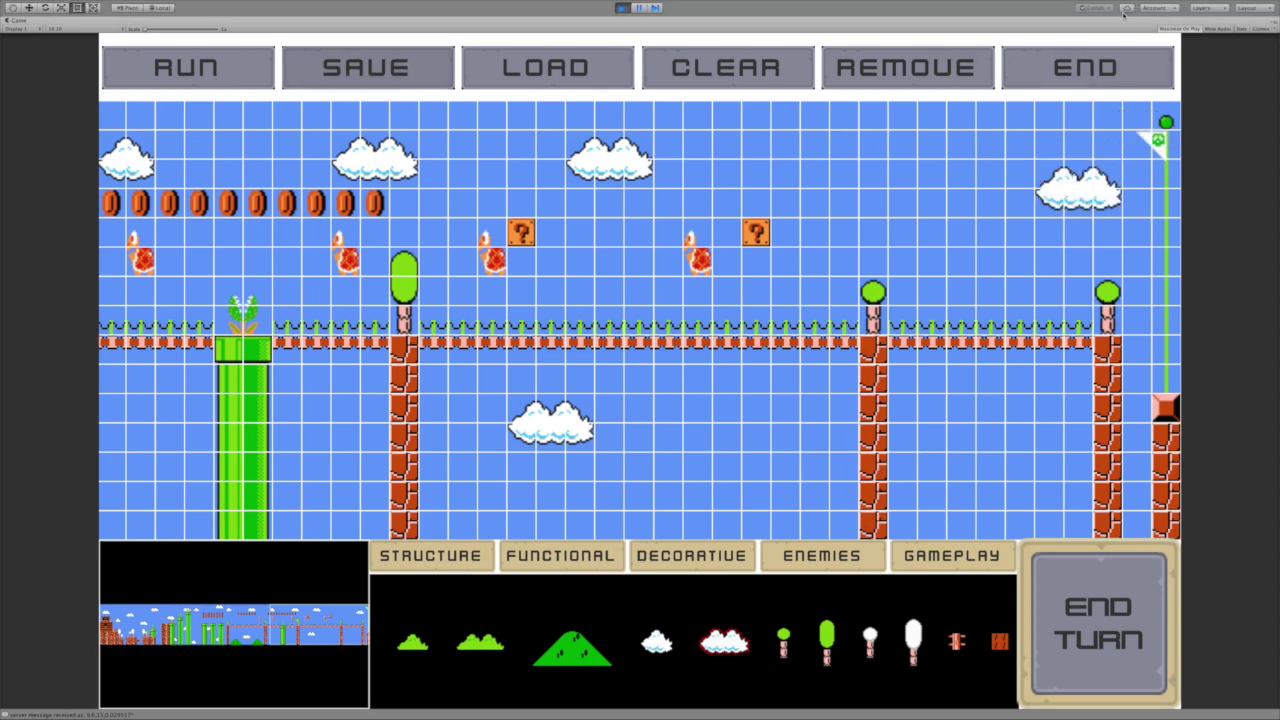